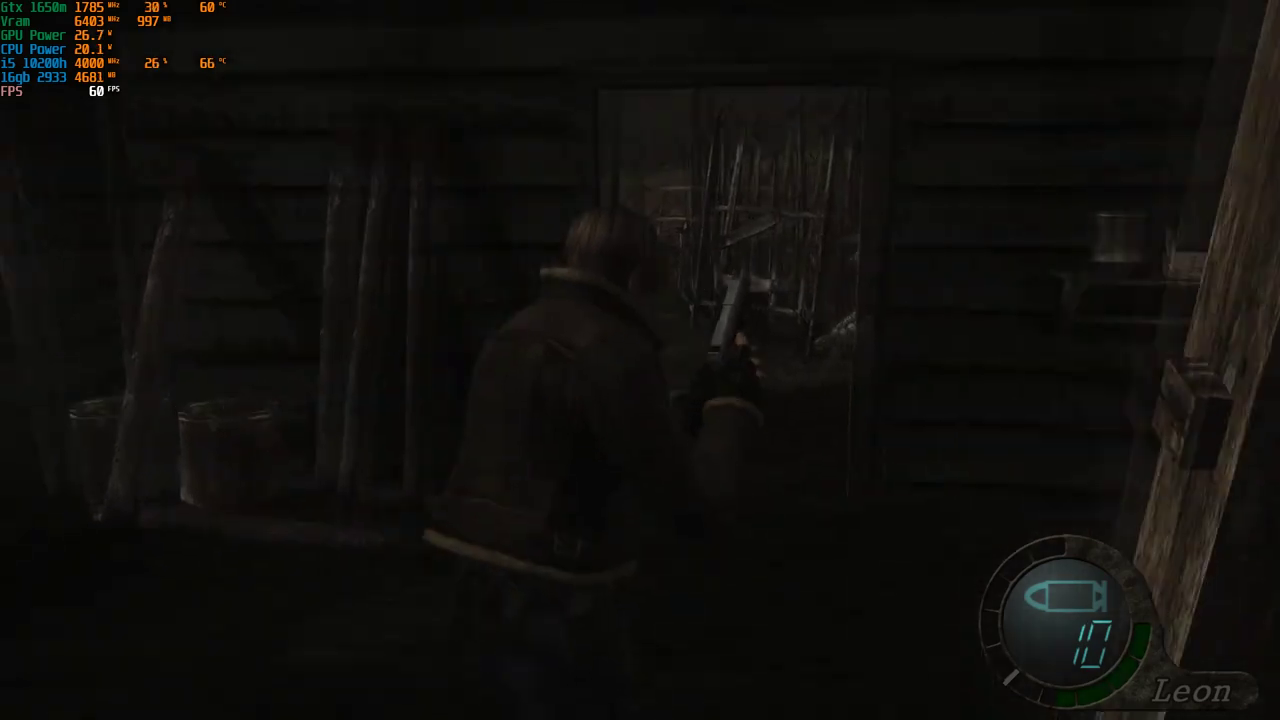
{"action": "key", "text": "e"}
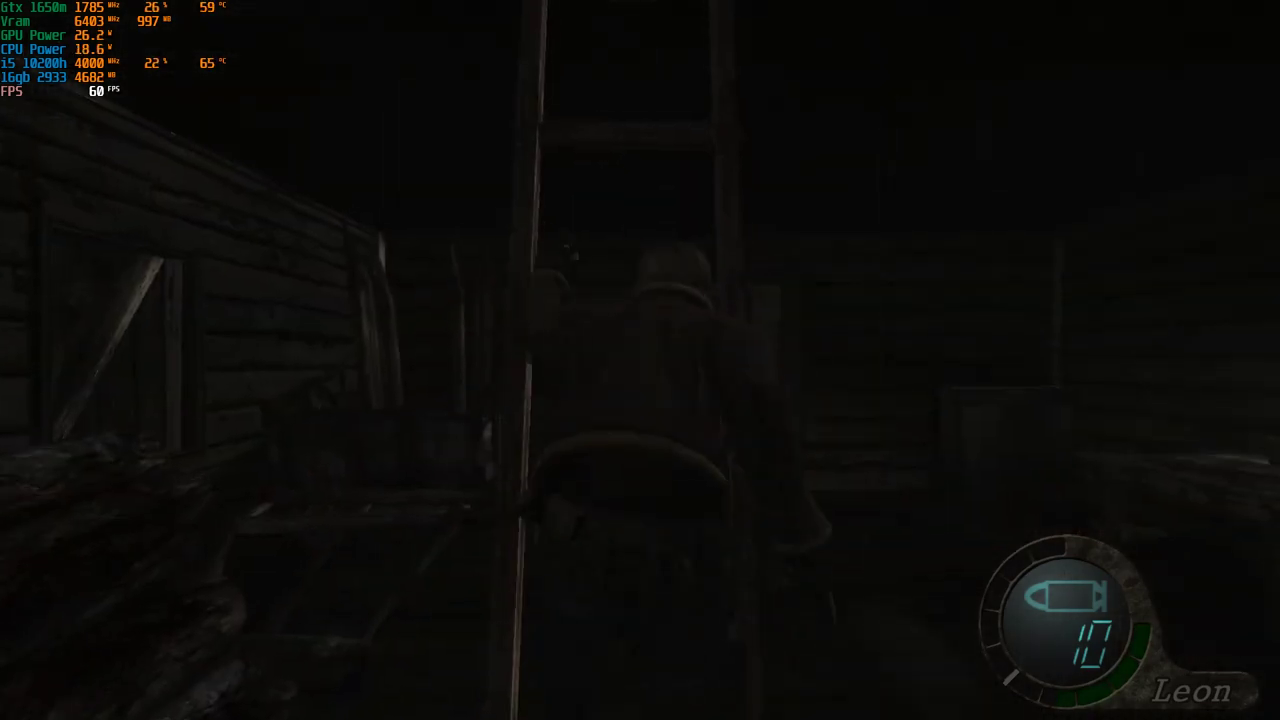
{"action": "key", "text": "d"}
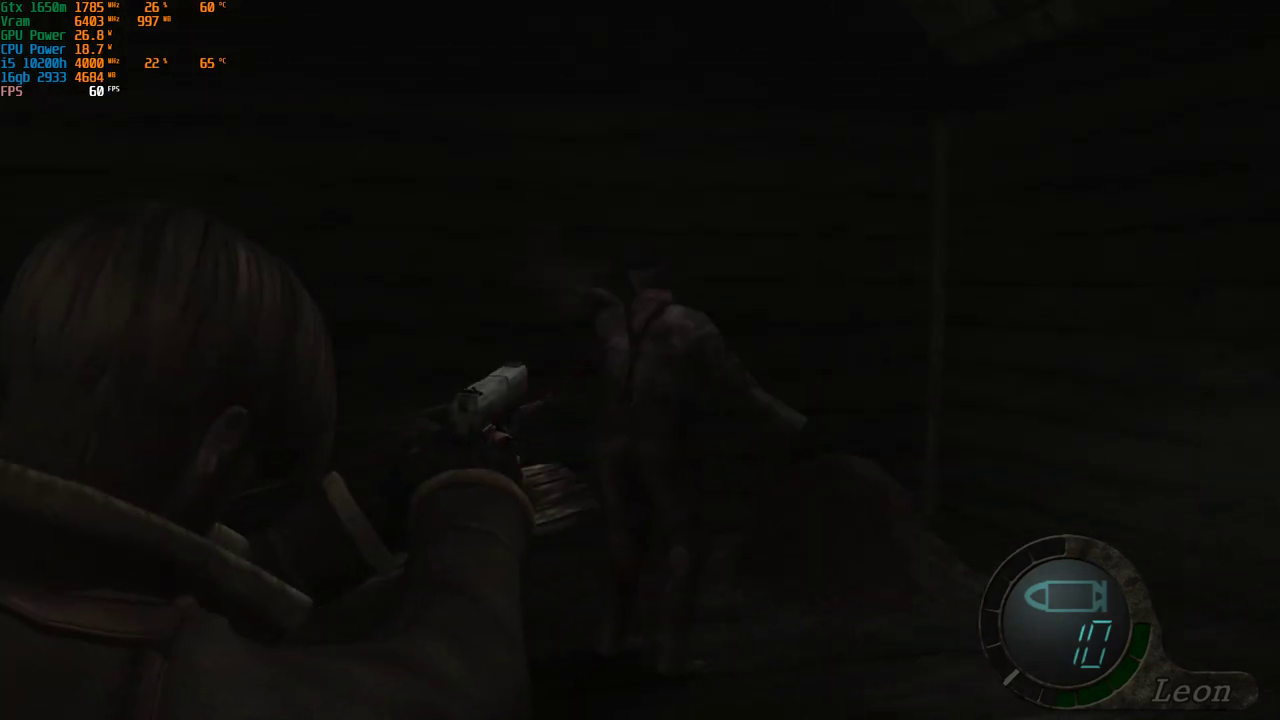
{"action": "key", "text": "space"}
{"action": "key", "text": "space"}
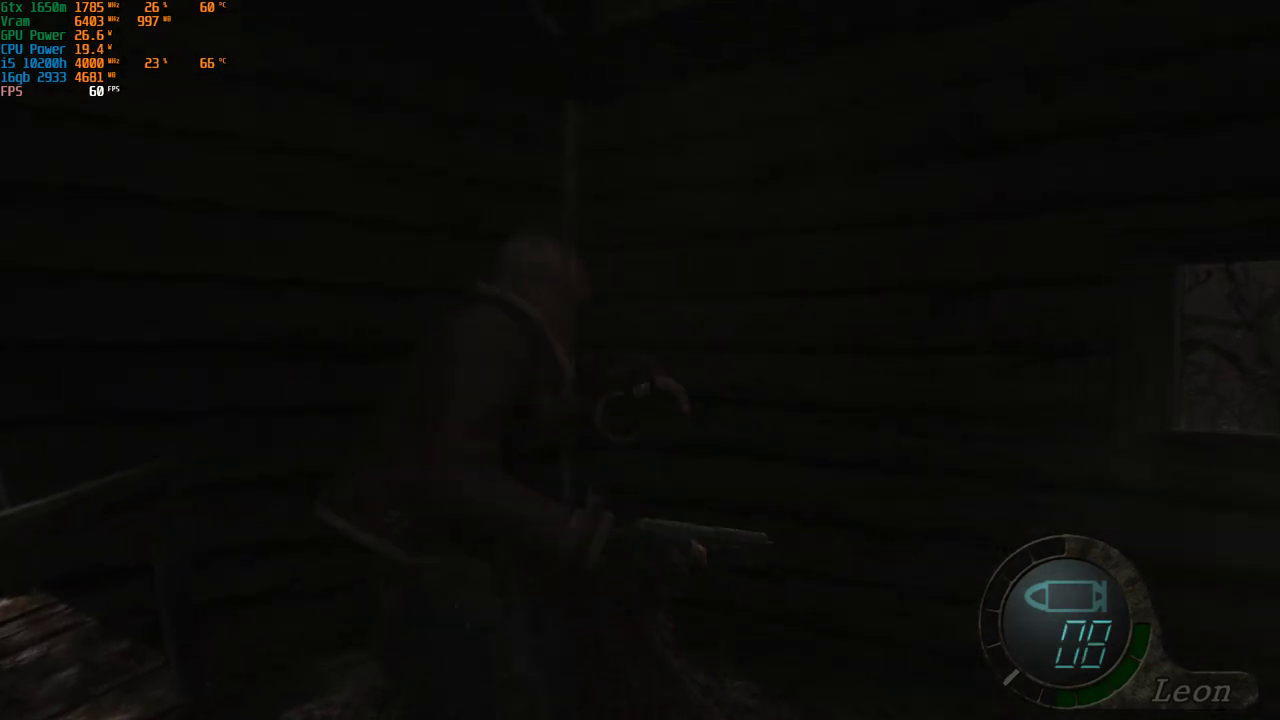
{"action": "key", "text": "r"}
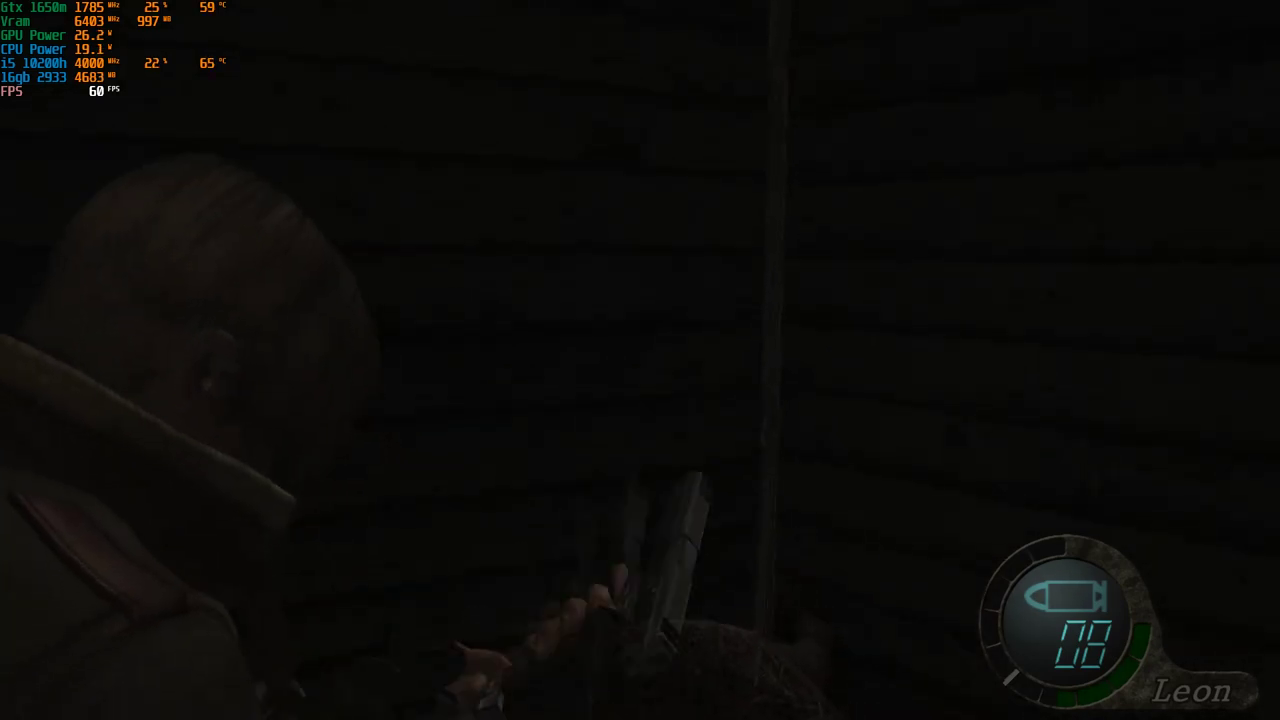
{"action": "key", "text": "d"}
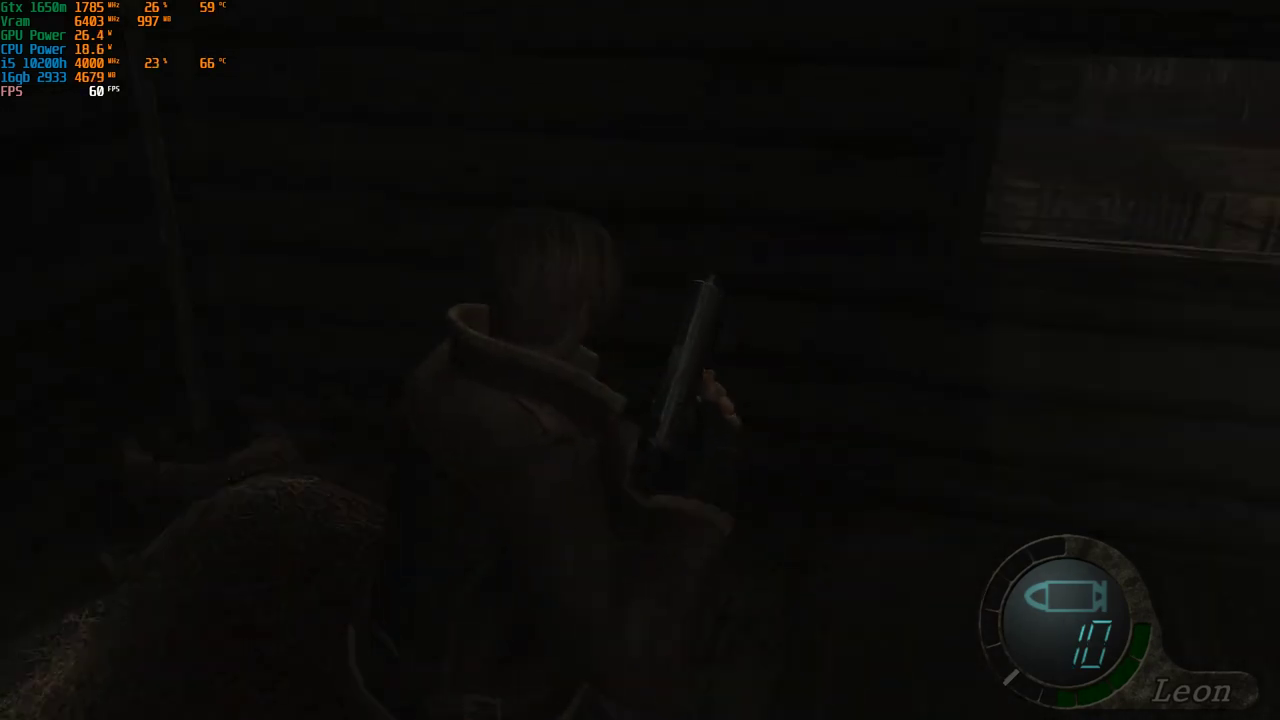
{"action": "key", "text": "d"}
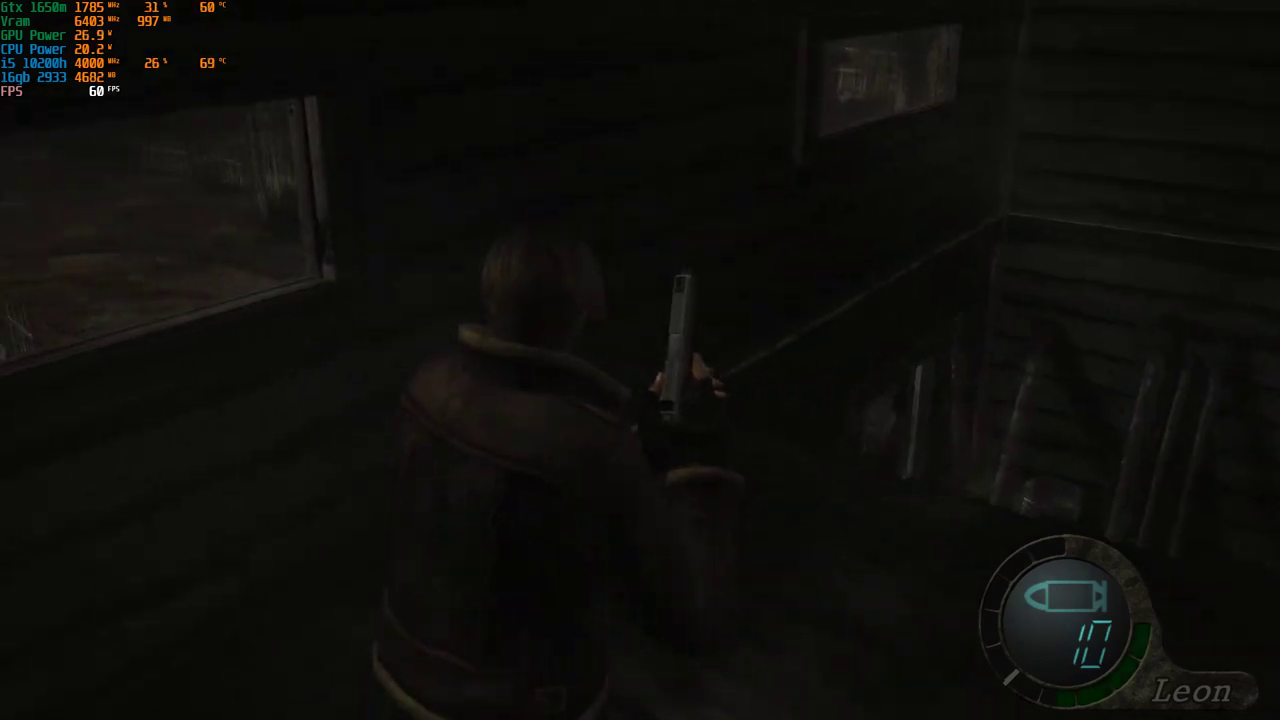
{"action": "key", "text": "d"}
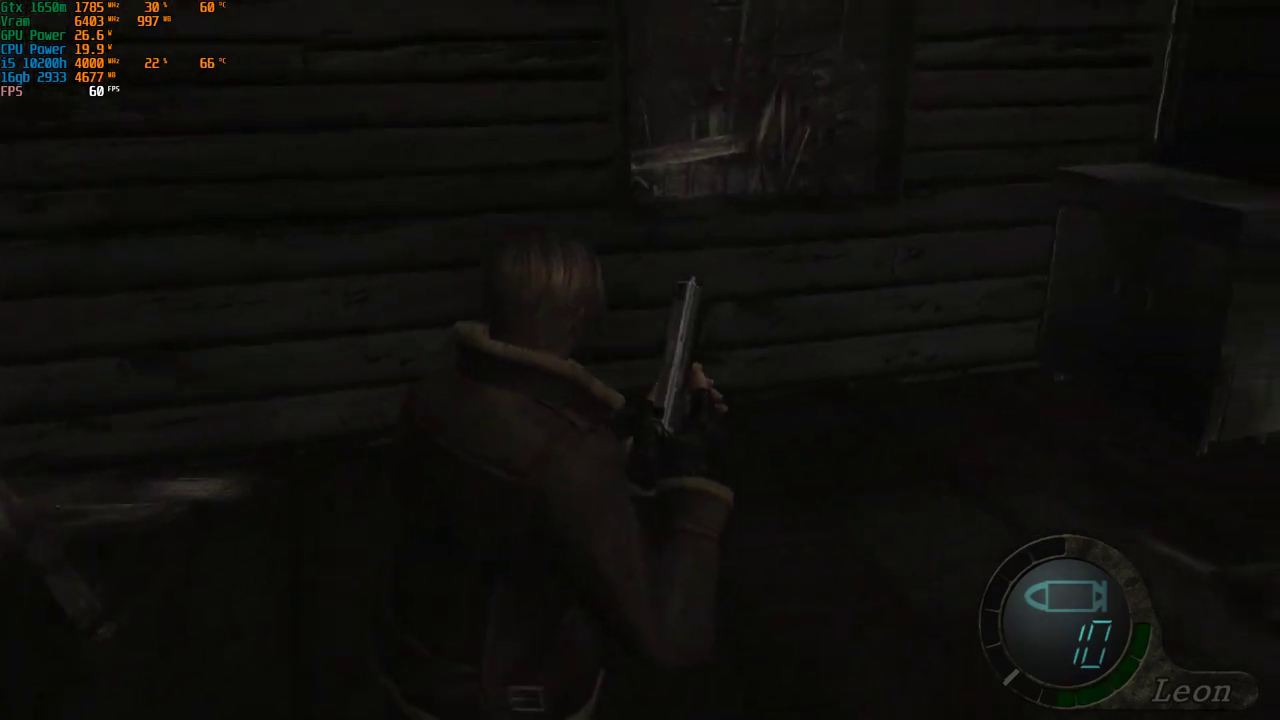
{"action": "key", "text": "a"}
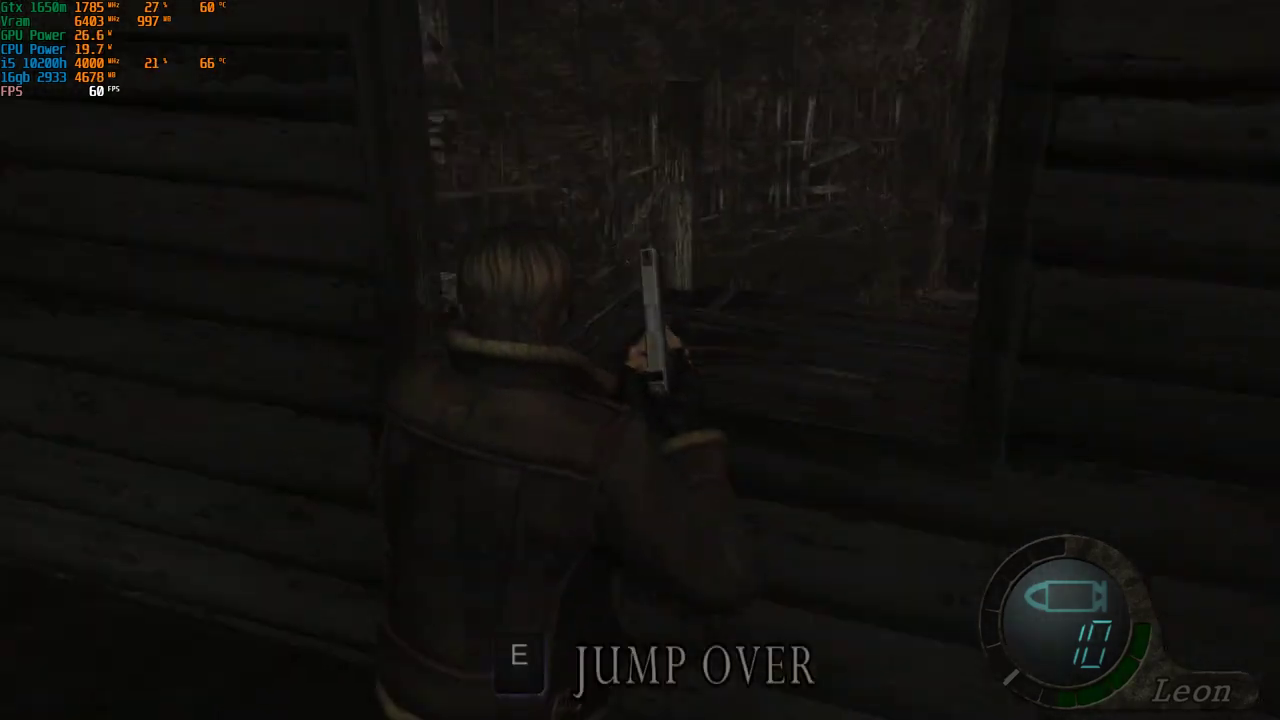
{"action": "key", "text": "a"}
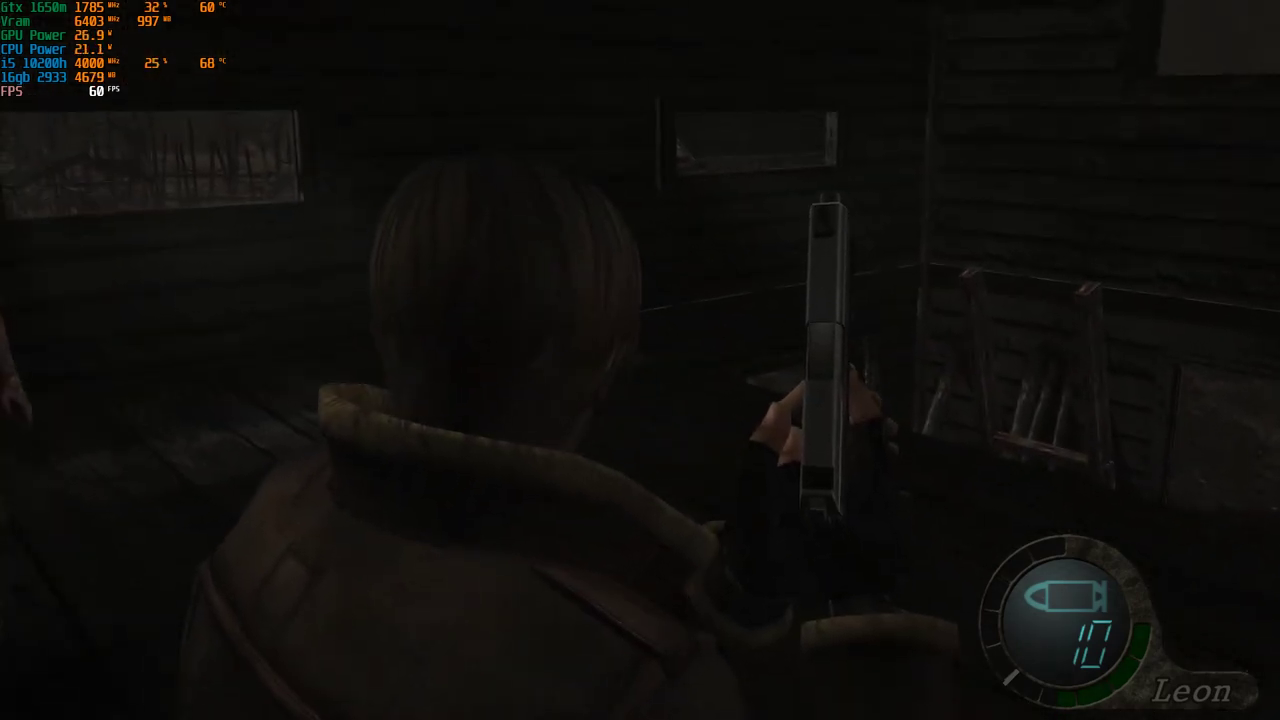
{"action": "key", "text": "a"}
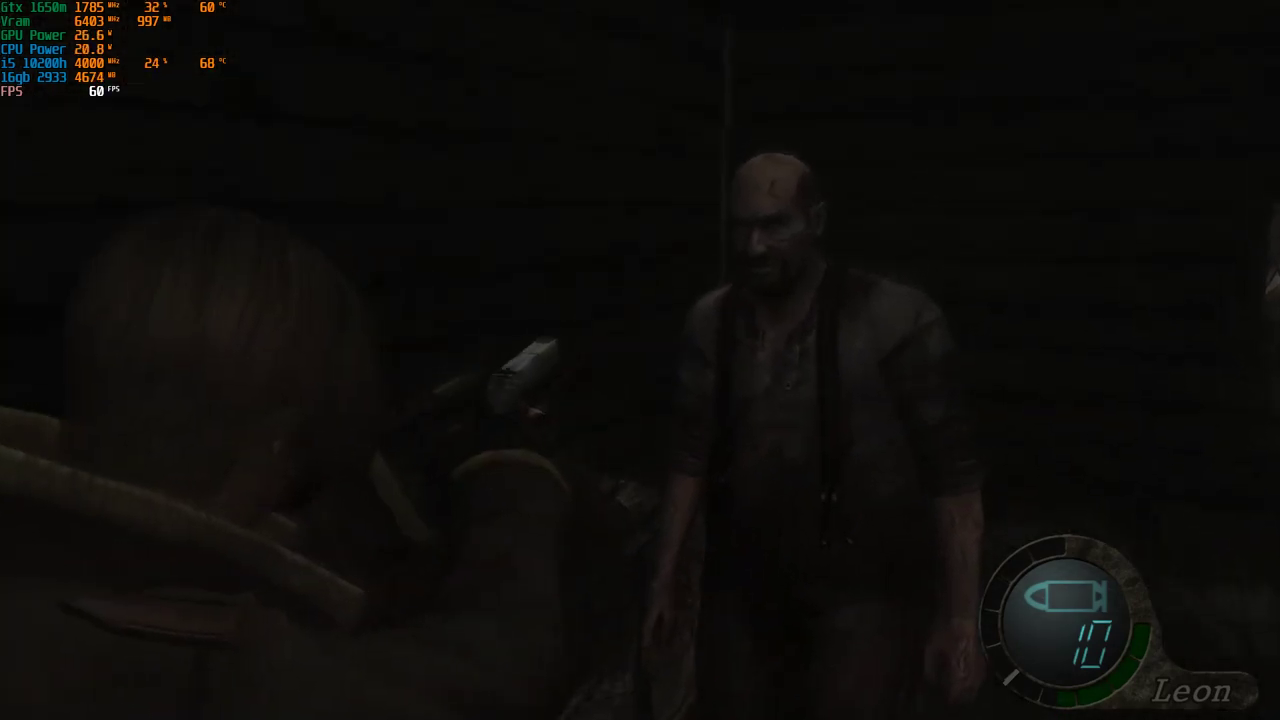
{"action": "key", "text": "space"}
{"action": "key", "text": "space"}
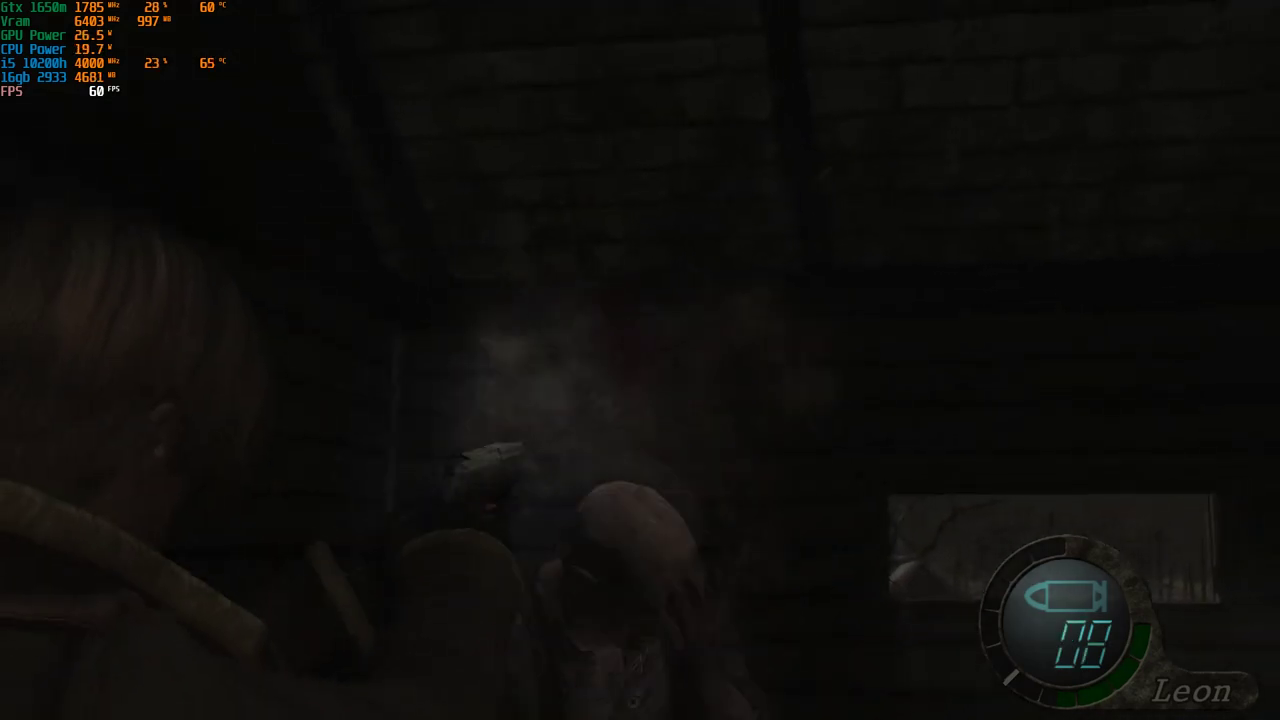
{"action": "key", "text": "e"}
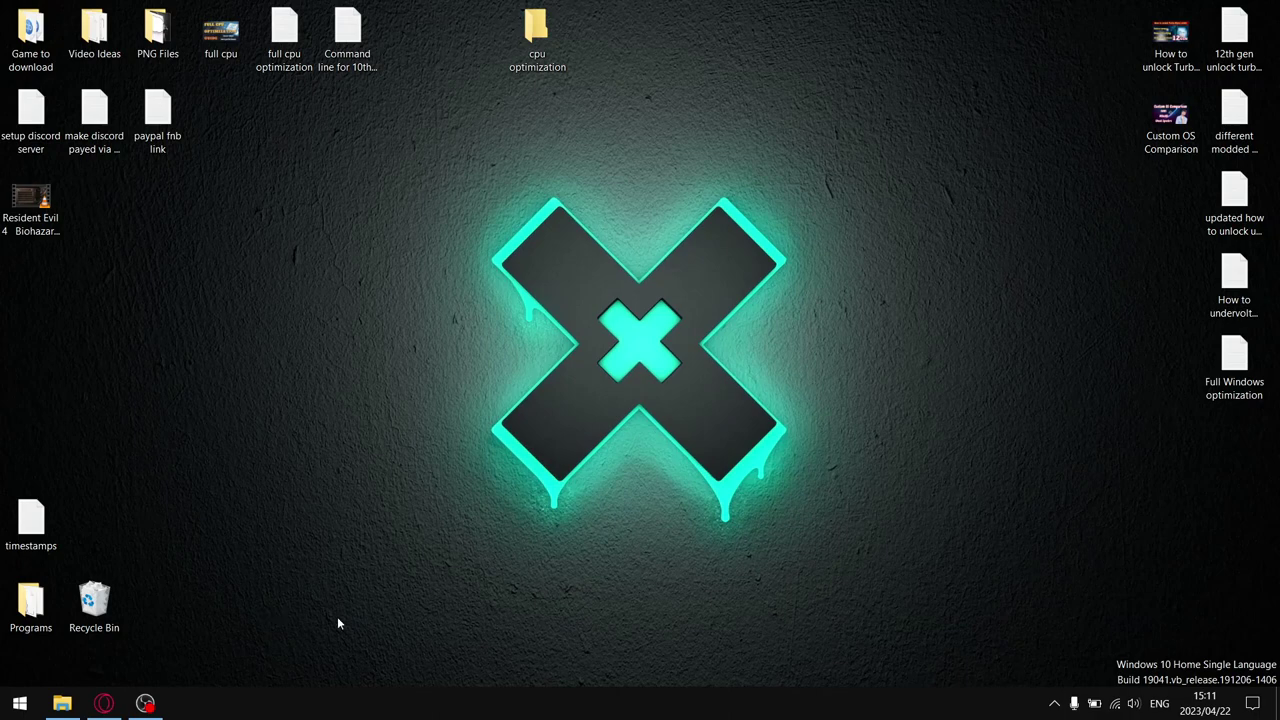
Switch to Opera and look through all the files in the Cpu Optimization folder on Google Drive.
{"action": "left_click", "coordinate": [108, 708]}
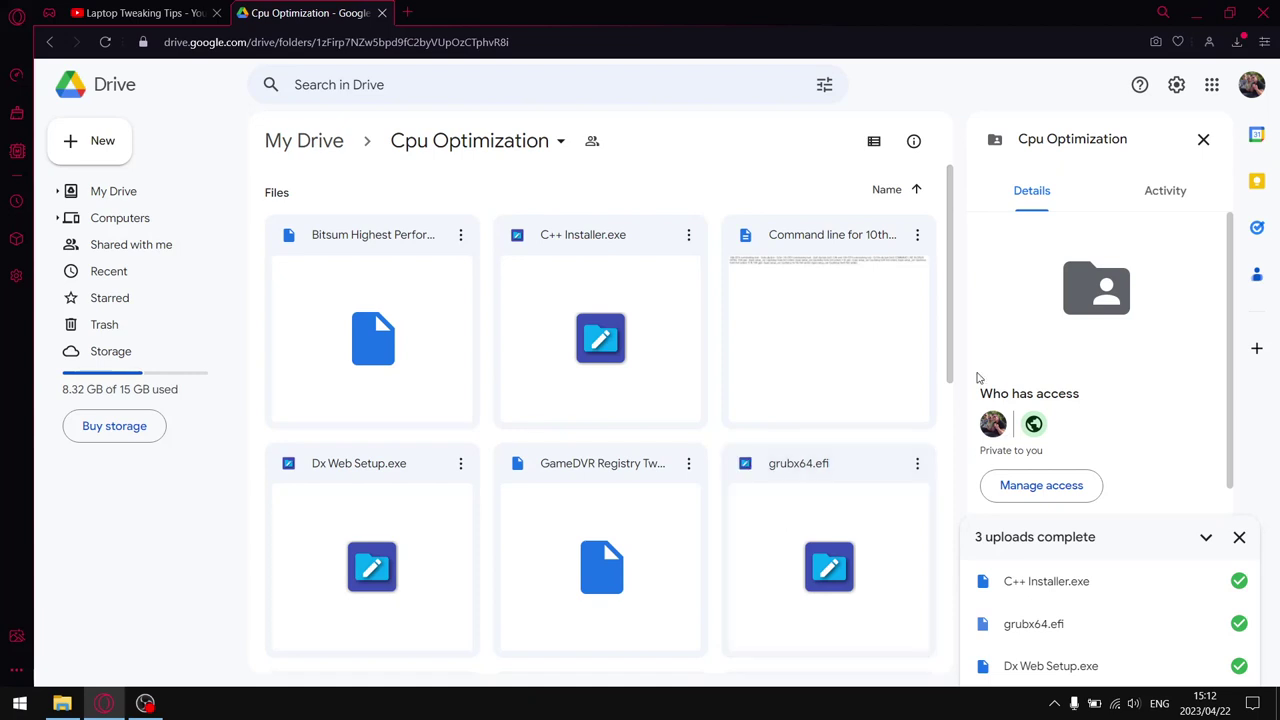
{"action": "scroll", "coordinate": [950, 343], "scroll_direction": "down", "scroll_amount": 1}
{"action": "left_click_drag", "start_coordinate": [950, 343], "coordinate": [931, 509]}
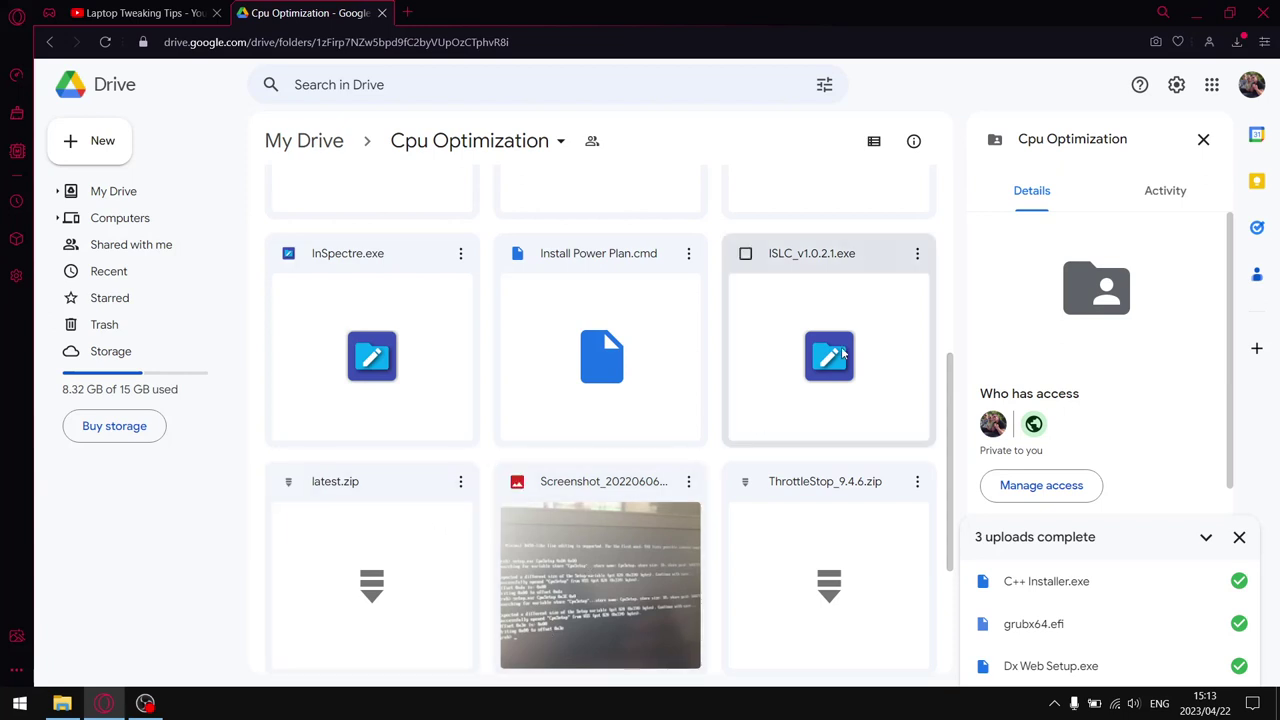
{"action": "scroll", "coordinate": [950, 430], "scroll_direction": "up", "scroll_amount": 5}
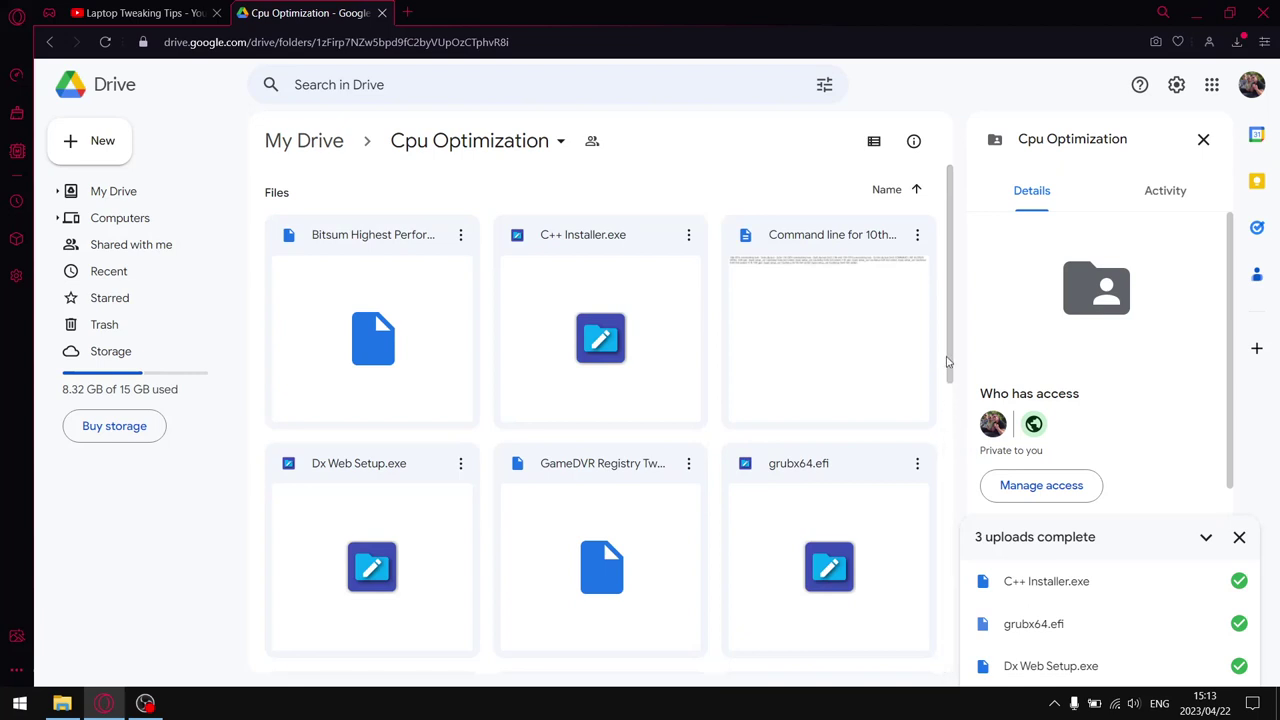
{"action": "left_click_drag", "start_coordinate": [946, 400], "coordinate": [950, 497]}
{"action": "scroll", "coordinate": [950, 497], "scroll_direction": "down", "scroll_amount": 2}
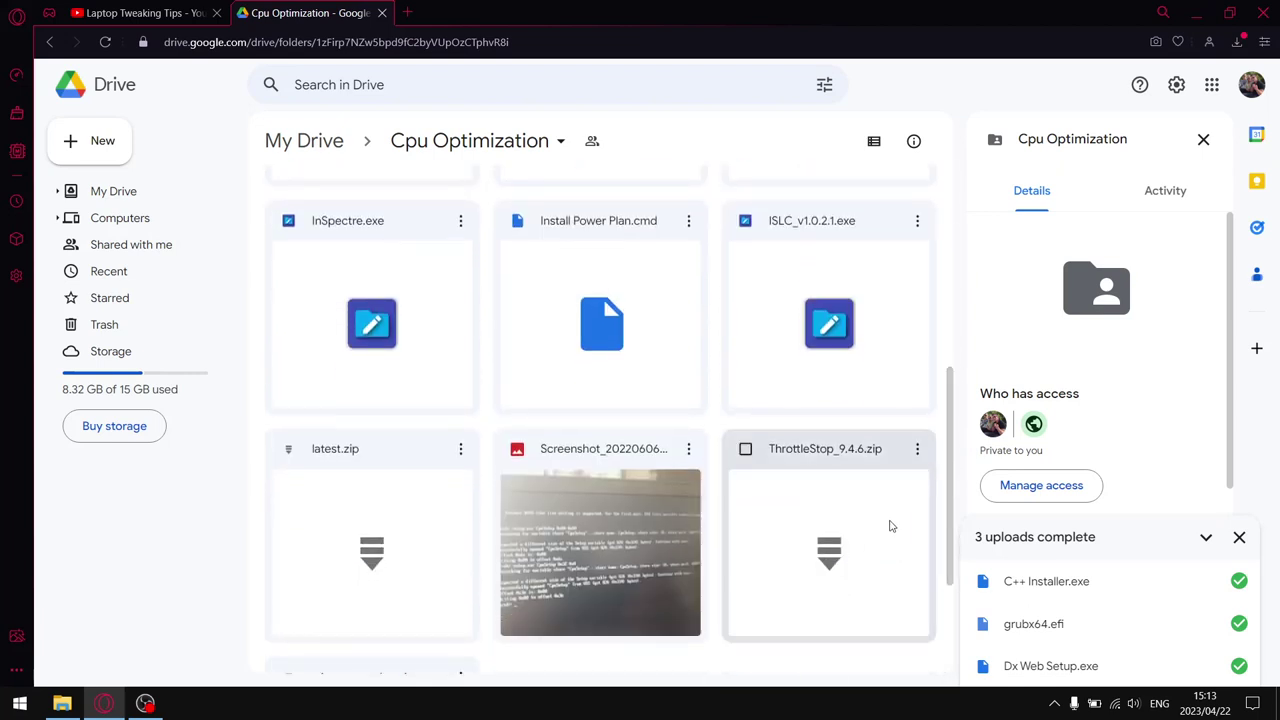
{"action": "left_click_drag", "start_coordinate": [952, 460], "coordinate": [951, 537]}
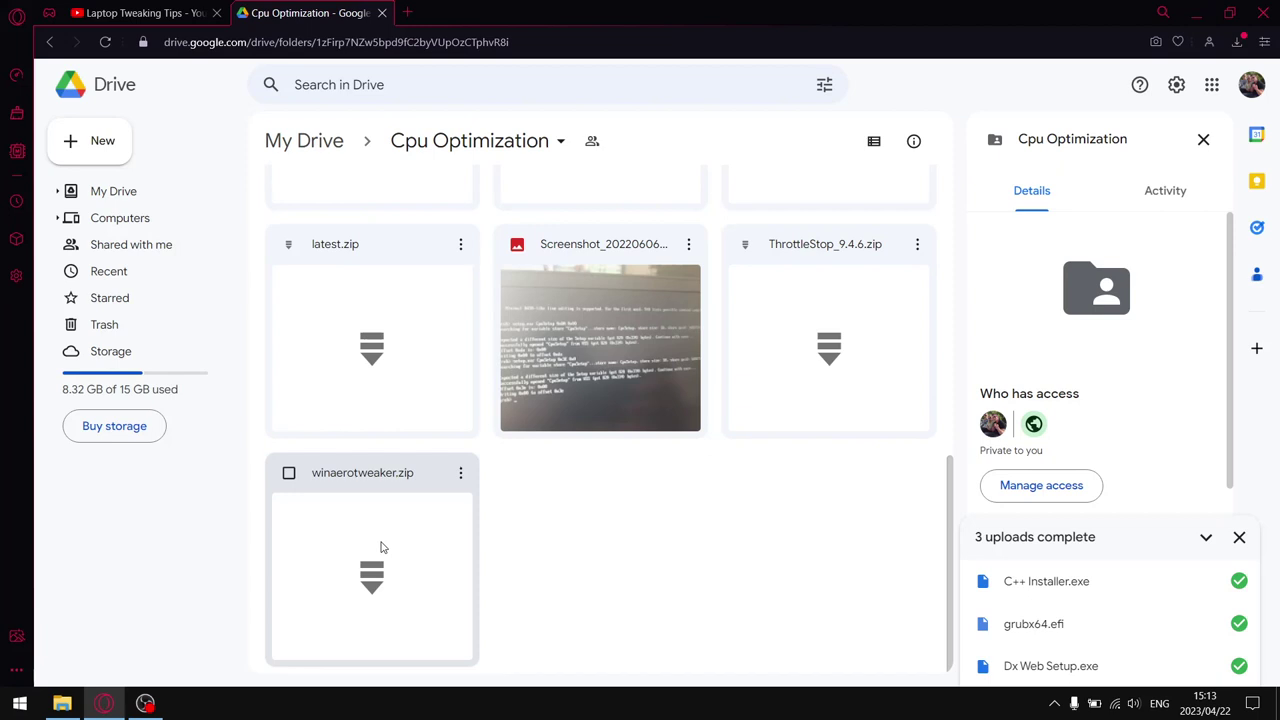
{"action": "left_click", "coordinate": [1189, 20]}
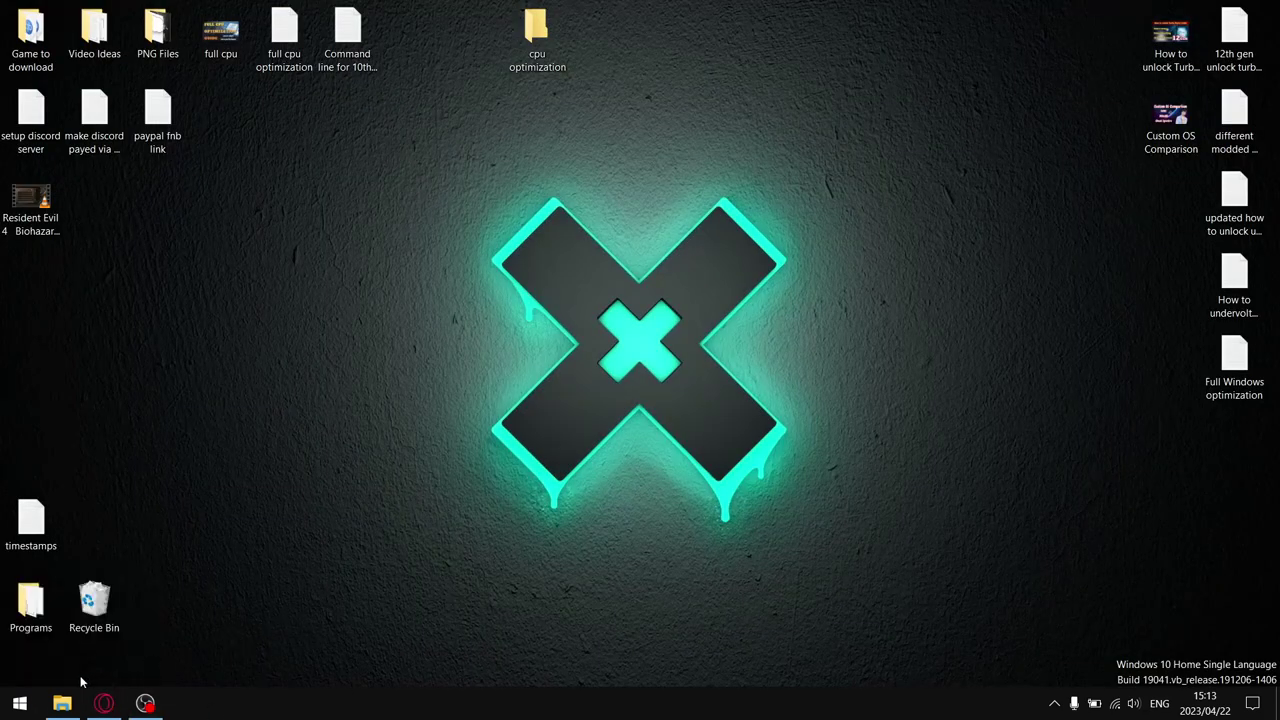
Move all files from Downloads into the cpu optimization folder on the desktop and open that folder.
{"action": "left_click", "coordinate": [62, 703]}
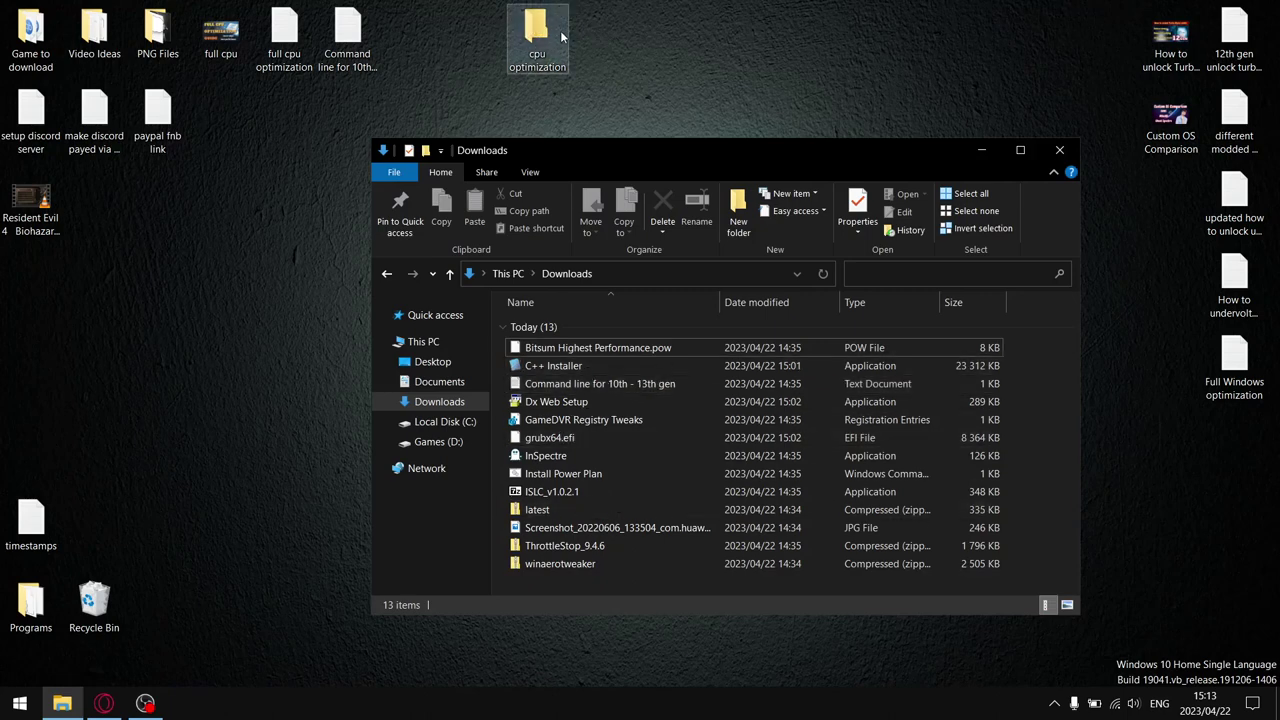
{"action": "left_click_drag", "start_coordinate": [669, 596], "coordinate": [535, 347]}
{"action": "right_click", "coordinate": [535, 347]}
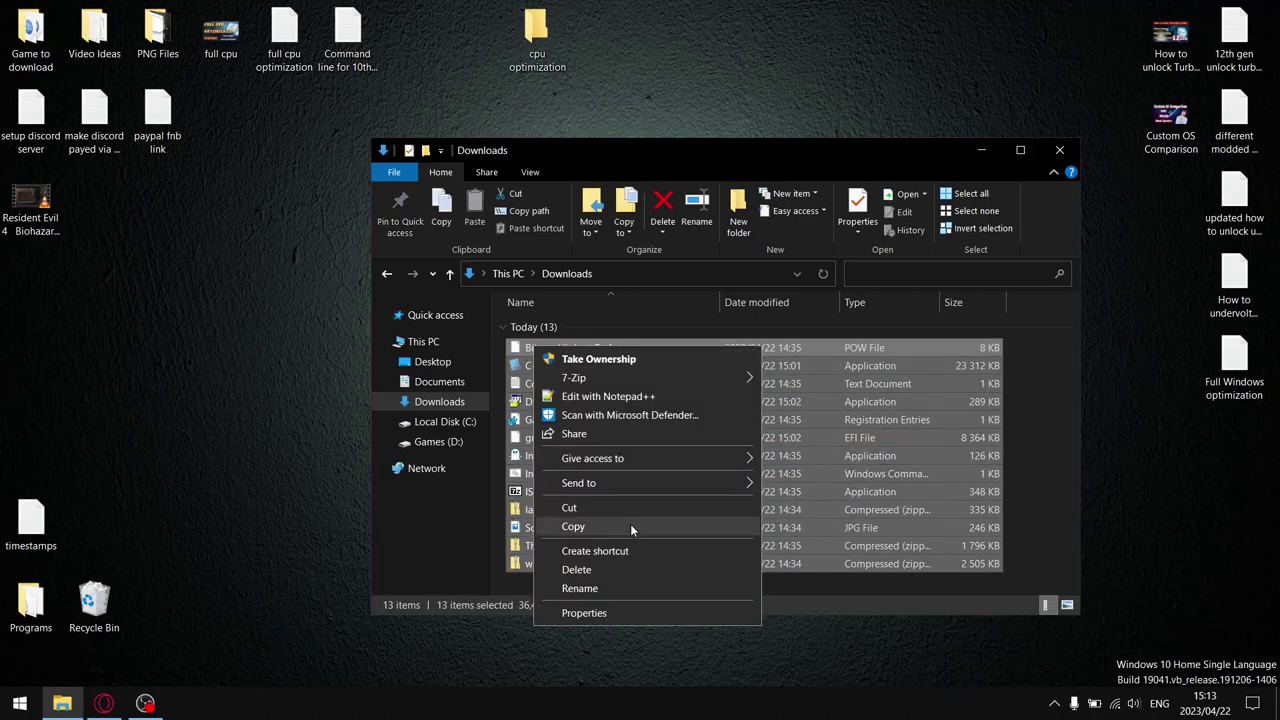
{"action": "left_click", "coordinate": [604, 512]}
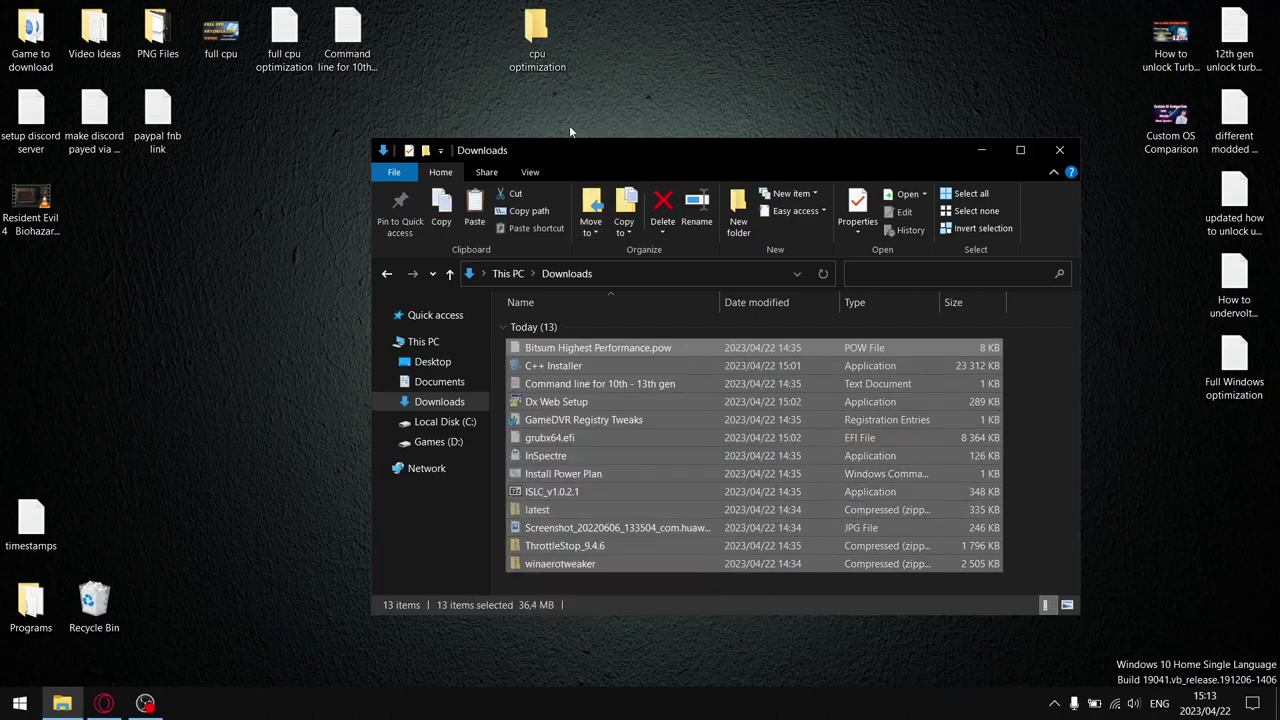
{"action": "right_click", "coordinate": [537, 38]}
{"action": "left_click", "coordinate": [606, 346]}
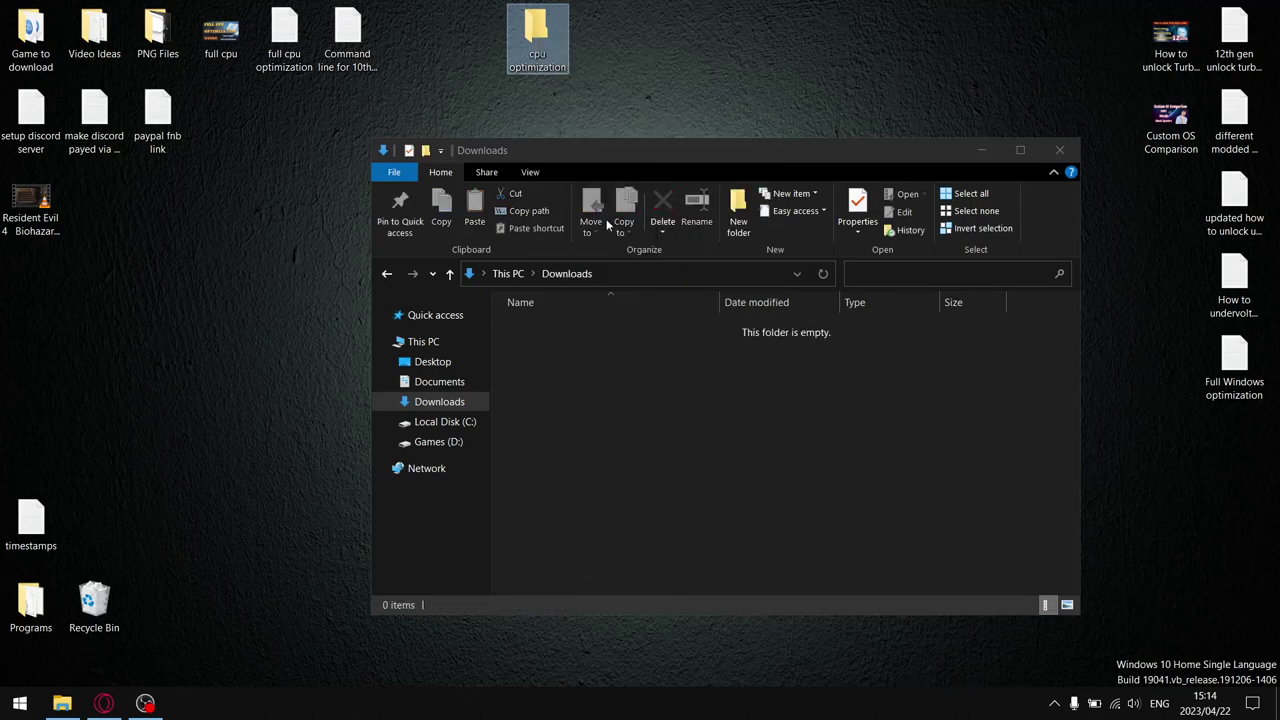
{"action": "left_click", "coordinate": [1059, 150]}
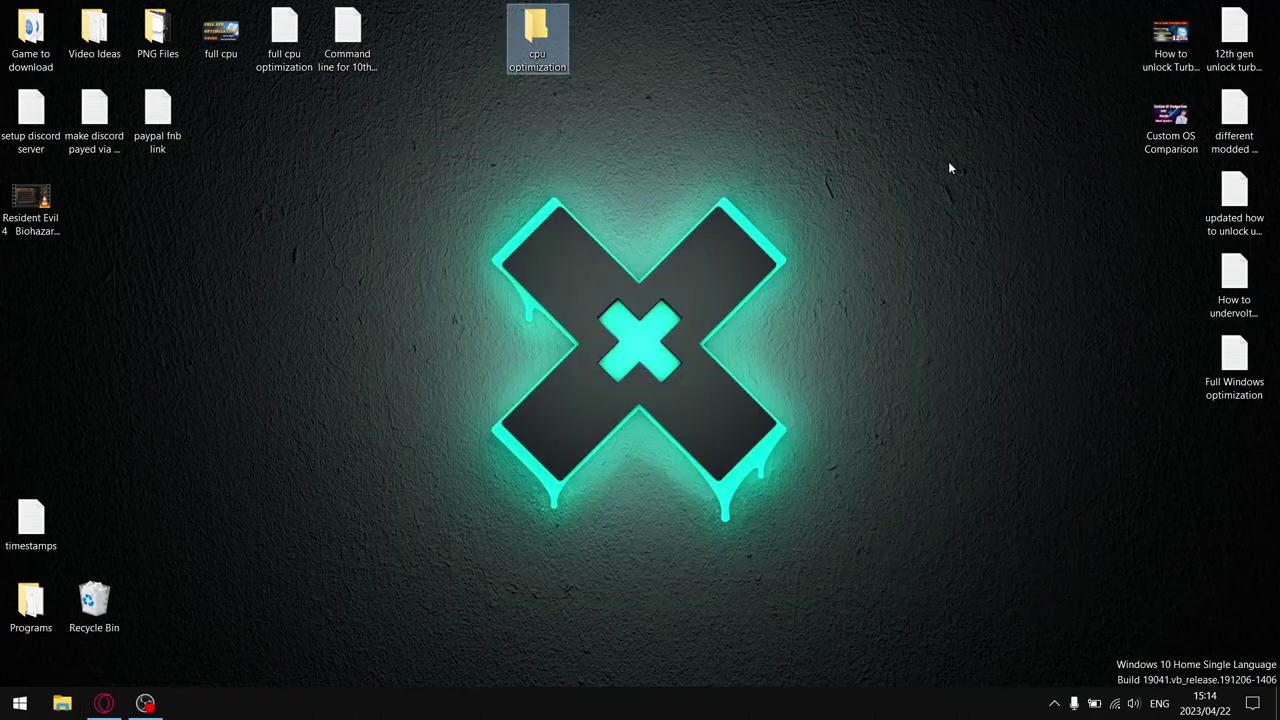
{"action": "double_click", "coordinate": [537, 38]}
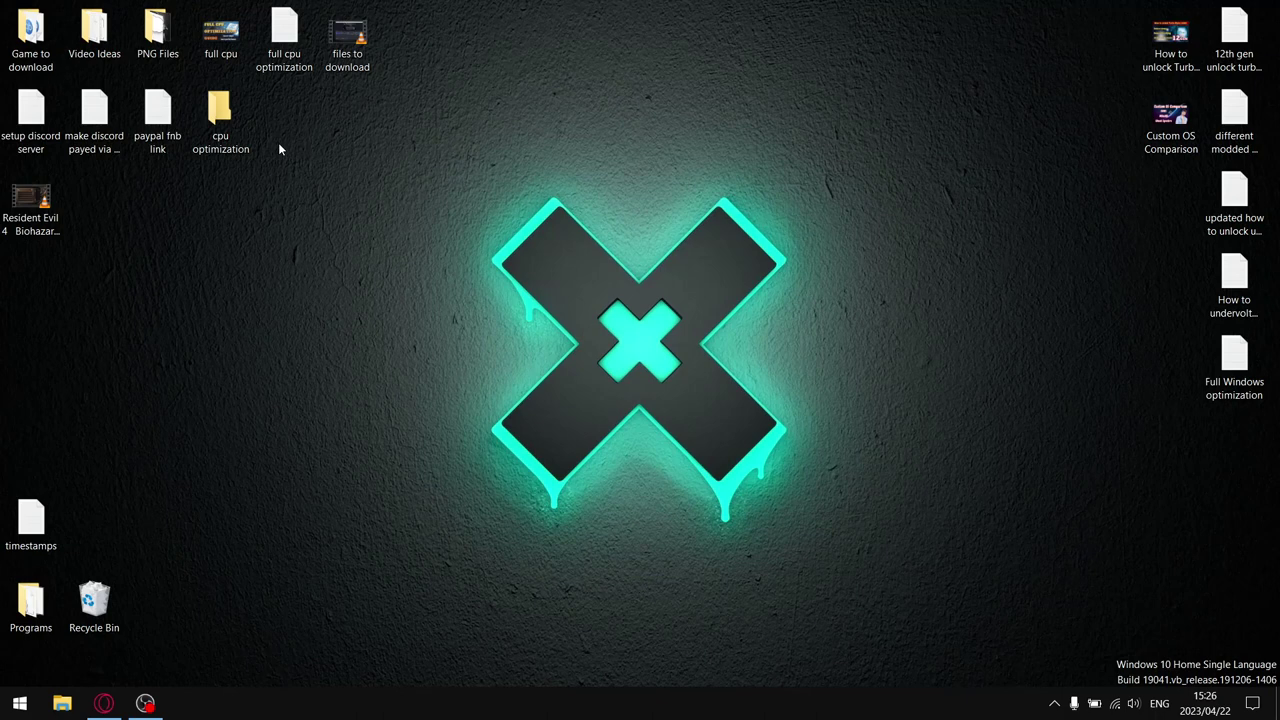
Move the Command line for 10th - 13th gen text file, grubx64.efi and the Screenshot image from the cpu optimization folder to the desktop.
{"action": "double_click", "coordinate": [240, 105]}
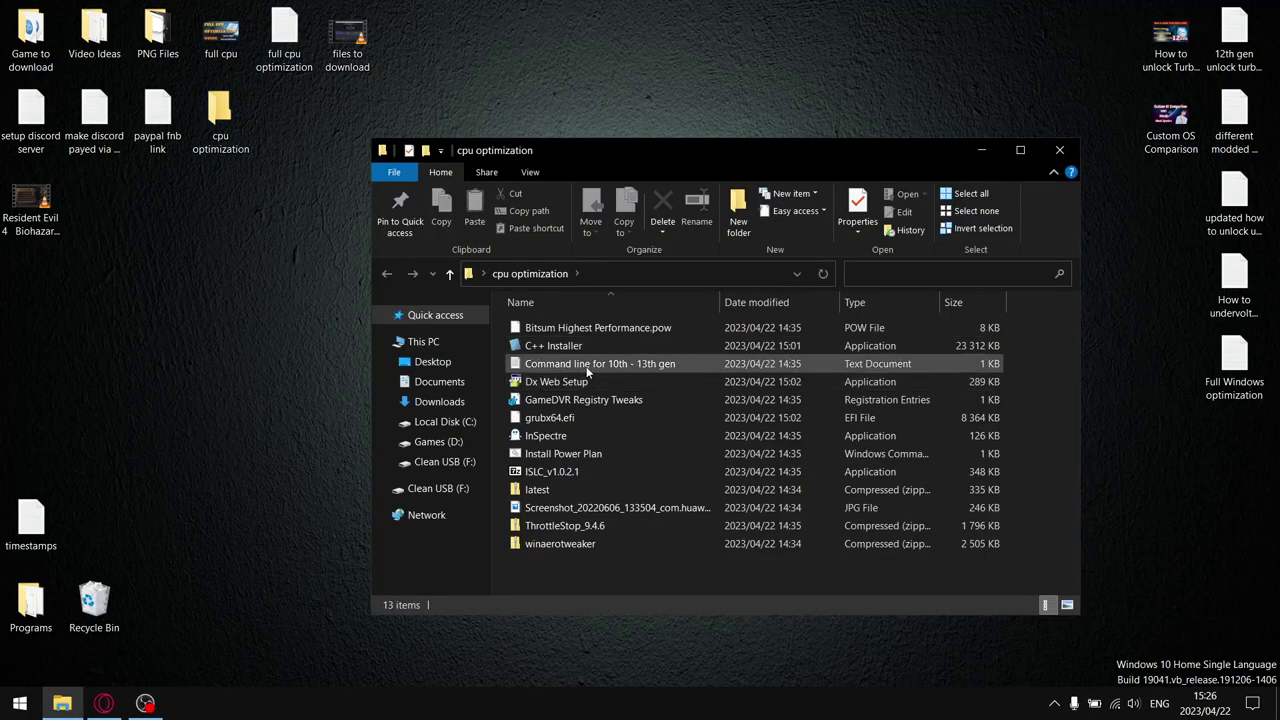
{"action": "left_click_drag", "start_coordinate": [579, 366], "coordinate": [667, 76]}
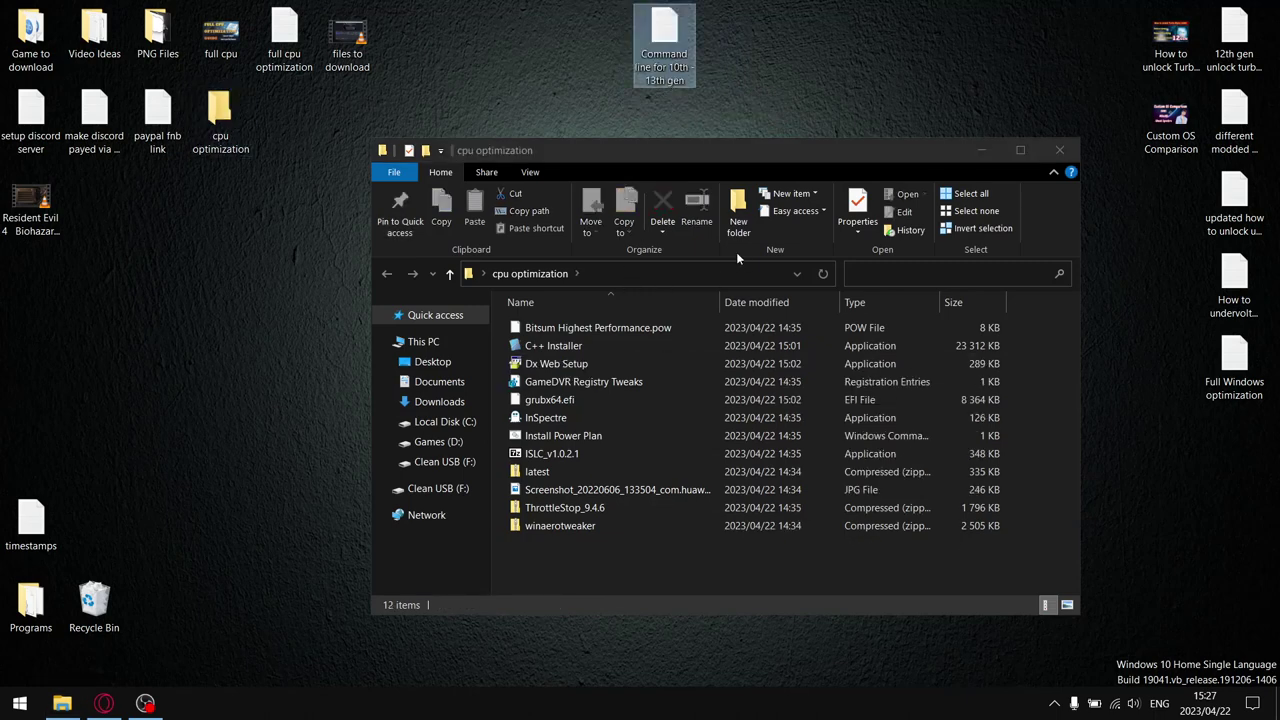
{"action": "left_click_drag", "start_coordinate": [560, 400], "coordinate": [758, 65]}
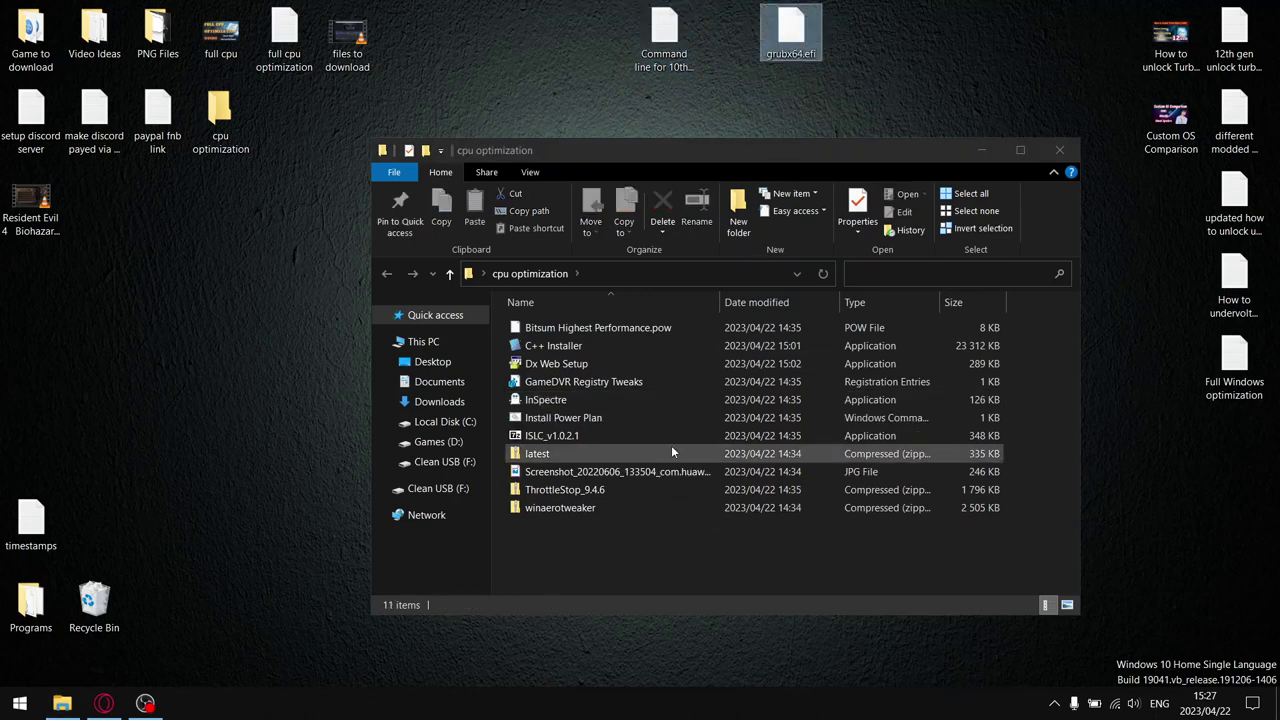
{"action": "left_click_drag", "start_coordinate": [585, 474], "coordinate": [725, 55]}
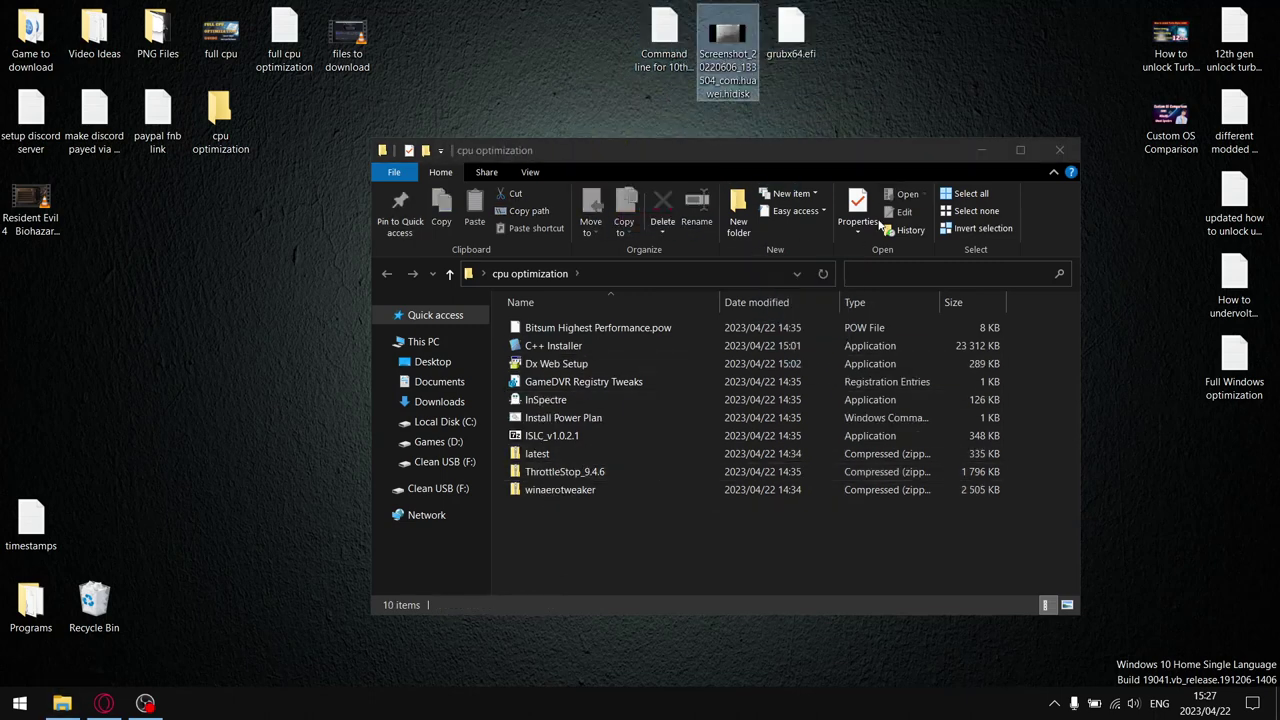
{"action": "left_click", "coordinate": [1060, 150]}
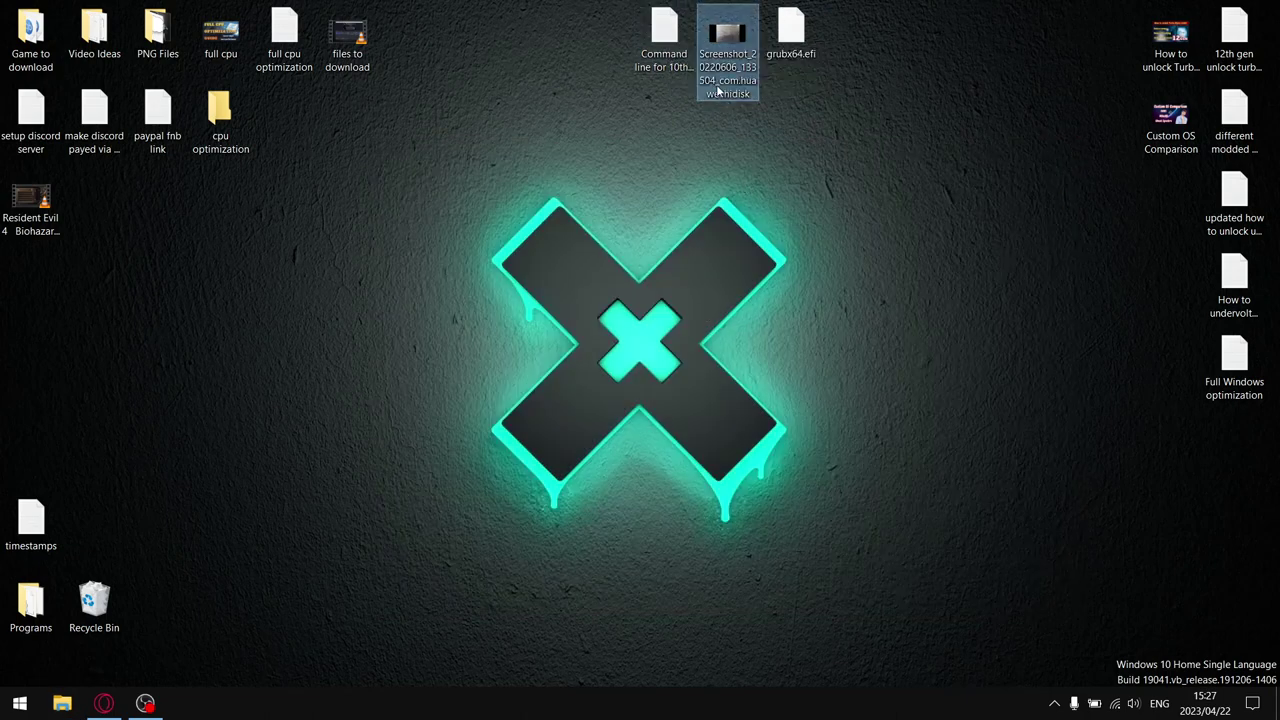
Examine the overclocking lock and cfg lock values for 10th to 13th gen in the Command line text file.
{"action": "double_click", "coordinate": [664, 45]}
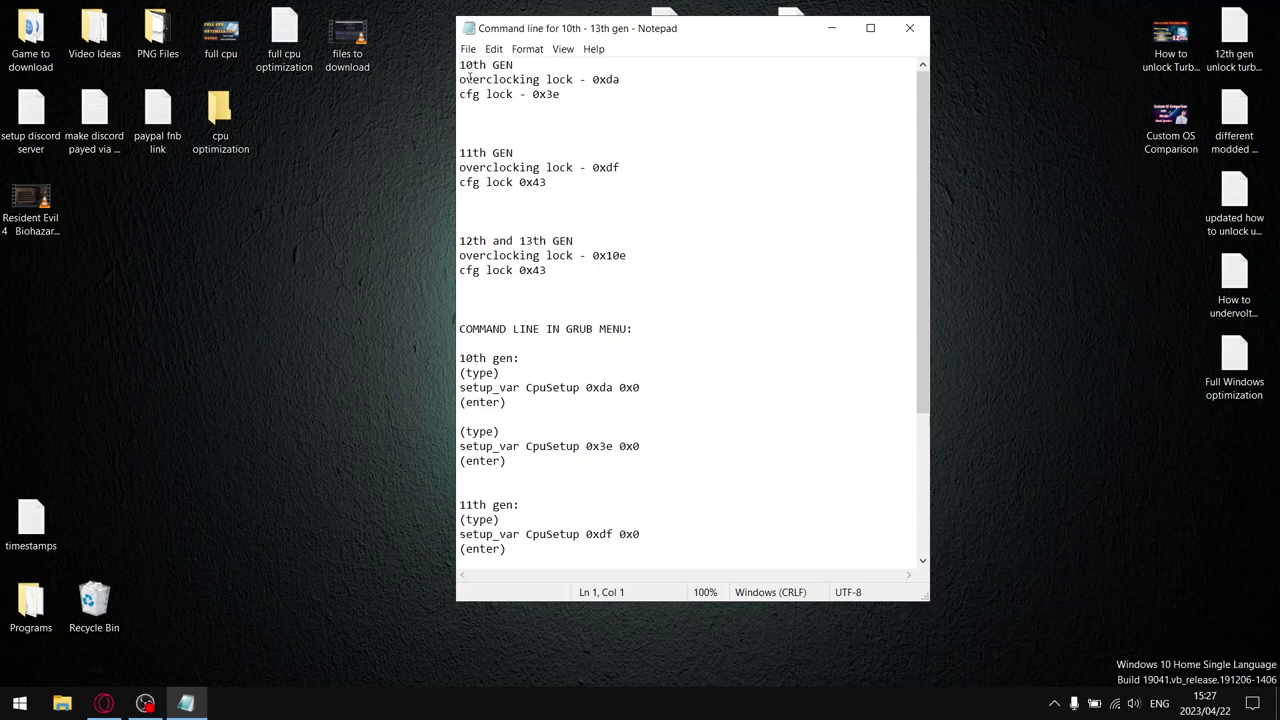
{"action": "left_click_drag", "start_coordinate": [623, 79], "coordinate": [532, 94]}
{"action": "left_click", "coordinate": [556, 167]}
{"action": "left_click_drag", "start_coordinate": [634, 167], "coordinate": [591, 167]}
{"action": "left_click_drag", "start_coordinate": [545, 183], "coordinate": [519, 183]}
{"action": "left_click", "coordinate": [553, 241]}
{"action": "left_click_drag", "start_coordinate": [628, 256], "coordinate": [588, 258]}
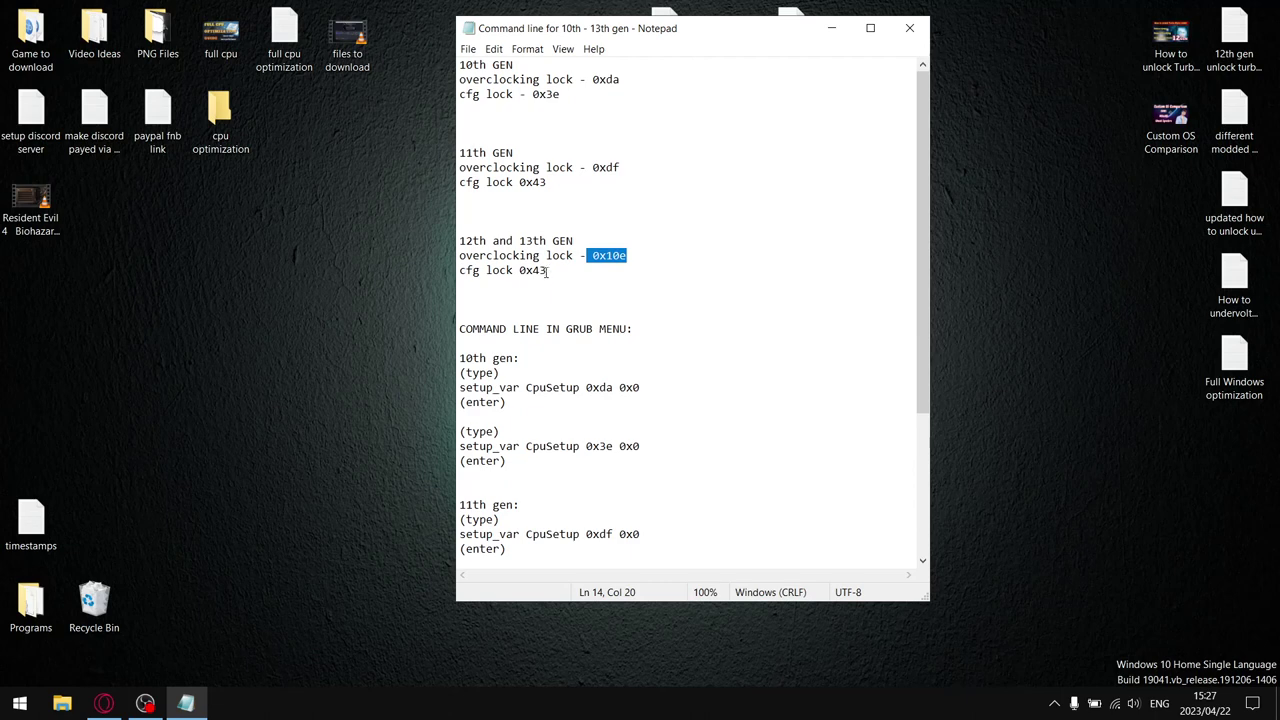
{"action": "left_click_drag", "start_coordinate": [549, 270], "coordinate": [519, 270]}
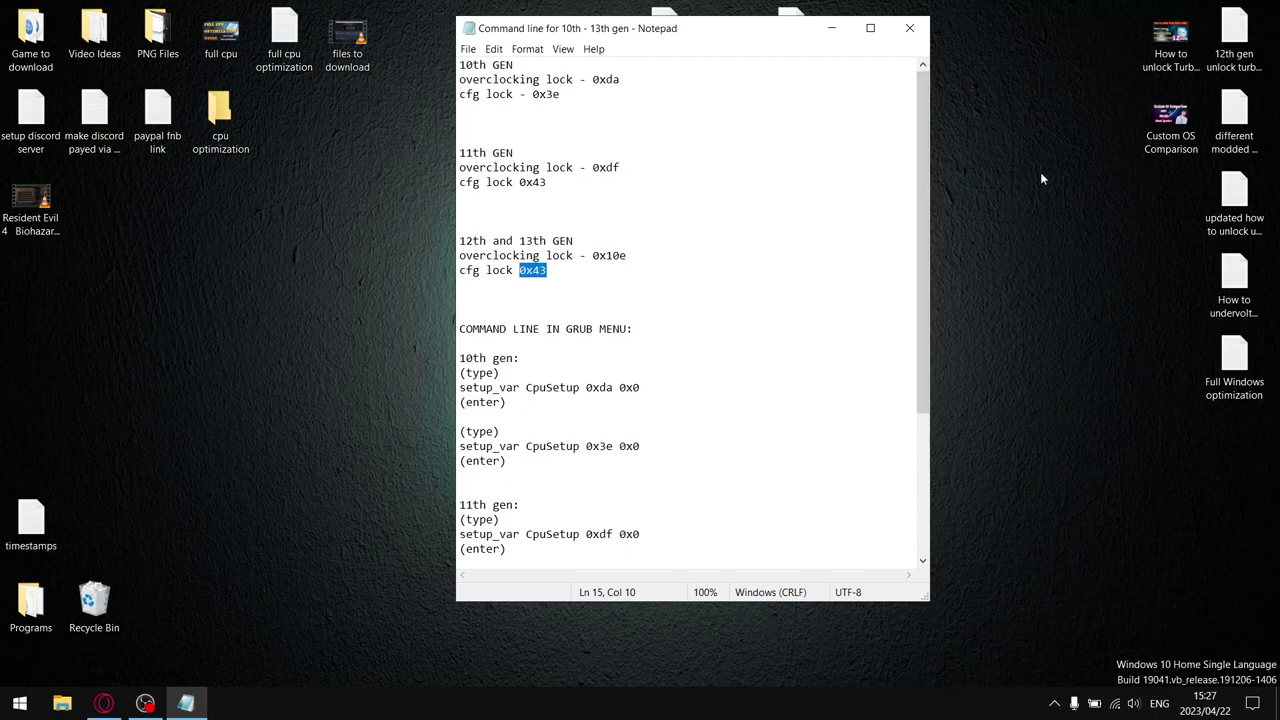
{"action": "left_click", "coordinate": [909, 28]}
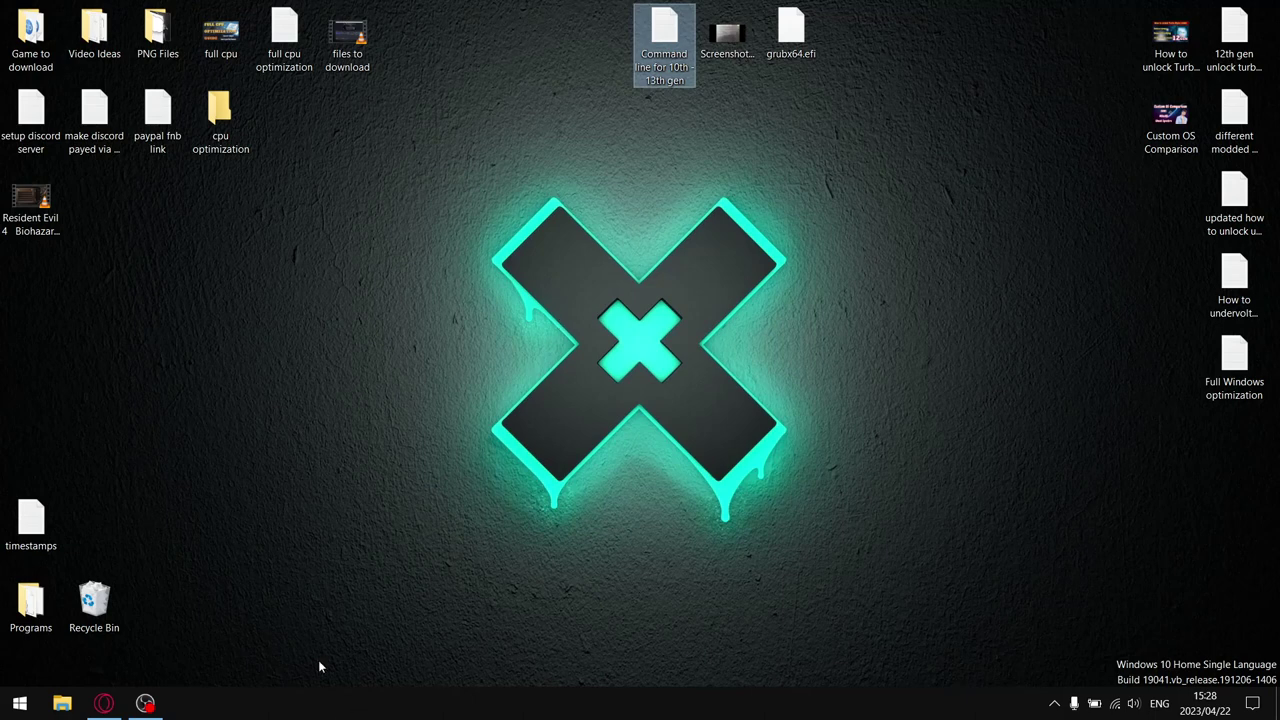
Quick-format the Clean USB (F:) drive with the FAT32 file system.
{"action": "left_click", "coordinate": [62, 706]}
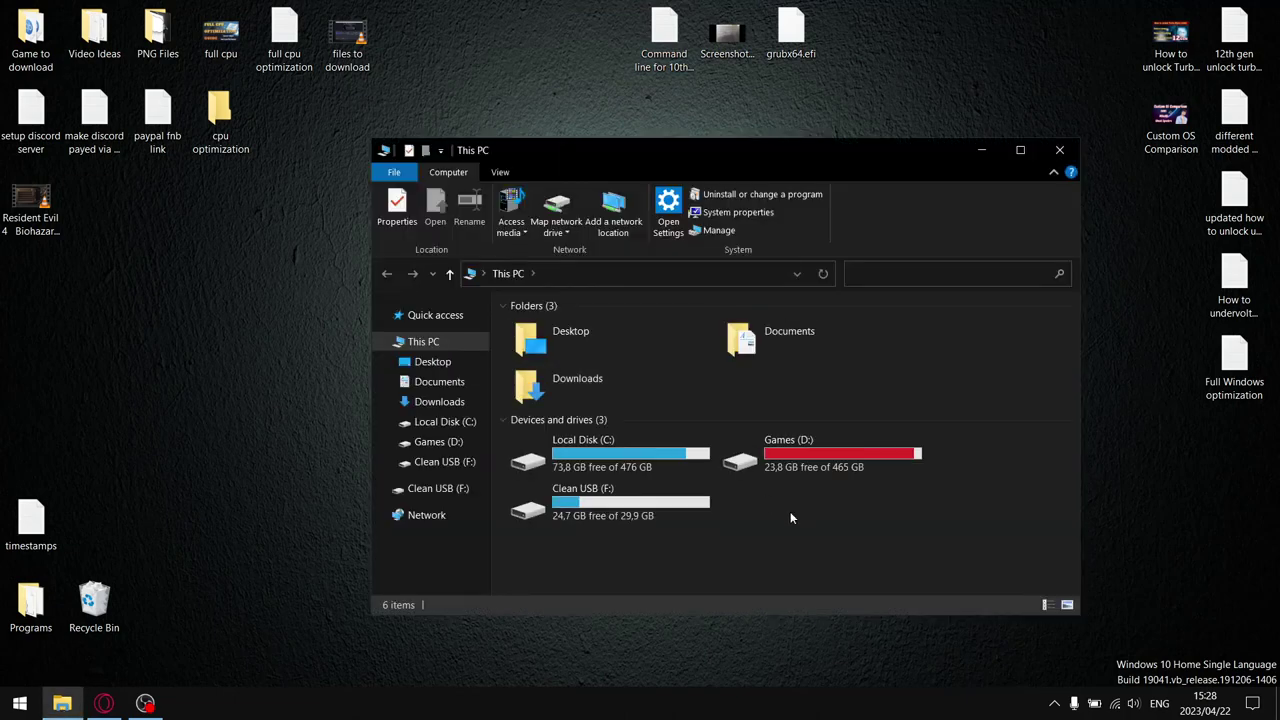
{"action": "right_click", "coordinate": [593, 506]}
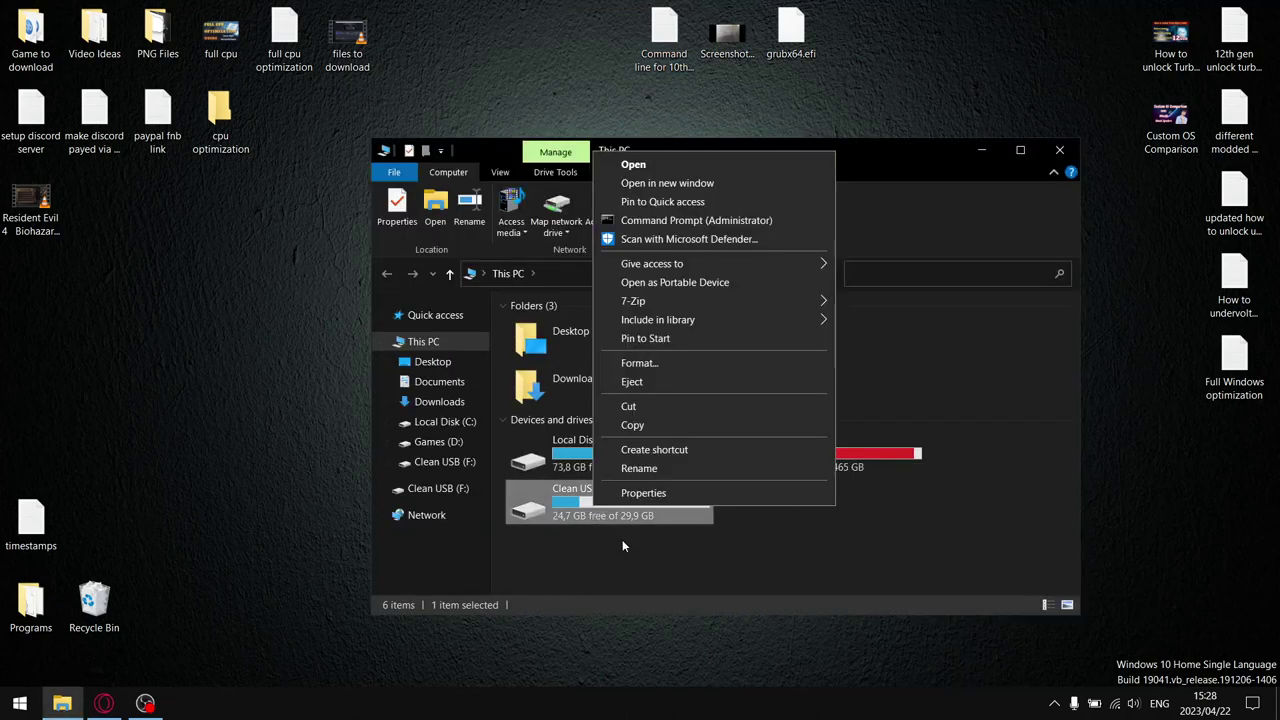
{"action": "left_click", "coordinate": [650, 365]}
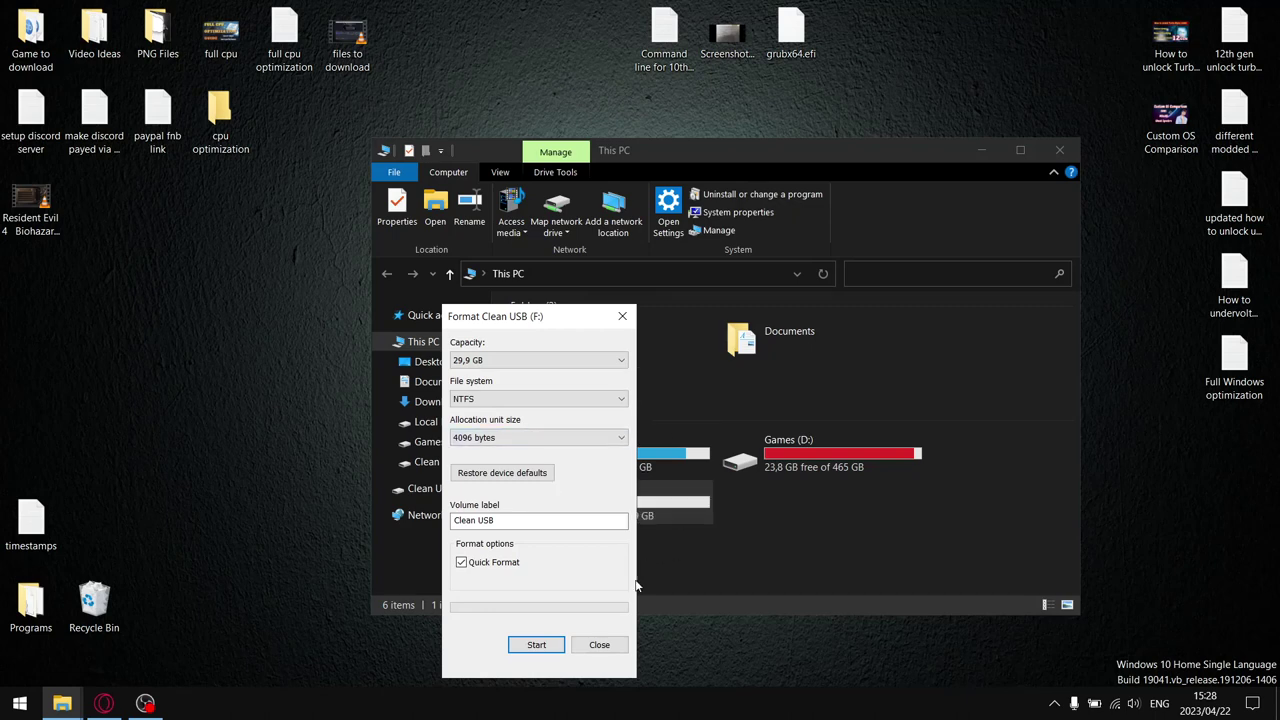
{"action": "left_click", "coordinate": [566, 404]}
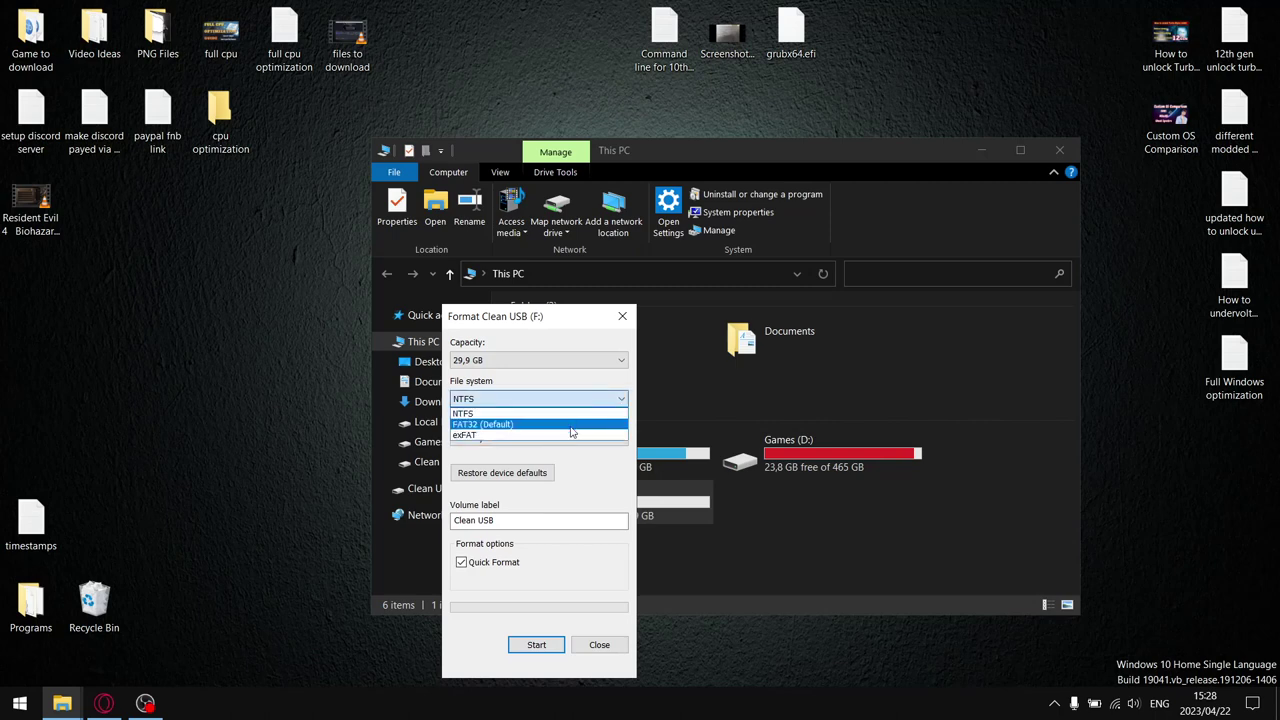
{"action": "left_click", "coordinate": [538, 432]}
{"action": "left_click", "coordinate": [536, 645]}
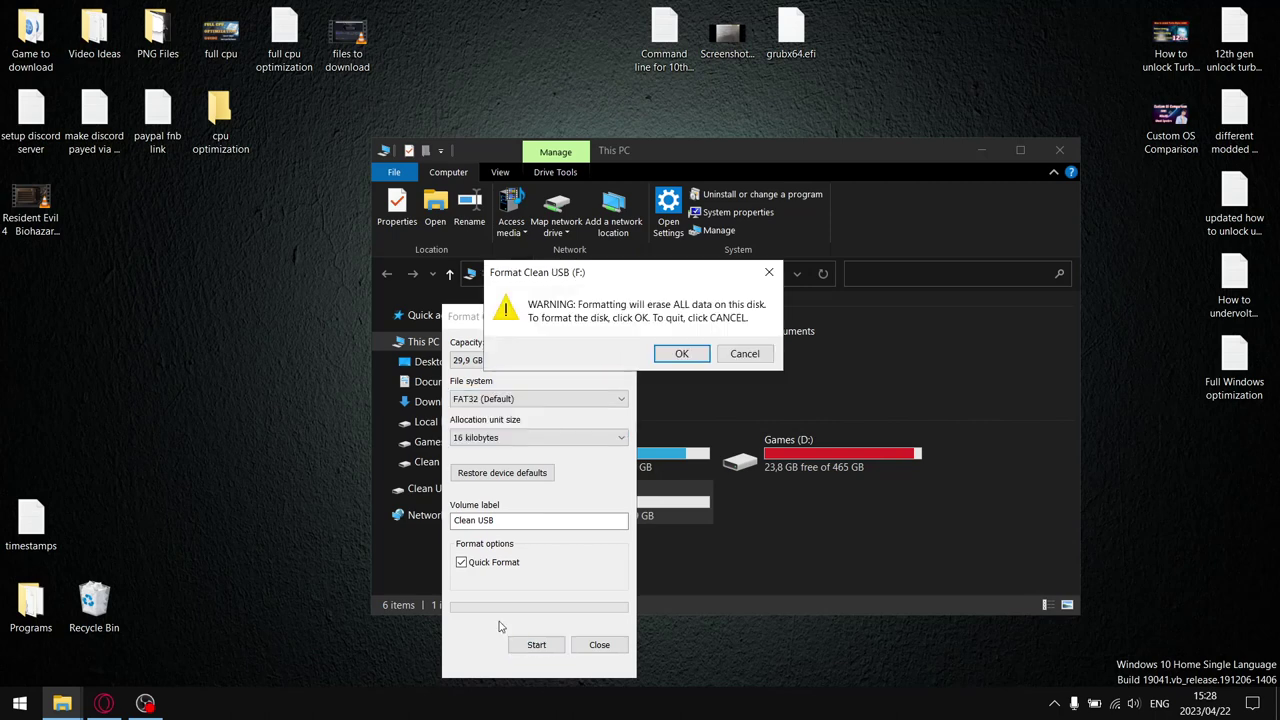
{"action": "left_click", "coordinate": [680, 356]}
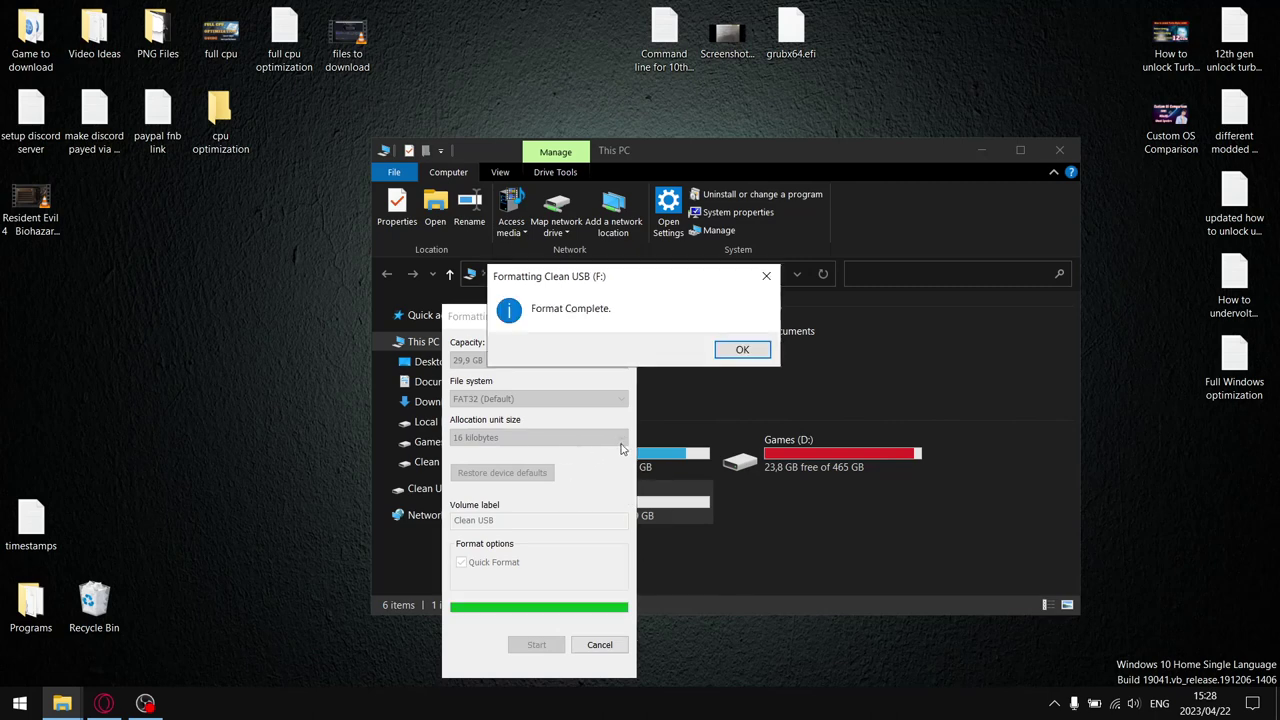
{"action": "left_click", "coordinate": [742, 349]}
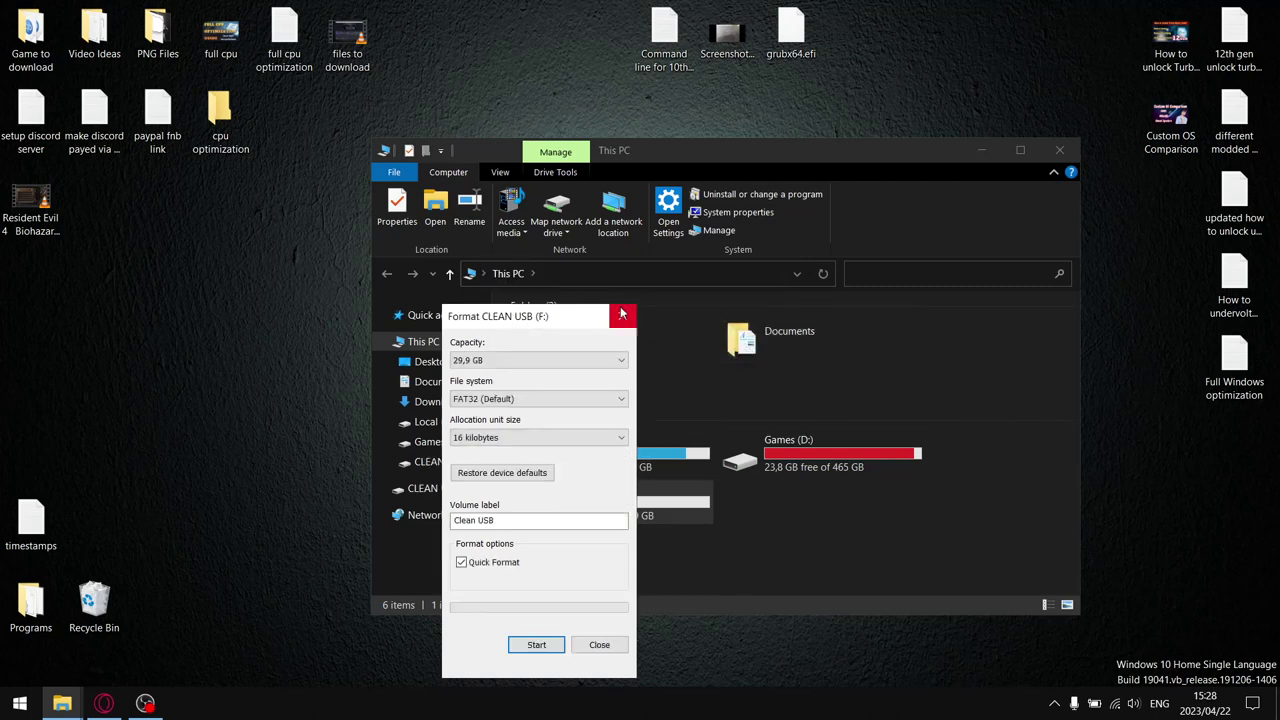
{"action": "left_click", "coordinate": [623, 315]}
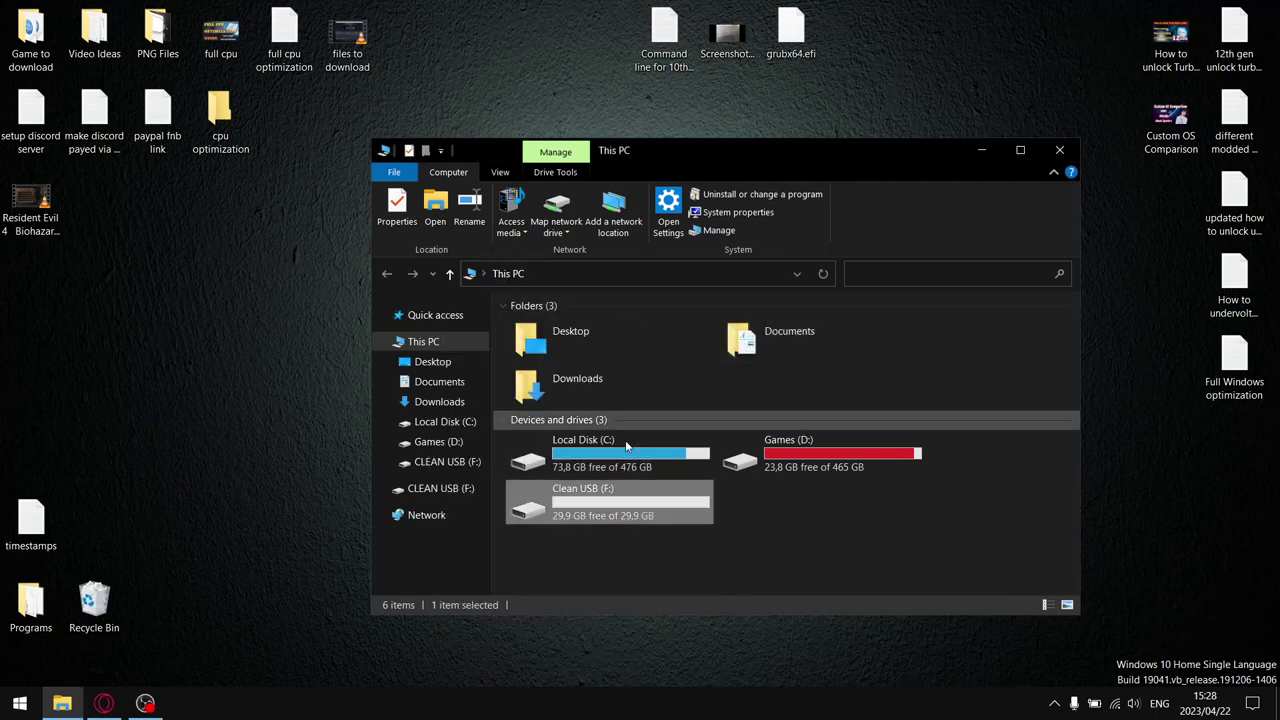
Create a folder named EFI in the root of the CLEAN USB (F:) drive.
{"action": "double_click", "coordinate": [612, 514]}
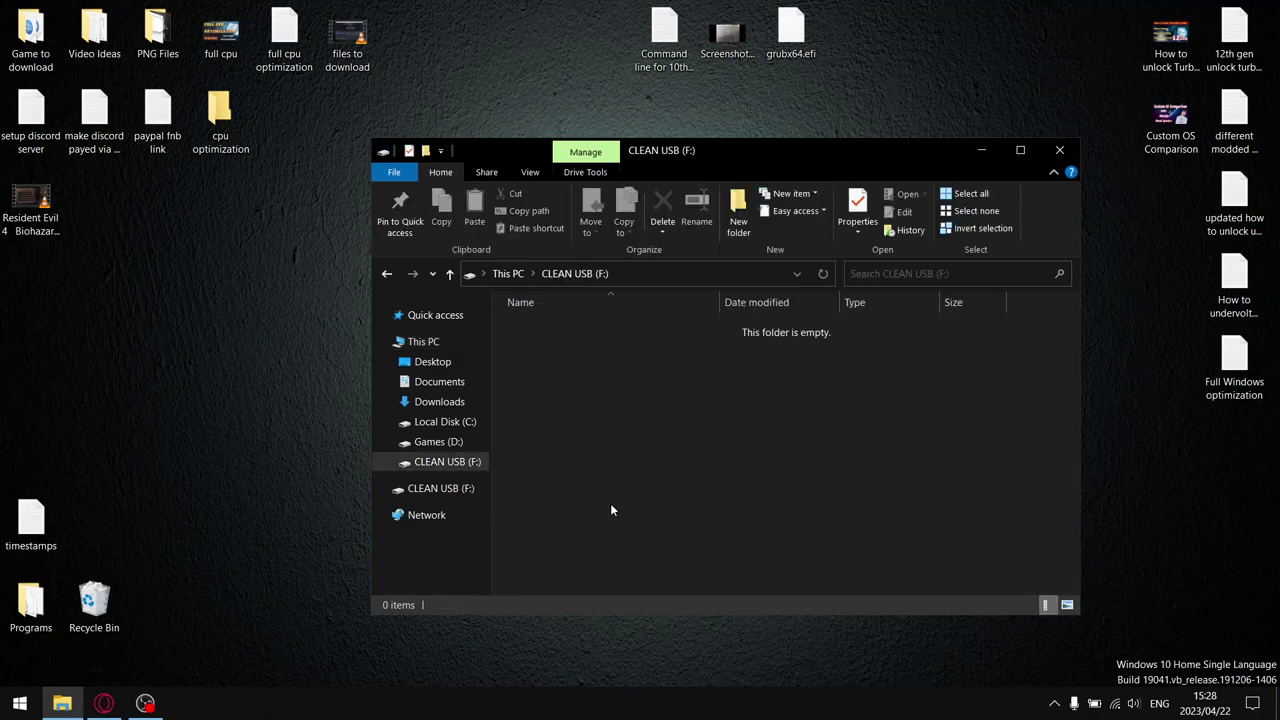
{"action": "right_click", "coordinate": [531, 337]}
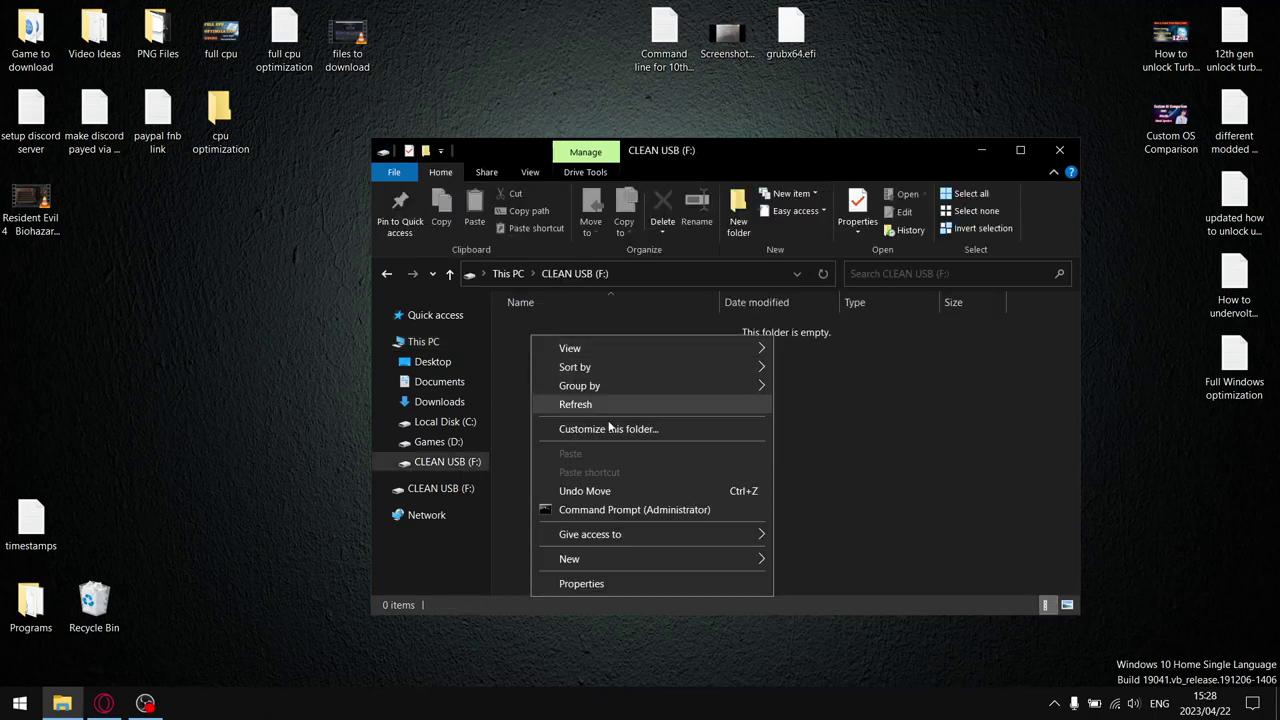
{"action": "mouse_move", "coordinate": [572, 566]}
{"action": "left_click", "coordinate": [816, 561]}
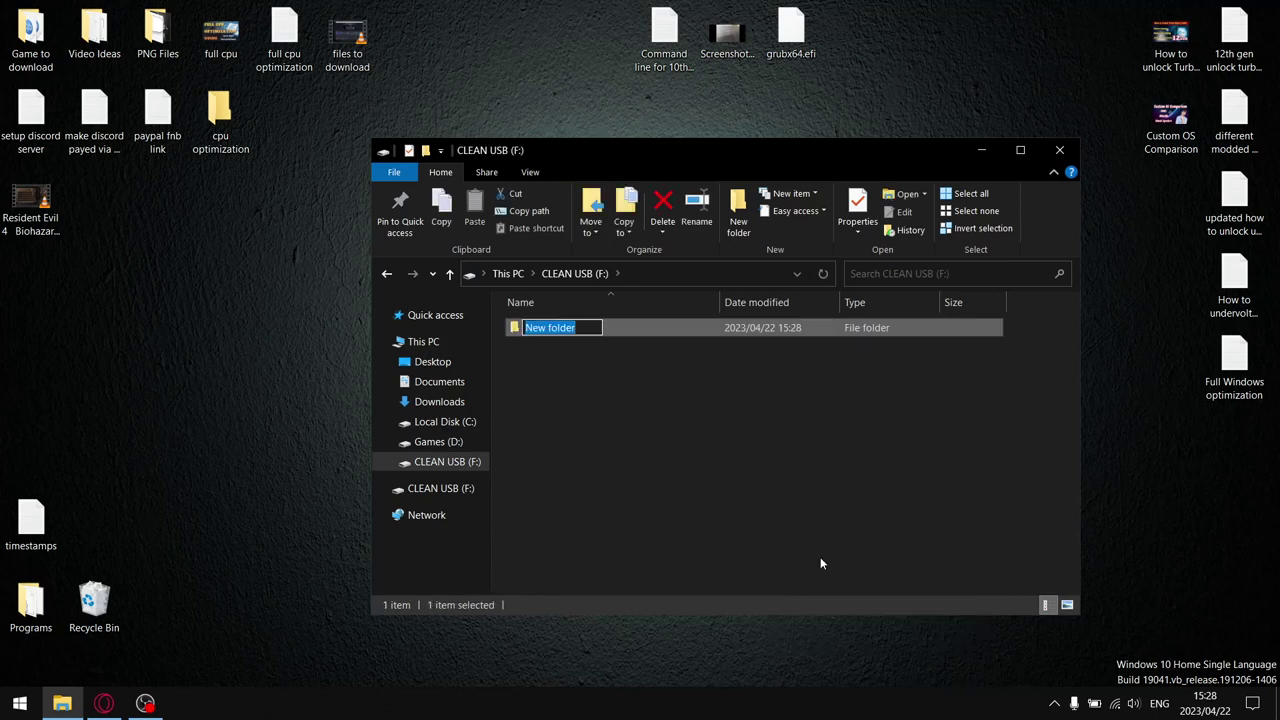
{"action": "type", "text": "E"}
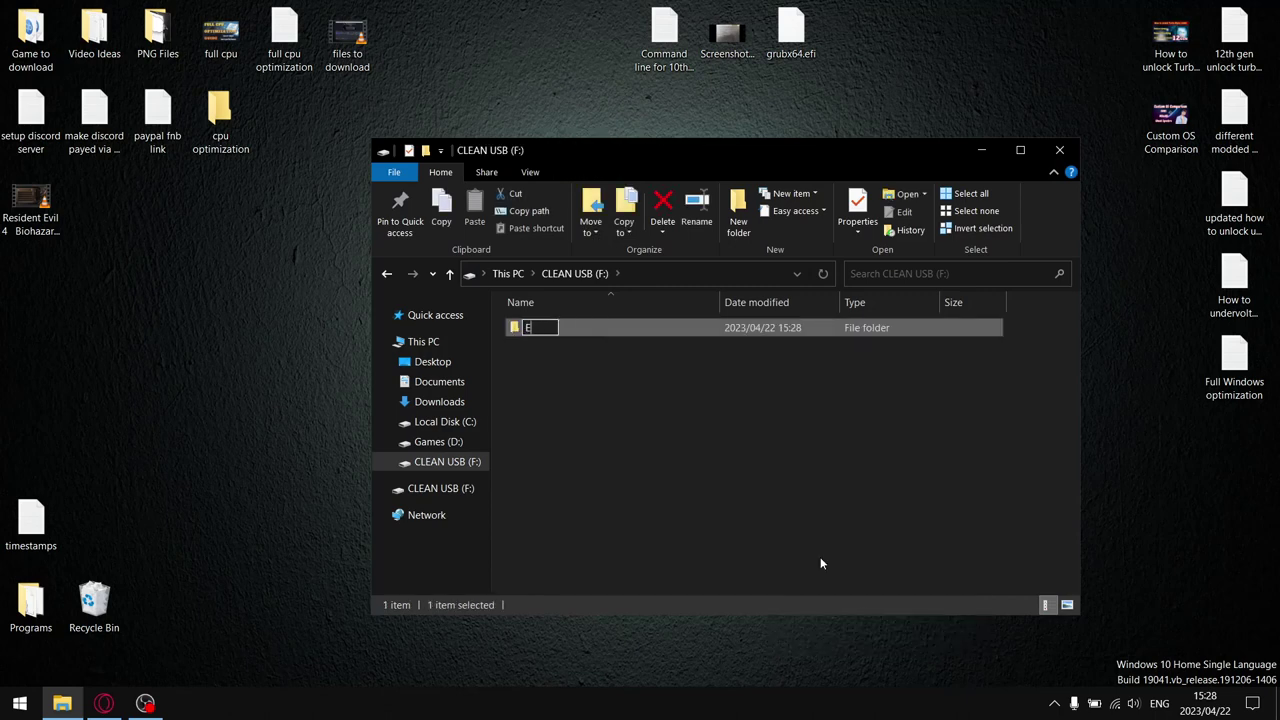
{"action": "type", "text": "FI"}
{"action": "left_click", "coordinate": [818, 468]}
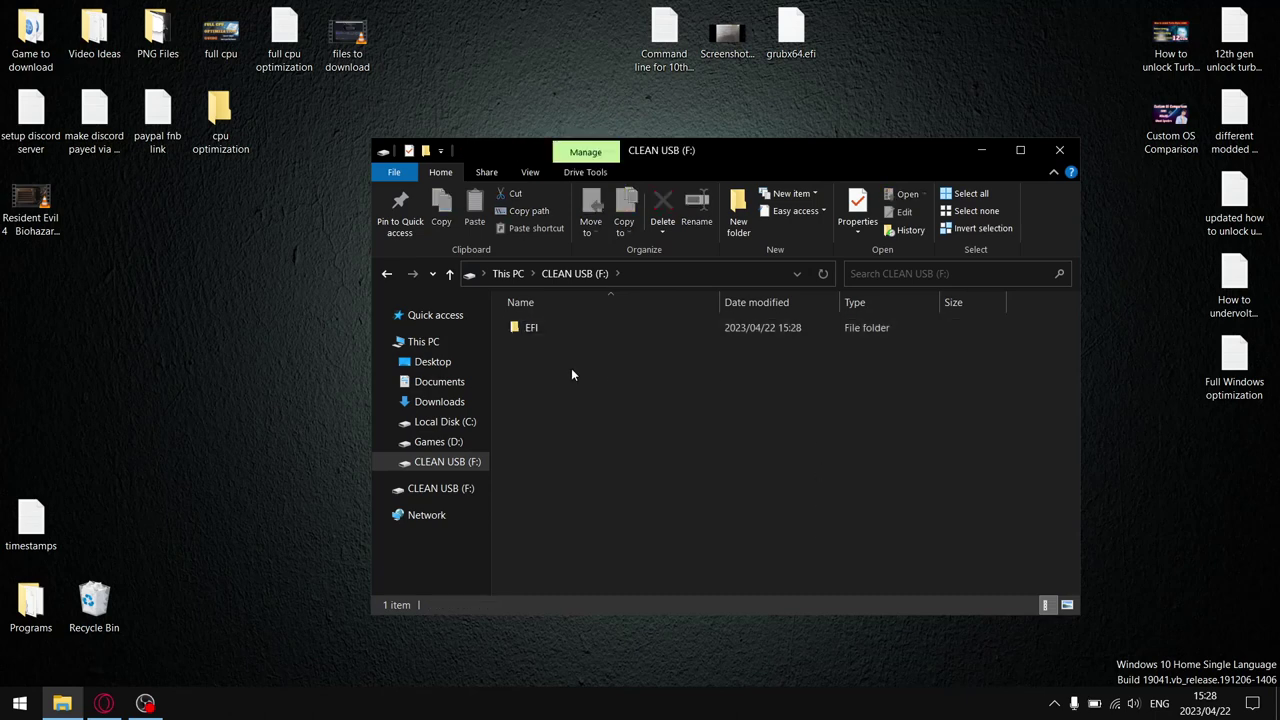
Create a folder named Boot inside the EFI folder.
{"action": "double_click", "coordinate": [528, 334]}
{"action": "right_click", "coordinate": [562, 379]}
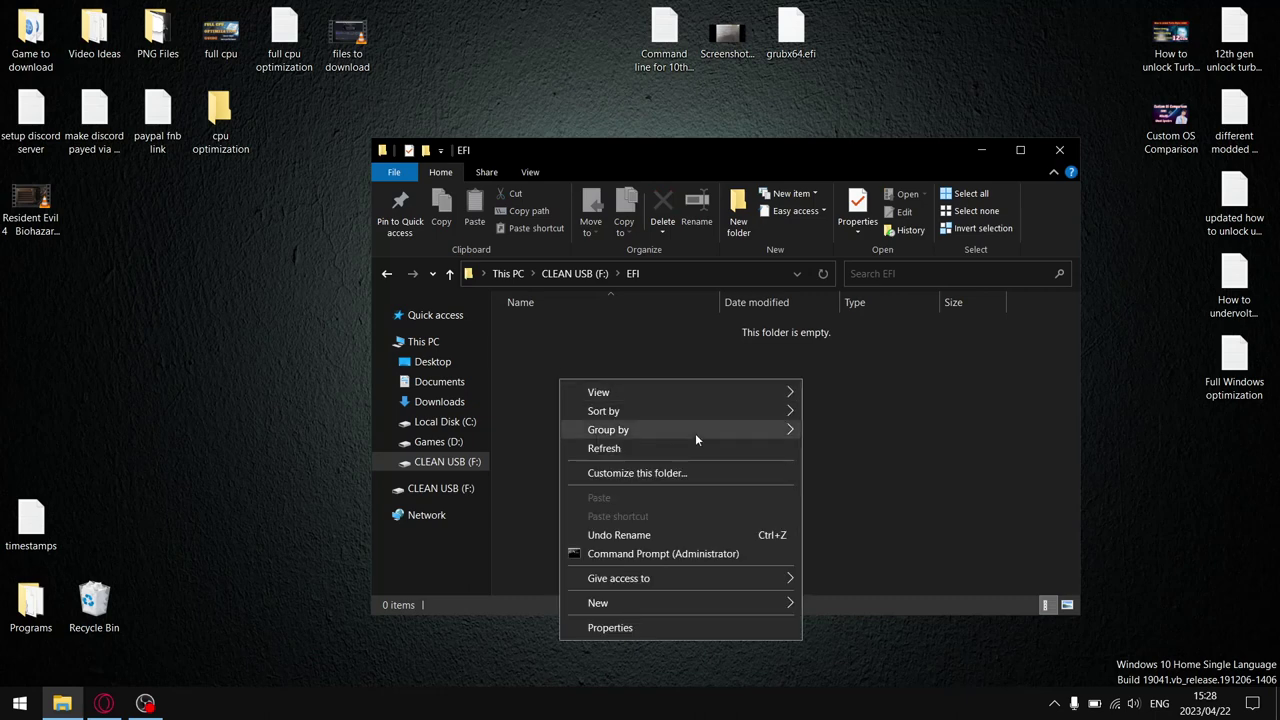
{"action": "mouse_move", "coordinate": [700, 603]}
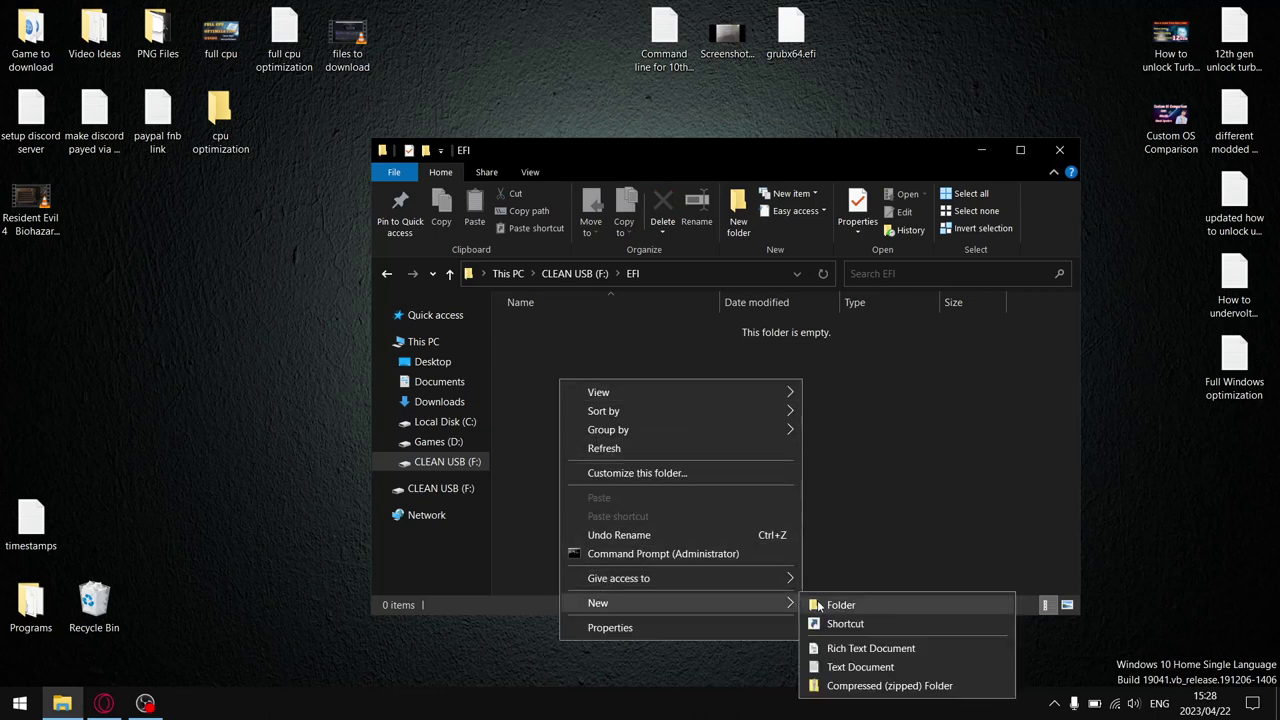
{"action": "left_click", "coordinate": [860, 604]}
{"action": "type", "text": "B"}
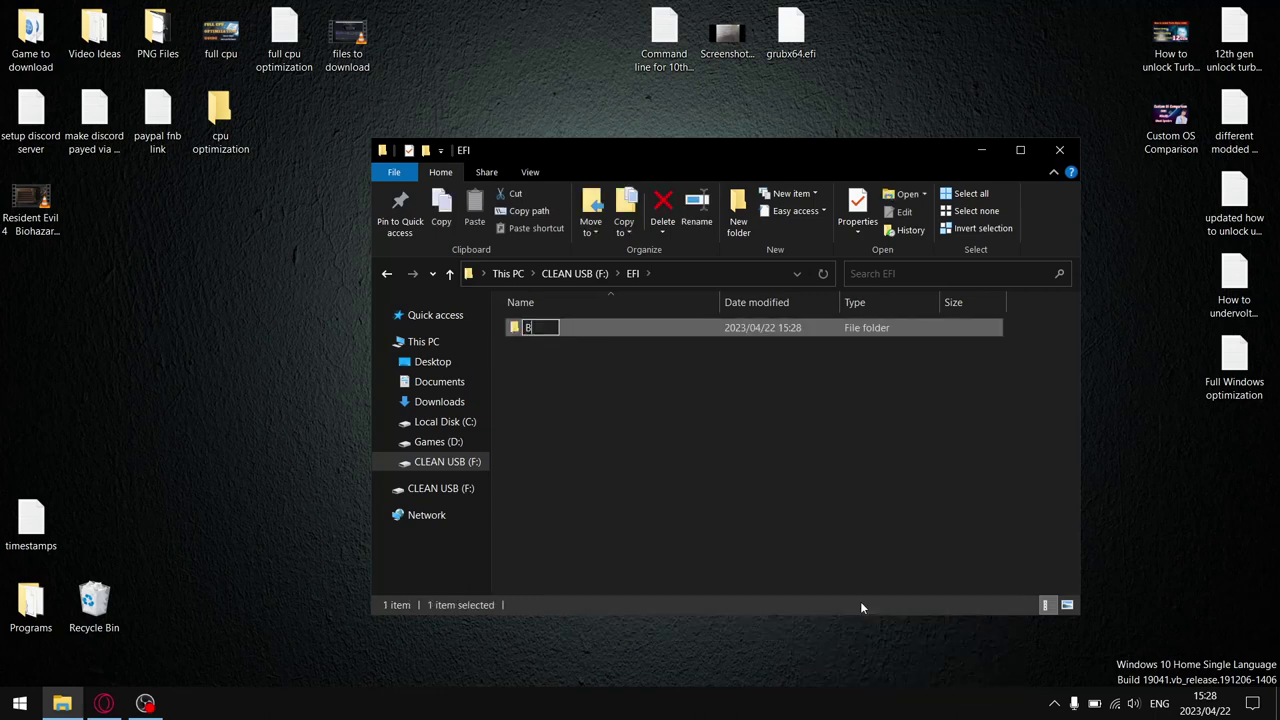
{"action": "type", "text": "oot"}
{"action": "key", "text": "Return"}
Move grubx64.efi from the desktop into the Boot folder on the USB drive.
{"action": "double_click", "coordinate": [560, 328]}
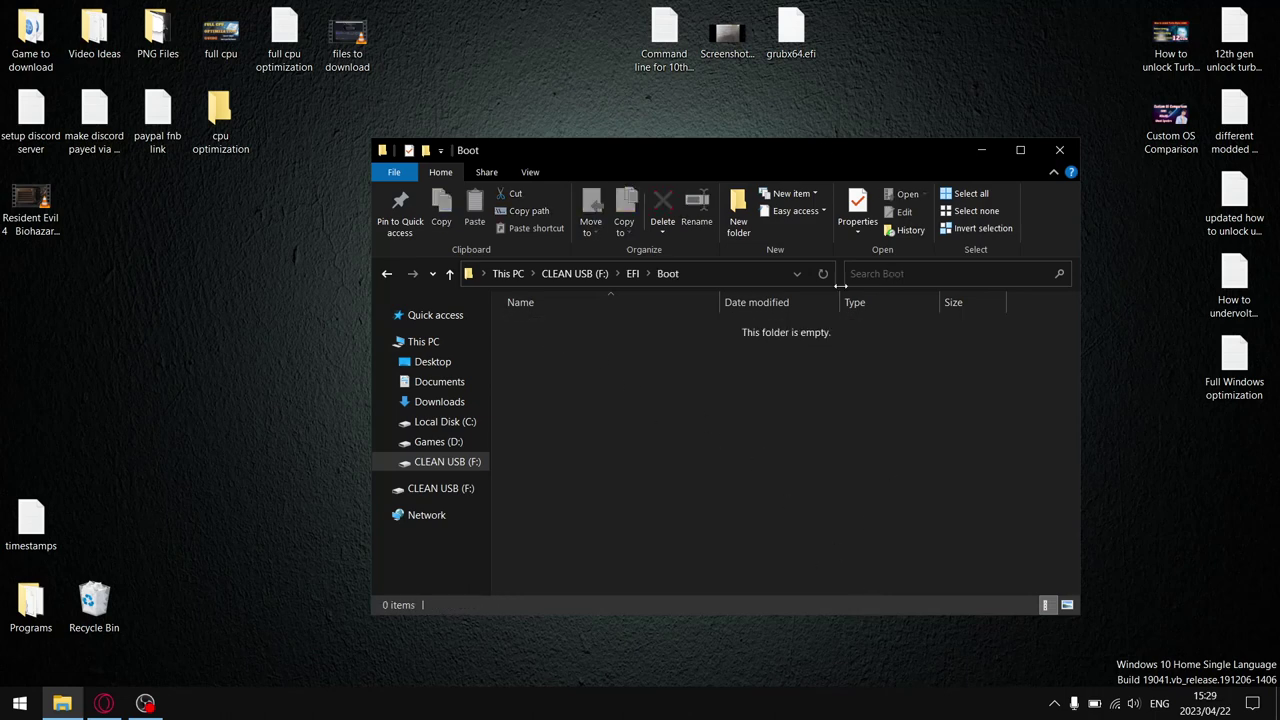
{"action": "right_click", "coordinate": [792, 34]}
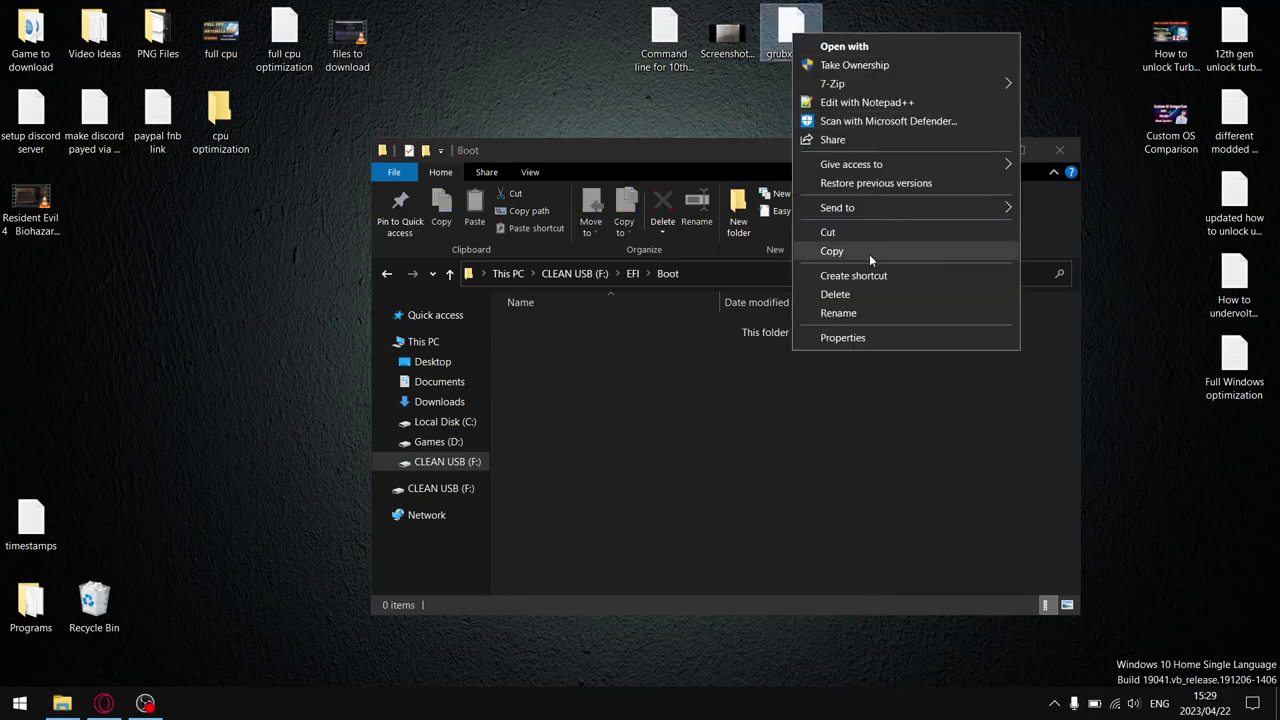
{"action": "left_click", "coordinate": [858, 248]}
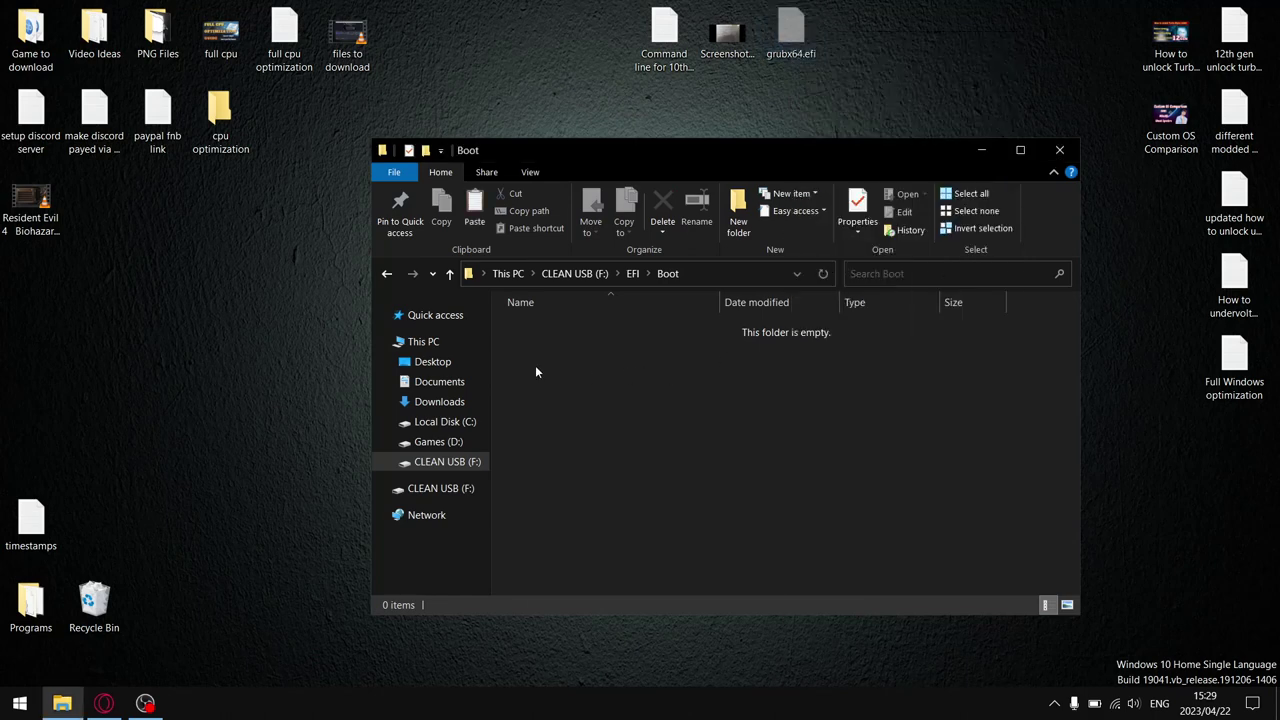
{"action": "right_click", "coordinate": [535, 365]}
{"action": "left_click", "coordinate": [605, 484]}
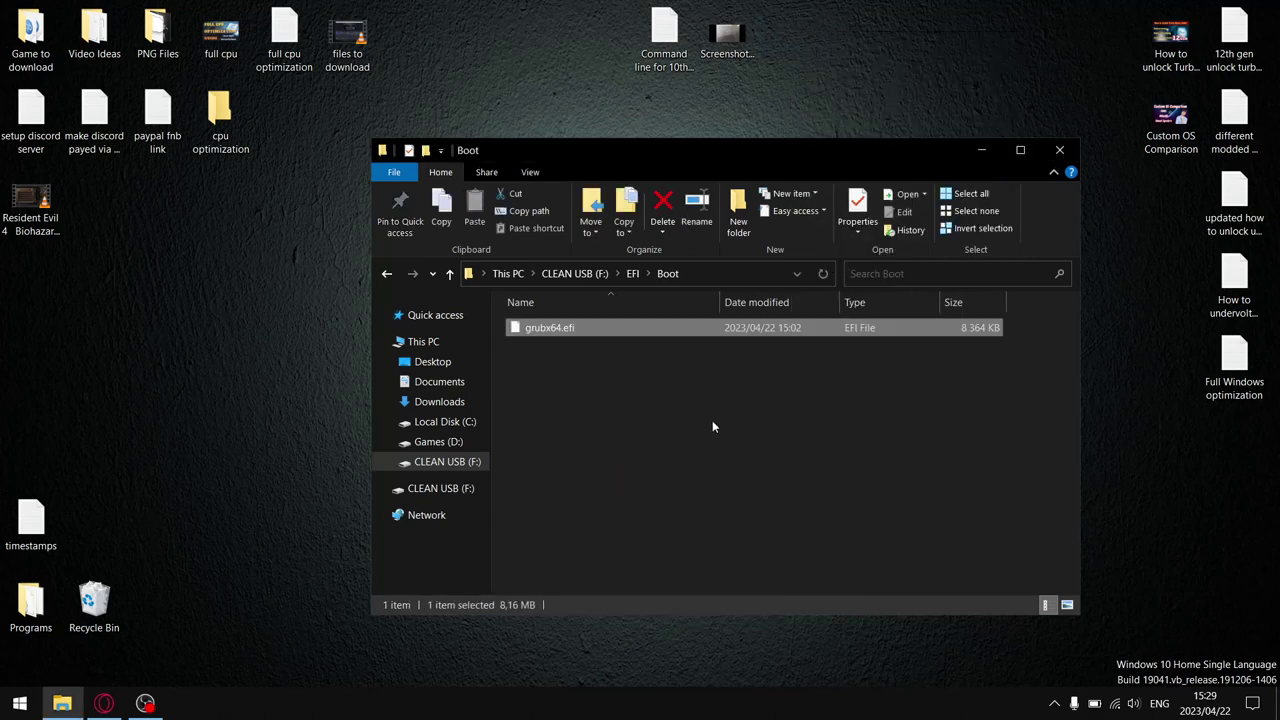
Rename grubx64.efi in the Boot folder to bootx64.efi and recheck the EFI and Boot folder structure on the USB drive.
{"action": "right_click", "coordinate": [533, 330]}
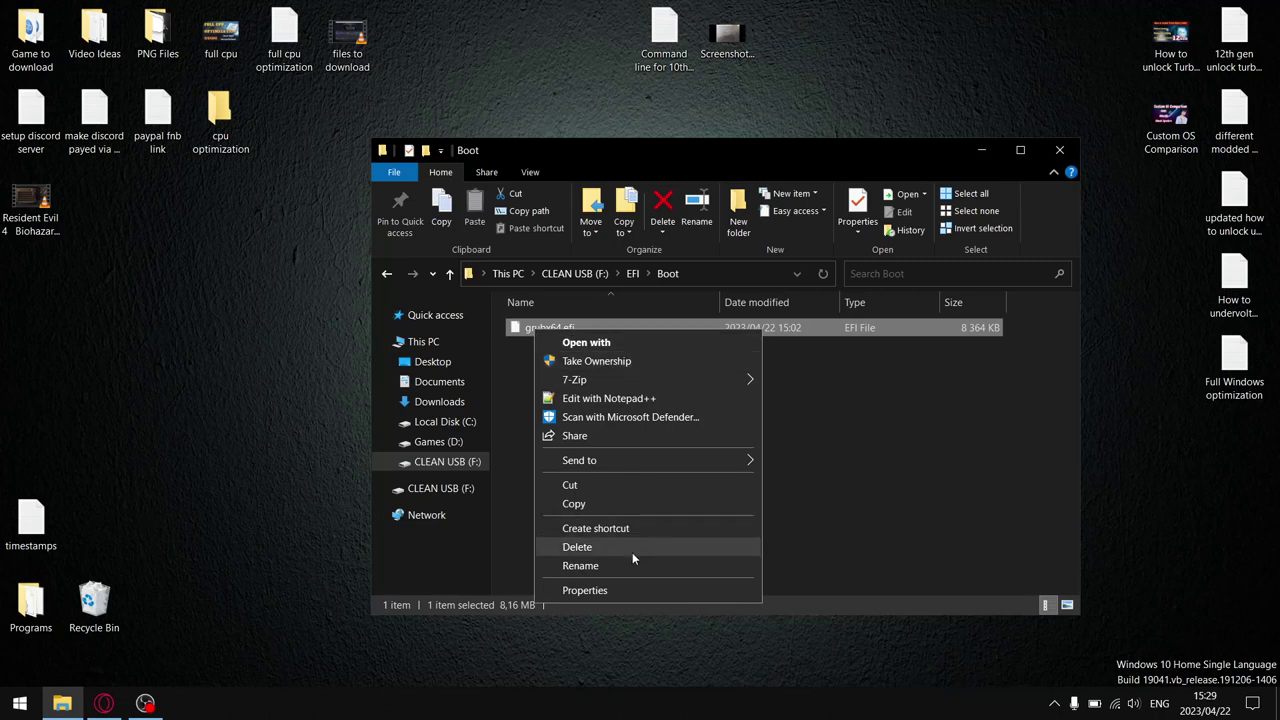
{"action": "left_click", "coordinate": [592, 566]}
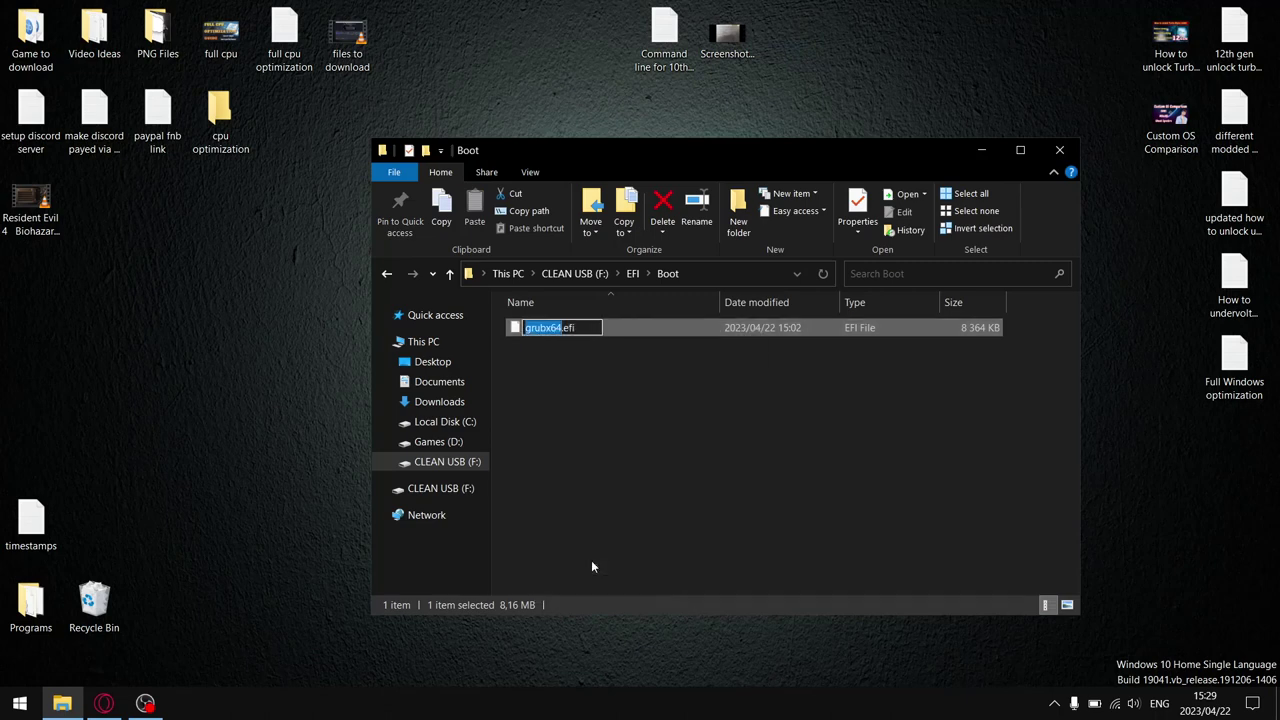
{"action": "type", "text": "boot"}
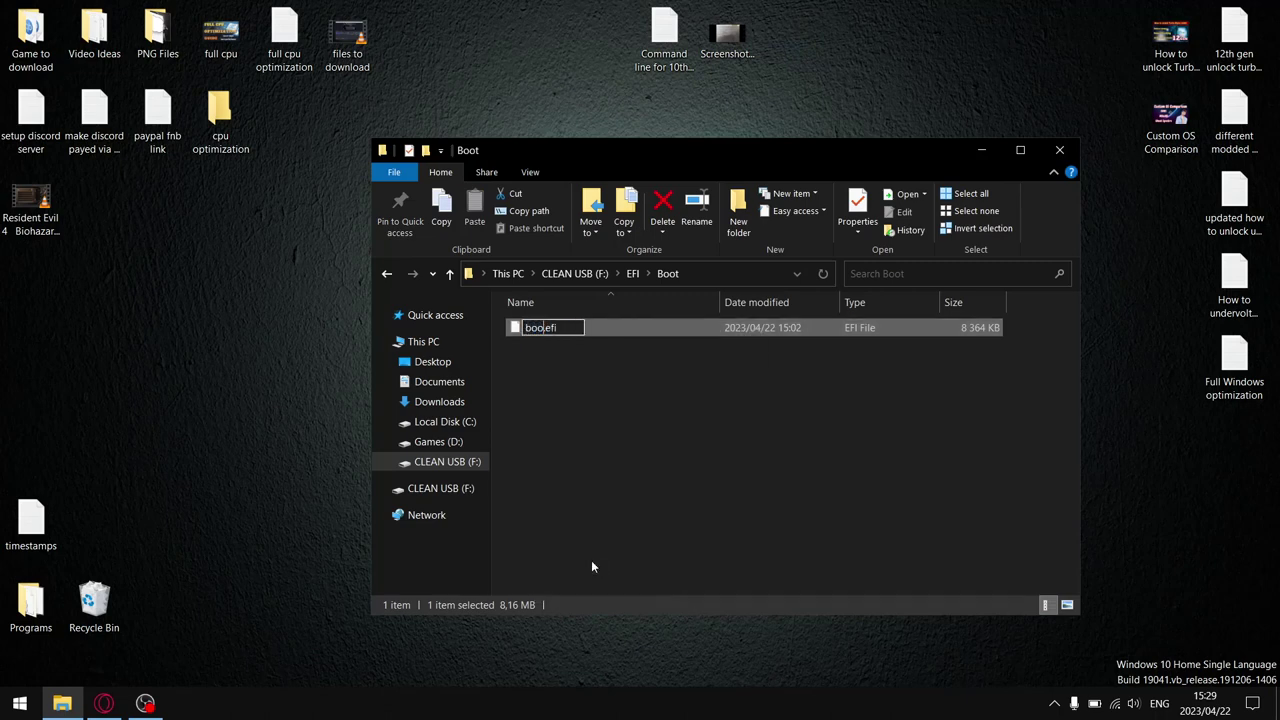
{"action": "type", "text": "x64"}
{"action": "left_click", "coordinate": [690, 477]}
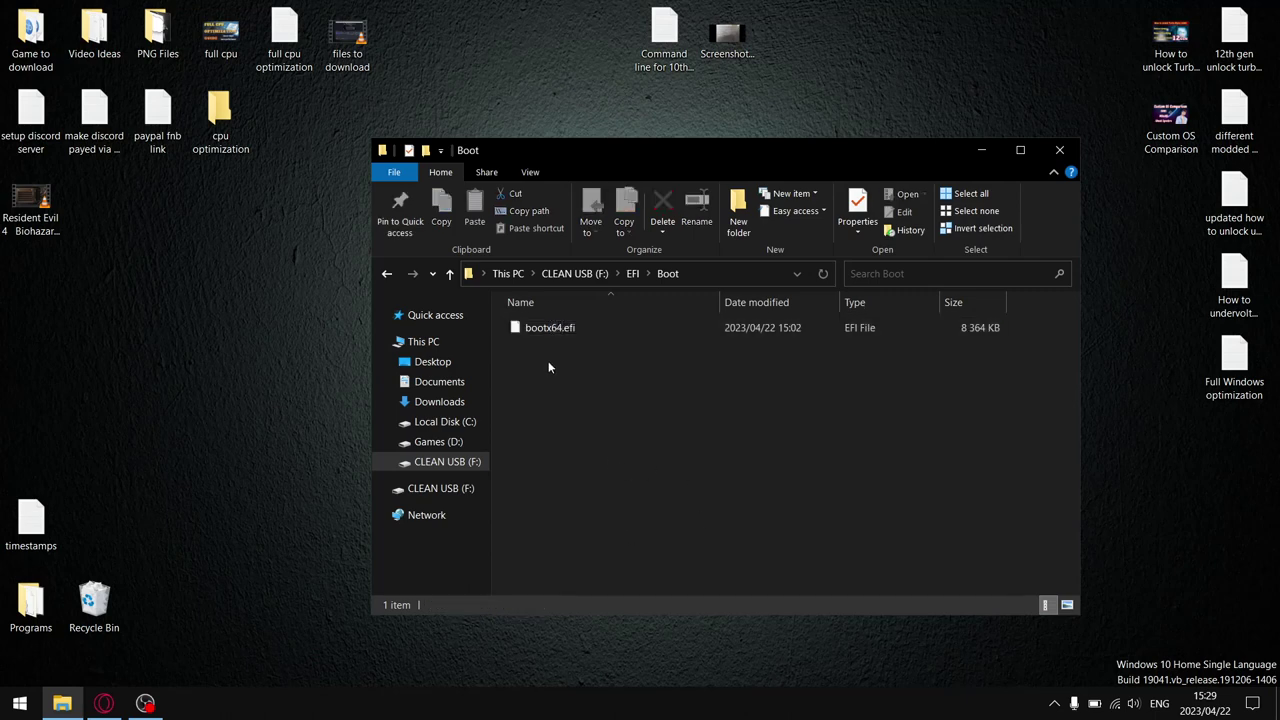
{"action": "left_click", "coordinate": [444, 474]}
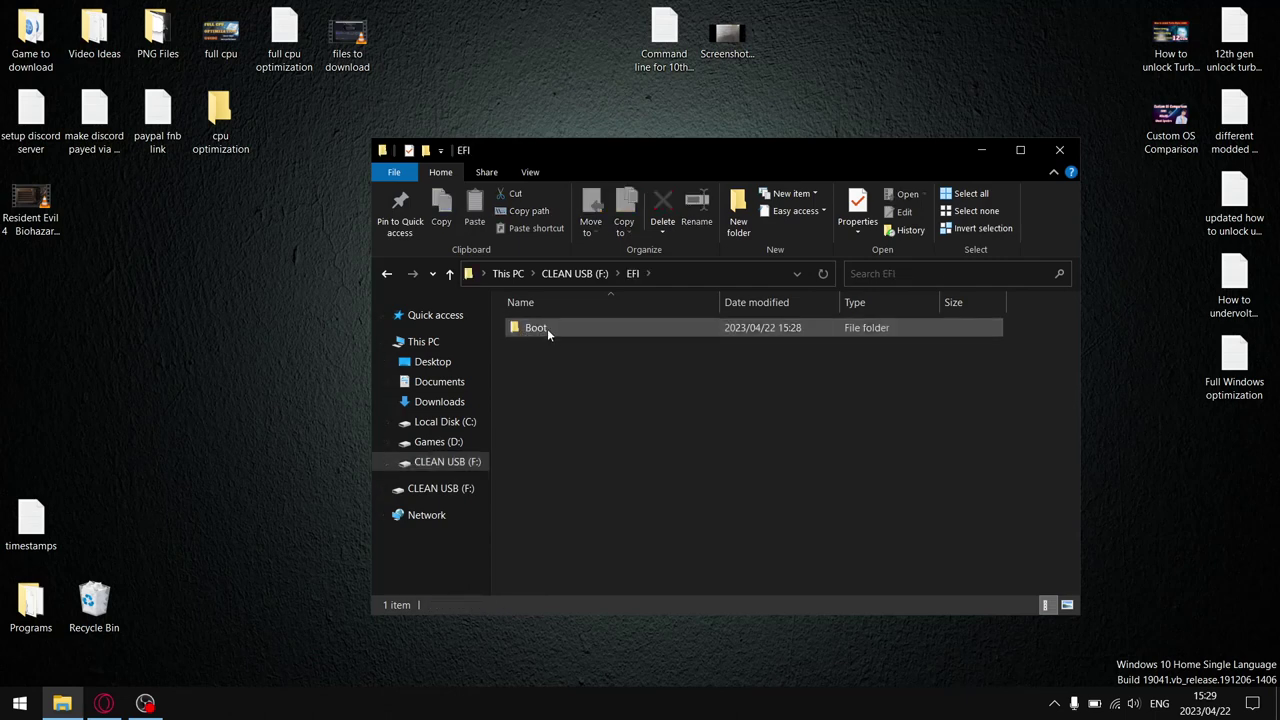
{"action": "double_click", "coordinate": [532, 330]}
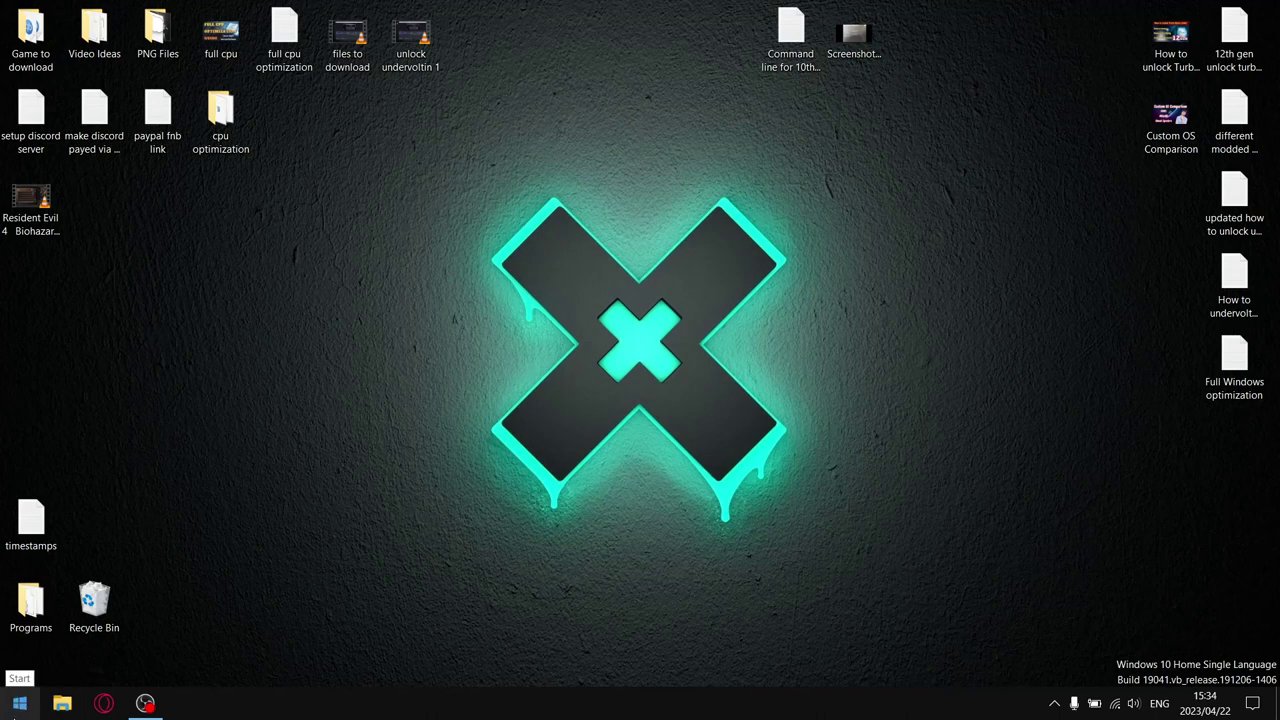
View the Windows Update page under Update & Security in the Windows settings, then close the settings.
{"action": "left_click", "coordinate": [20, 703]}
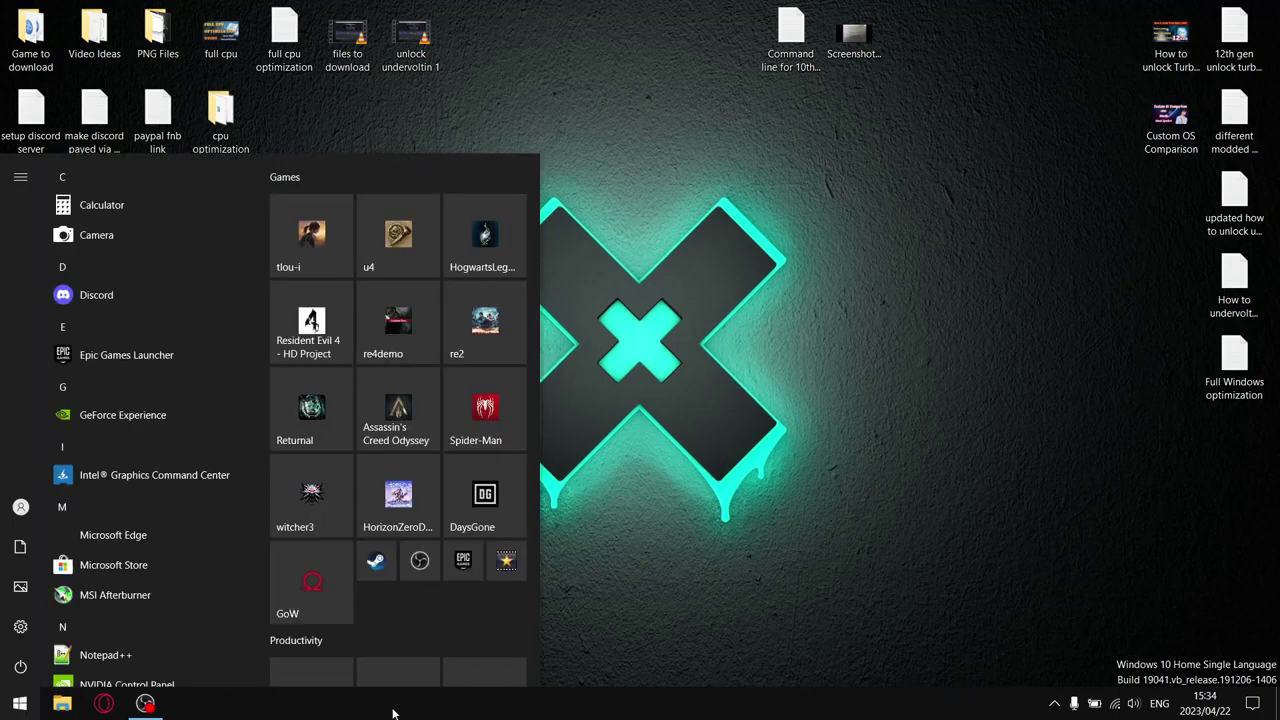
{"action": "left_click", "coordinate": [20, 626]}
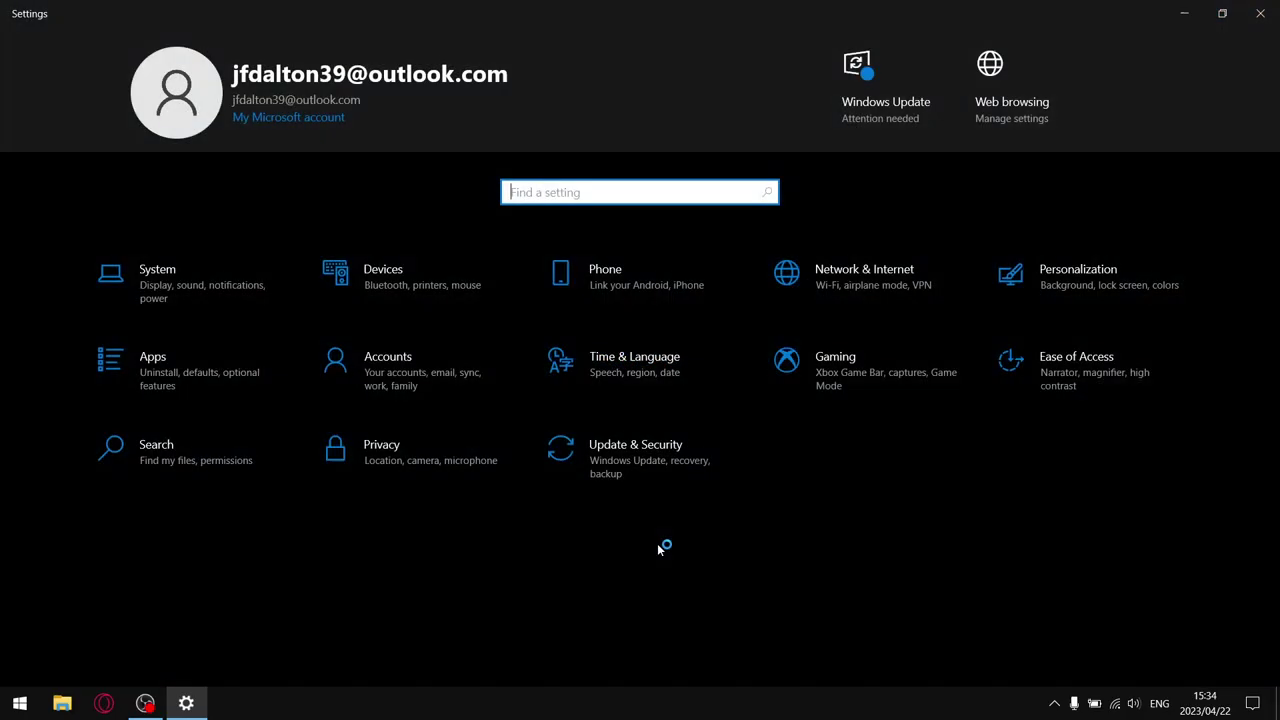
{"action": "left_click", "coordinate": [680, 472]}
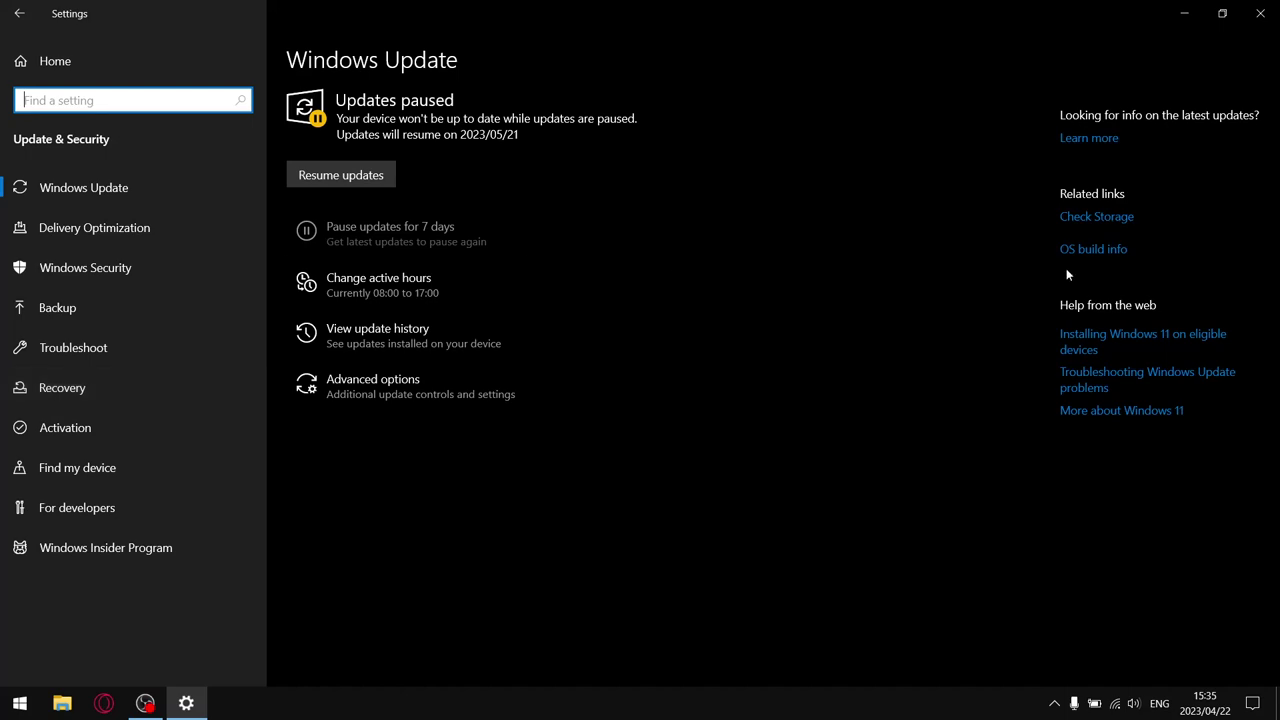
{"action": "left_click", "coordinate": [1260, 13]}
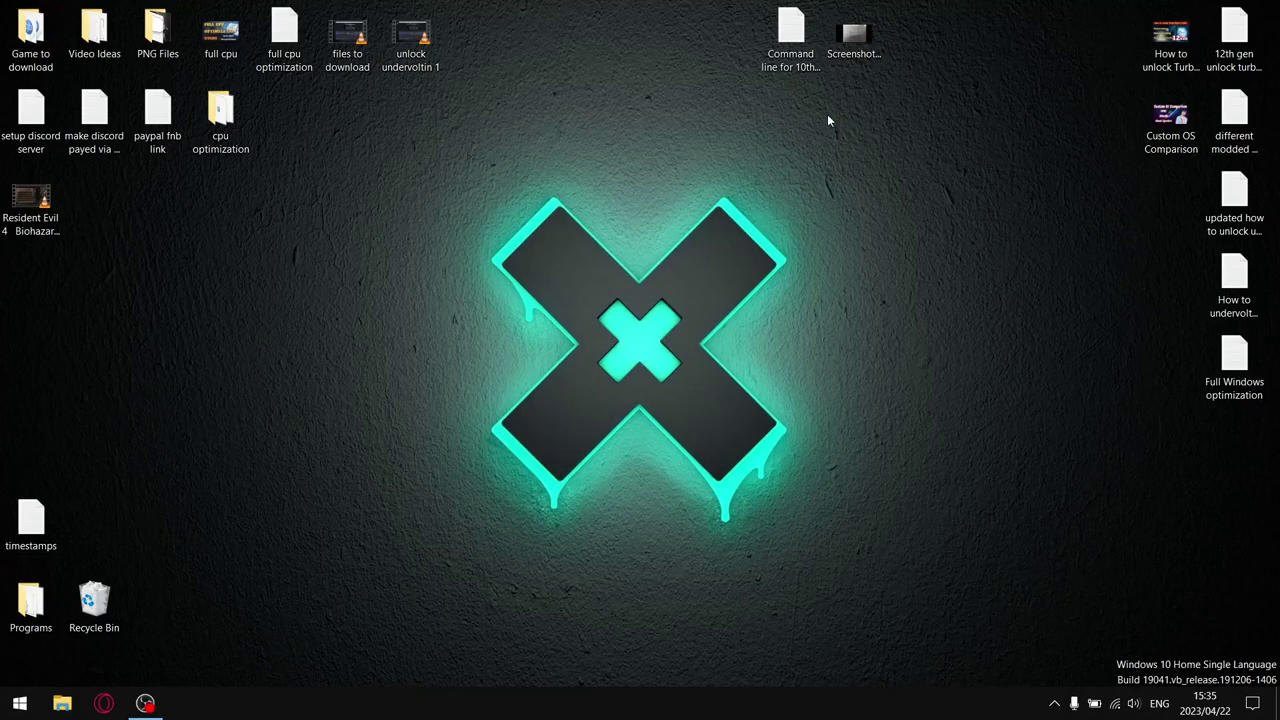
Examine the GRUB menu commands for 10th, 11th, and 12 & 13th gen CPUs in the Command line for 10th - 13th gen text file.
{"action": "double_click", "coordinate": [806, 48]}
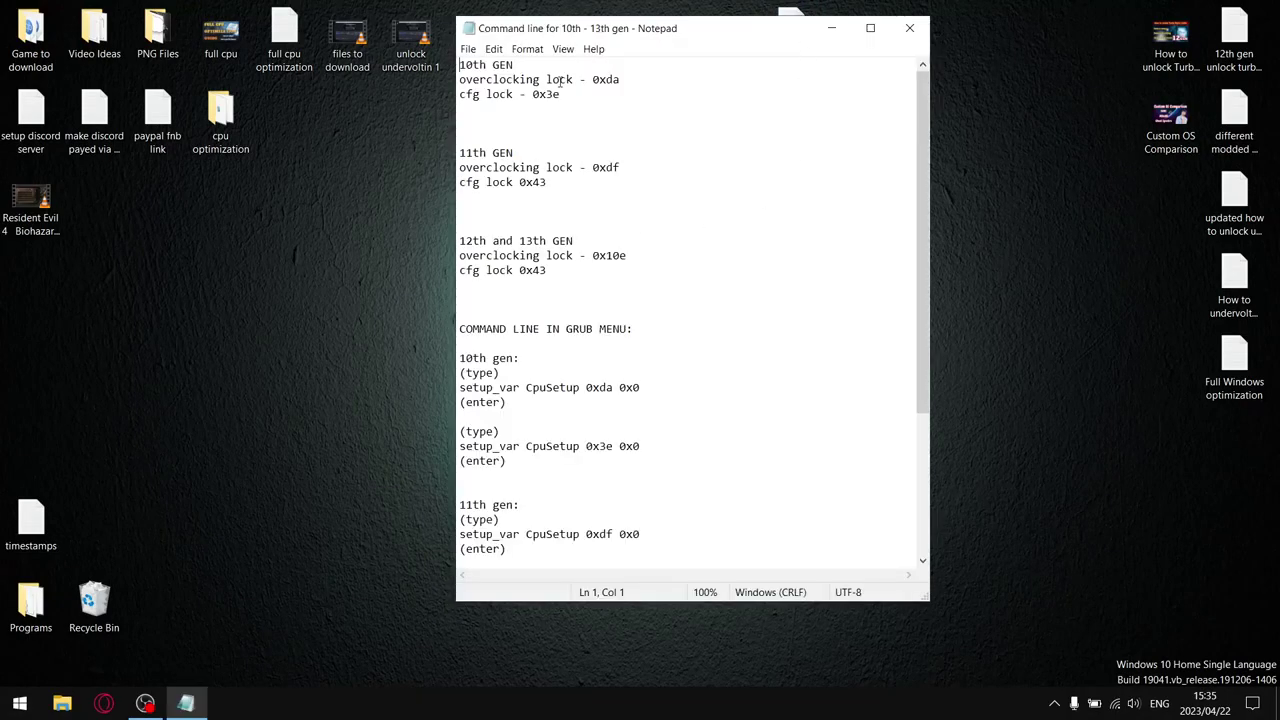
{"action": "left_click_drag", "start_coordinate": [514, 64], "coordinate": [459, 64]}
{"action": "left_click_drag", "start_coordinate": [576, 467], "coordinate": [459, 357]}
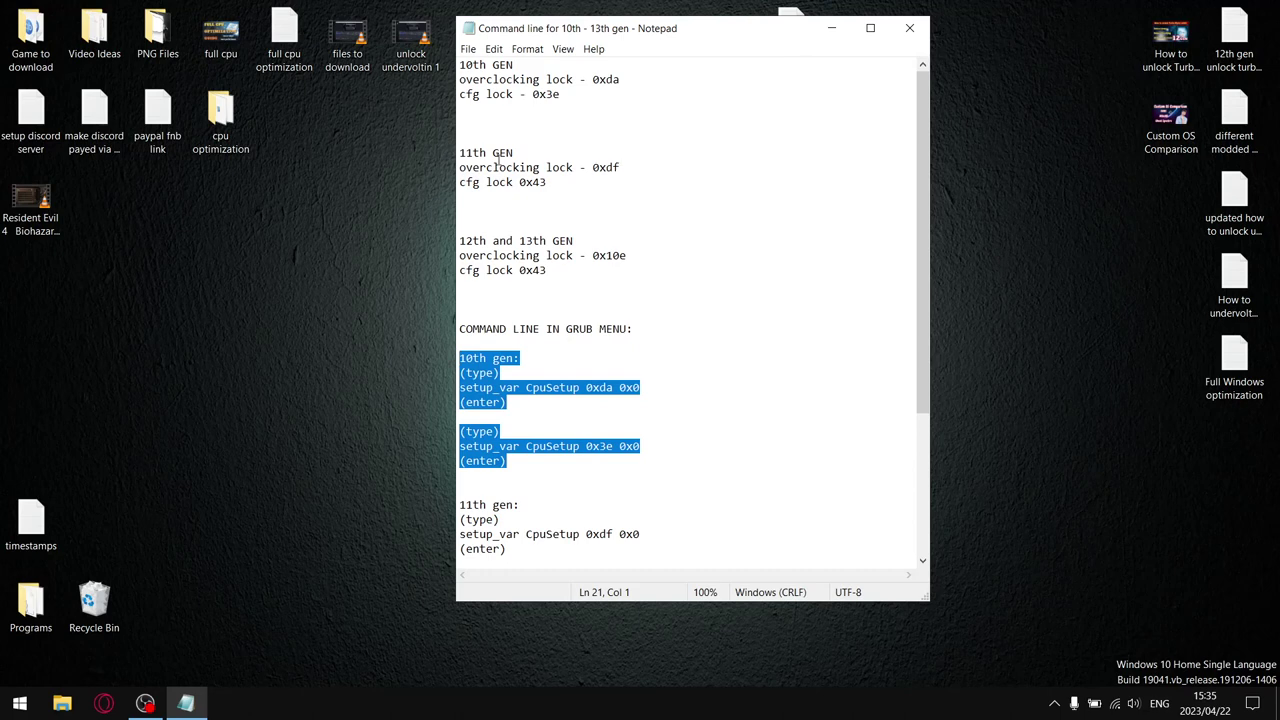
{"action": "left_click_drag", "start_coordinate": [515, 153], "coordinate": [459, 153]}
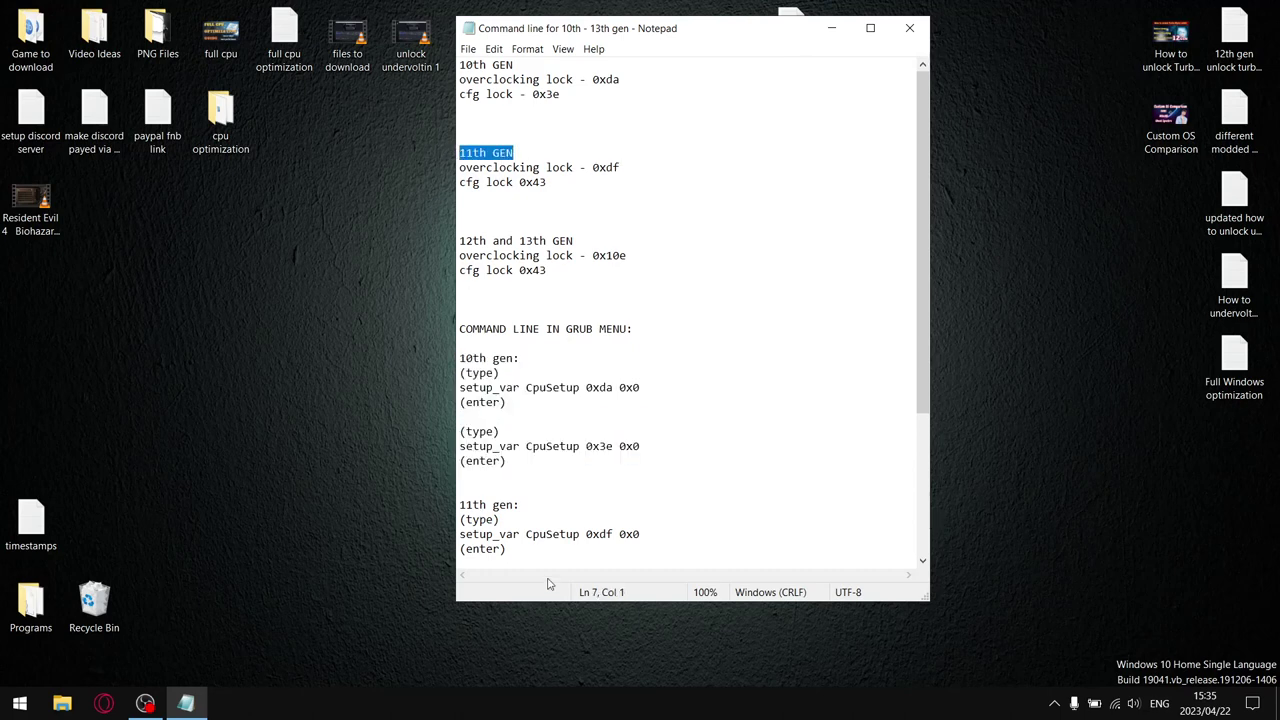
{"action": "left_click_drag", "start_coordinate": [920, 345], "coordinate": [923, 425]}
{"action": "left_click_drag", "start_coordinate": [660, 505], "coordinate": [460, 387]}
{"action": "left_click_drag", "start_coordinate": [921, 300], "coordinate": [921, 370]}
{"action": "left_click_drag", "start_coordinate": [654, 546], "coordinate": [458, 446]}
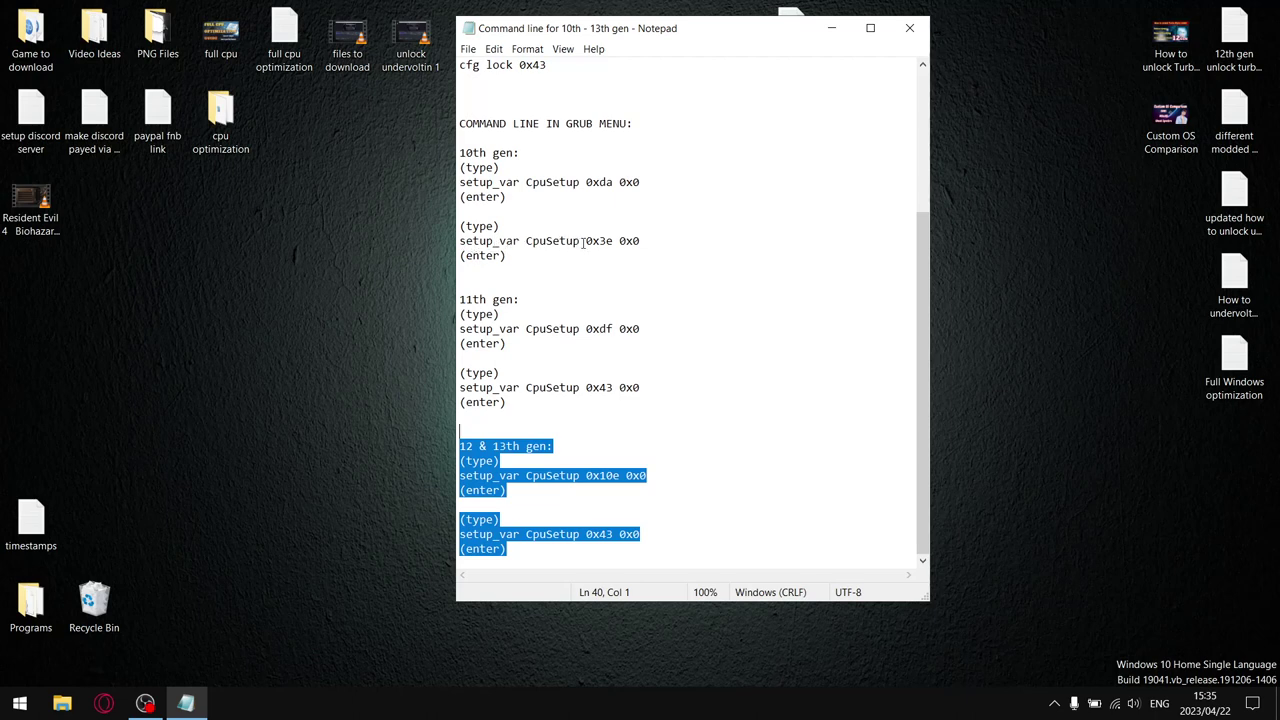
{"action": "scroll", "coordinate": [580, 243], "scroll_direction": "up", "scroll_amount": 1}
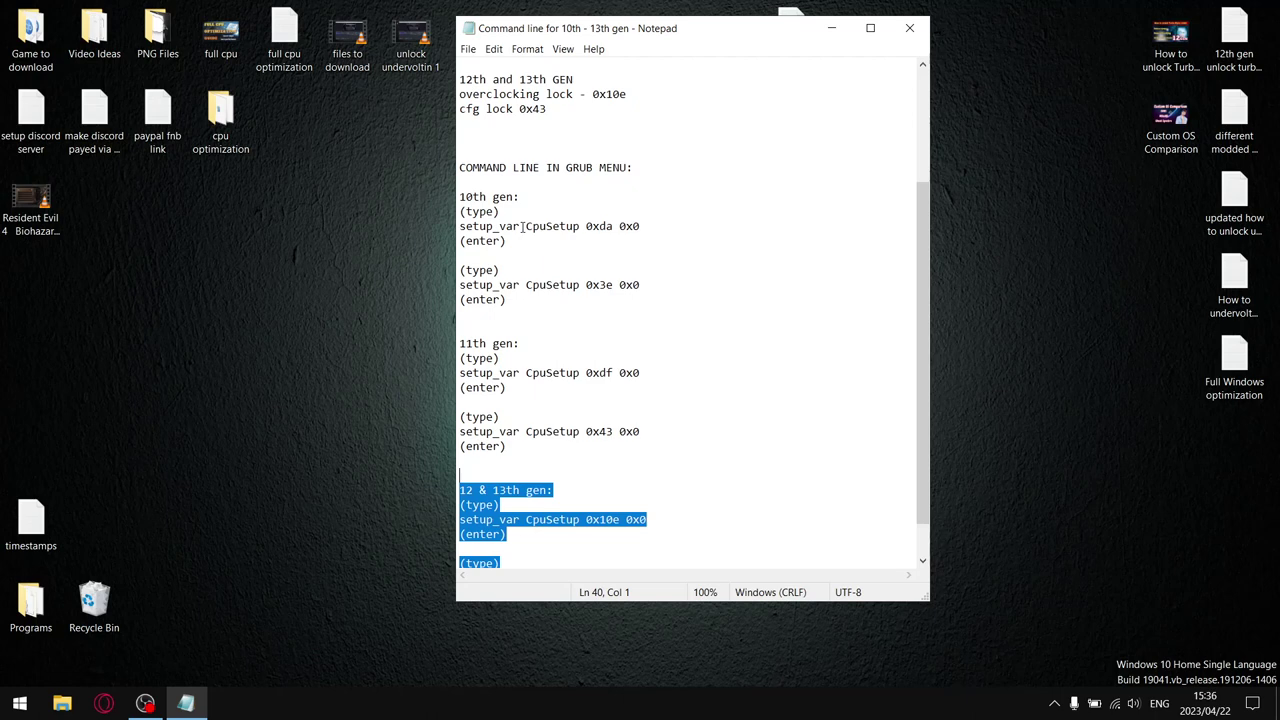
Review the second 10th gen command, setup_var CpuSetup 0x3e 0x0, and the list of lock addresses in the text file.
{"action": "left_click_drag", "start_coordinate": [661, 286], "coordinate": [485, 270]}
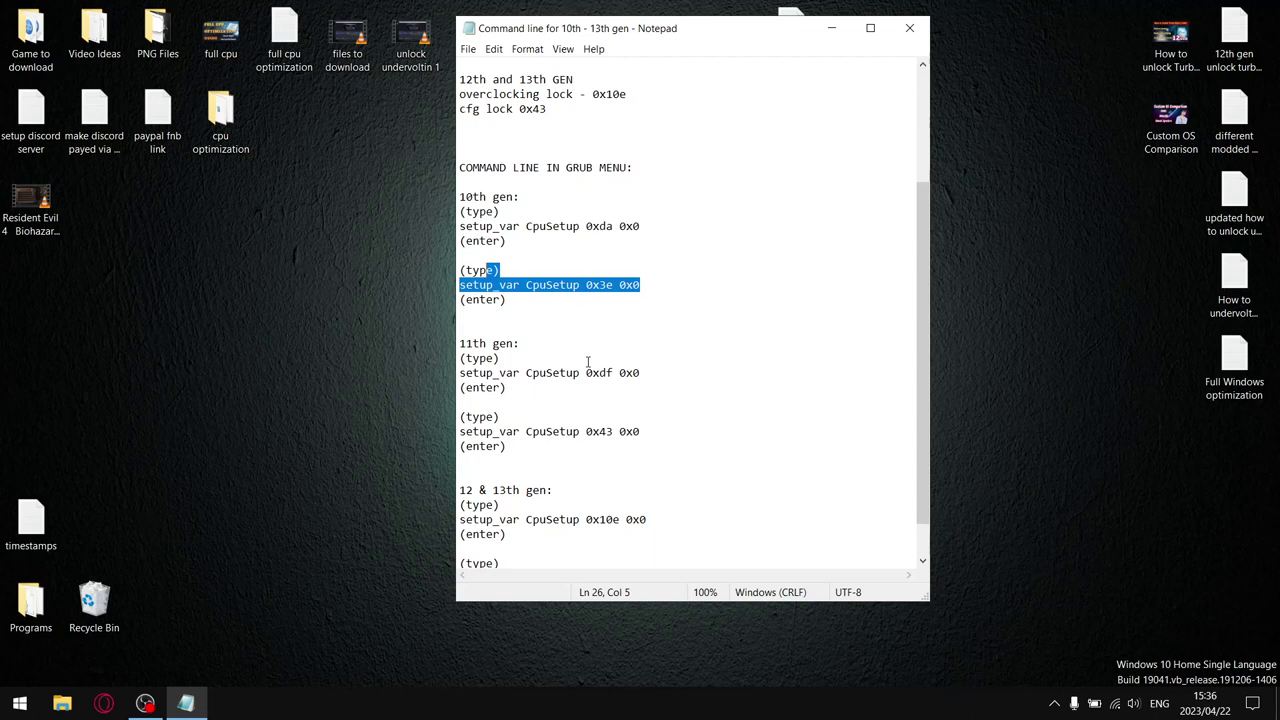
{"action": "left_click", "coordinate": [785, 390]}
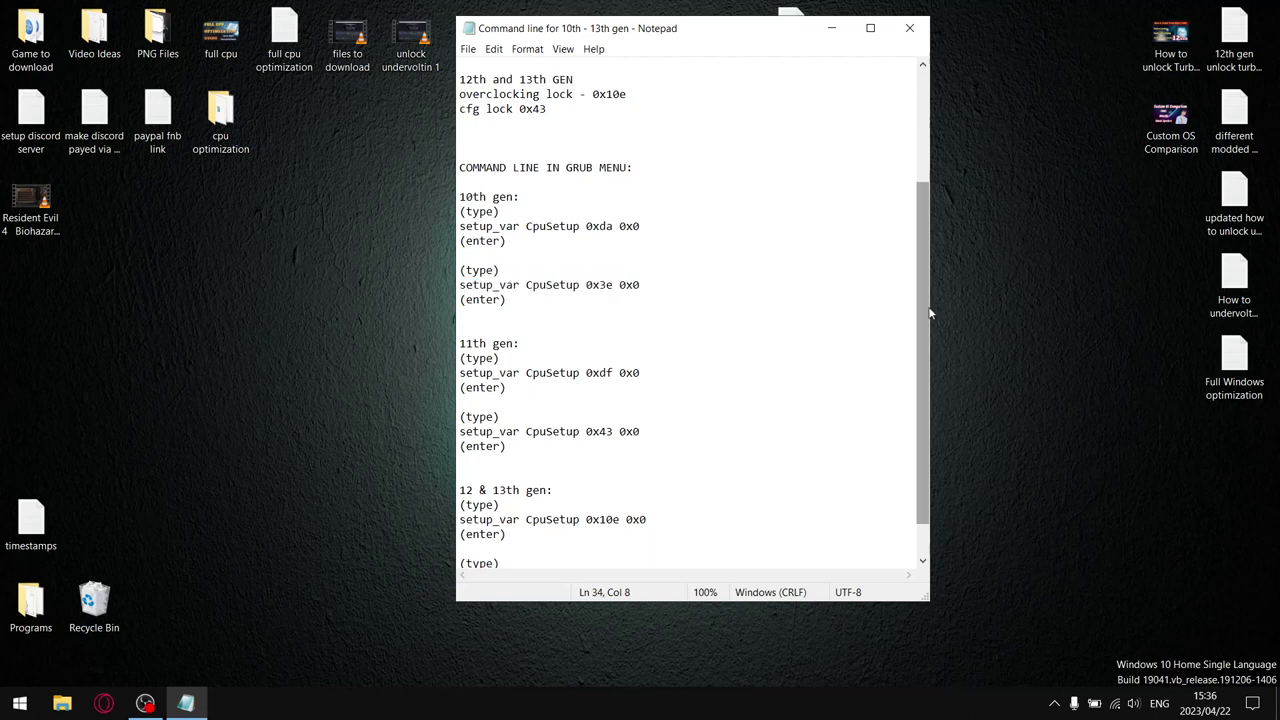
{"action": "left_click_drag", "start_coordinate": [925, 316], "coordinate": [911, 192]}
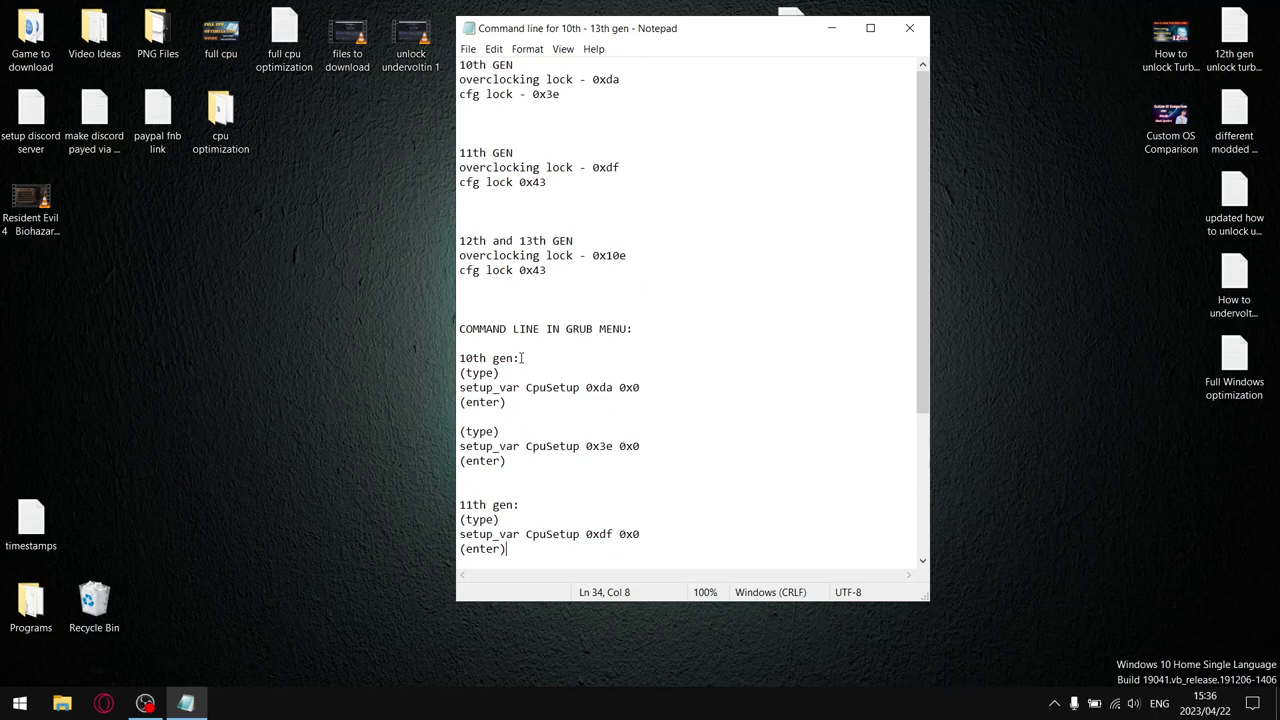
Switch to ThrottleStop, view the voltage offsets in Turbo FIVR Control, then minimize it.
{"action": "left_click", "coordinate": [1052, 705]}
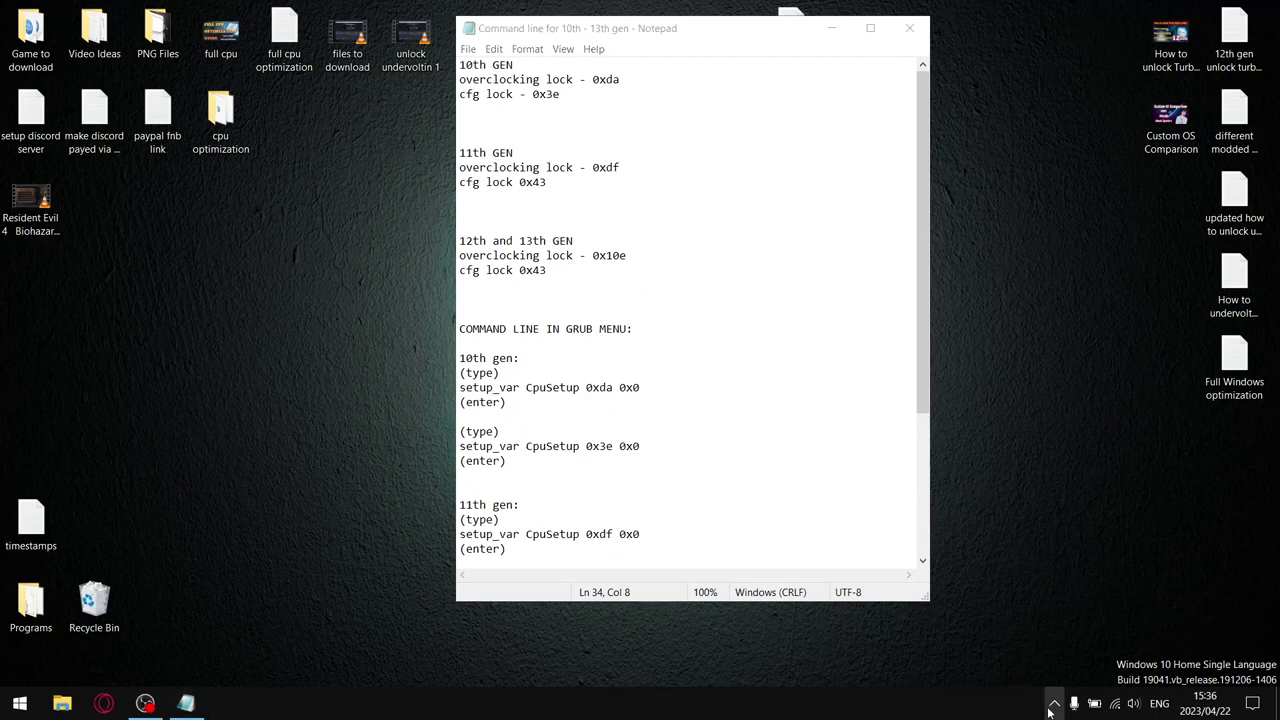
{"action": "left_click", "coordinate": [1054, 669]}
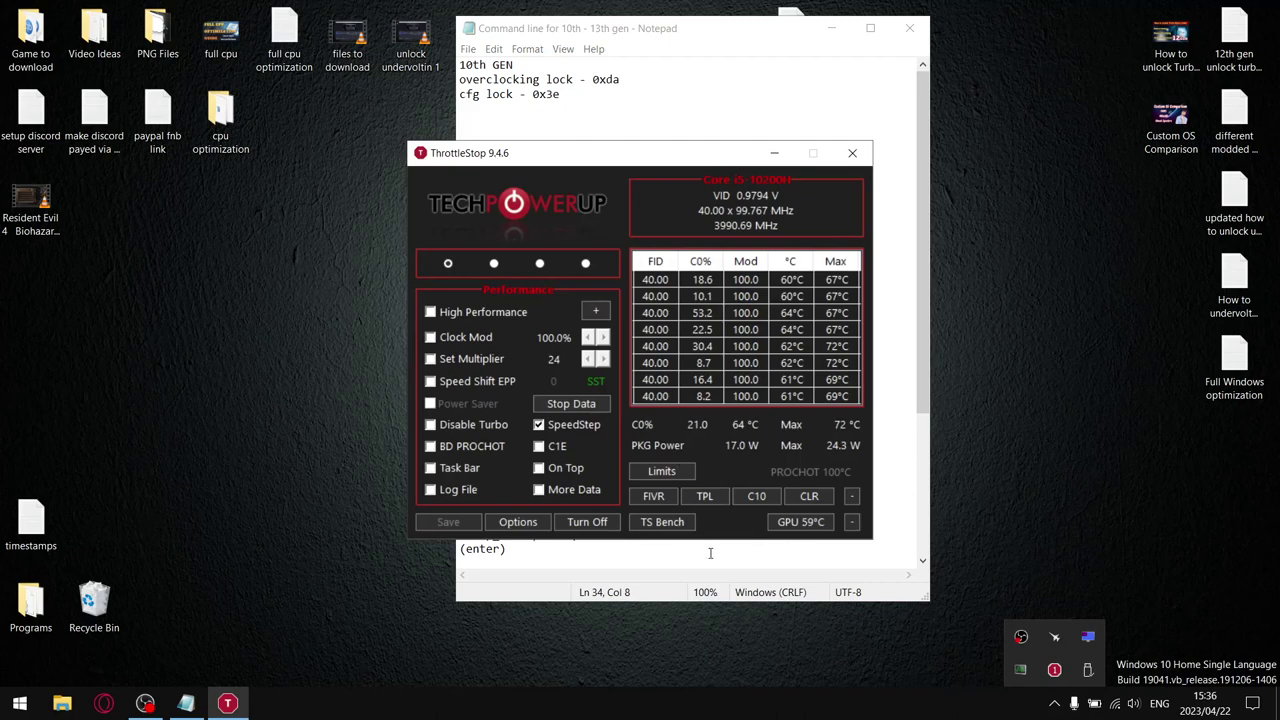
{"action": "left_click", "coordinate": [652, 497]}
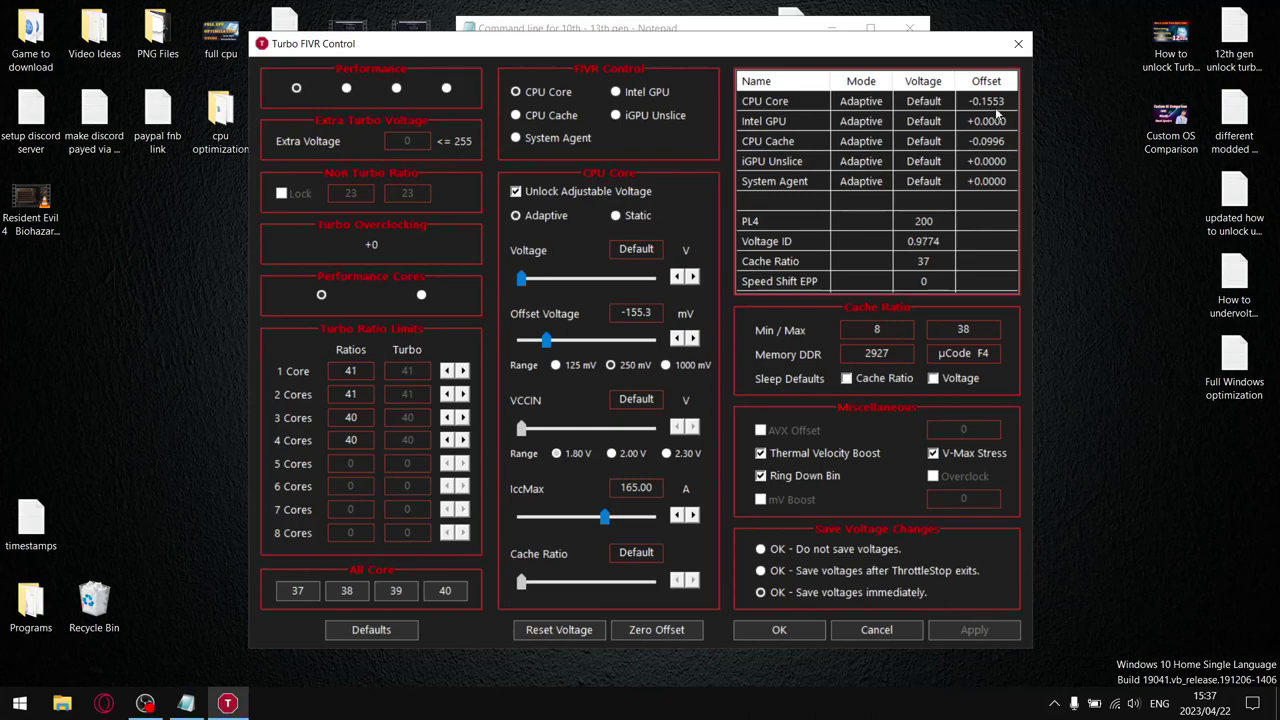
{"action": "left_click", "coordinate": [1020, 44]}
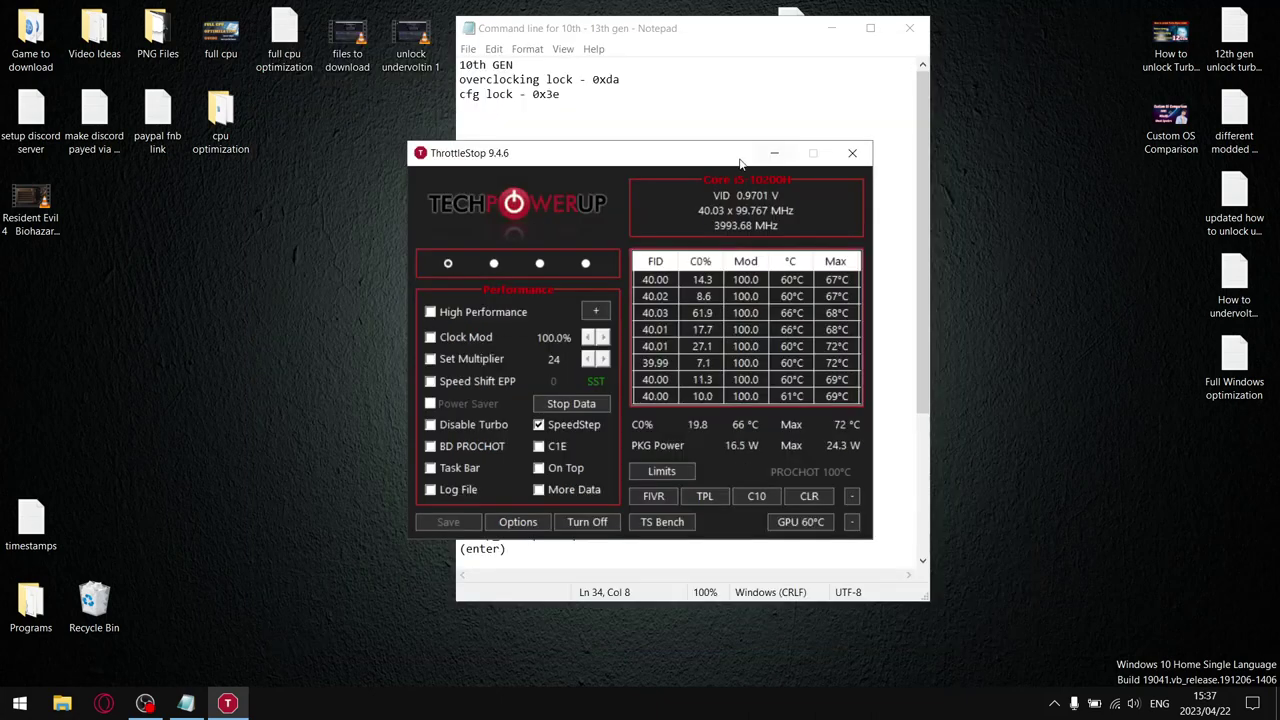
{"action": "left_click", "coordinate": [773, 152]}
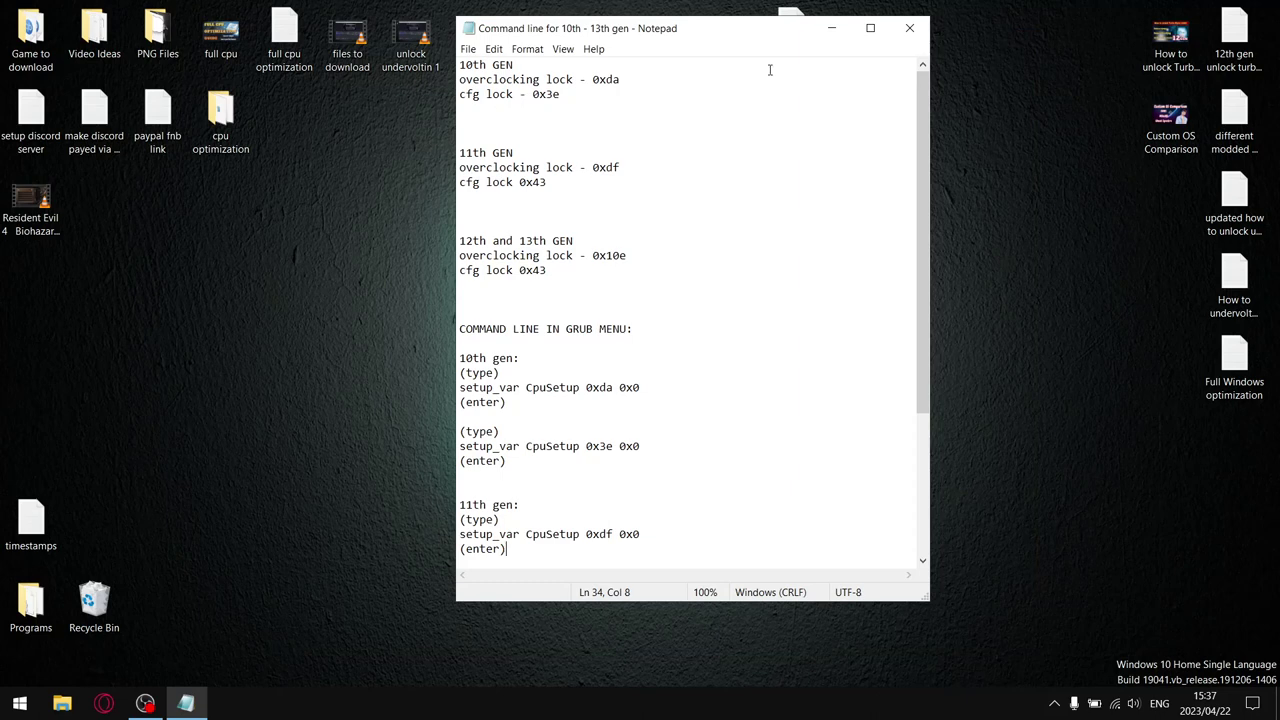
Close the command line text file and view the contents of the cpu optimization folder on the desktop.
{"action": "left_click", "coordinate": [908, 28]}
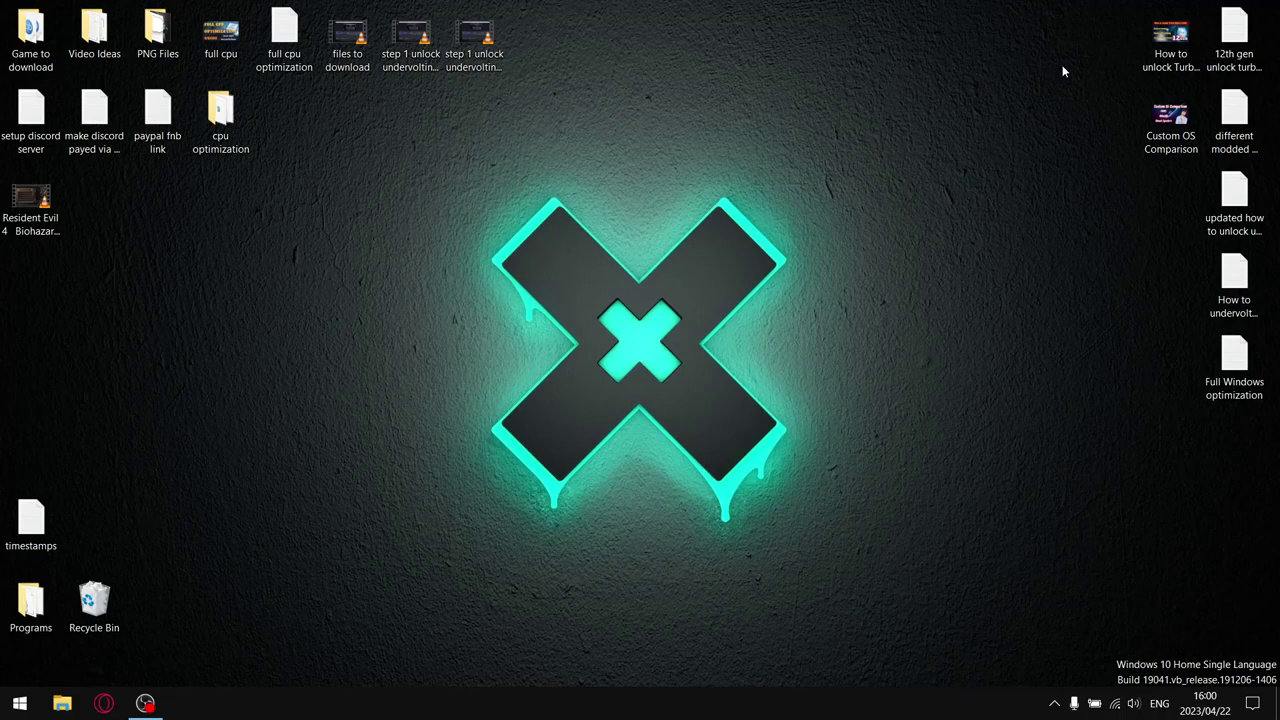
{"action": "double_click", "coordinate": [220, 118]}
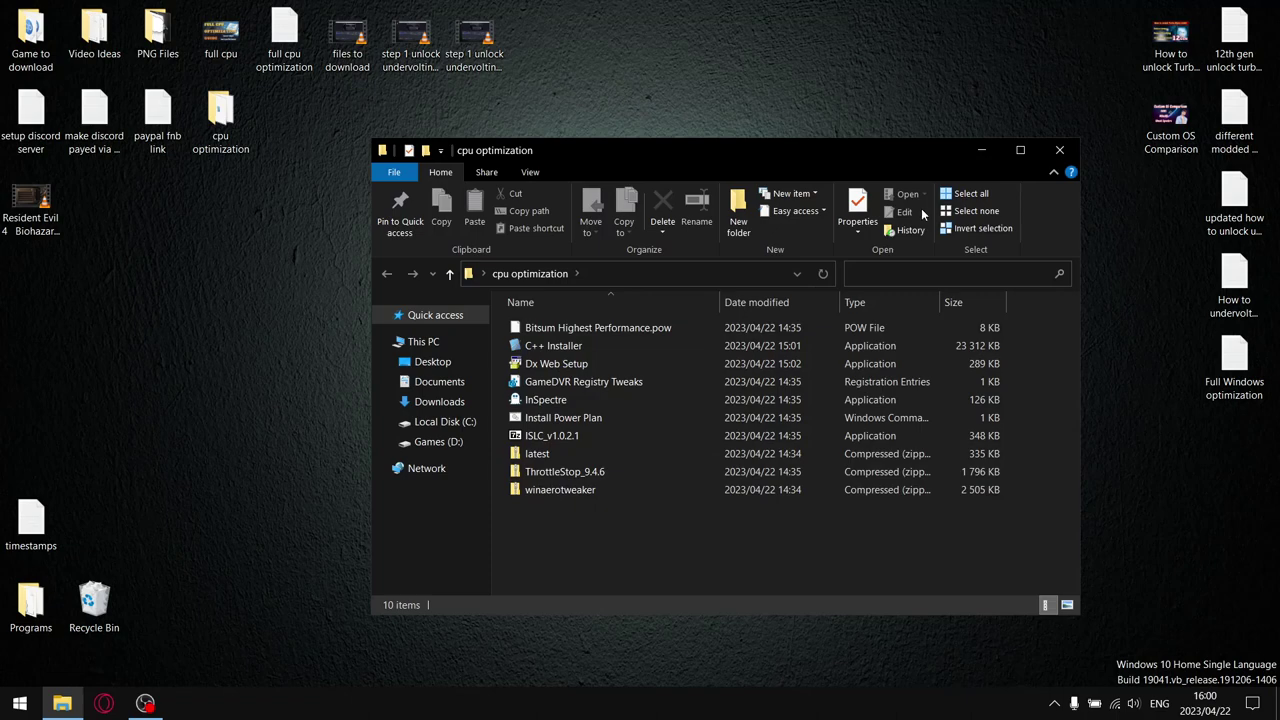
{"action": "left_click", "coordinate": [1061, 150]}
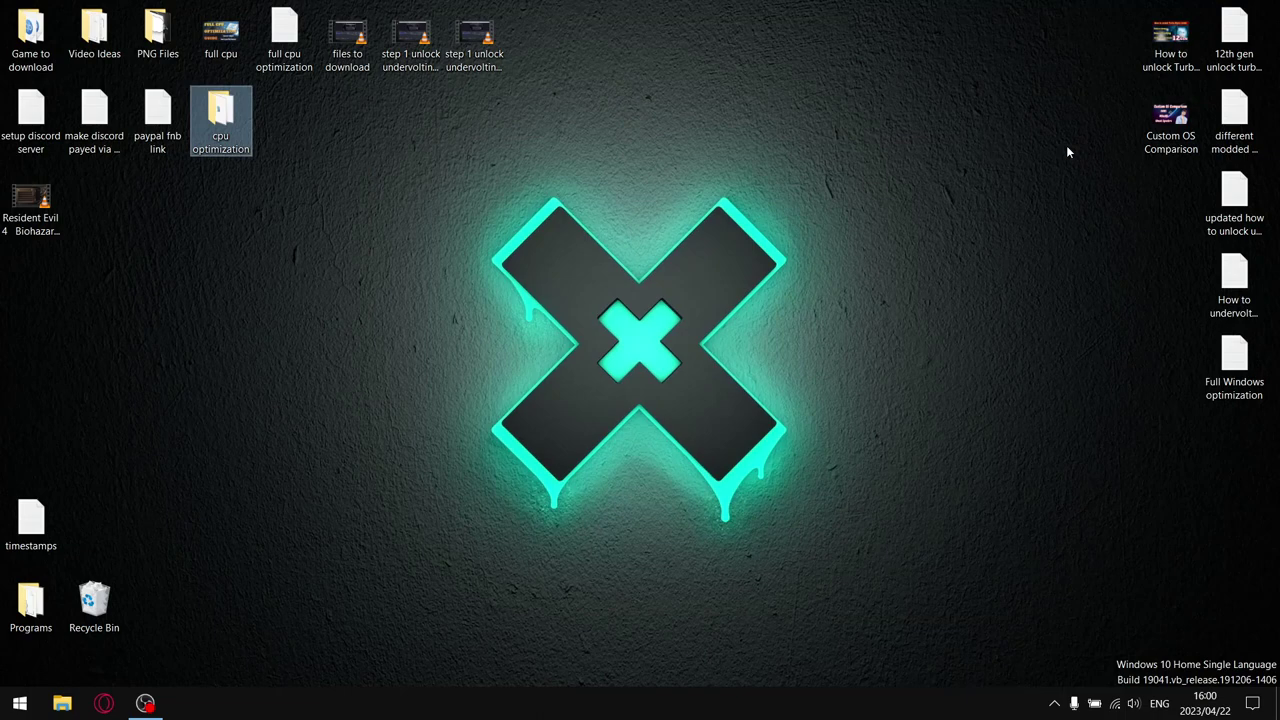
Open ThrottleStop's Turbo FIVR Control, select CPU Cache and choose OK - Save voltages immediately.
{"action": "left_click", "coordinate": [1054, 703]}
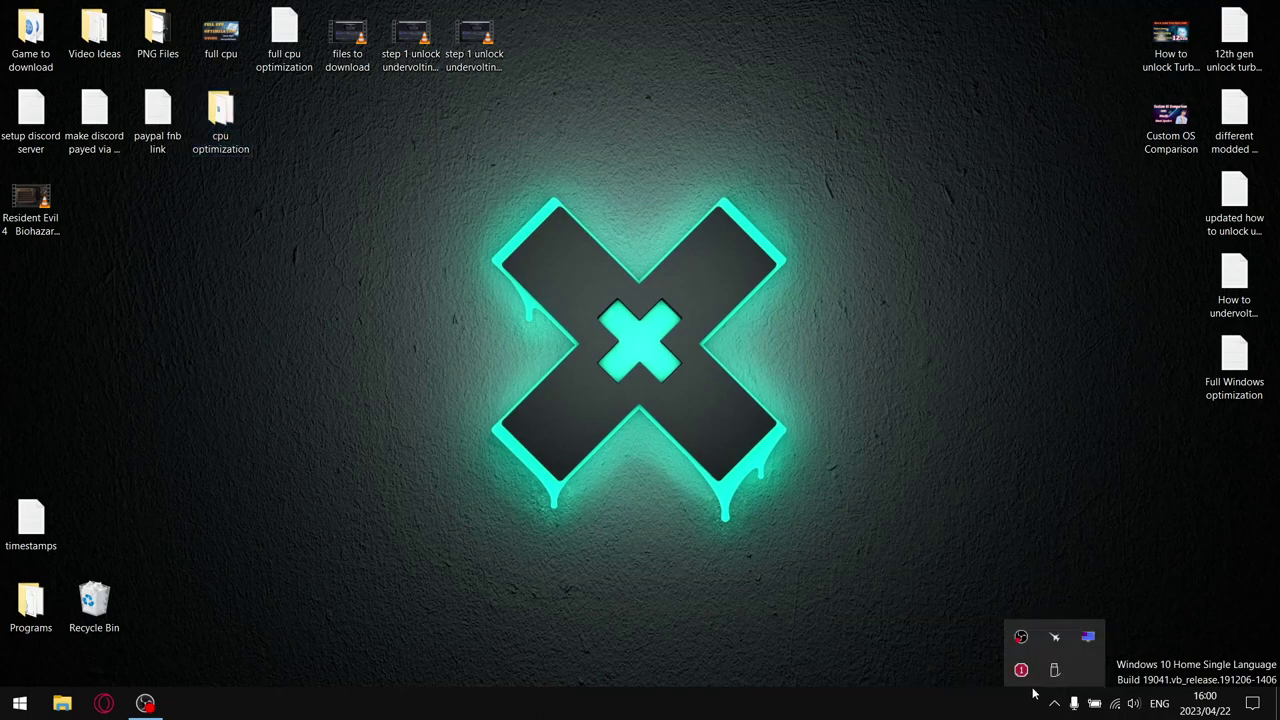
{"action": "left_click", "coordinate": [1024, 671]}
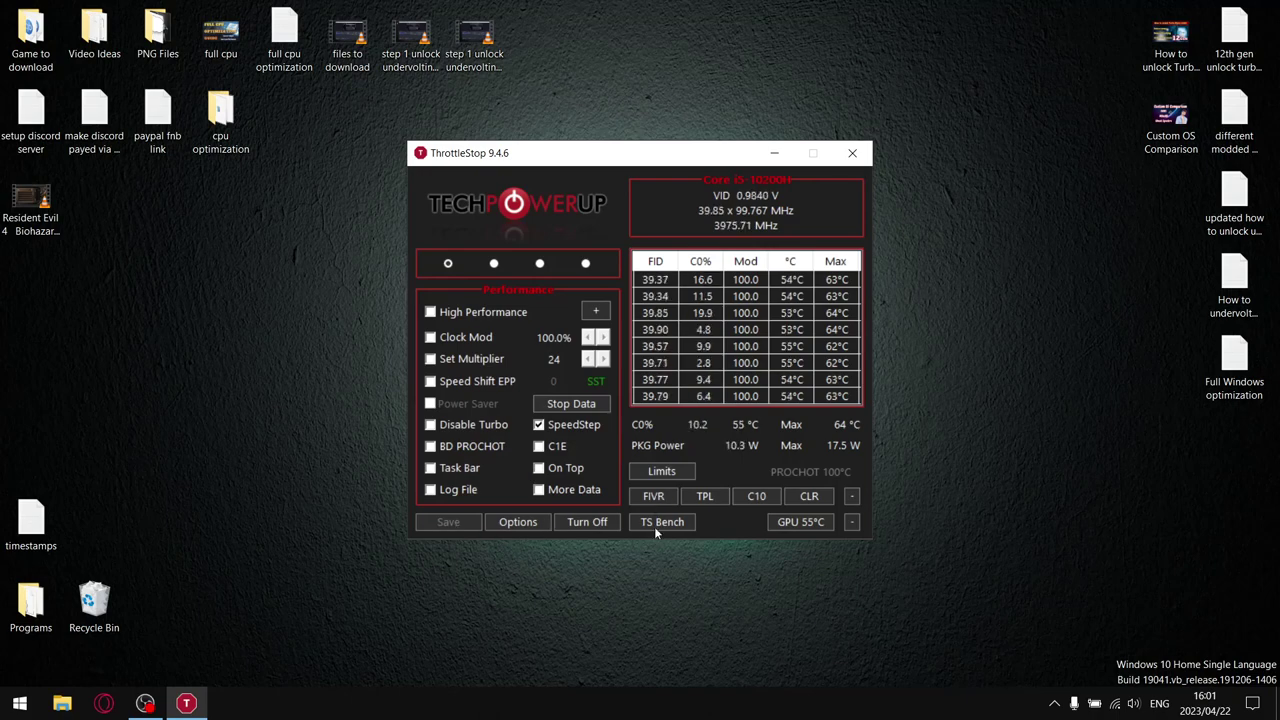
{"action": "left_click", "coordinate": [653, 496]}
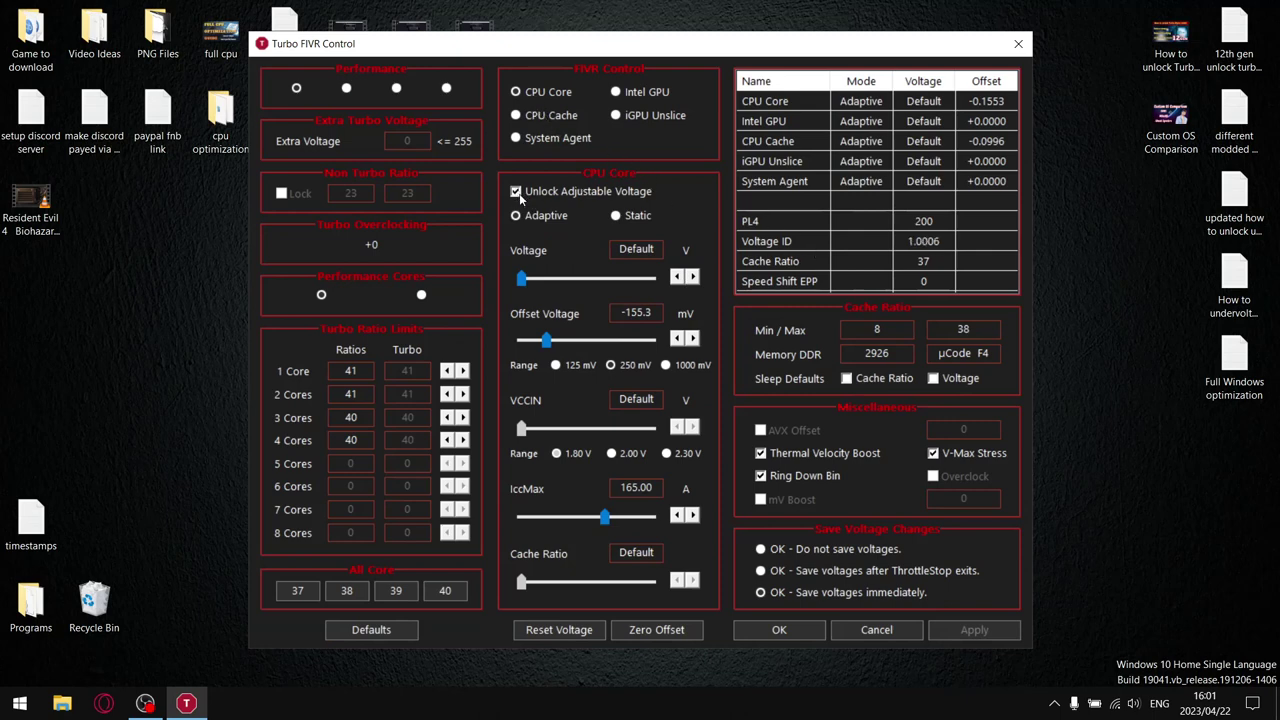
{"action": "left_click", "coordinate": [528, 116]}
{"action": "left_click", "coordinate": [763, 595]}
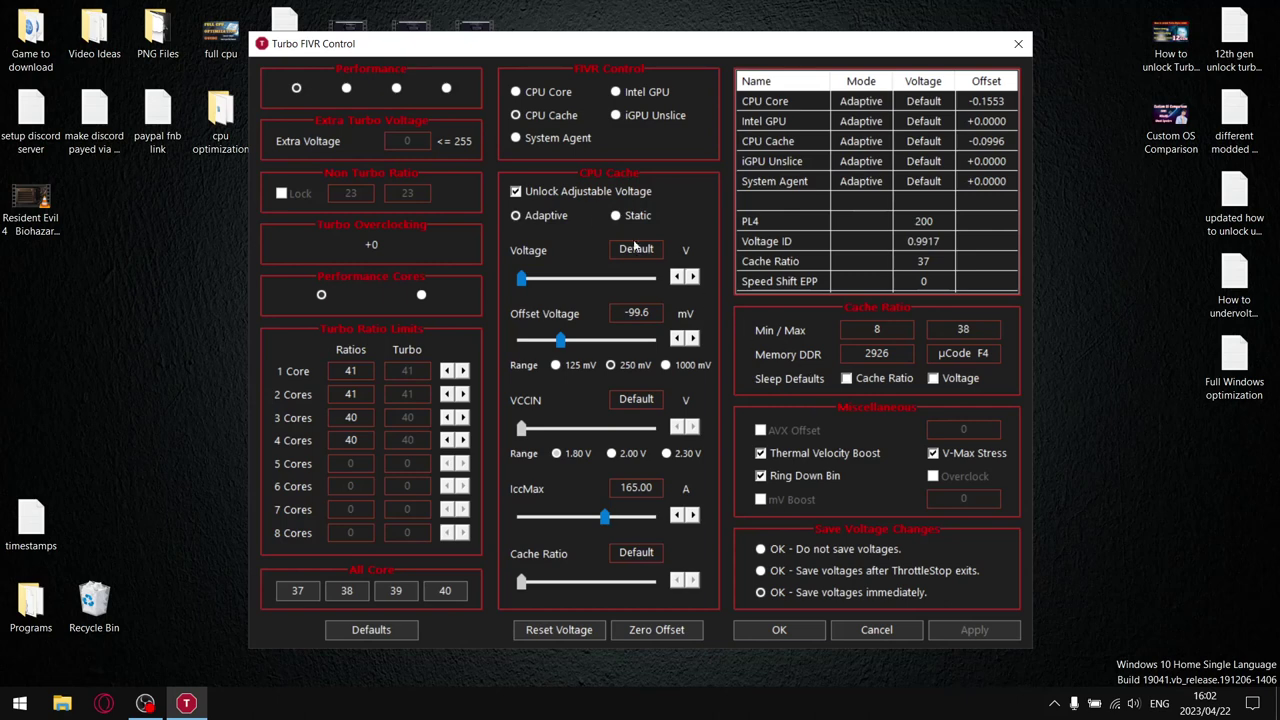
Compare the offset voltage settings of CPU Core and CPU Cache, then close Turbo FIVR Control.
{"action": "left_click", "coordinate": [516, 91]}
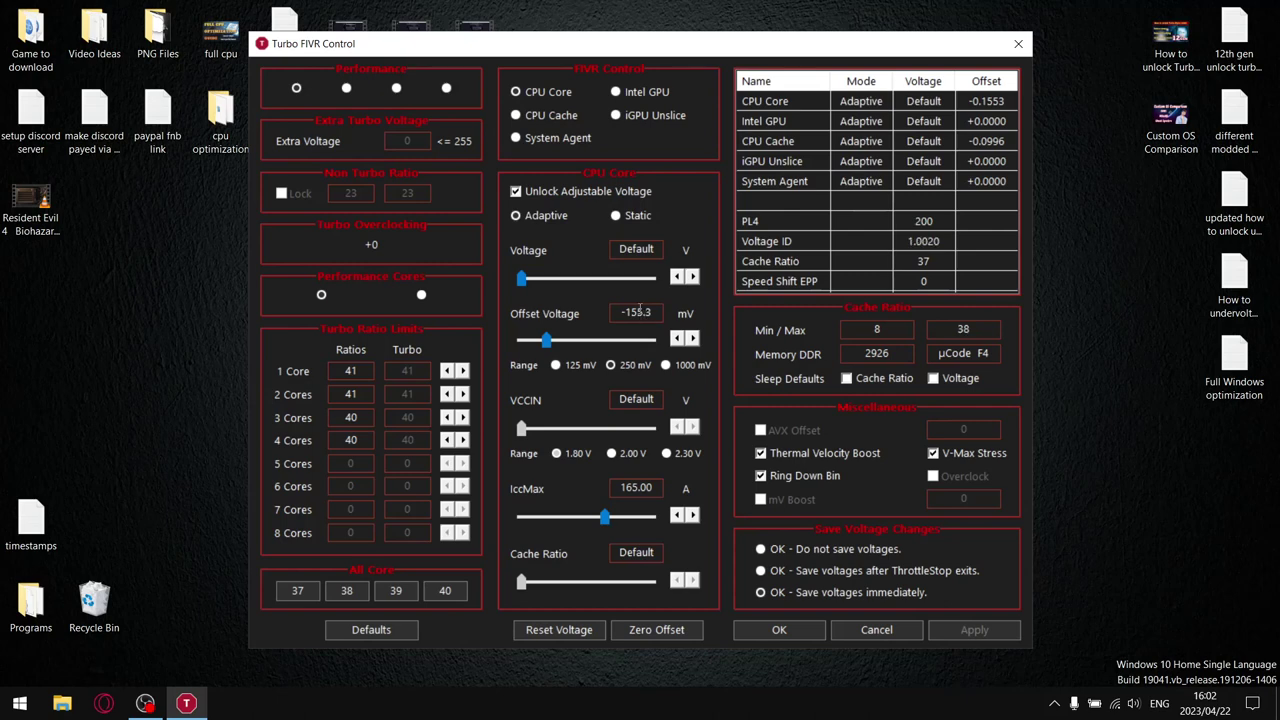
{"action": "left_click", "coordinate": [516, 115]}
{"action": "left_click", "coordinate": [522, 91]}
{"action": "left_click", "coordinate": [548, 116]}
{"action": "left_click", "coordinate": [1019, 45]}
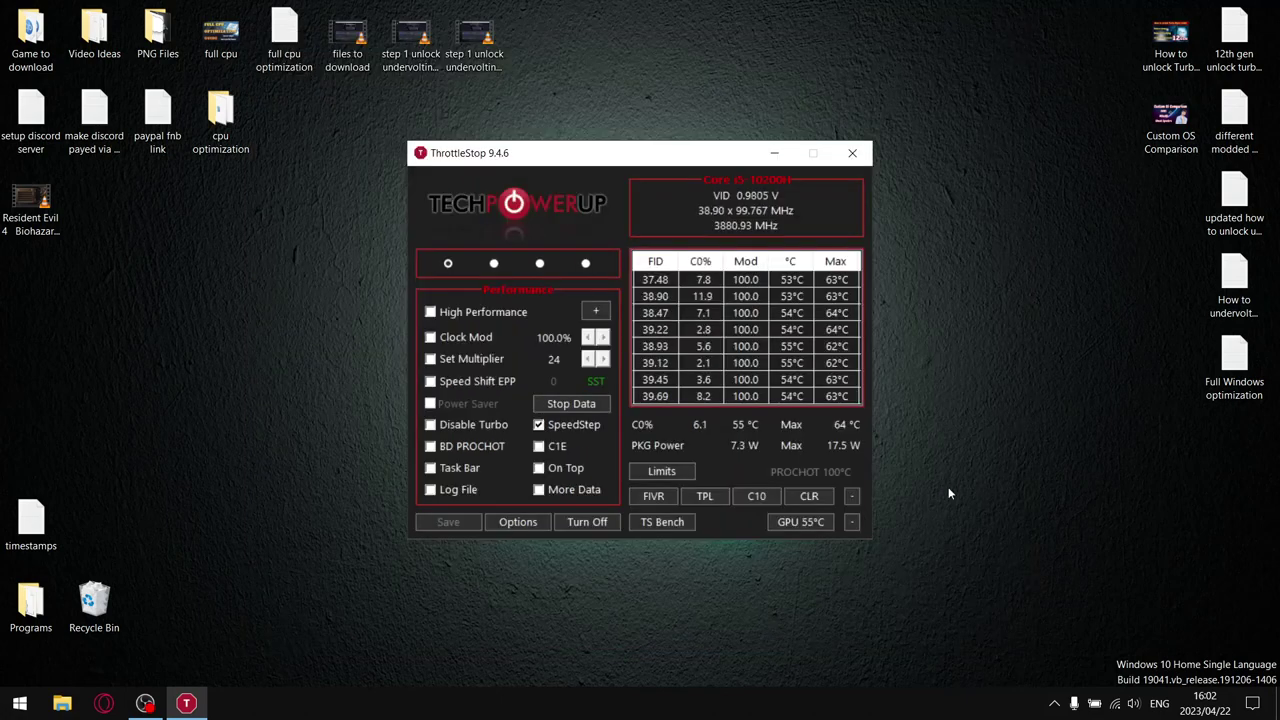
View the available test sizes in TS Bench, then close the benchmark.
{"action": "left_click", "coordinate": [670, 528]}
{"action": "left_click", "coordinate": [1120, 259]}
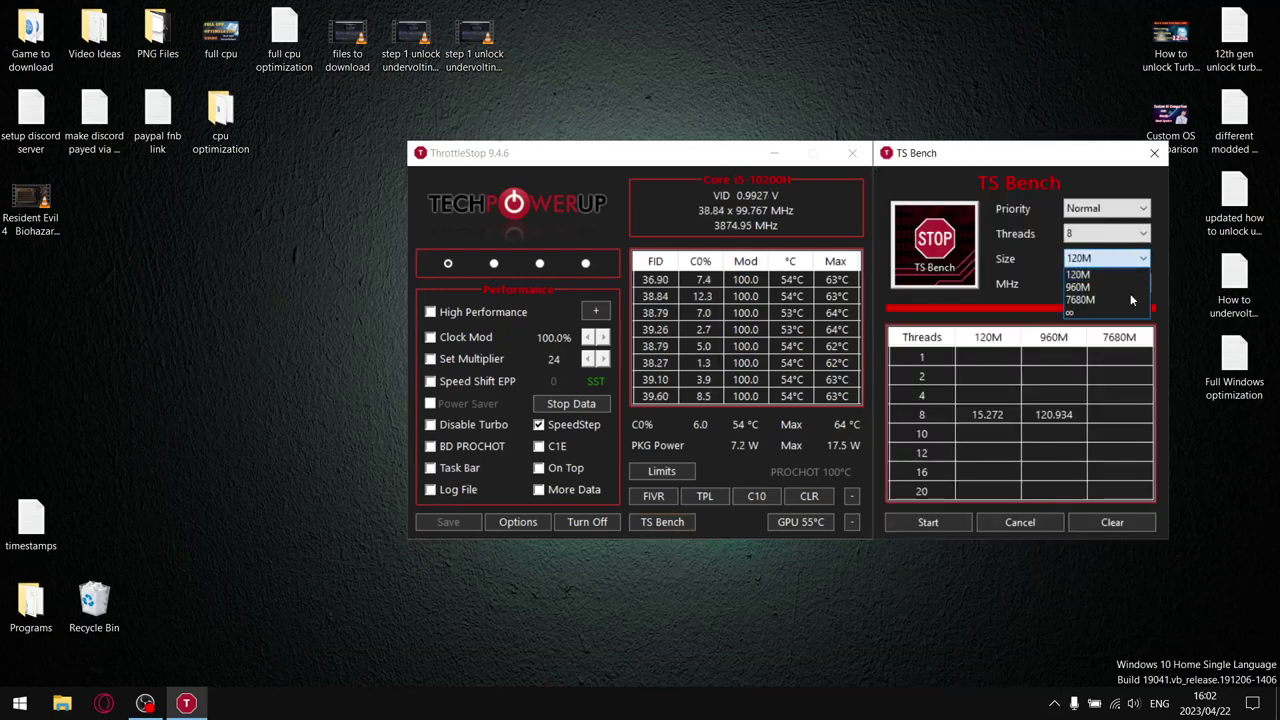
{"action": "left_click", "coordinate": [1133, 260]}
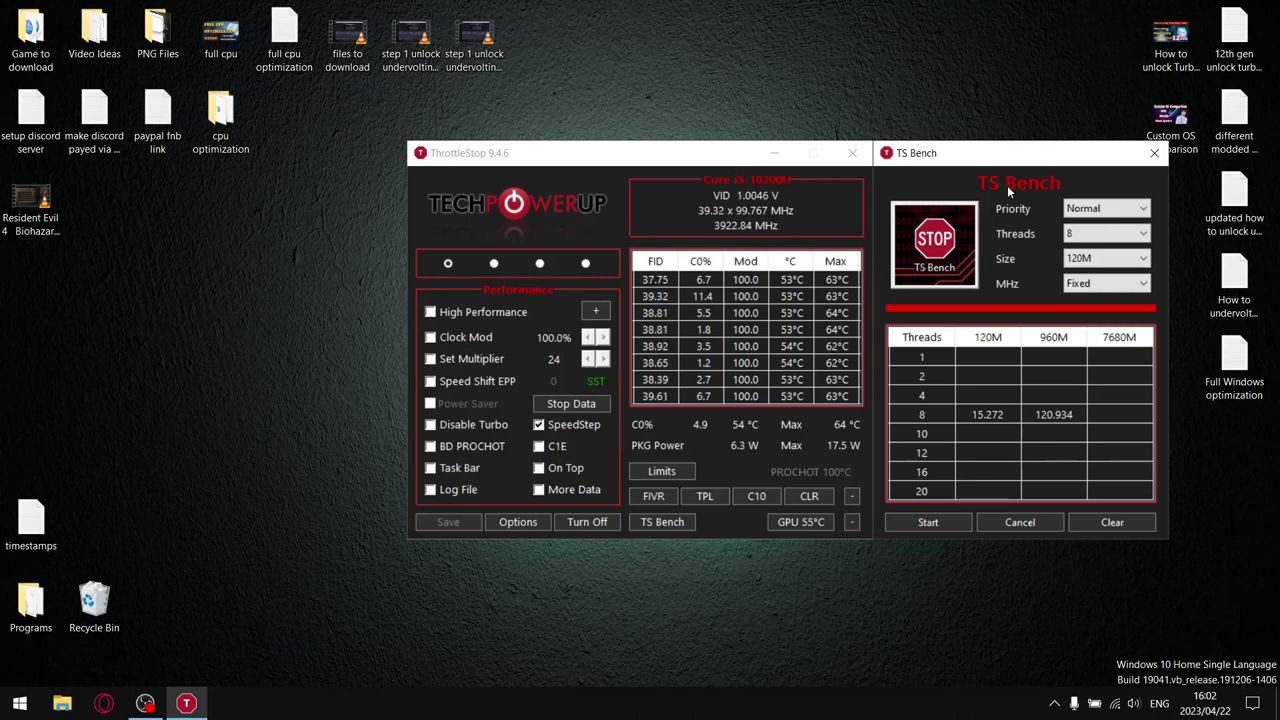
{"action": "left_click", "coordinate": [1154, 153]}
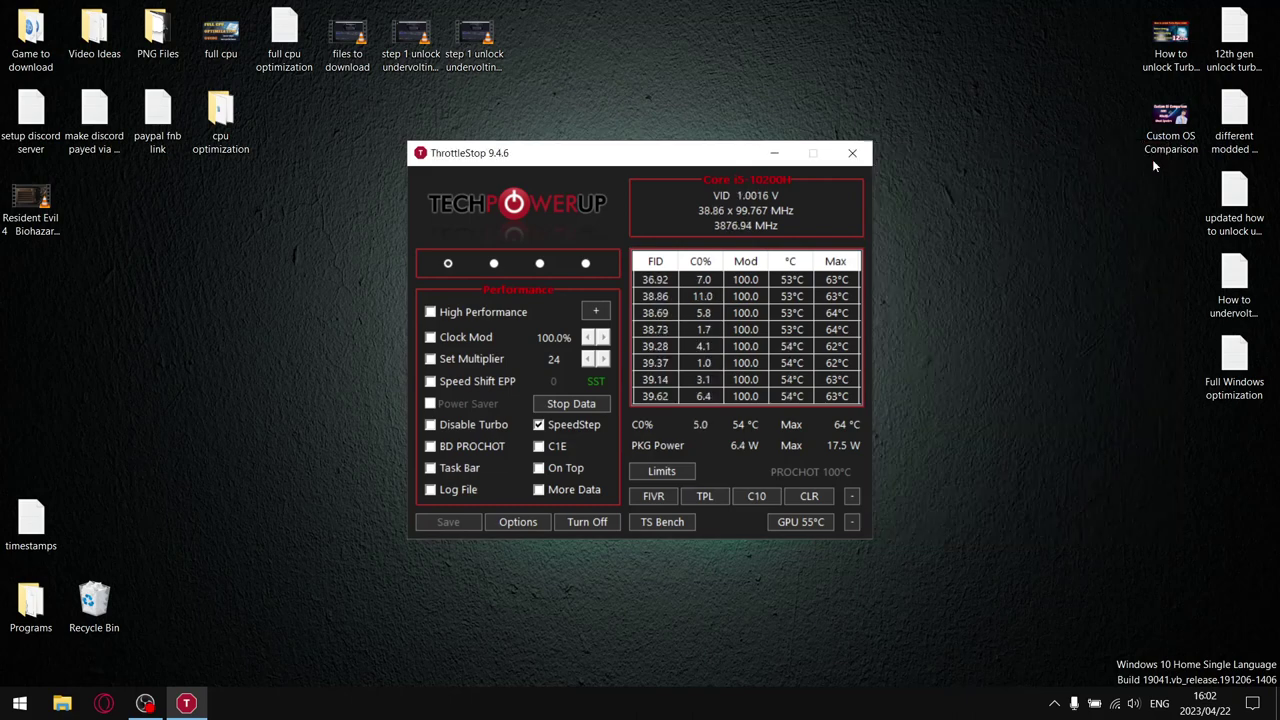
Recheck the CPU Core undervolt settings in Turbo FIVR Control and look at TS Bench, closing both.
{"action": "left_click", "coordinate": [650, 498]}
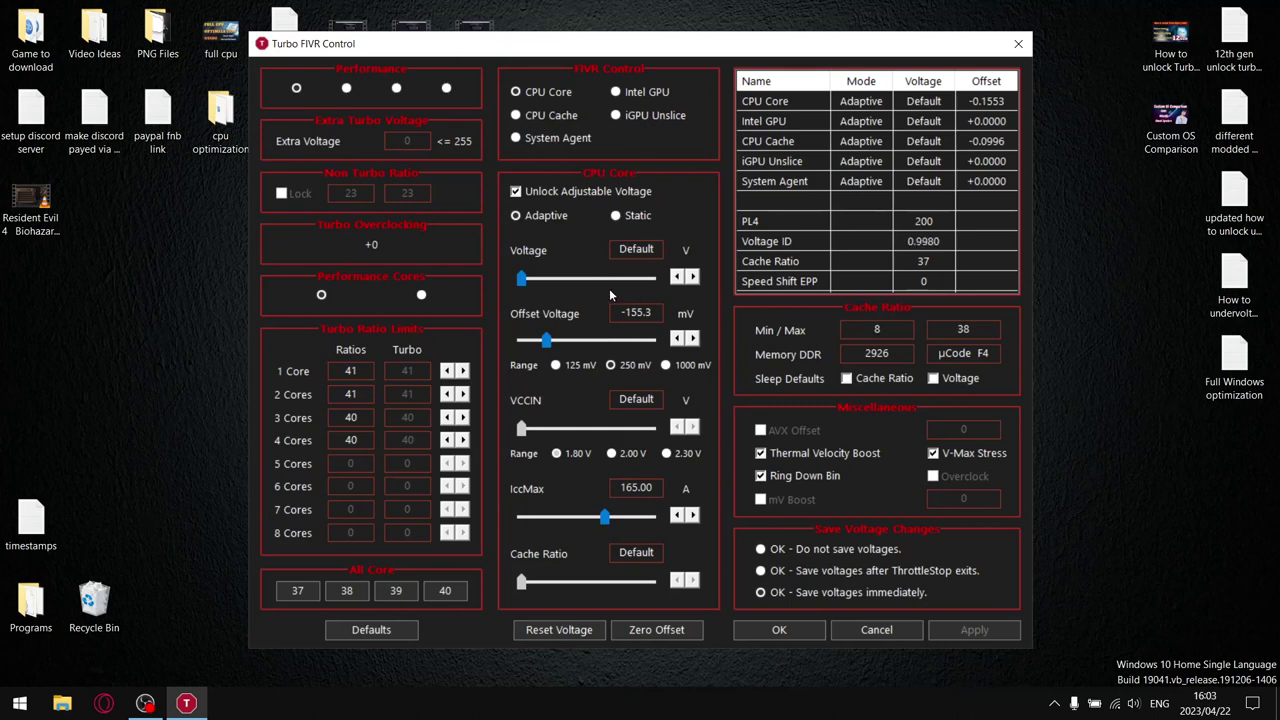
{"action": "left_click", "coordinate": [766, 636]}
{"action": "left_click", "coordinate": [662, 522]}
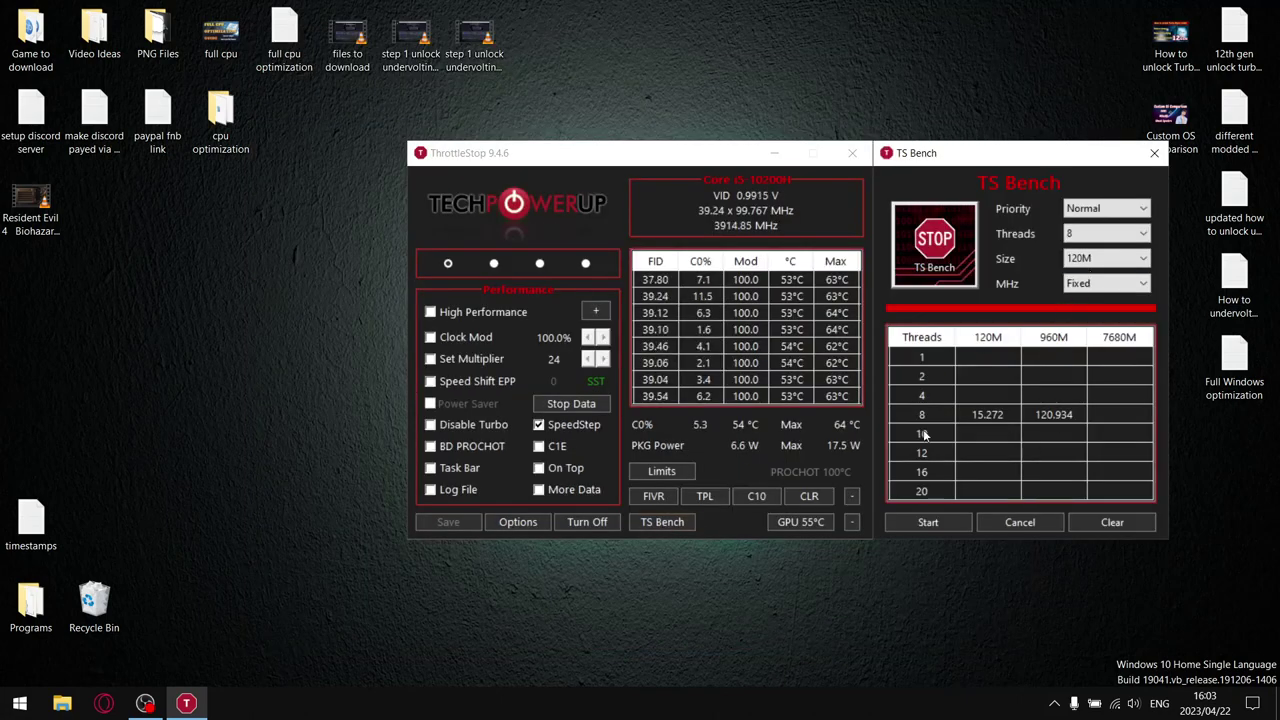
{"action": "left_click", "coordinate": [1154, 153]}
{"action": "left_click", "coordinate": [653, 497]}
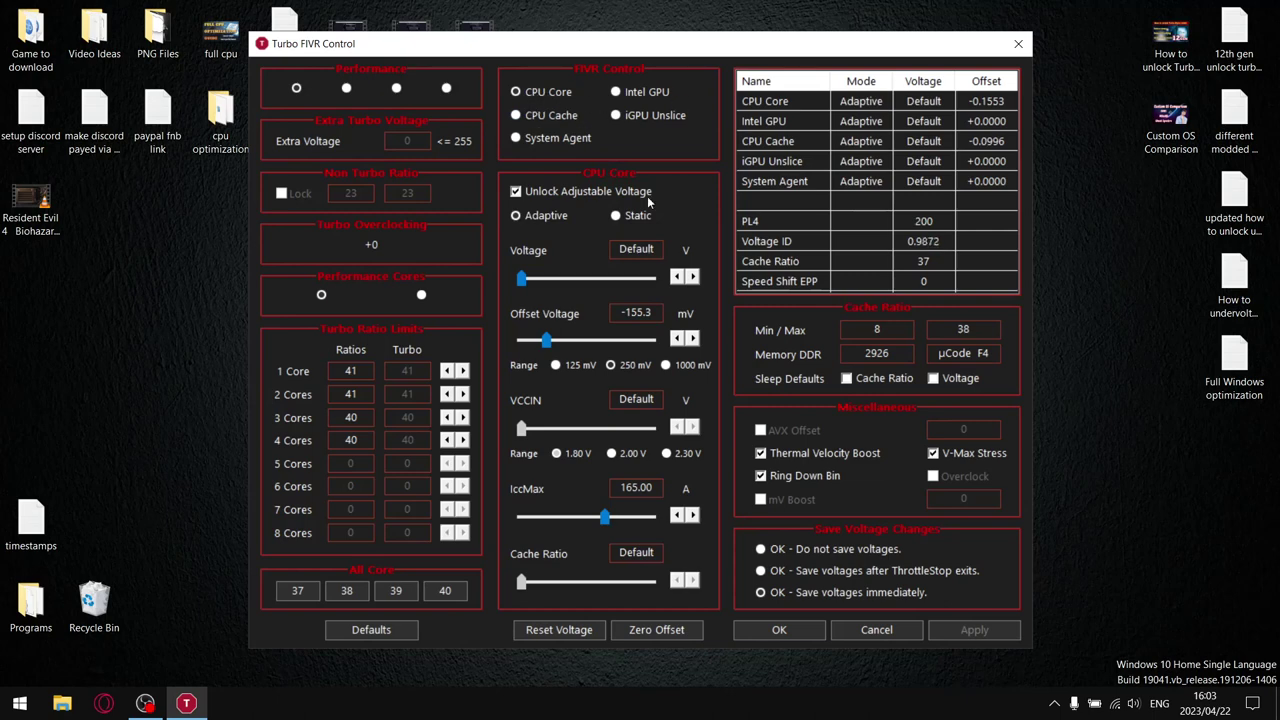
{"action": "left_click", "coordinate": [1018, 43]}
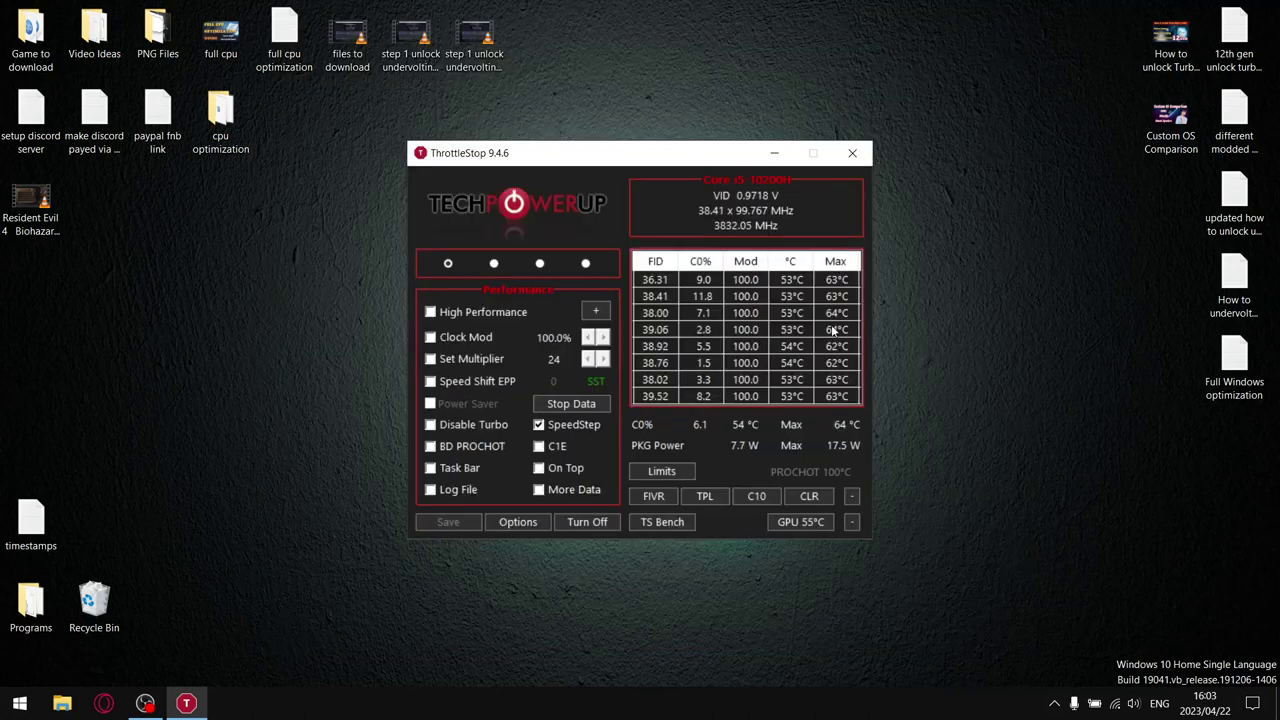
Set the TS Bench test size to 960M, check the other size options and close the benchmark.
{"action": "left_click", "coordinate": [663, 523]}
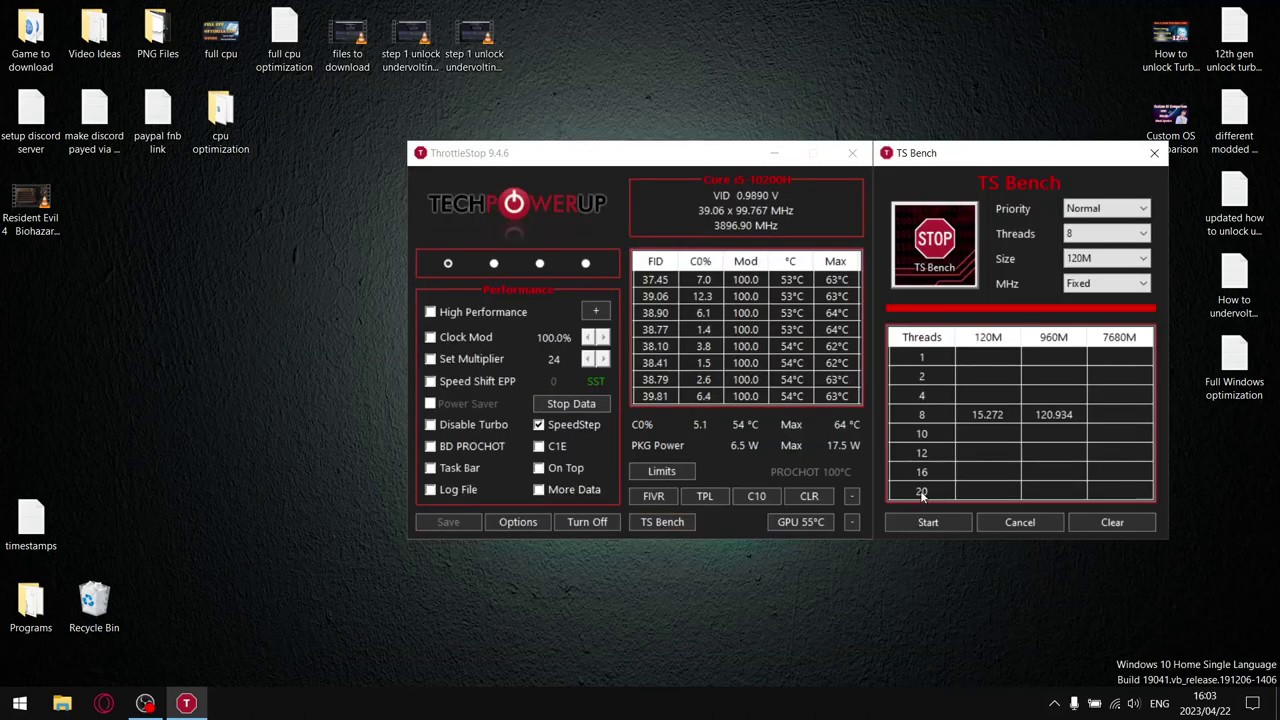
{"action": "left_click", "coordinate": [1108, 258]}
{"action": "left_click", "coordinate": [1082, 287]}
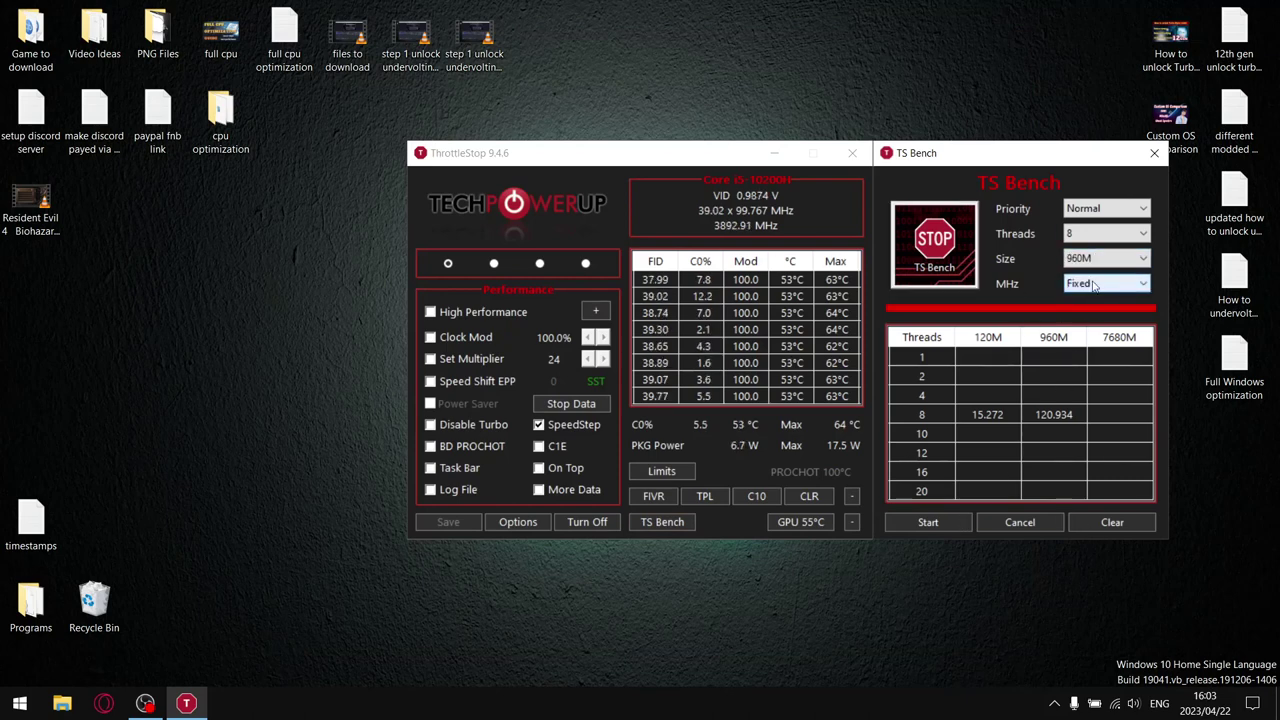
{"action": "left_click", "coordinate": [1104, 260]}
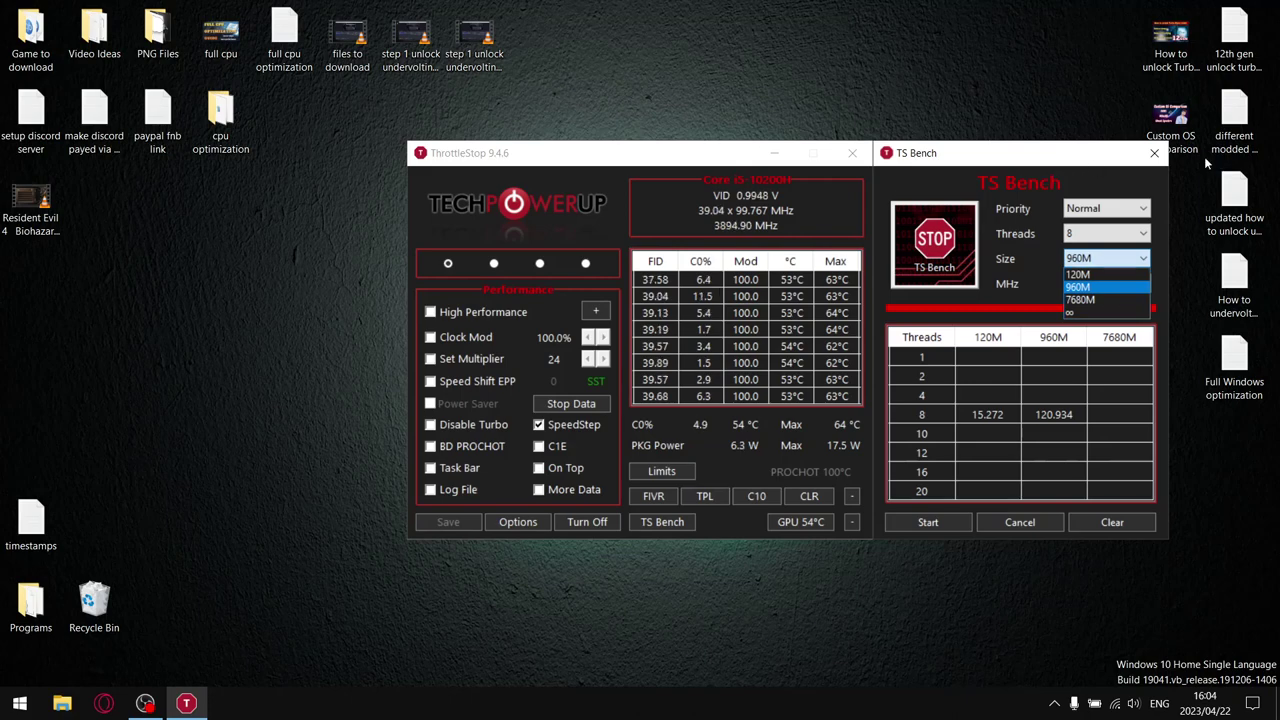
{"action": "left_click", "coordinate": [1163, 152]}
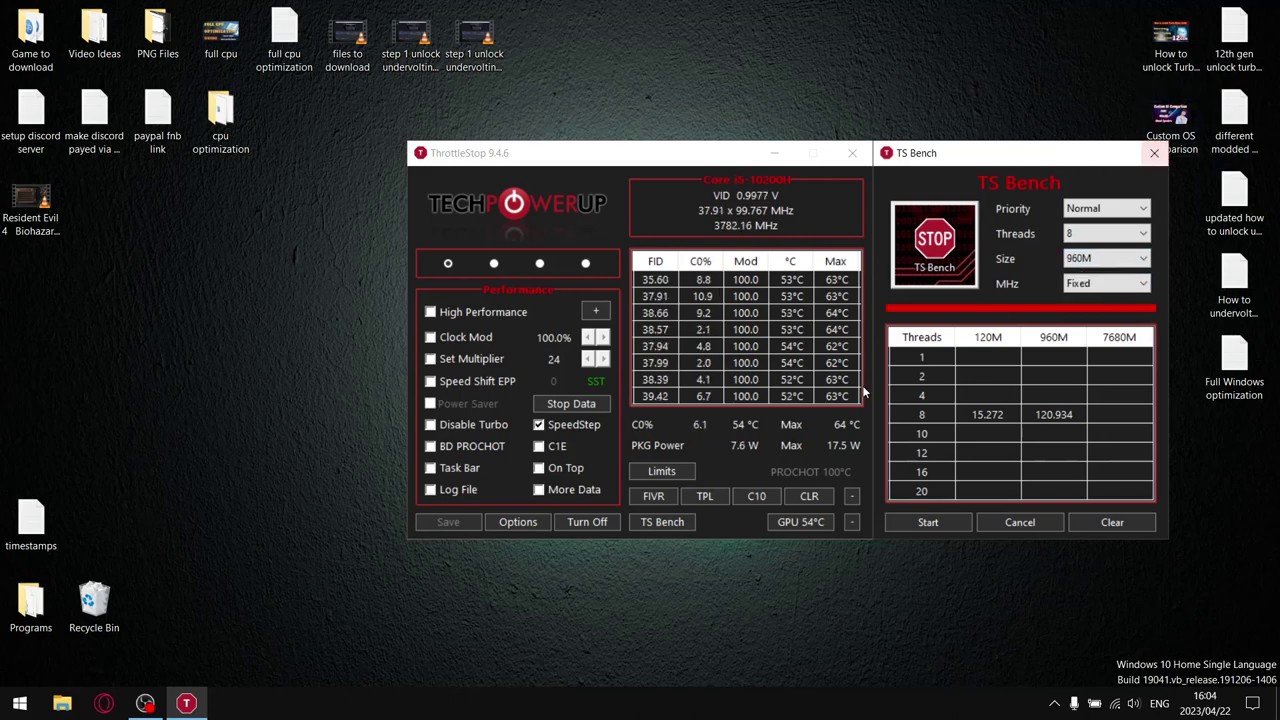
{"action": "left_click", "coordinate": [1153, 153]}
Review the CPU Core voltage settings in Turbo FIVR Control, close it and bring up TS Bench.
{"action": "left_click", "coordinate": [653, 496]}
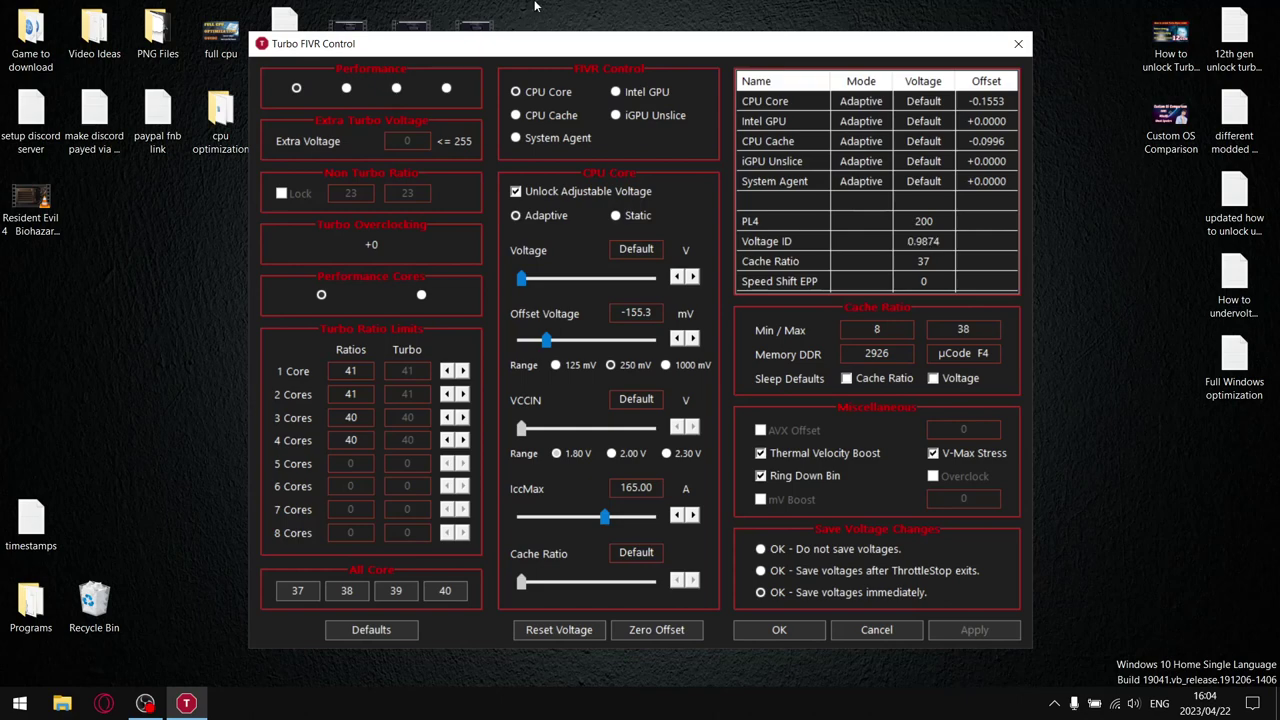
{"action": "left_click", "coordinate": [1016, 43]}
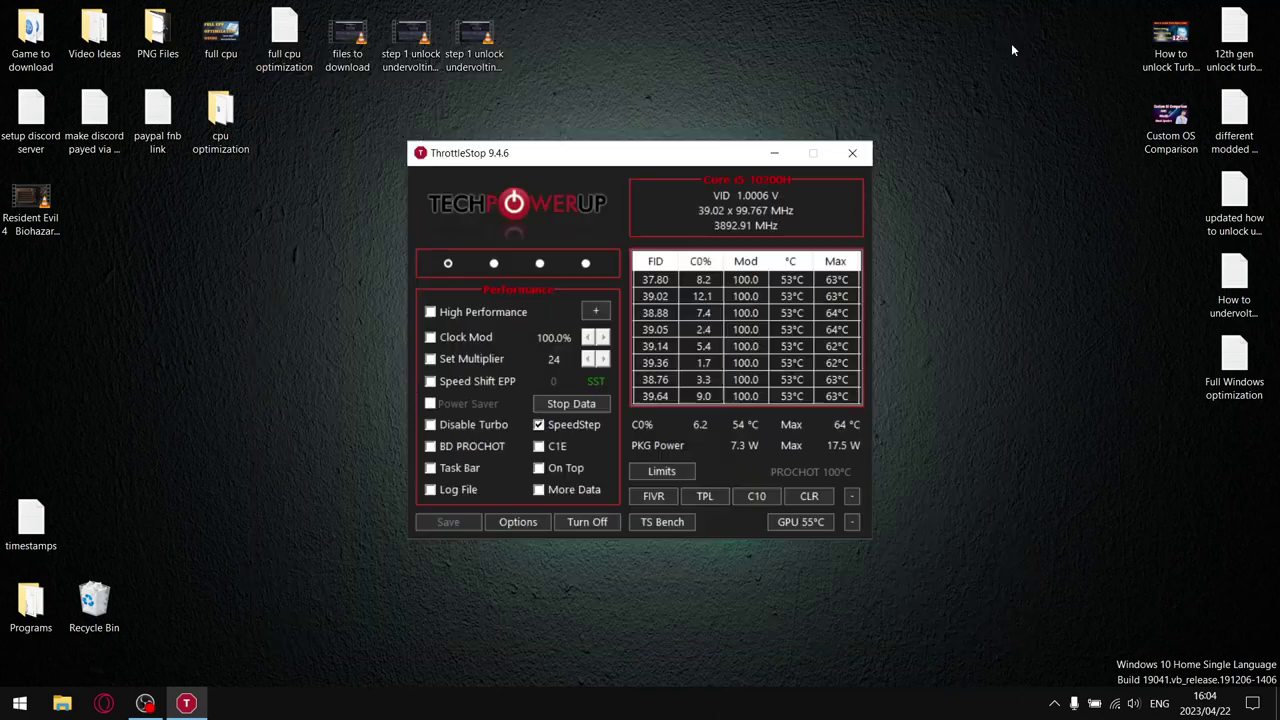
{"action": "left_click", "coordinate": [678, 529]}
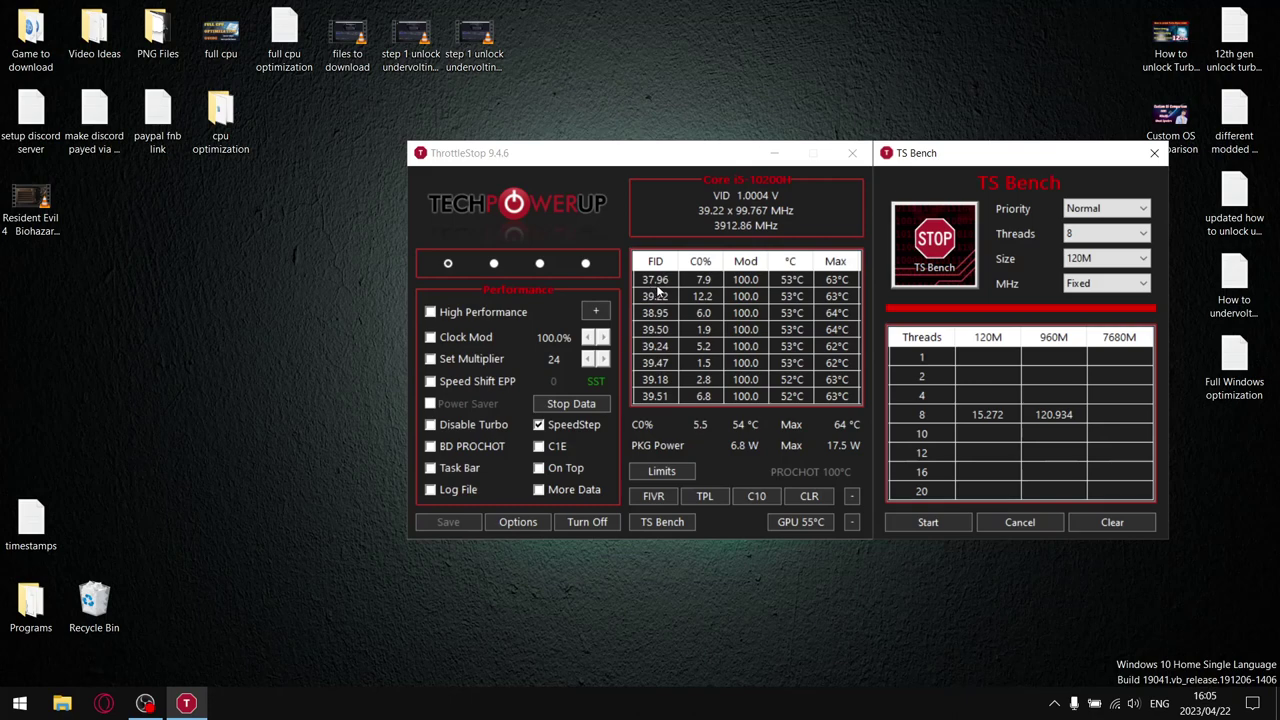
Accept the current Turbo FIVR Control settings, return to TS Bench, then reopen the FIVR voltage table.
{"action": "left_click", "coordinate": [654, 496]}
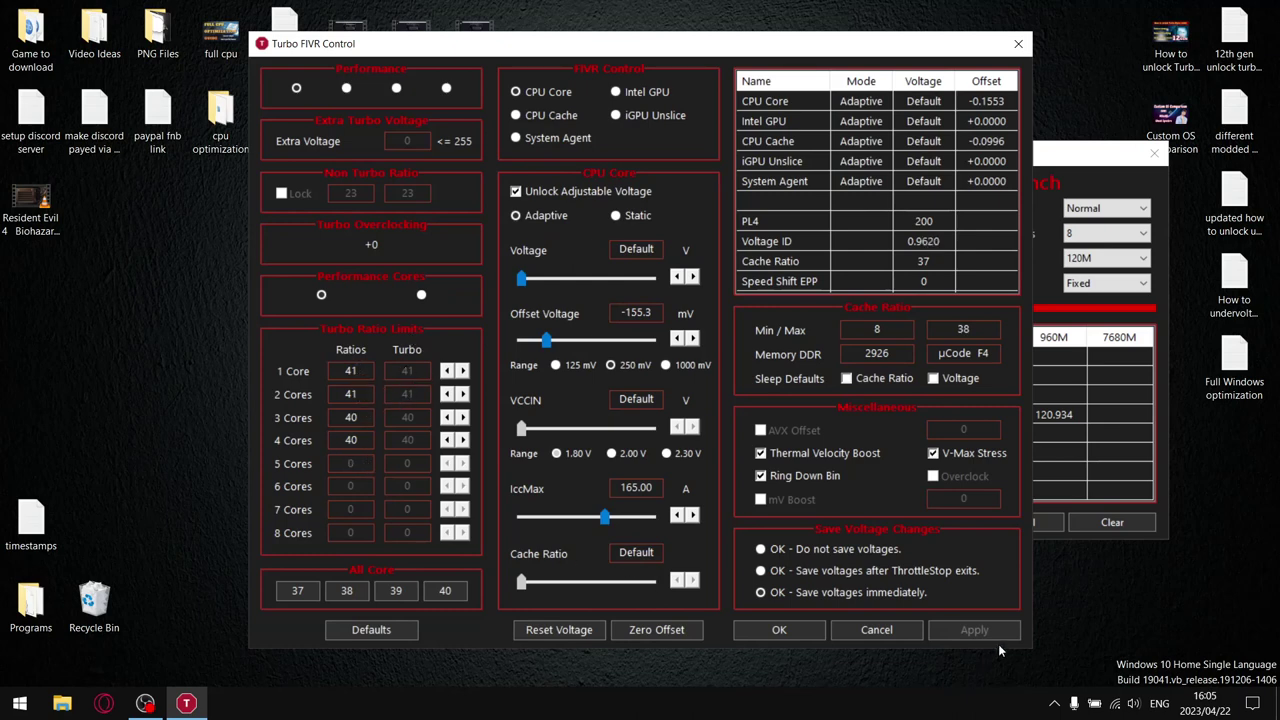
{"action": "left_click", "coordinate": [768, 633]}
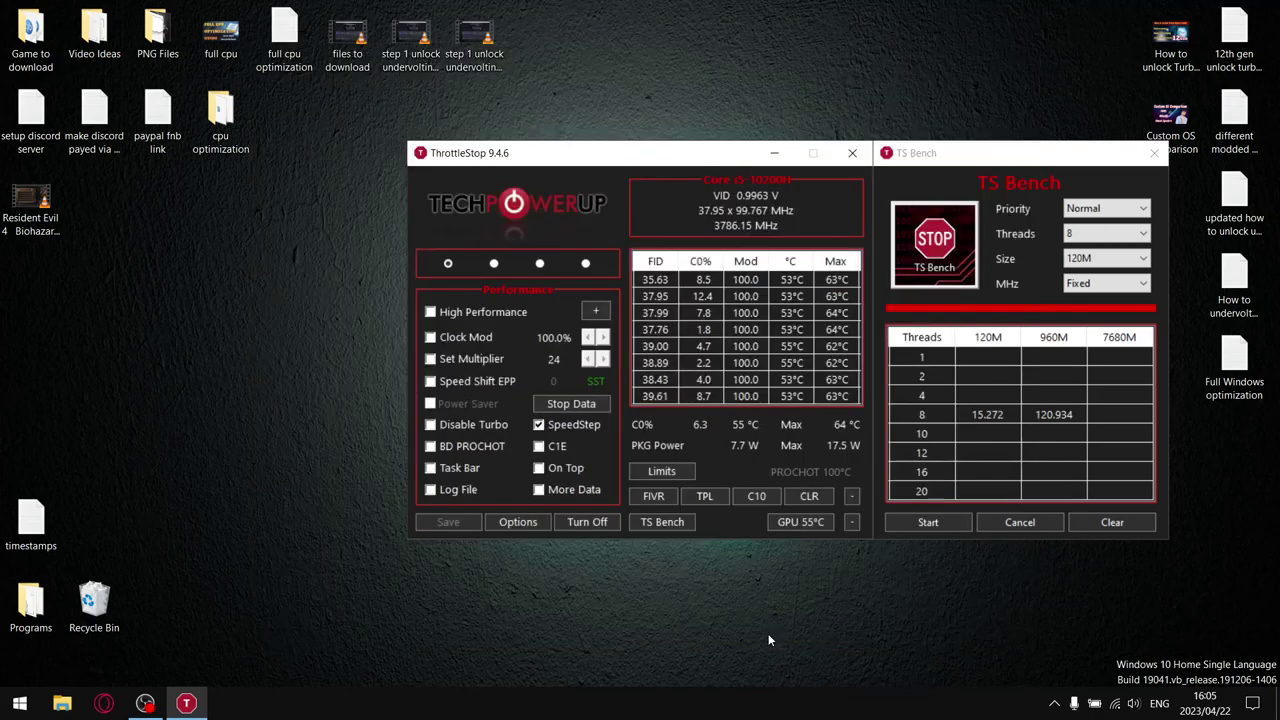
{"action": "left_click", "coordinate": [659, 527]}
{"action": "left_click", "coordinate": [660, 527]}
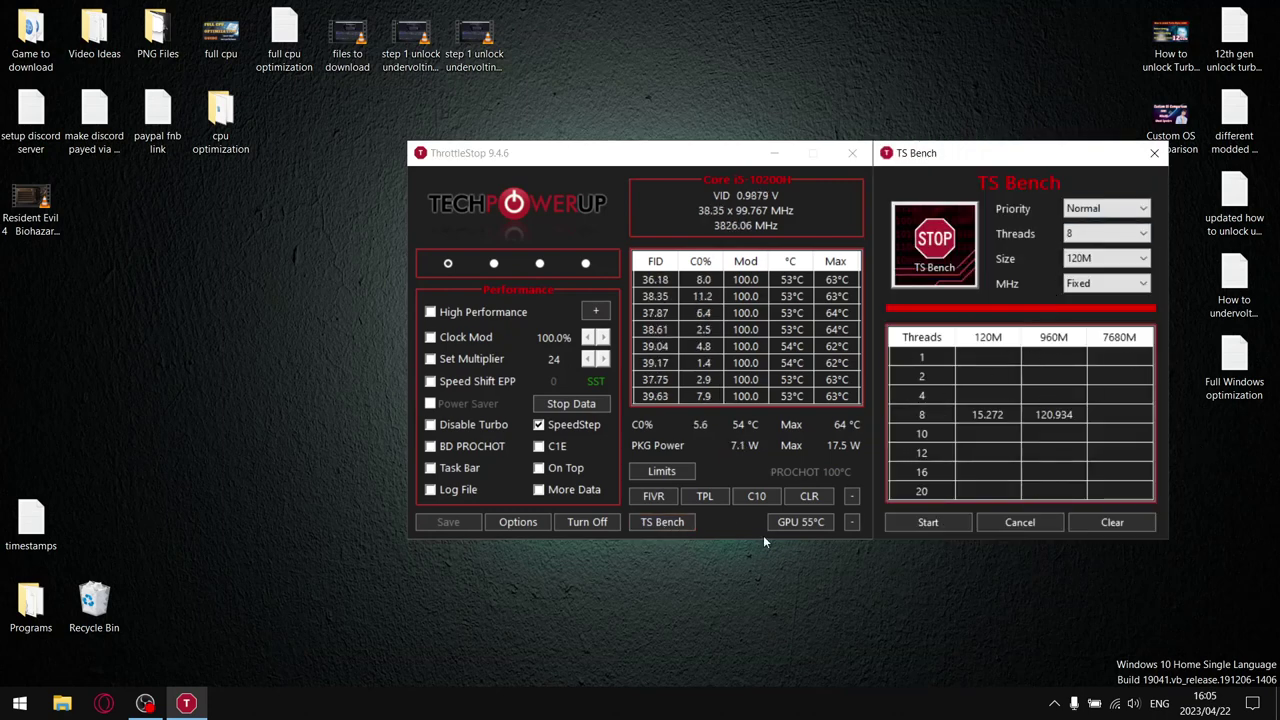
{"action": "left_click", "coordinate": [663, 500]}
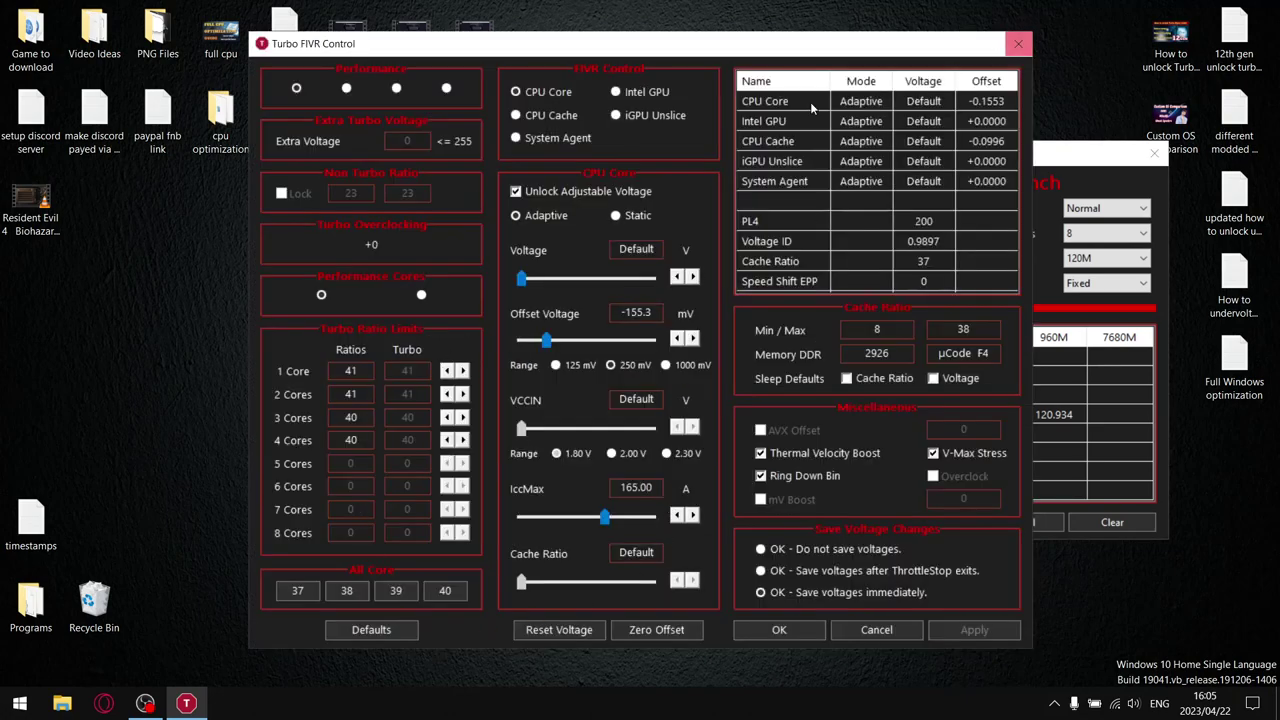
Close the Turbo FIVR Control and TS Bench windows.
{"action": "left_click", "coordinate": [1018, 43]}
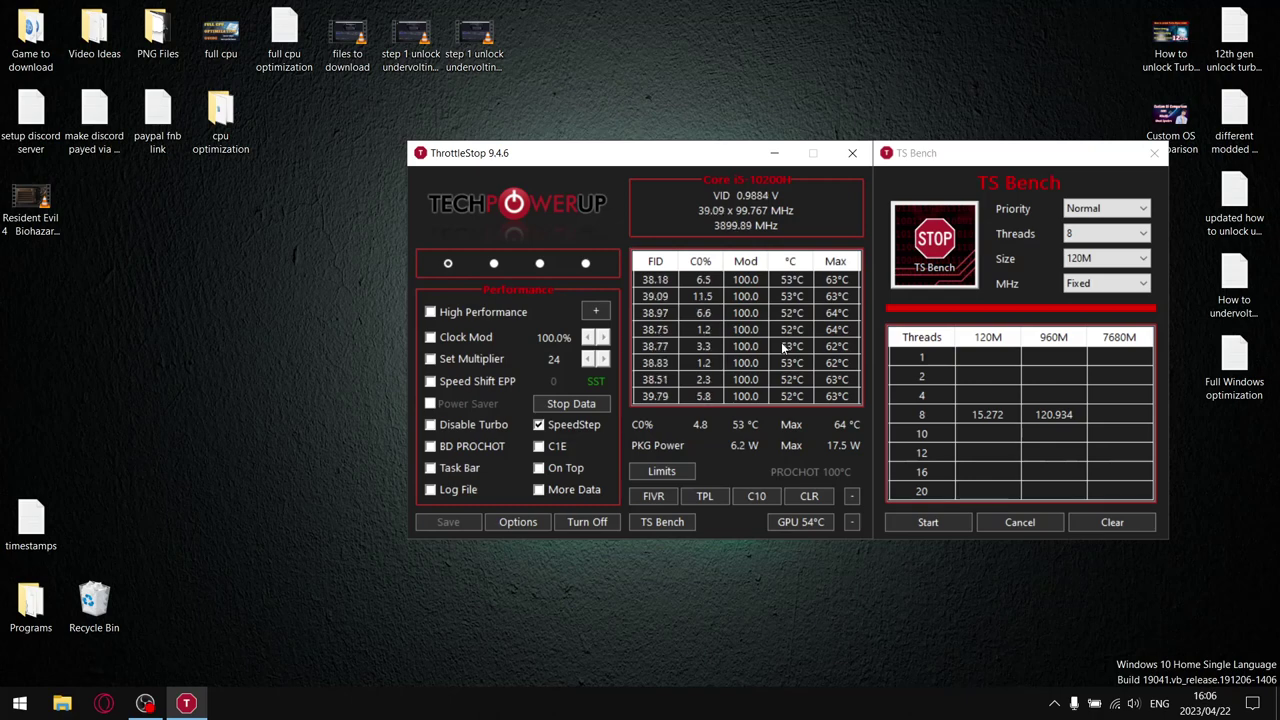
{"action": "left_click", "coordinate": [1154, 153]}
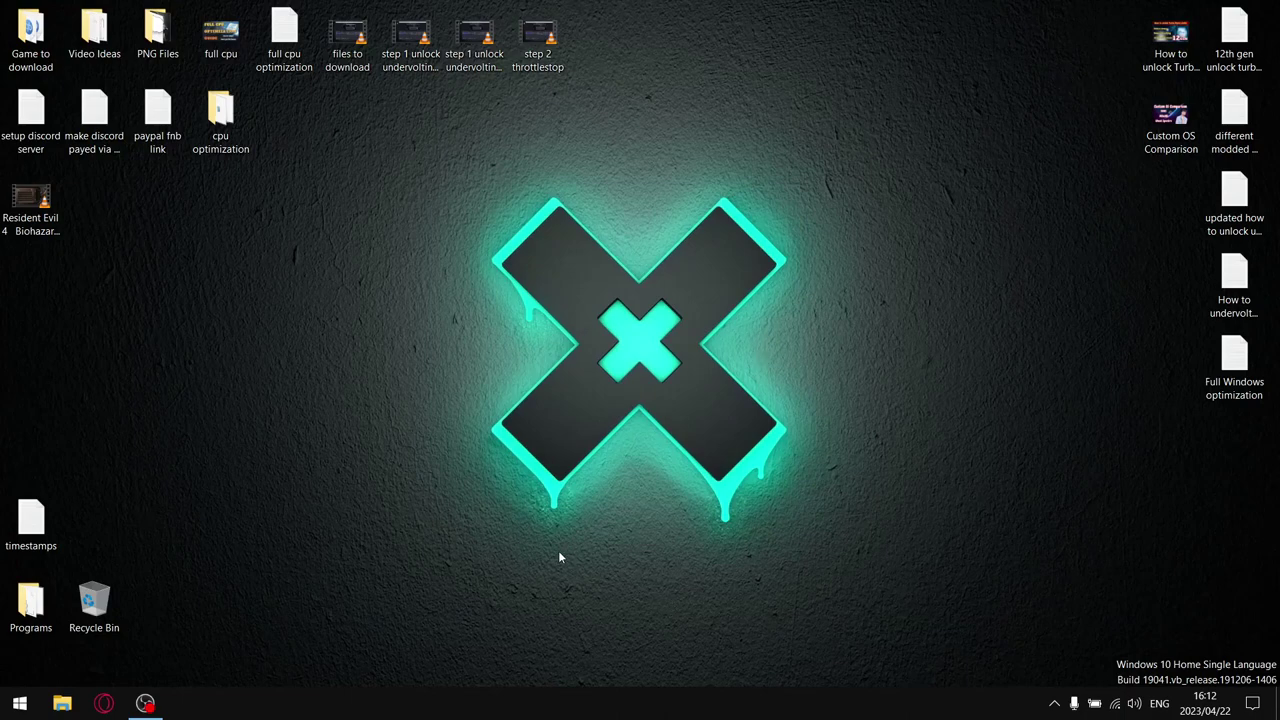
Open the Update & Security section in Windows Settings.
{"action": "left_click", "coordinate": [19, 703]}
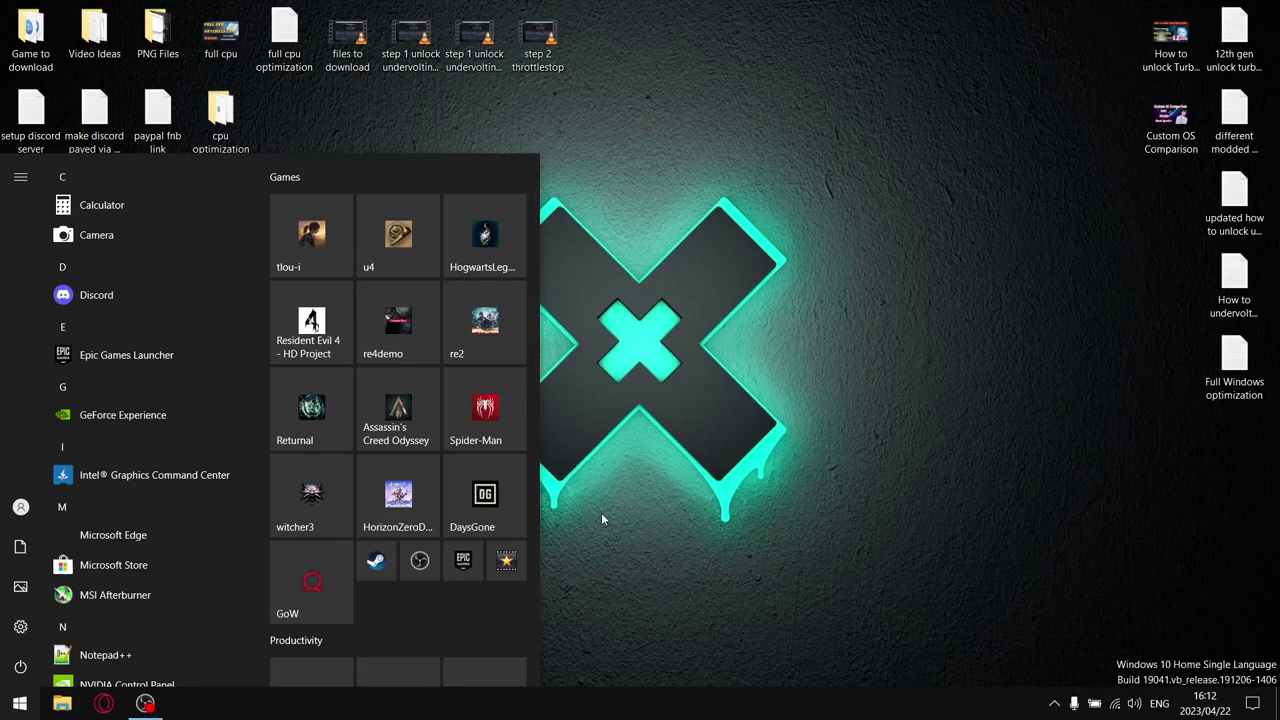
{"action": "left_click", "coordinate": [21, 627]}
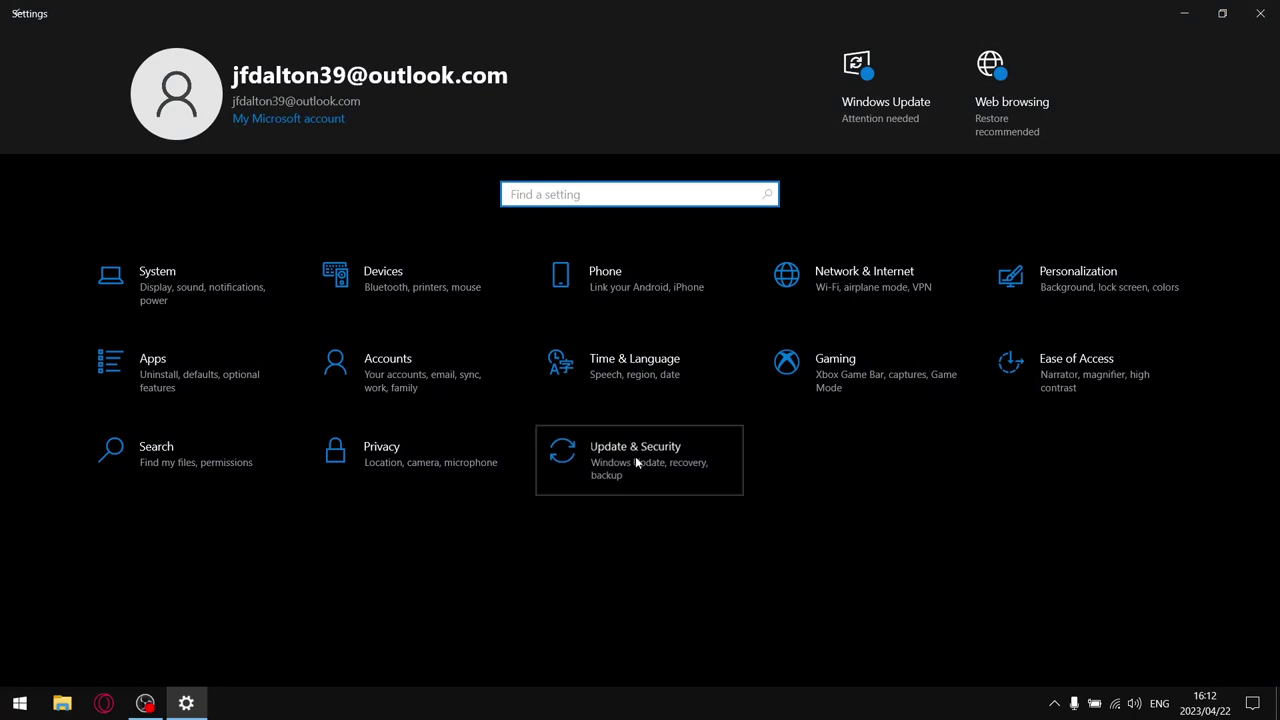
{"action": "left_click", "coordinate": [635, 456]}
{"action": "left_click", "coordinate": [91, 194]}
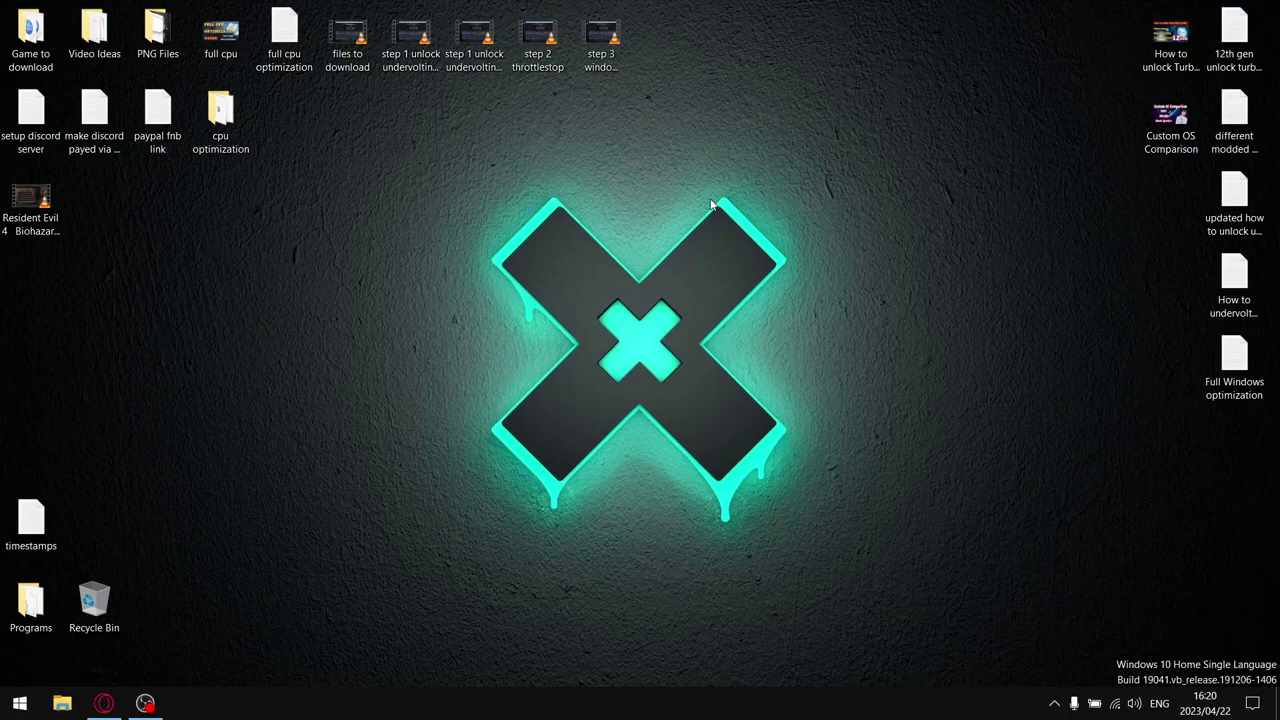
Move Bitsum Highest Performance.pow and Install Power Plan from the cpu optimization folder to the desktop, and close the folder.
{"action": "left_click", "coordinate": [228, 120]}
{"action": "double_click", "coordinate": [228, 120]}
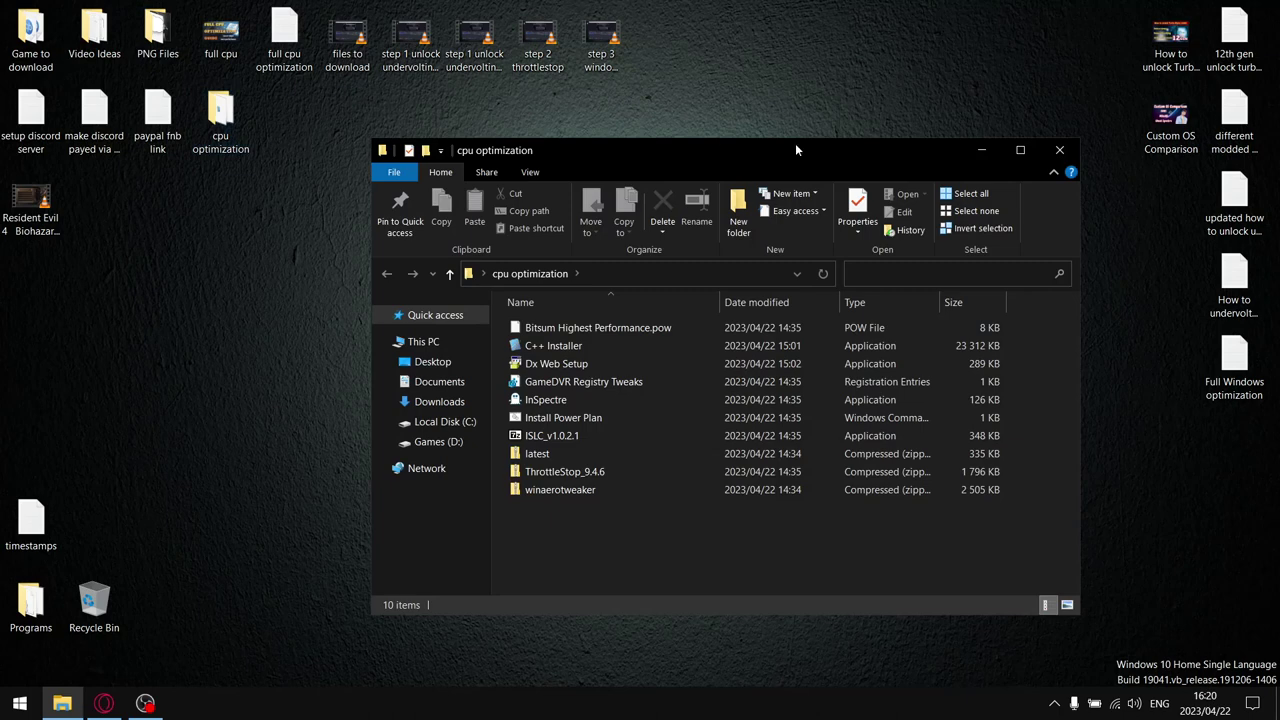
{"action": "left_click_drag", "start_coordinate": [795, 143], "coordinate": [842, 174]}
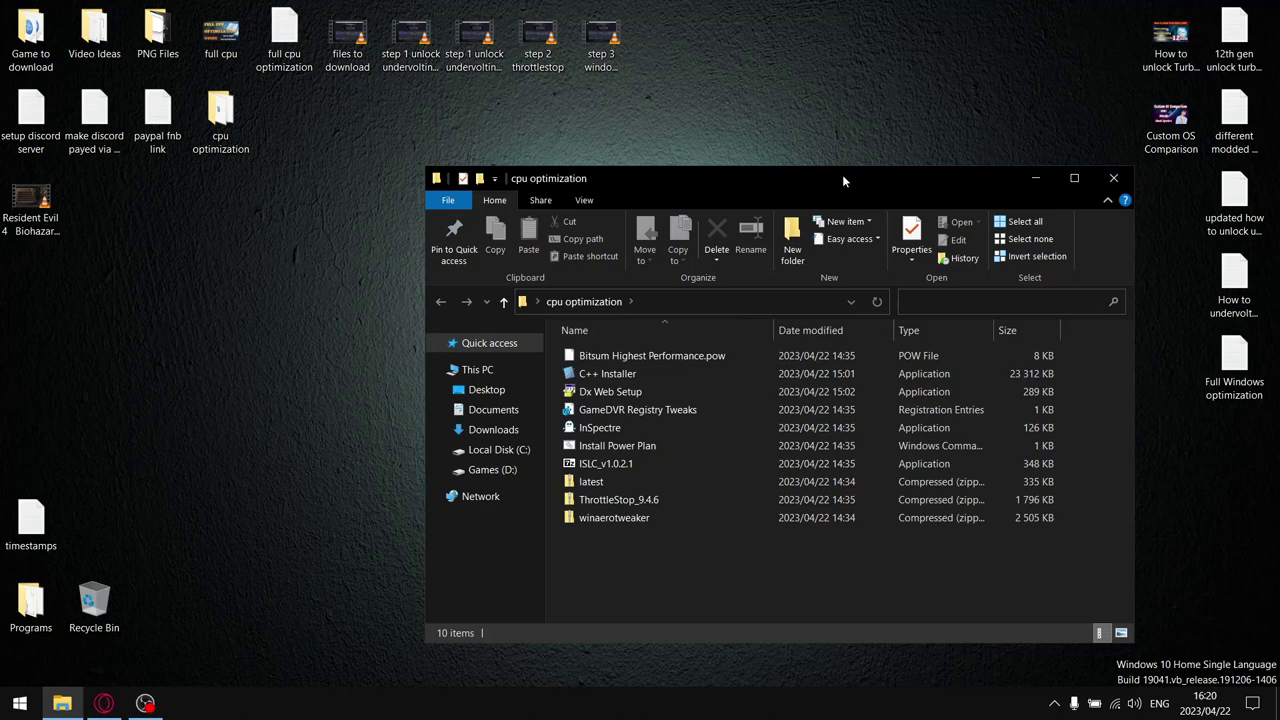
{"action": "left_click_drag", "start_coordinate": [590, 356], "coordinate": [852, 92]}
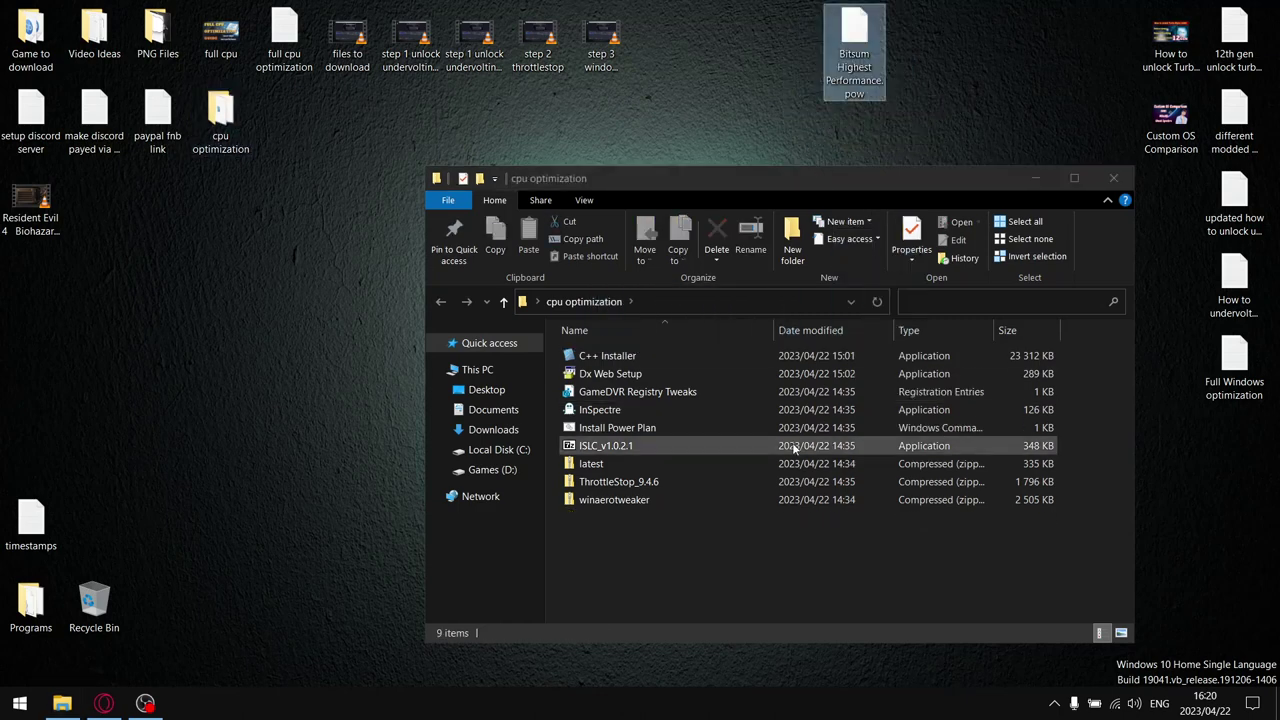
{"action": "left_click_drag", "start_coordinate": [605, 430], "coordinate": [771, 73]}
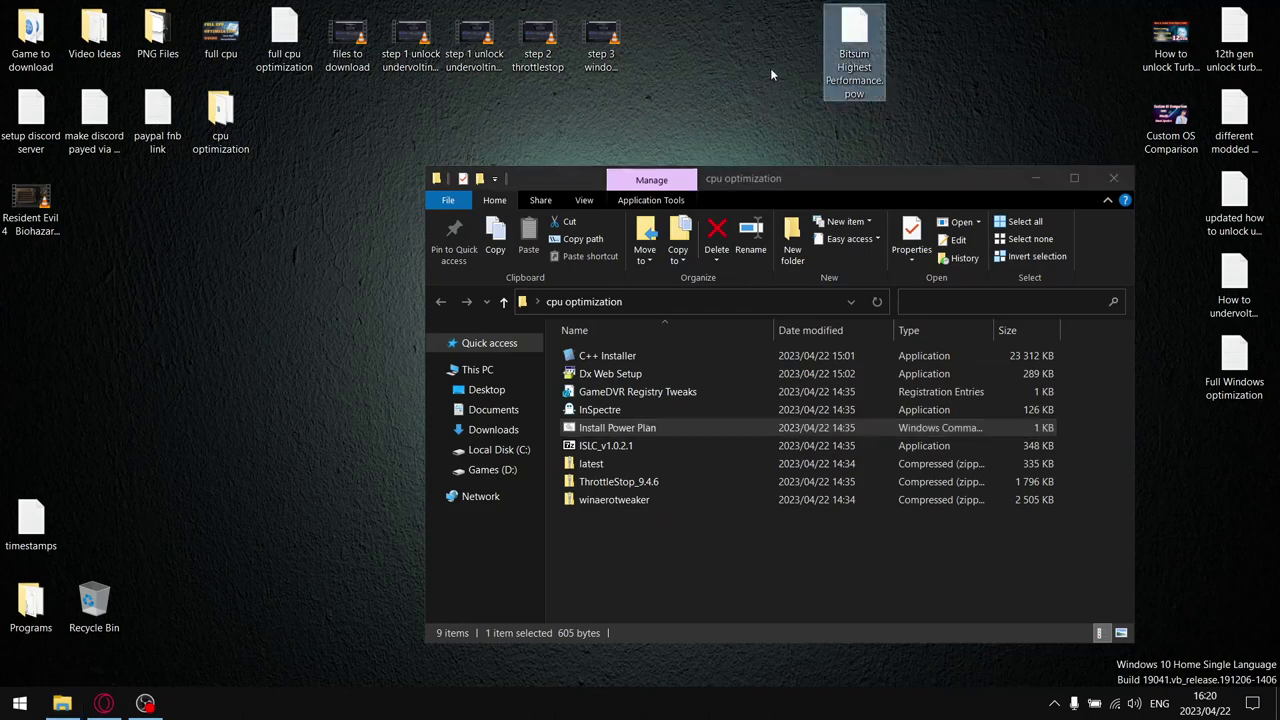
{"action": "left_click", "coordinate": [1113, 178]}
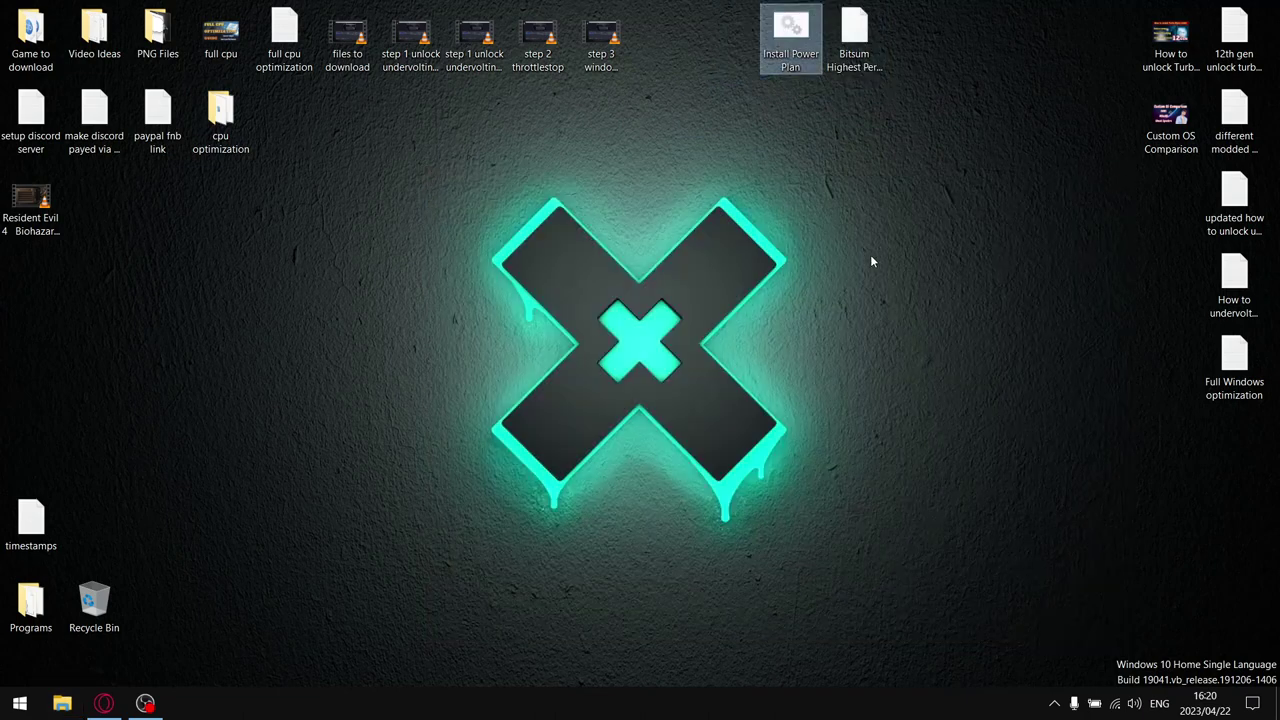
Look up the account's folder name in Users on Local Disk (C:) and close the folder window.
{"action": "left_click", "coordinate": [62, 703]}
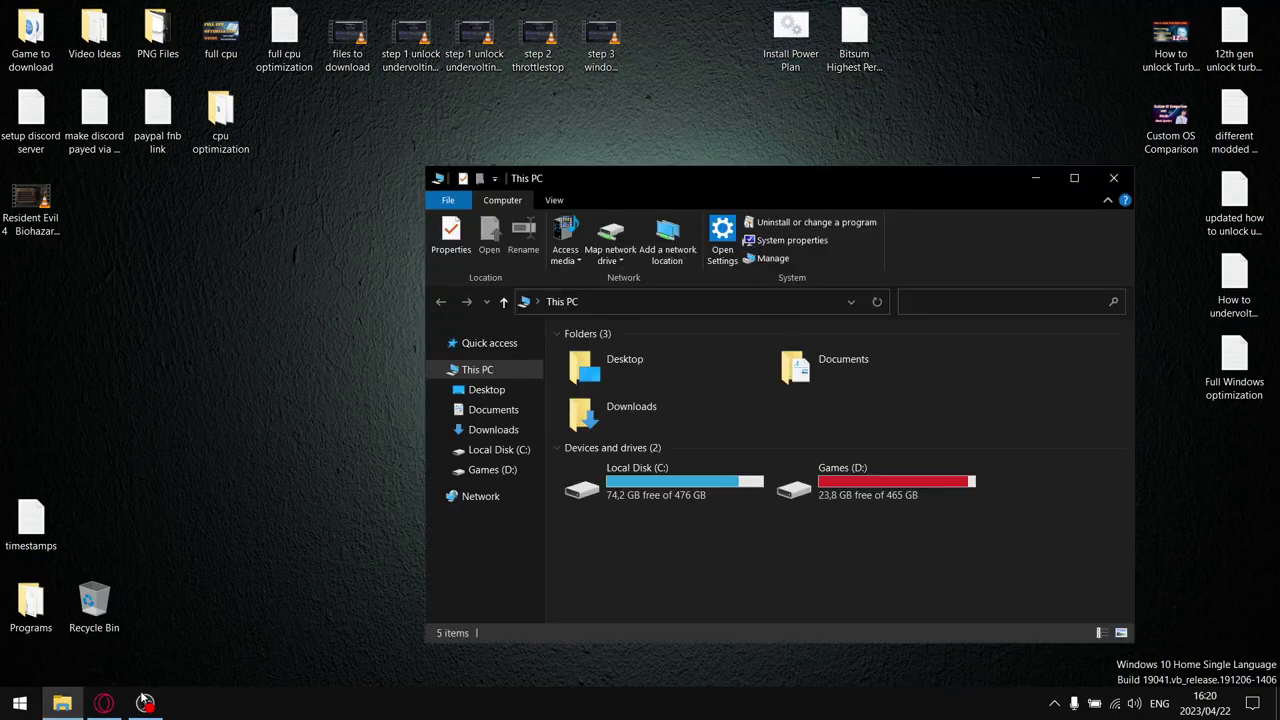
{"action": "left_click", "coordinate": [500, 450]}
{"action": "double_click", "coordinate": [598, 464]}
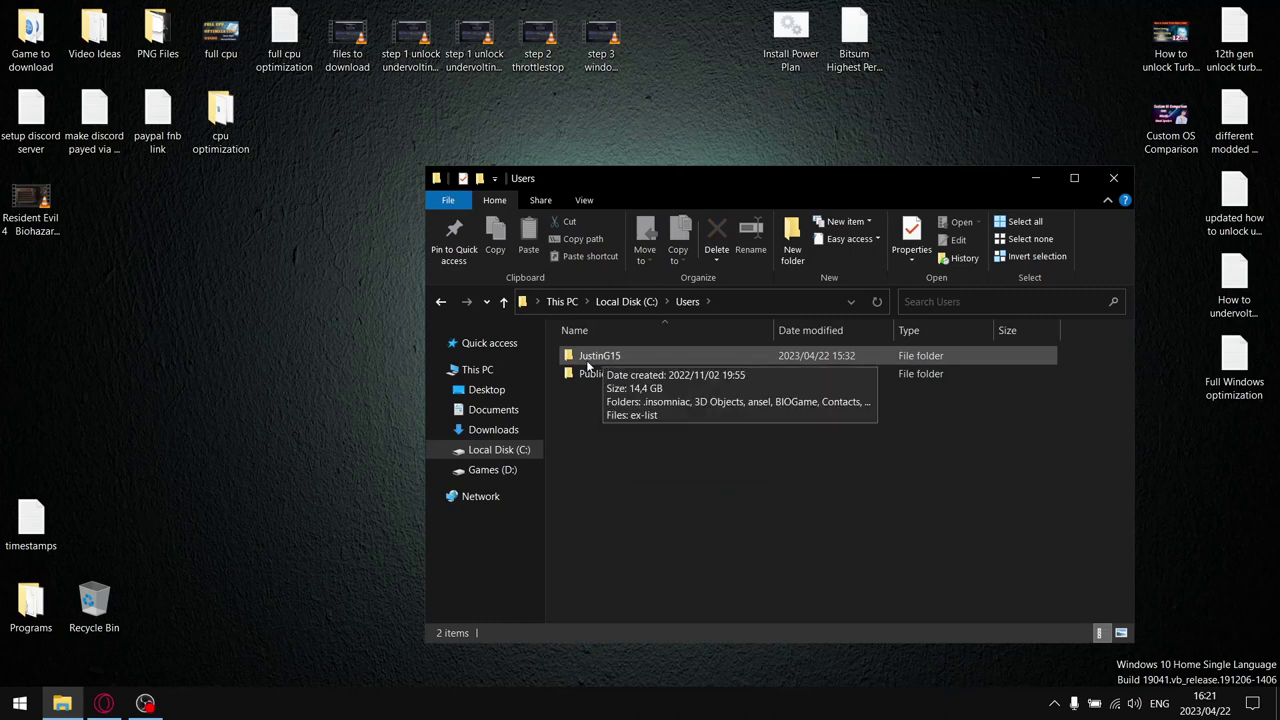
{"action": "left_click", "coordinate": [1113, 178]}
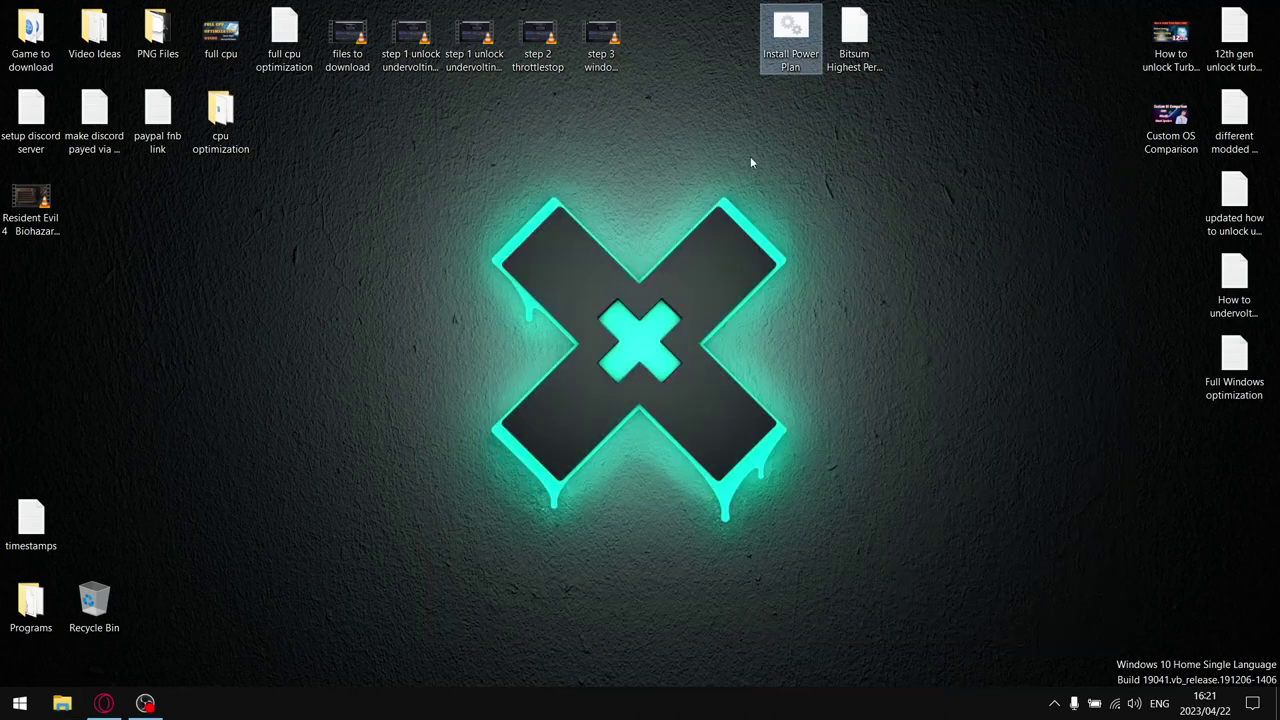
Edit the Install Power Plan script, replacing Administrator in the powercfg -import path with the account's user folder name.
{"action": "right_click", "coordinate": [795, 35]}
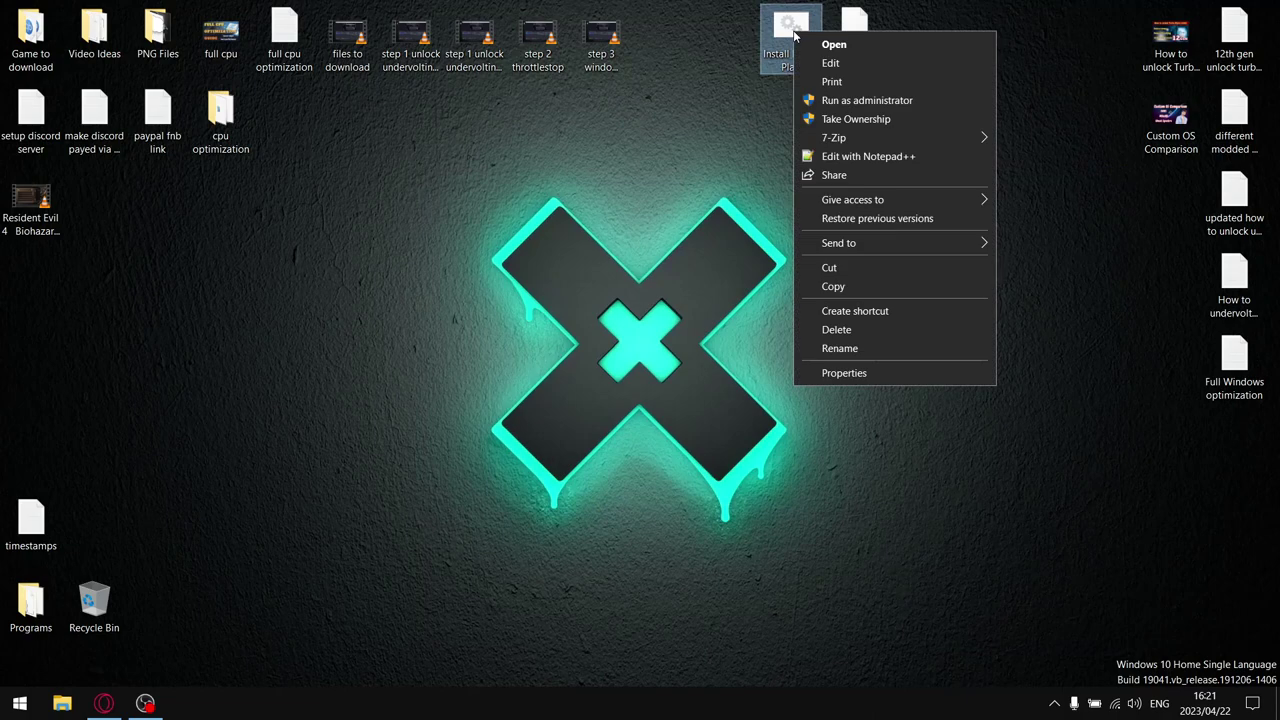
{"action": "left_click", "coordinate": [878, 46]}
{"action": "left_click", "coordinate": [691, 375]}
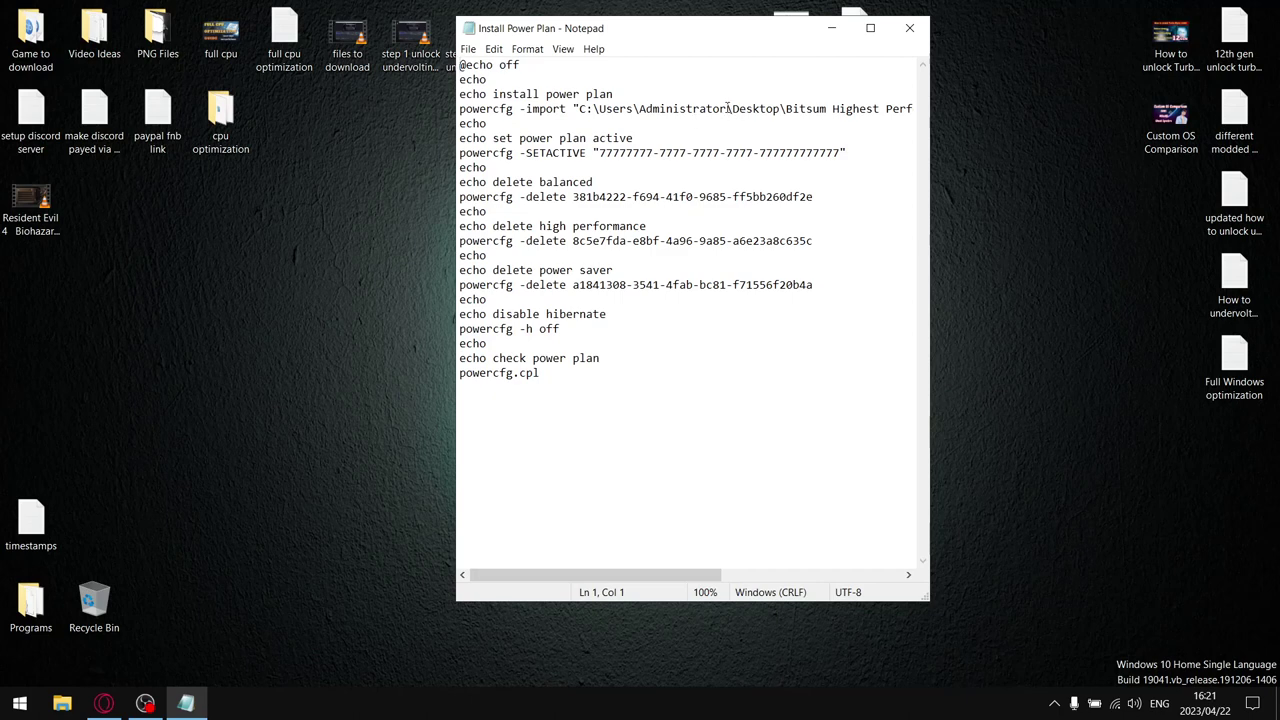
{"action": "left_click_drag", "start_coordinate": [729, 108], "coordinate": [642, 101]}
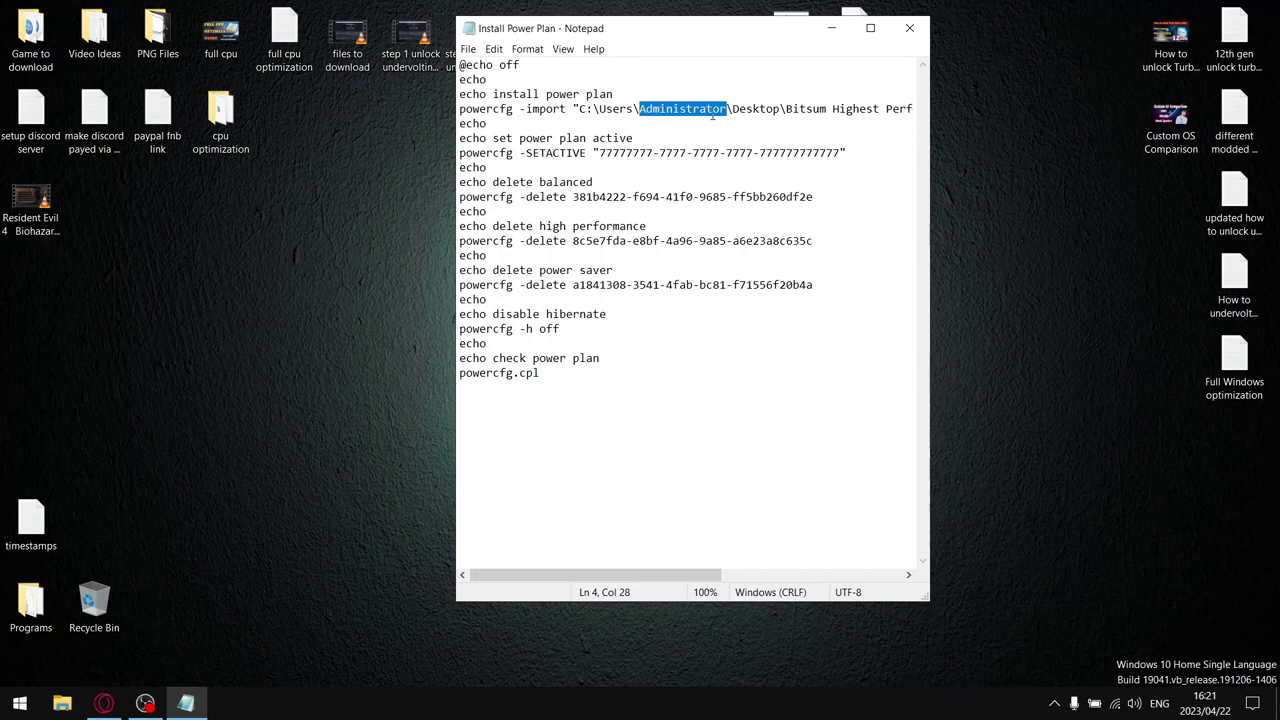
{"action": "key", "text": "BackSpace"}
{"action": "type", "text": "Just"}
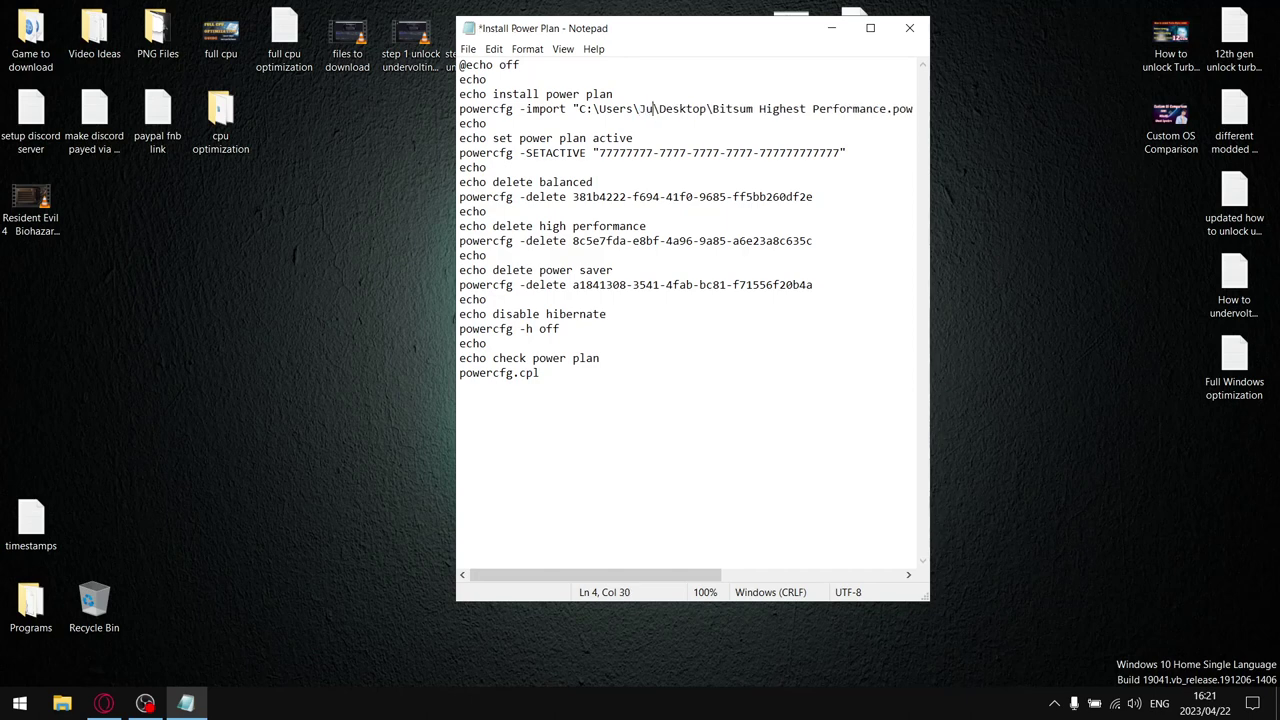
{"action": "type", "text": "in"}
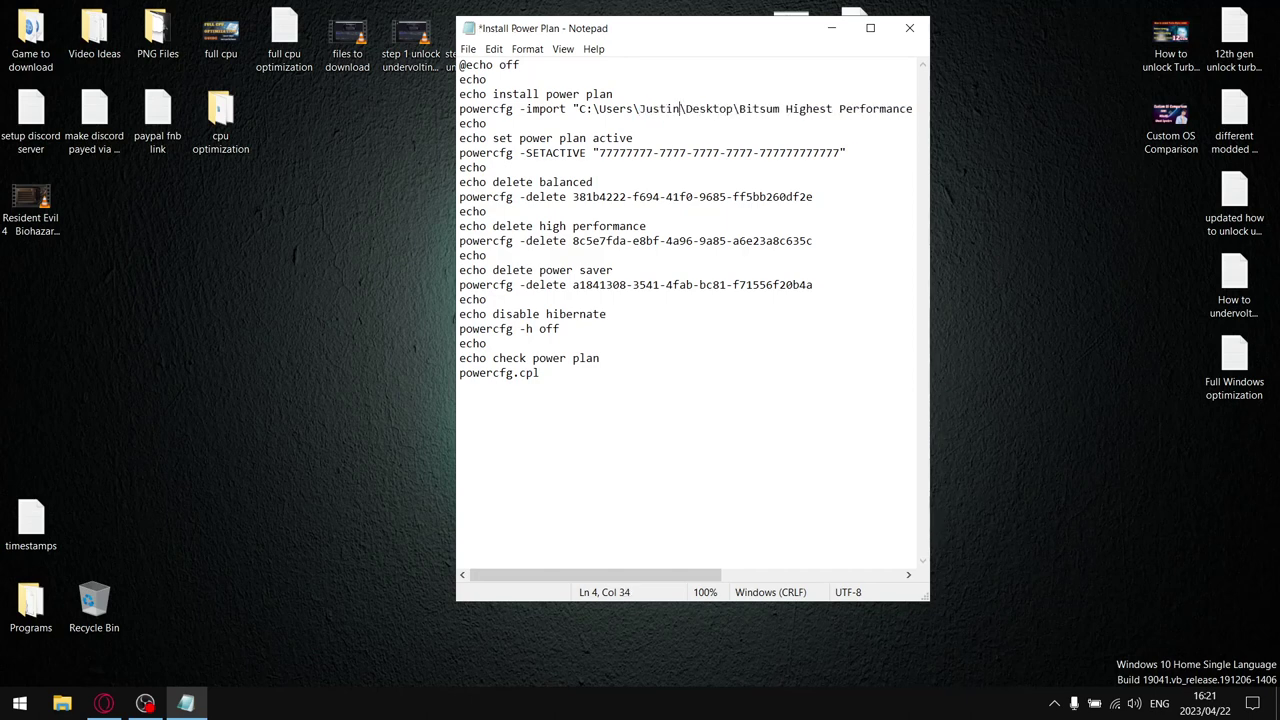
{"action": "type", "text": "G15"}
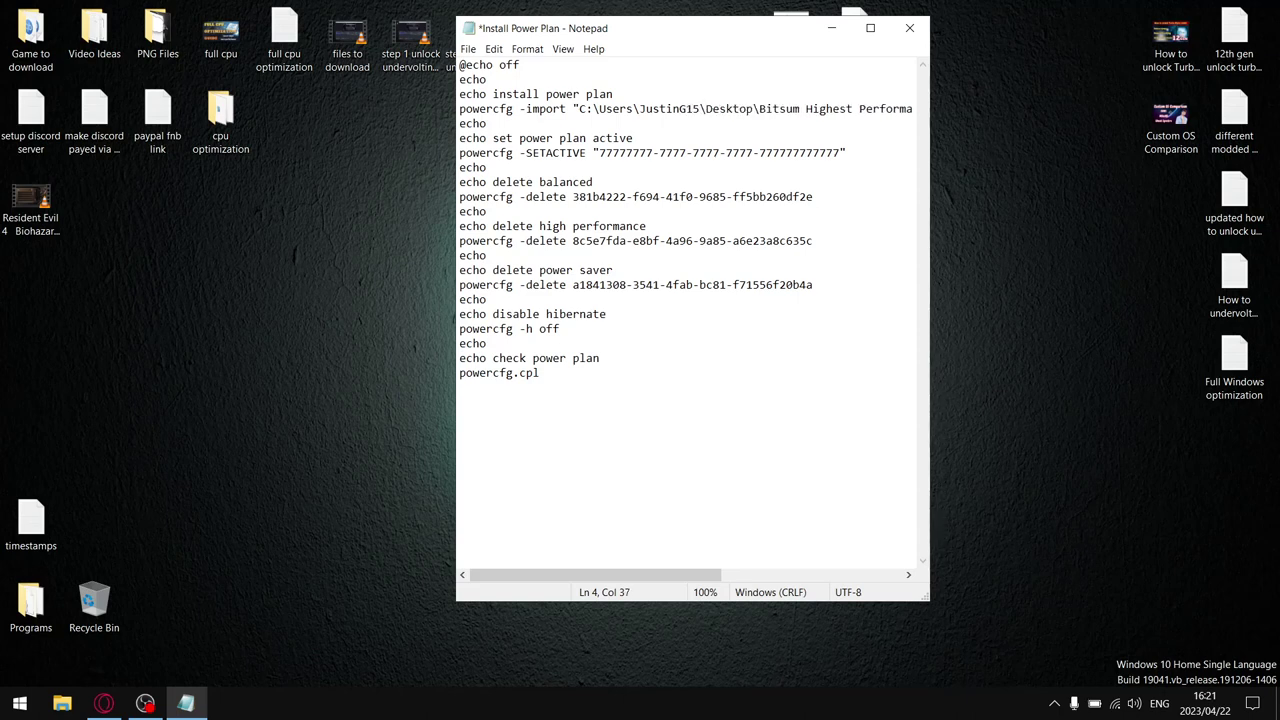
Save and close the edited Install Power Plan script and run it as administrator.
{"action": "left_click", "coordinate": [468, 49]}
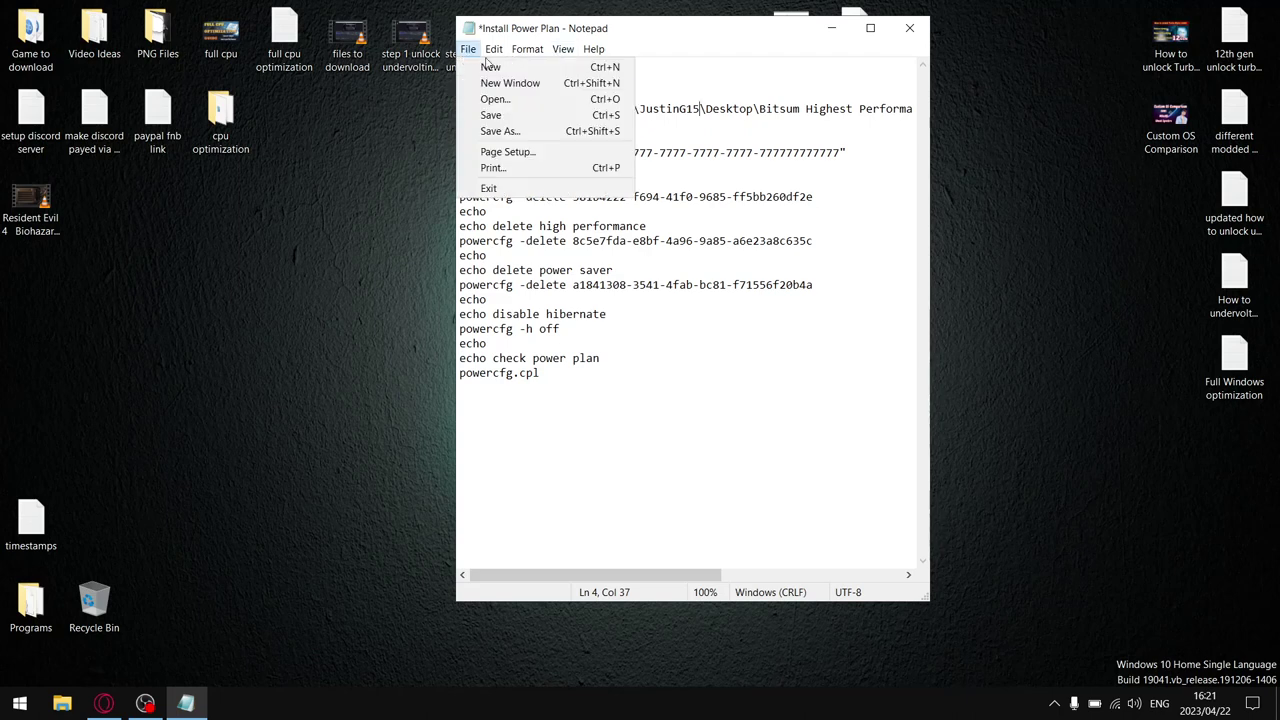
{"action": "left_click", "coordinate": [491, 115]}
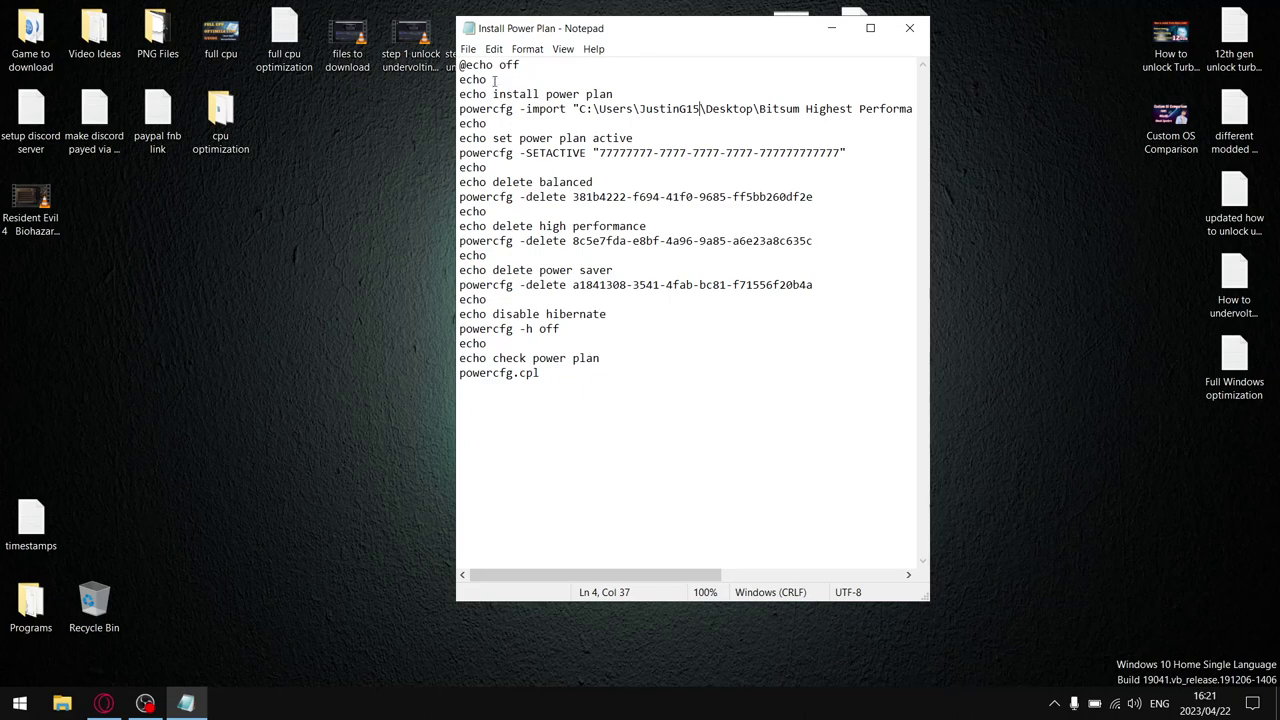
{"action": "left_click", "coordinate": [909, 28]}
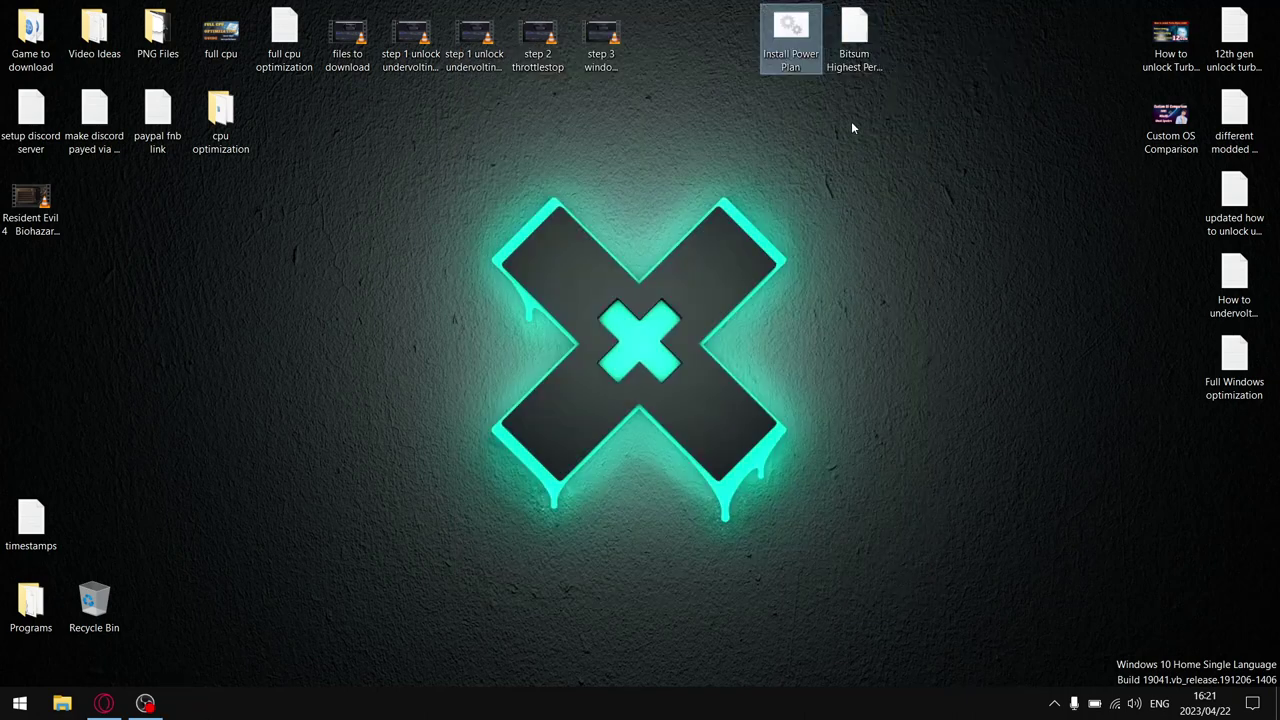
{"action": "right_click", "coordinate": [792, 34]}
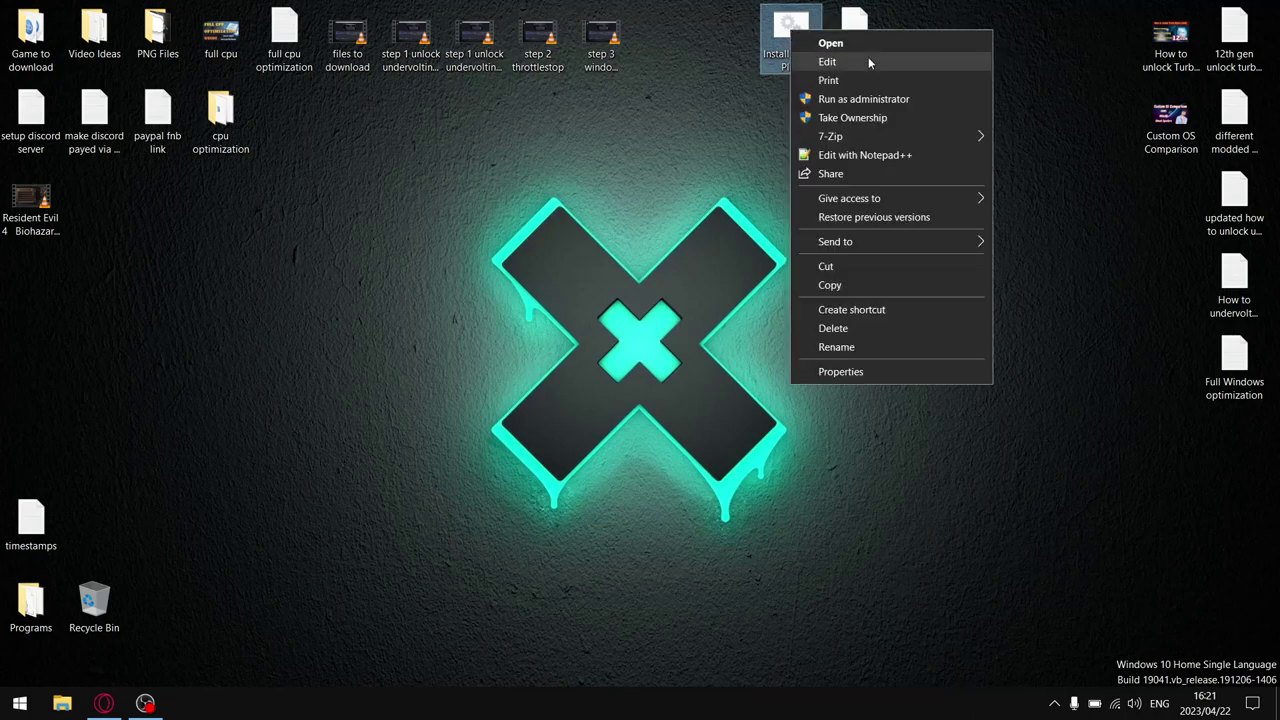
{"action": "left_click", "coordinate": [872, 99]}
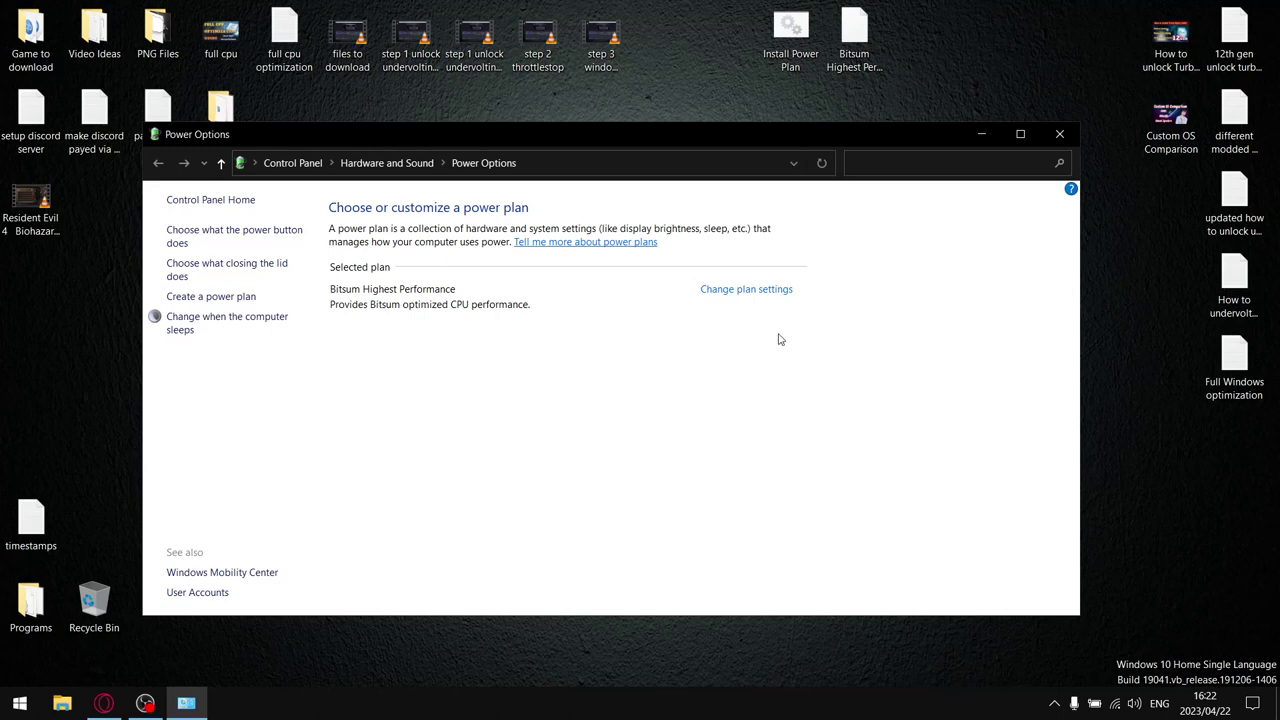
Open the advanced power settings of the Bitsum Highest Performance plan and expand Processor power management.
{"action": "left_click", "coordinate": [771, 290]}
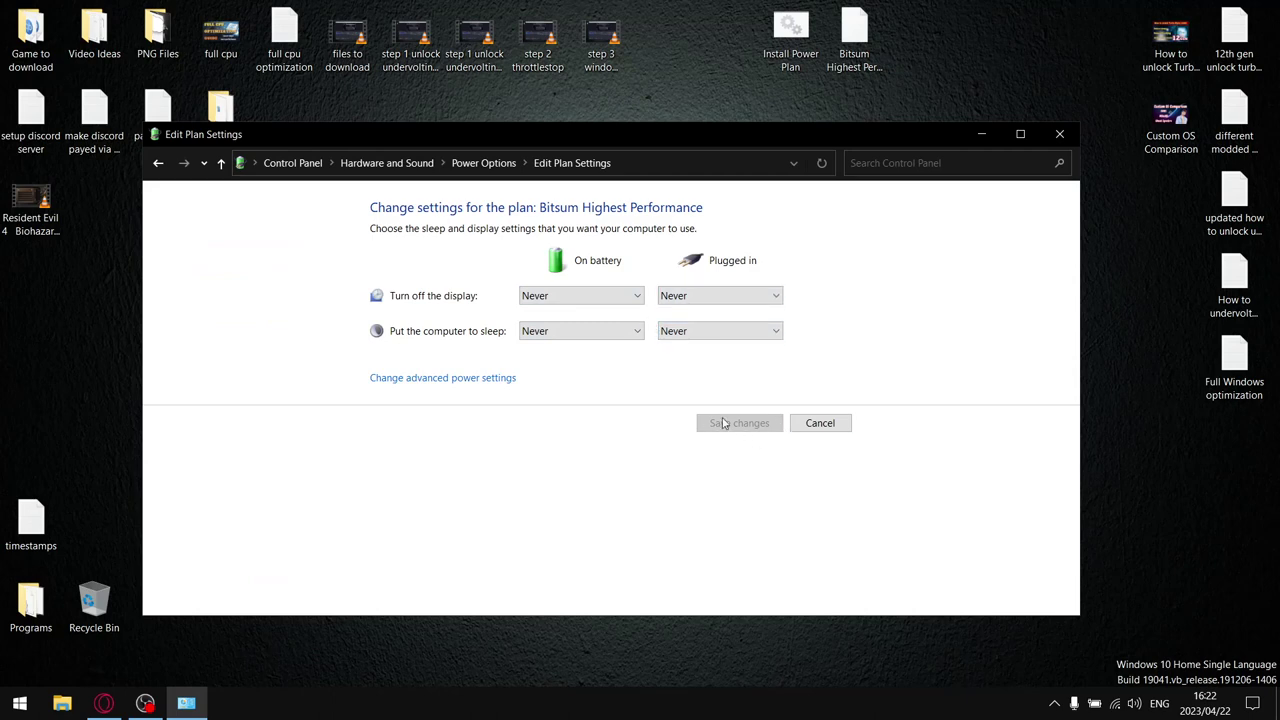
{"action": "left_click", "coordinate": [441, 378]}
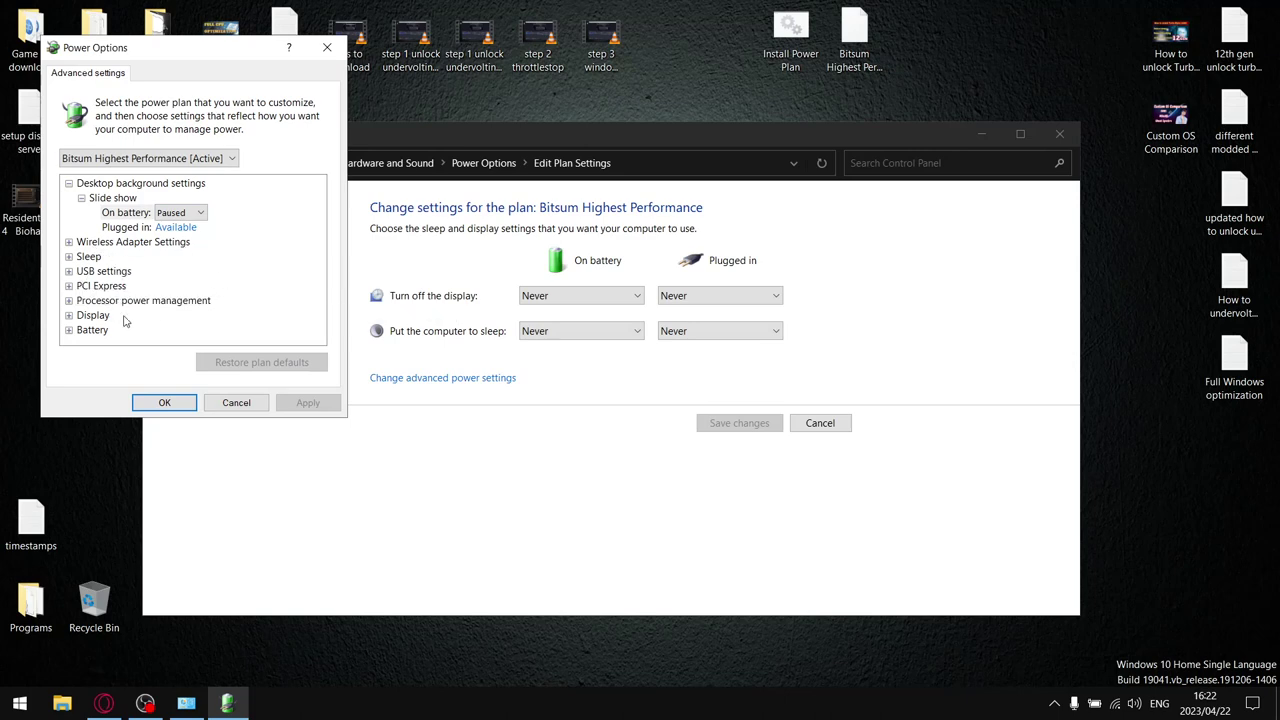
{"action": "left_click", "coordinate": [69, 300]}
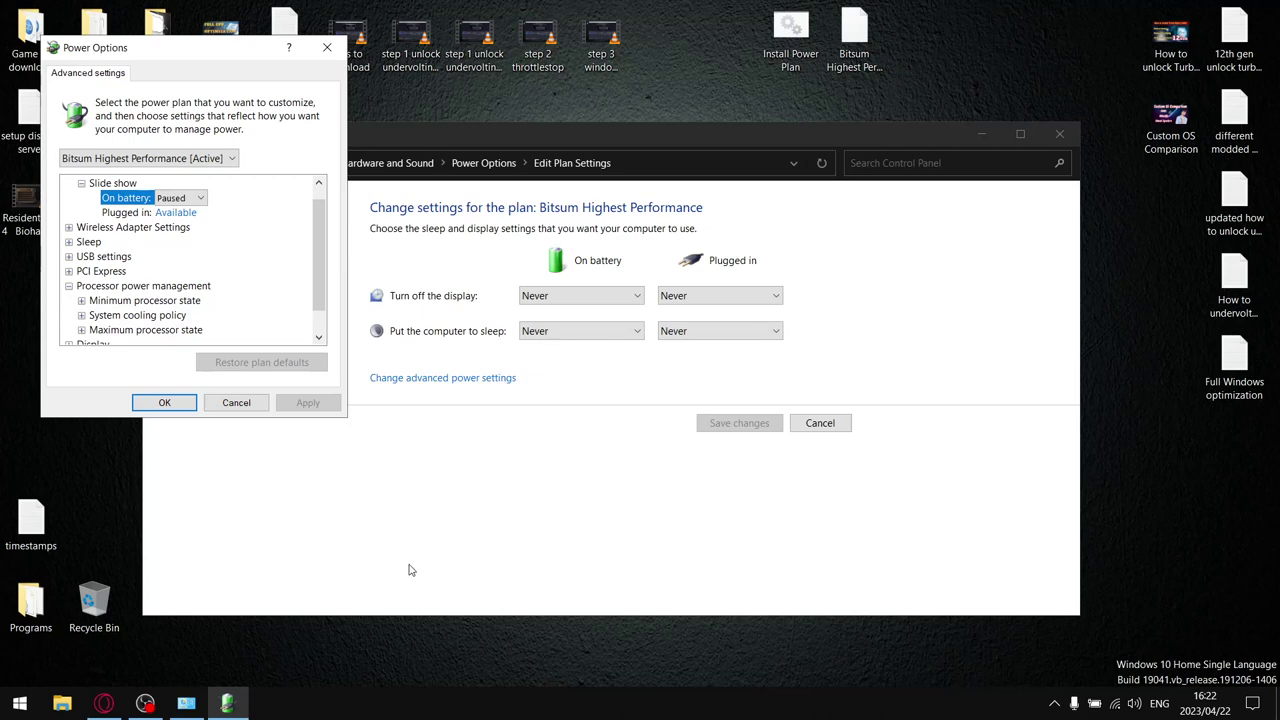
Switch to the web browser and bring up the Ten Forums thread "Missing Advanced Power Options".
{"action": "left_click", "coordinate": [185, 705]}
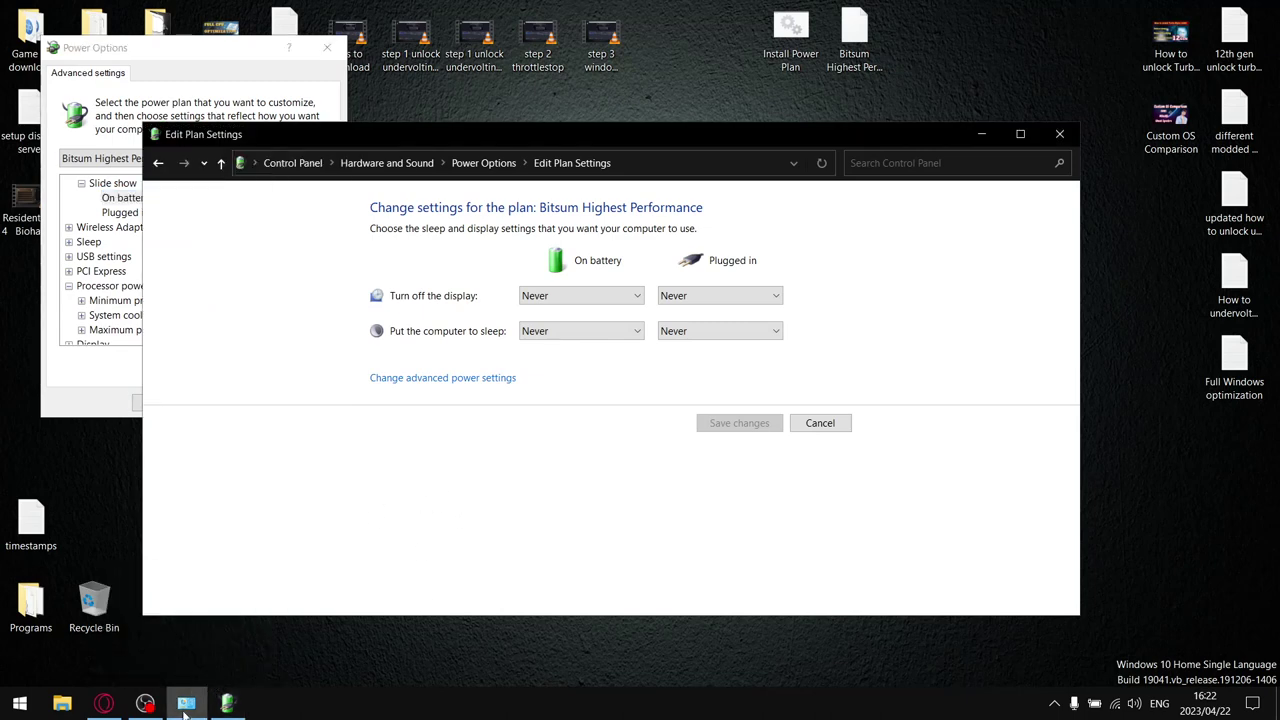
{"action": "left_click", "coordinate": [104, 705]}
{"action": "left_click", "coordinate": [140, 13]}
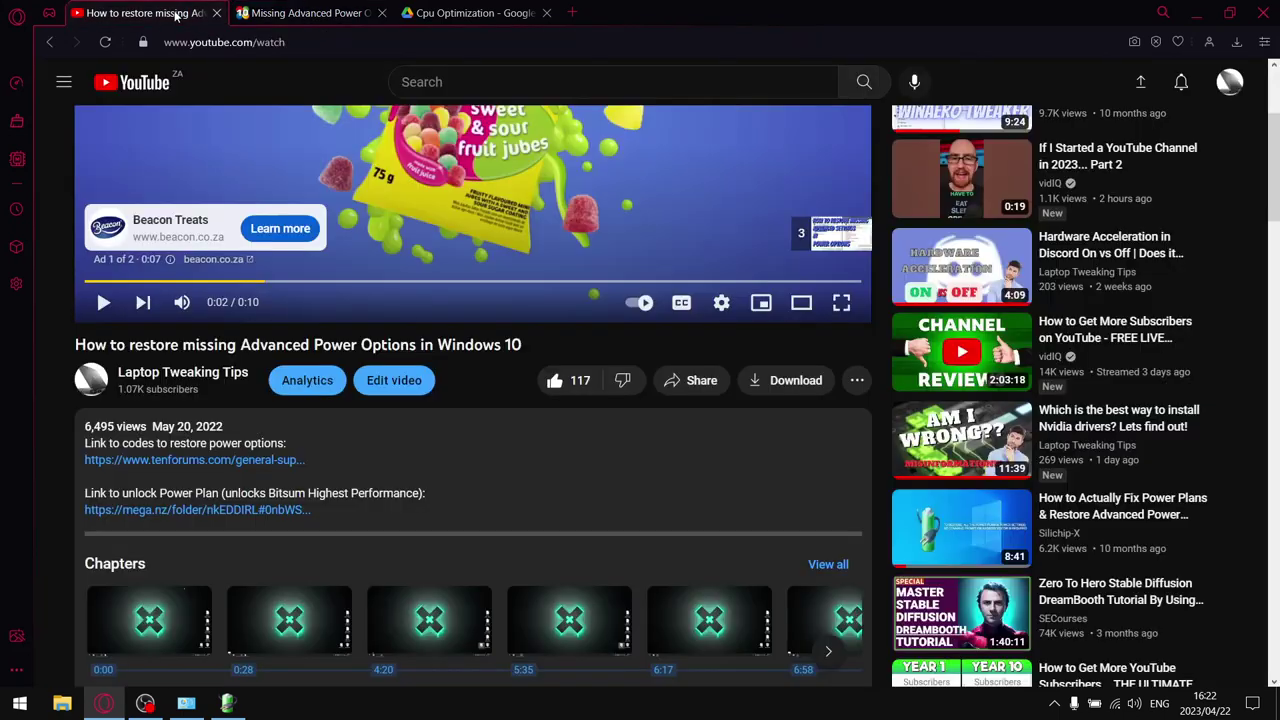
{"action": "key", "text": "ctrl+Tab"}
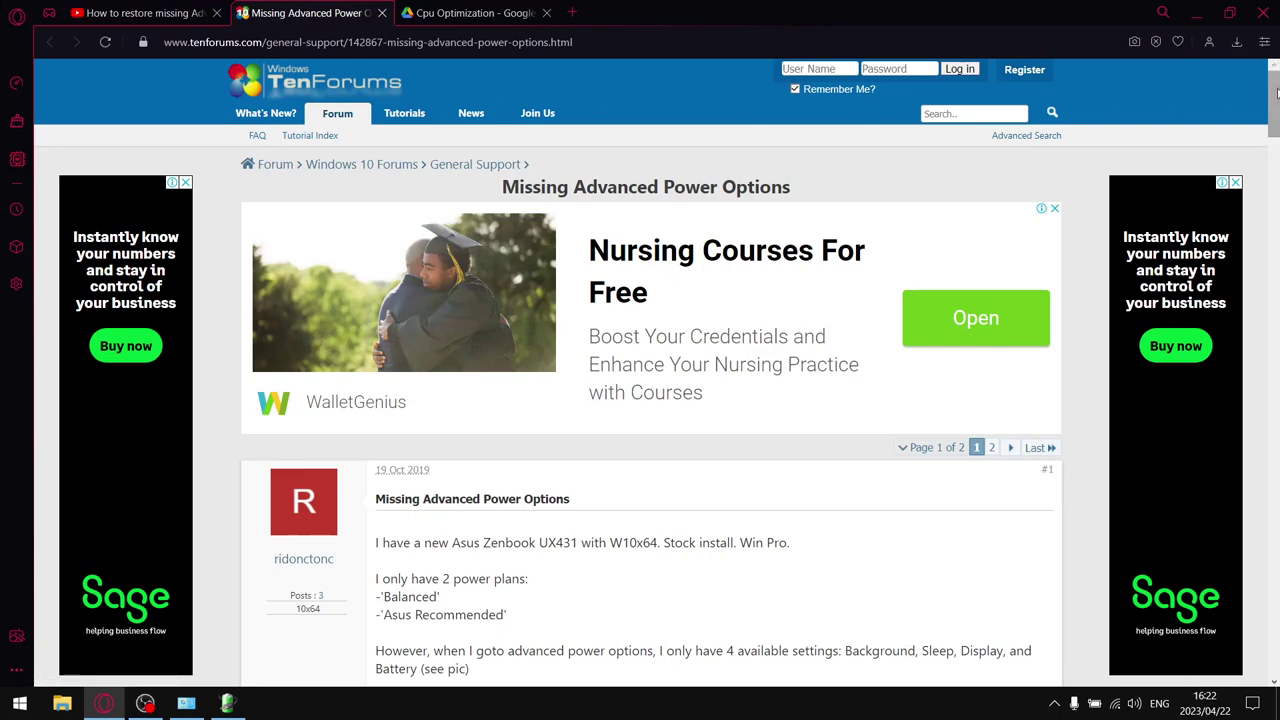
Open the thread's linked tutorial on adding or removing System cooling policy and examine its Command Prompt method.
{"action": "left_click_drag", "start_coordinate": [1276, 80], "coordinate": [1275, 200]}
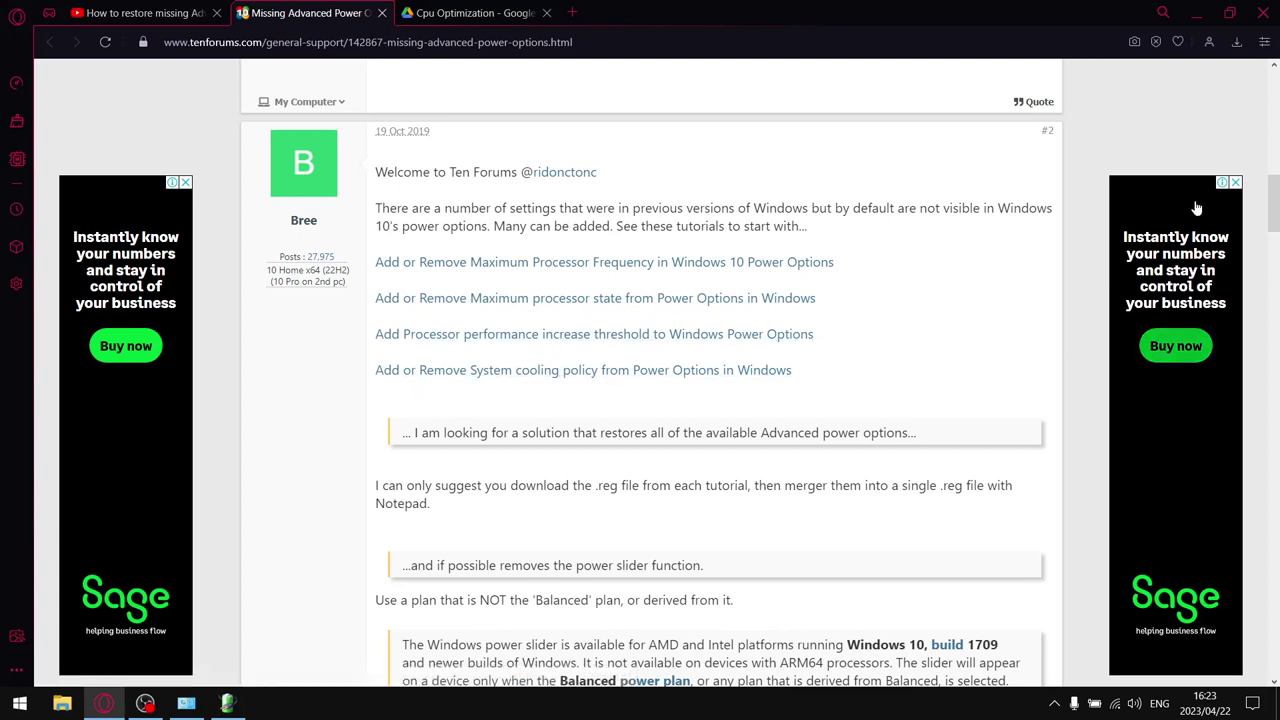
{"action": "left_click_drag", "start_coordinate": [1277, 205], "coordinate": [1277, 206]}
{"action": "scroll", "coordinate": [1276, 231], "scroll_direction": "down", "scroll_amount": 5}
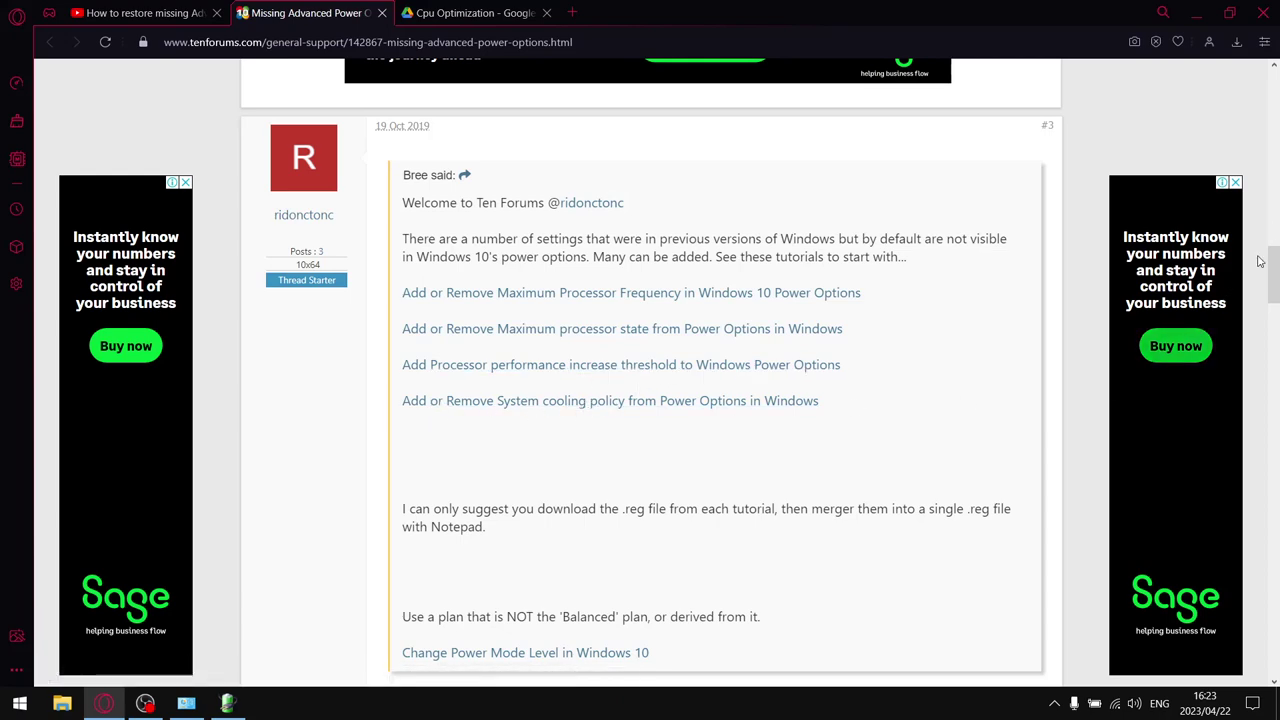
{"action": "left_click_drag", "start_coordinate": [1273, 277], "coordinate": [1275, 72]}
{"action": "scroll", "coordinate": [750, 160], "scroll_direction": "down", "scroll_amount": 10}
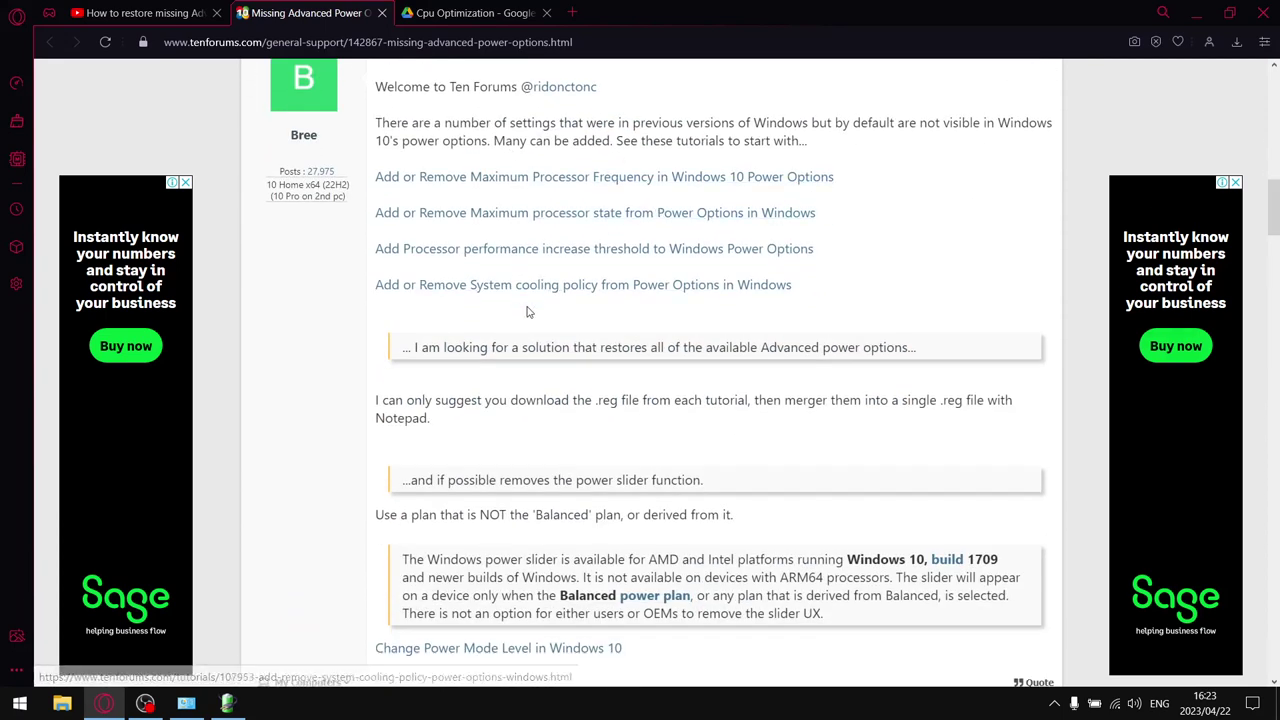
{"action": "left_click", "coordinate": [477, 288]}
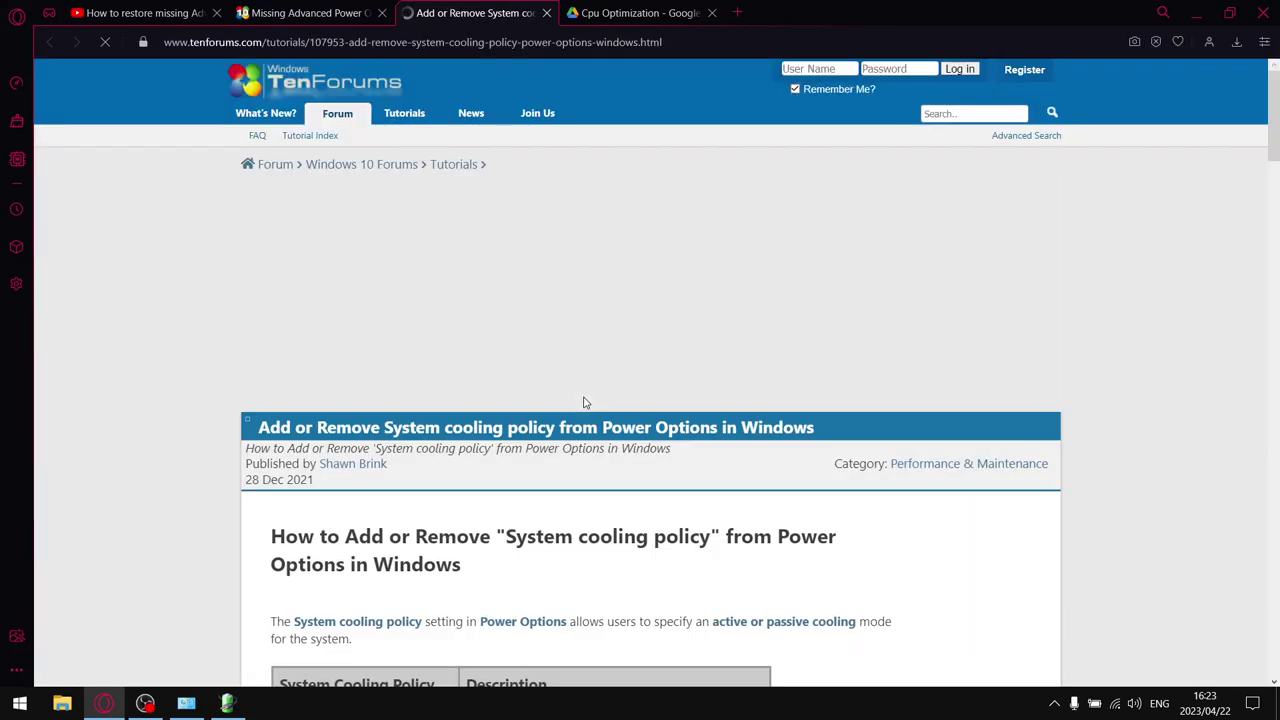
{"action": "left_click_drag", "start_coordinate": [1275, 110], "coordinate": [1277, 295]}
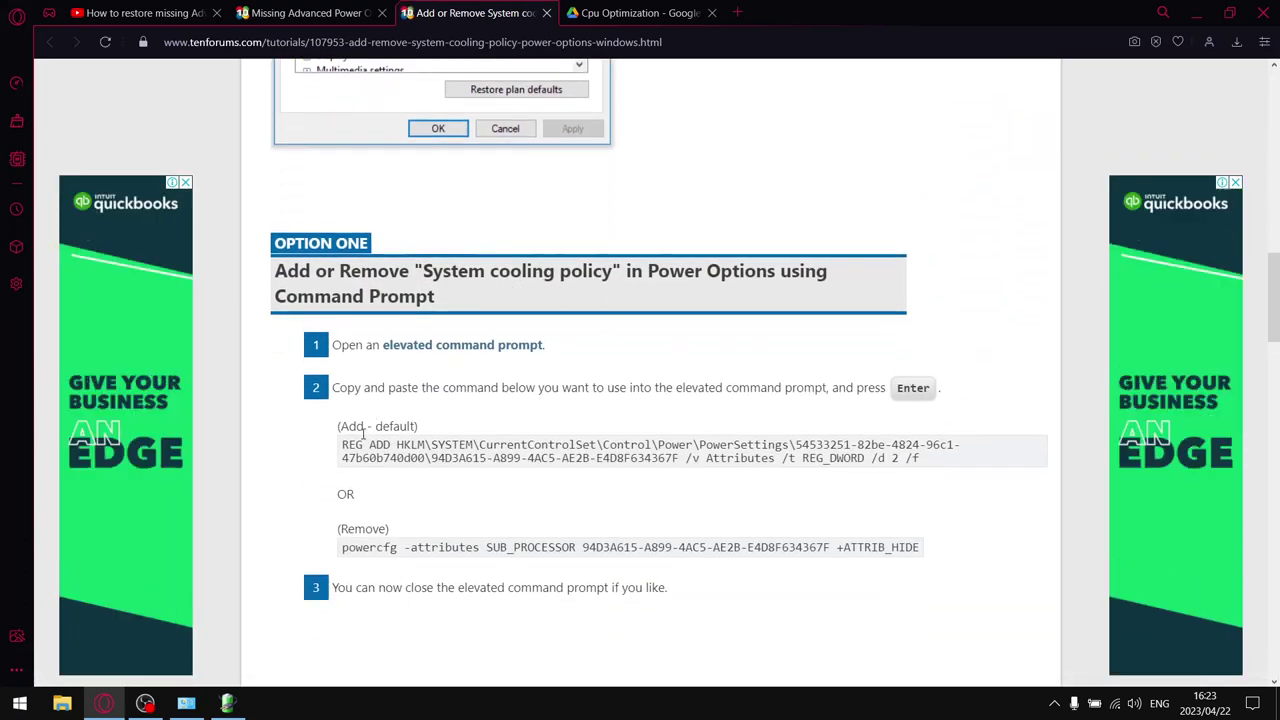
Copy the tutorial's REG ADD command for adding System cooling policy to the power options.
{"action": "left_click_drag", "start_coordinate": [943, 463], "coordinate": [340, 444]}
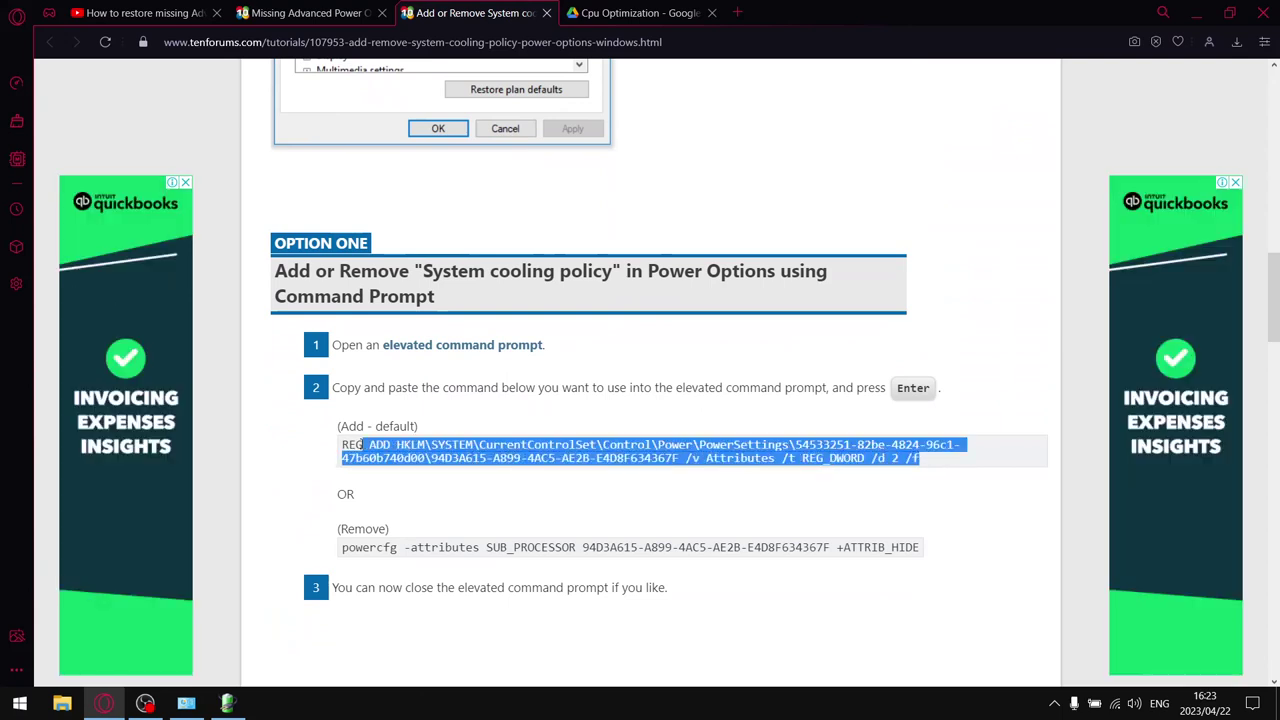
{"action": "right_click", "coordinate": [414, 455]}
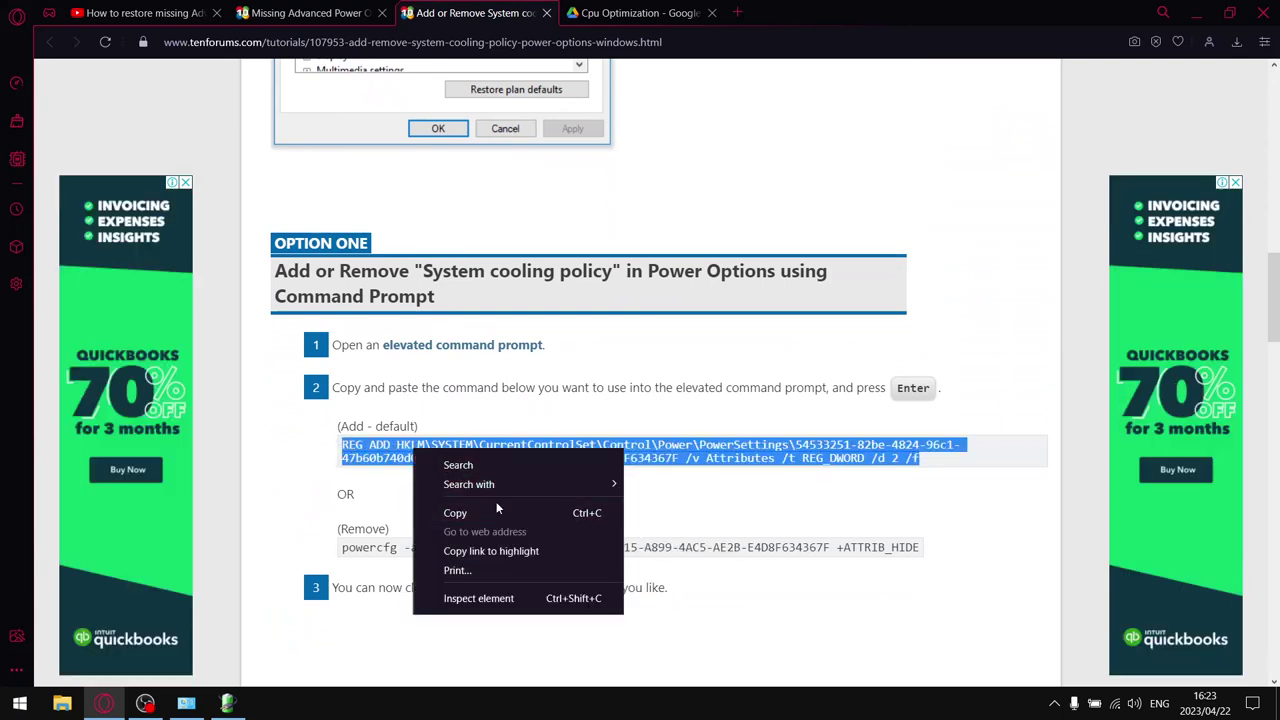
{"action": "left_click", "coordinate": [482, 512]}
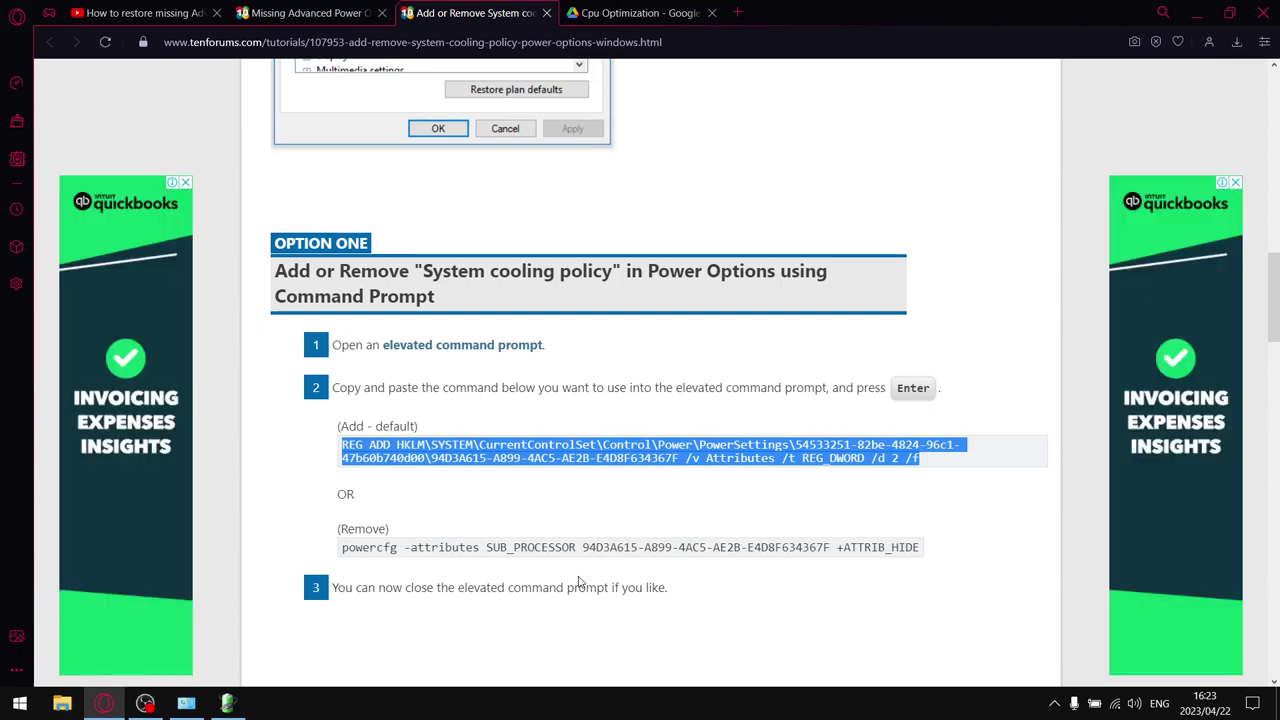
Run the copied REG ADD command in an administrator Command Prompt, and close the Command Prompt.
{"action": "key", "text": "super+r"}
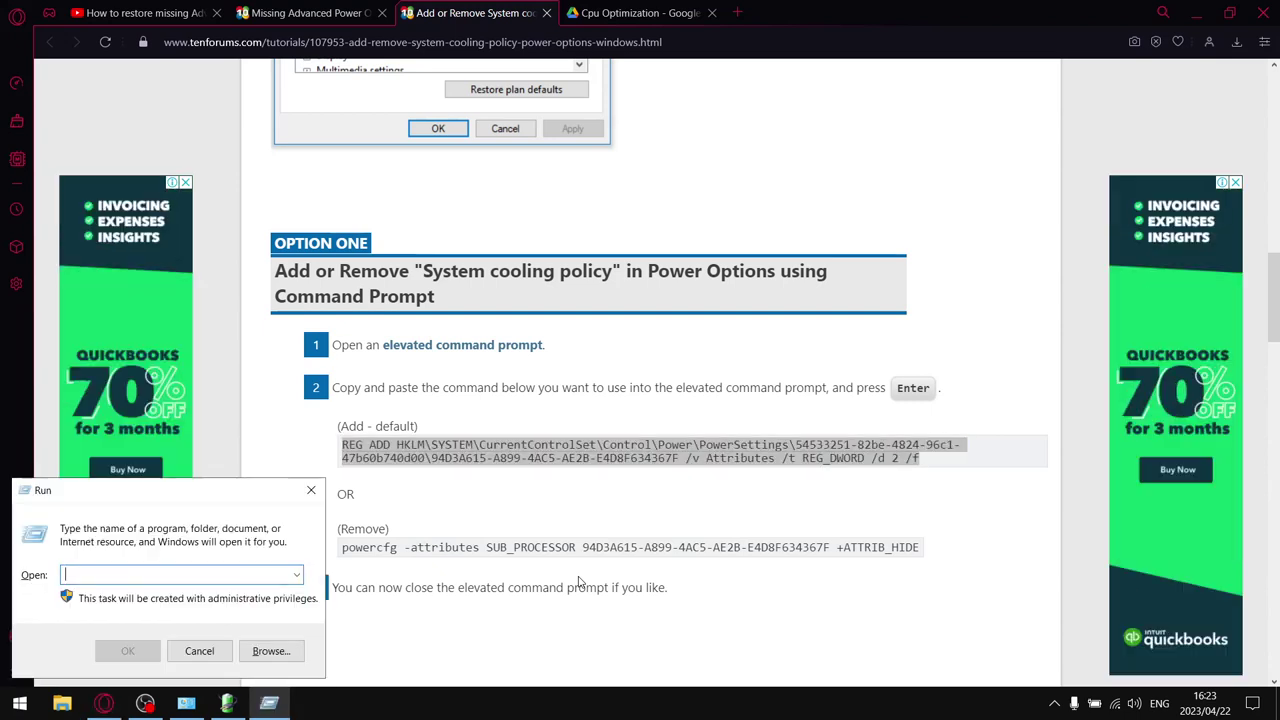
{"action": "type", "text": "cmd"}
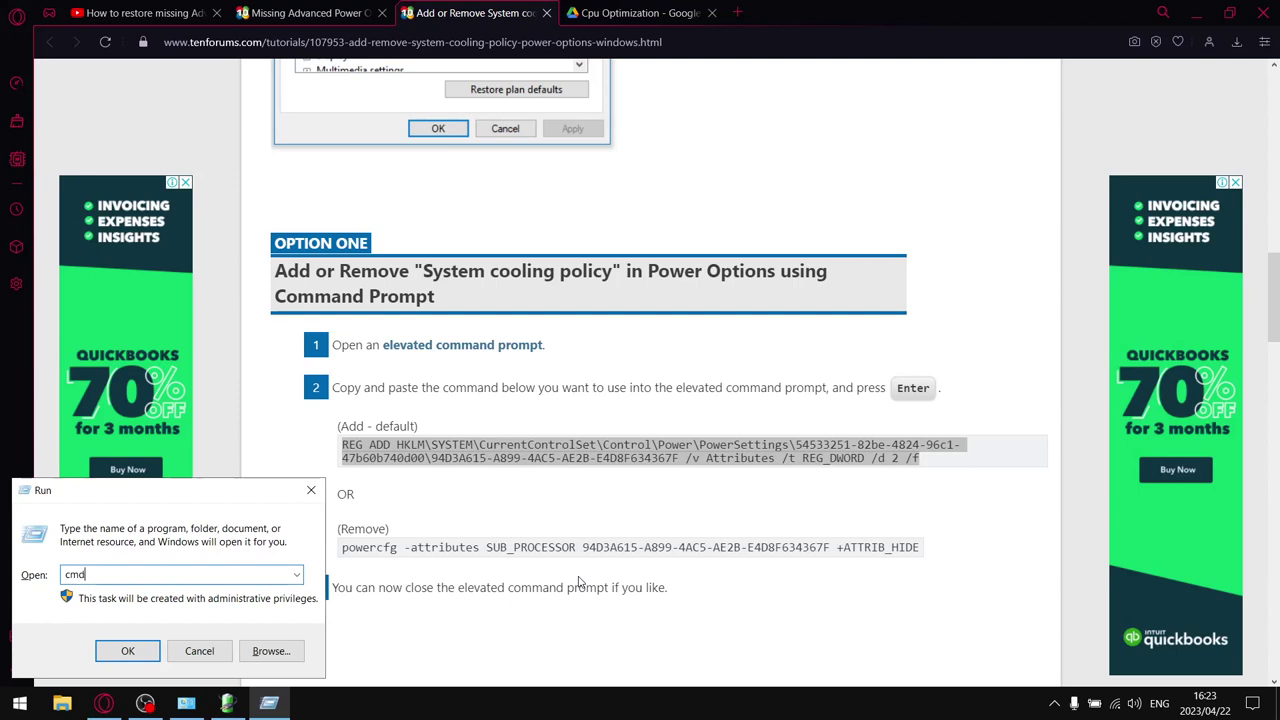
{"action": "key", "text": "Return"}
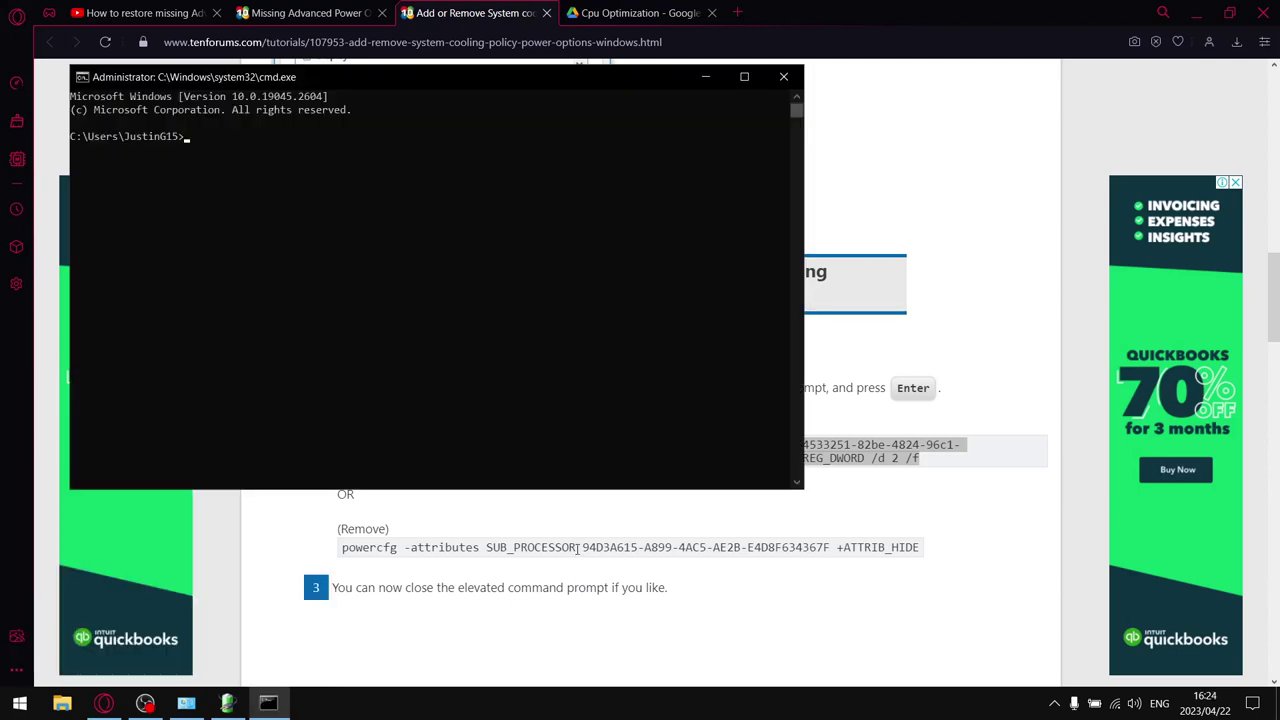
{"action": "right_click", "coordinate": [336, 163]}
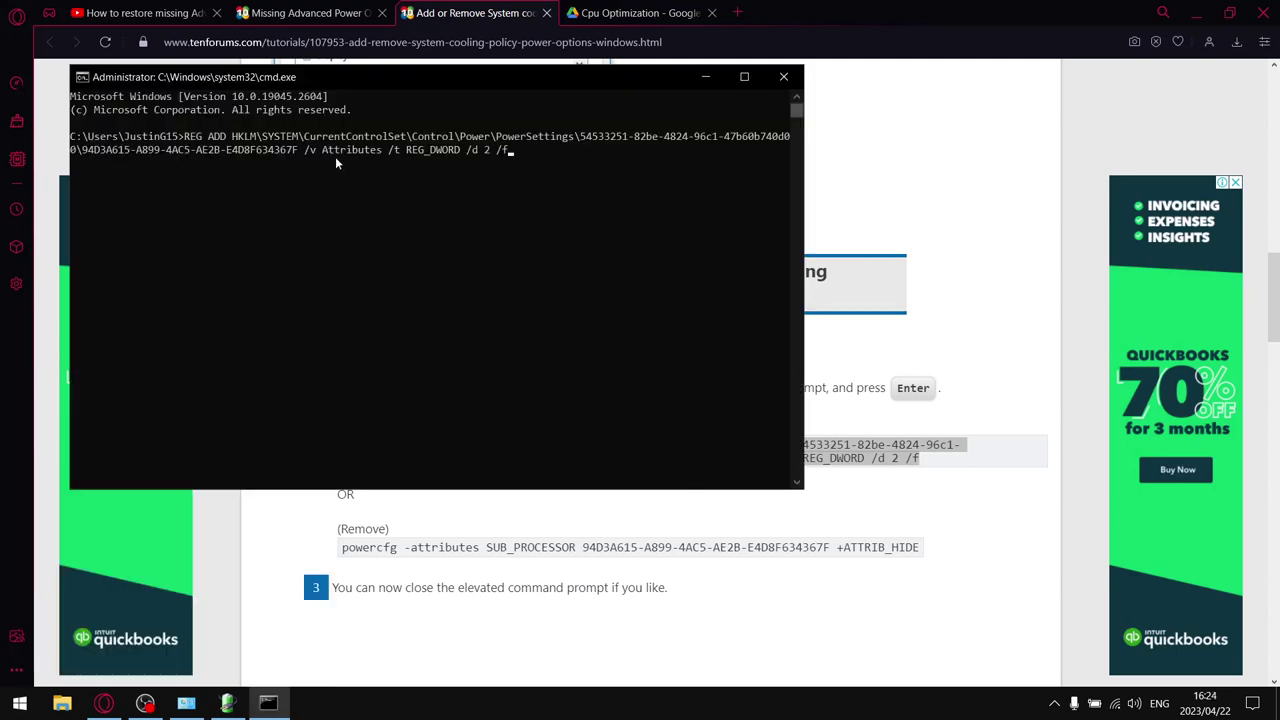
{"action": "key", "text": "Return"}
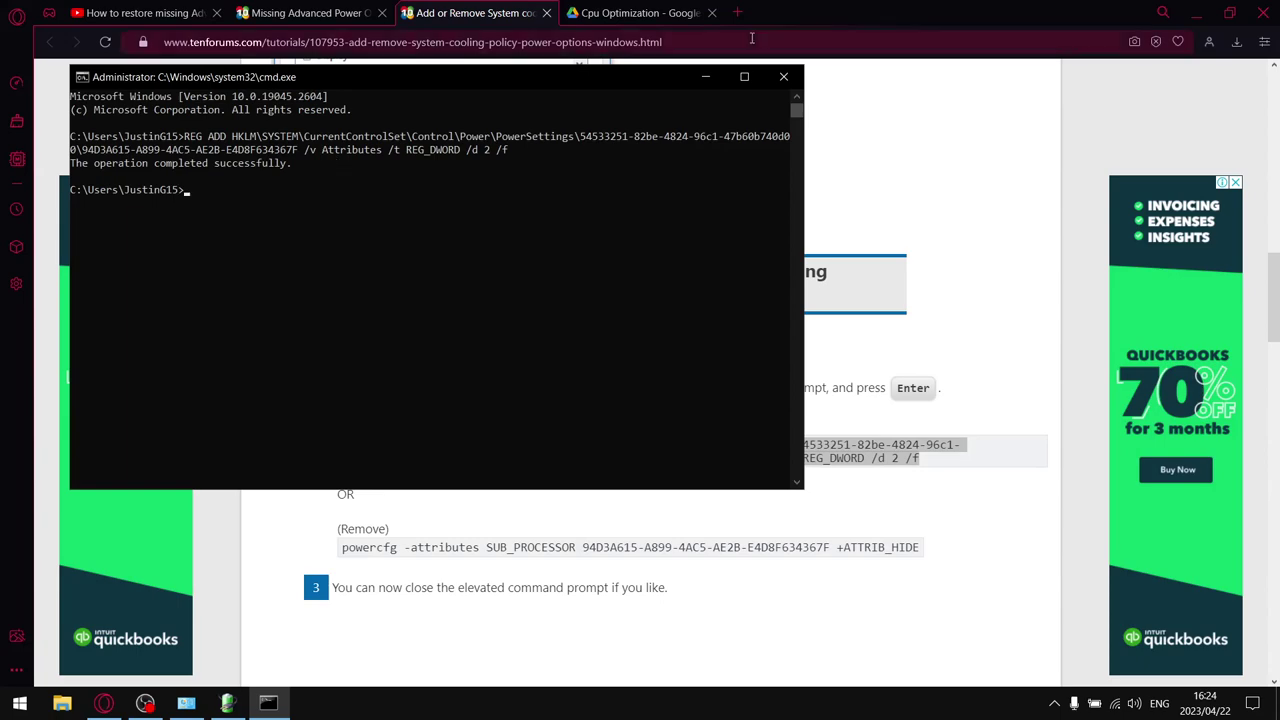
{"action": "left_click", "coordinate": [783, 76]}
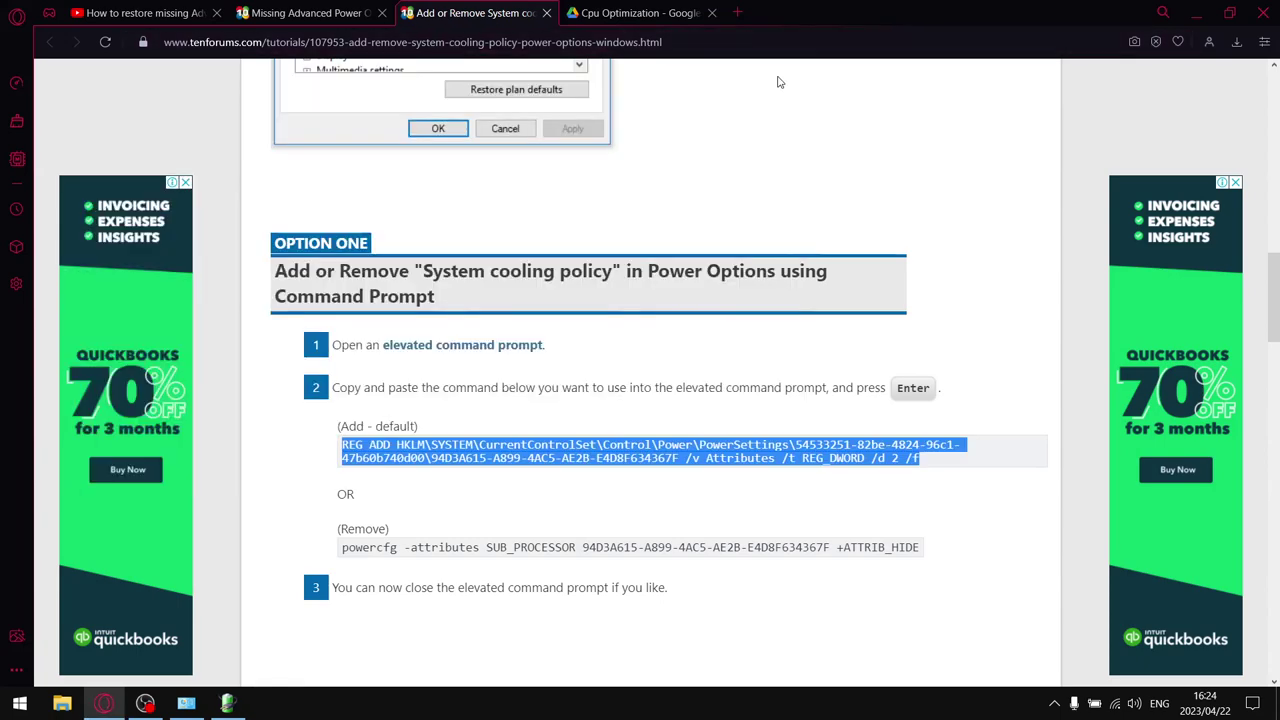
Return to the Bitsum Highest Performance advanced power settings and check the wireless adapter Power Saving Mode and Sleep after values.
{"action": "left_click", "coordinate": [1198, 12]}
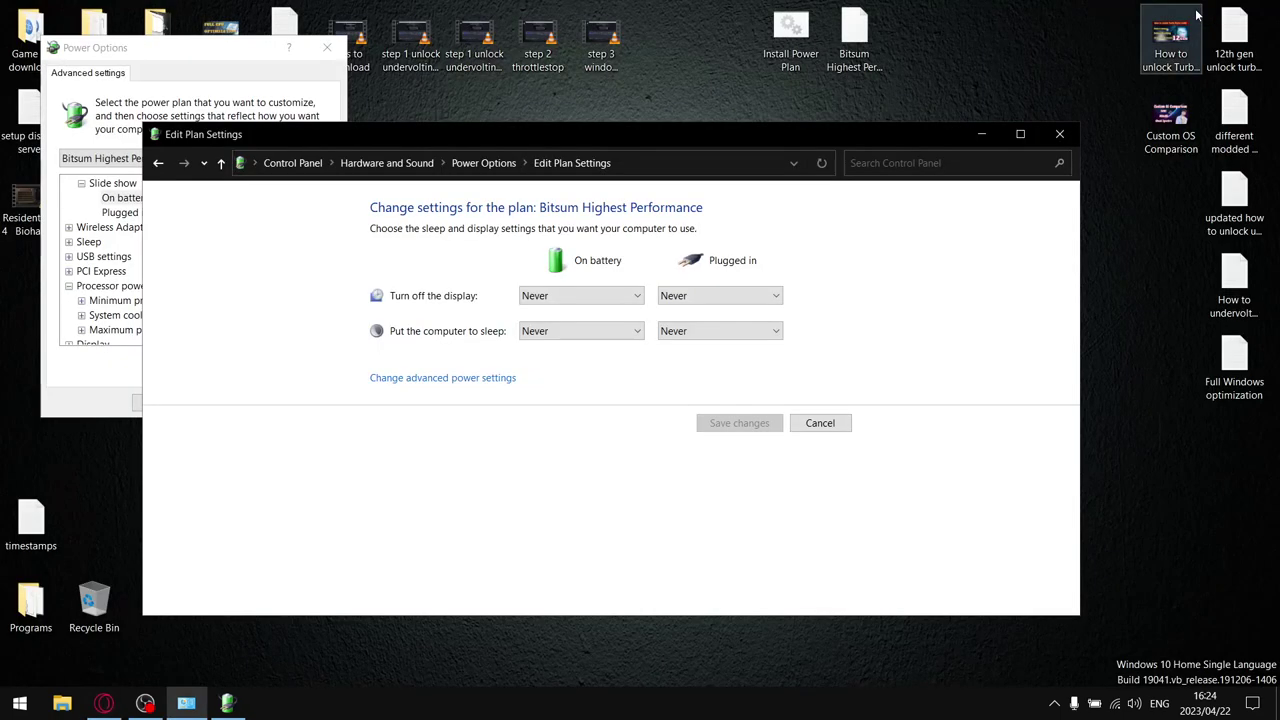
{"action": "left_click", "coordinate": [434, 379]}
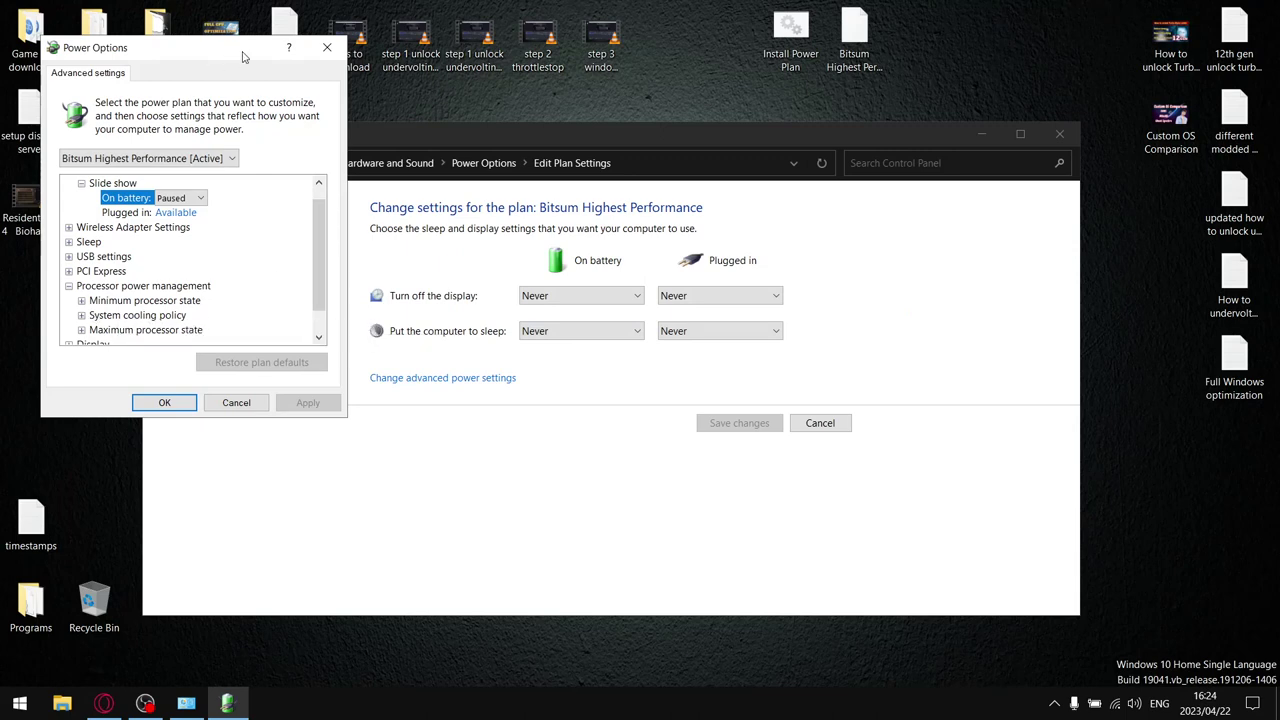
{"action": "left_click_drag", "start_coordinate": [242, 57], "coordinate": [612, 33]}
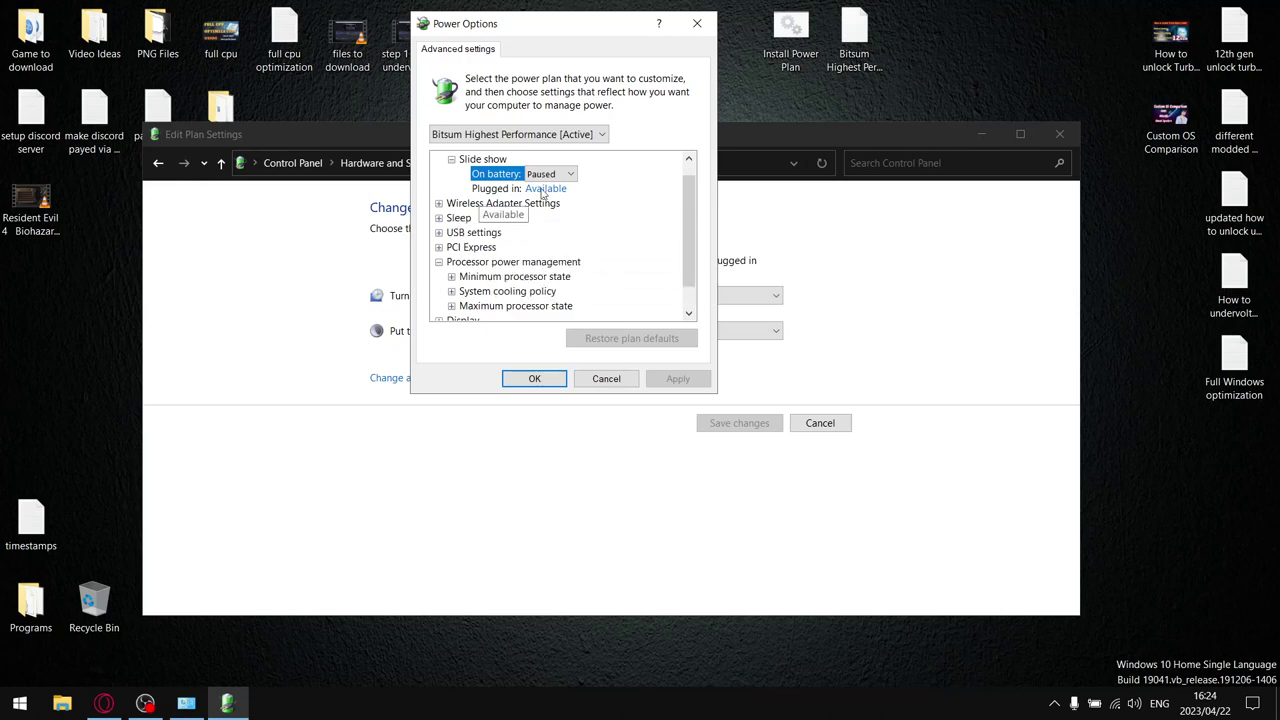
{"action": "left_click", "coordinate": [438, 203]}
{"action": "left_click", "coordinate": [451, 218]}
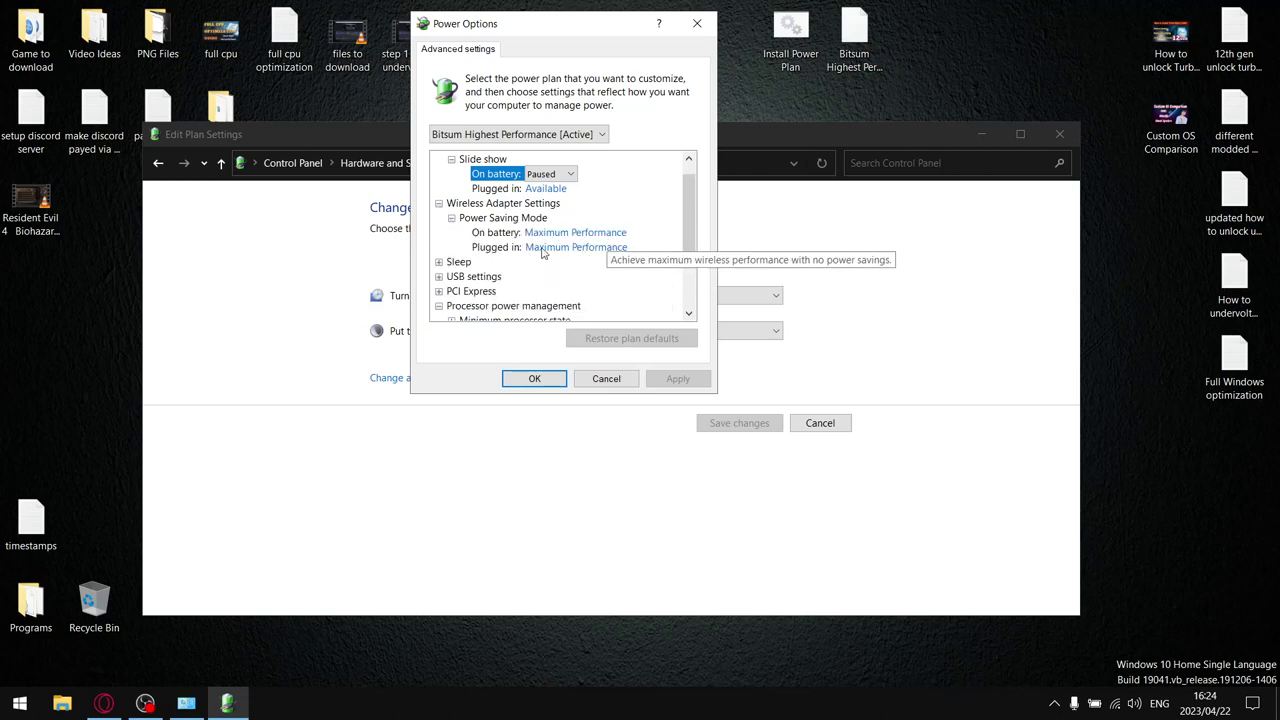
{"action": "left_click", "coordinate": [438, 262]}
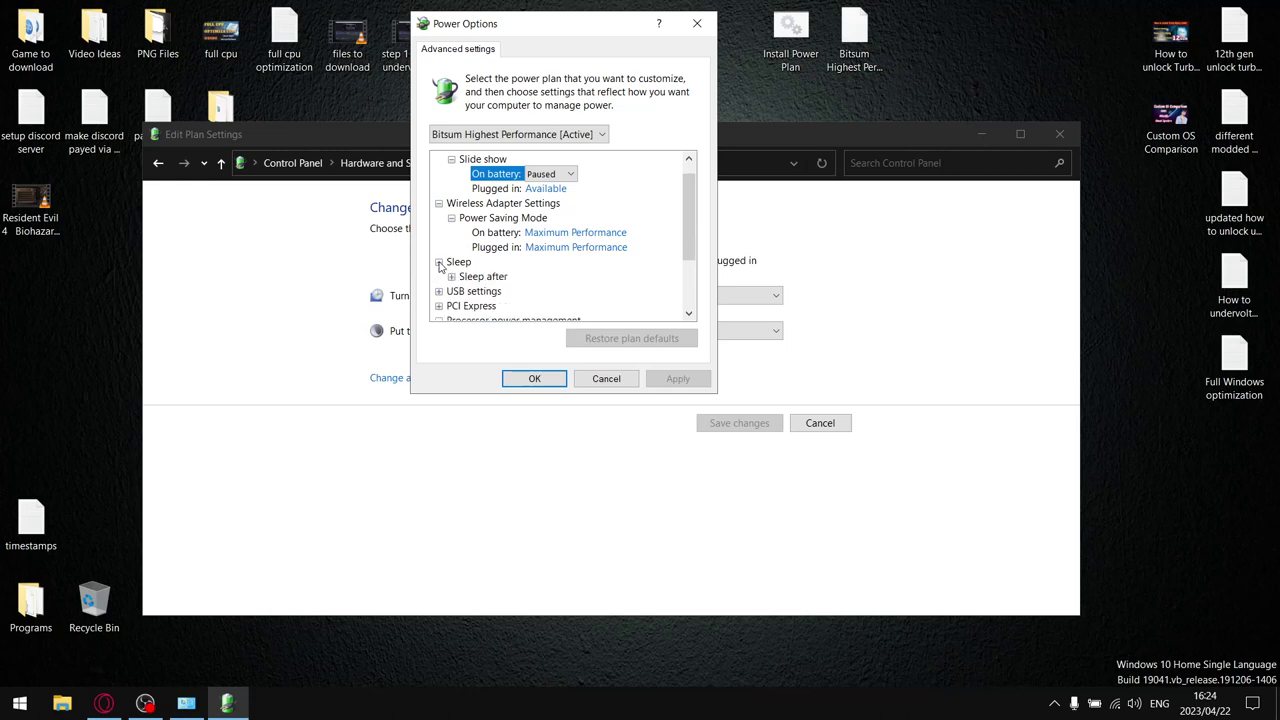
{"action": "left_click", "coordinate": [451, 277]}
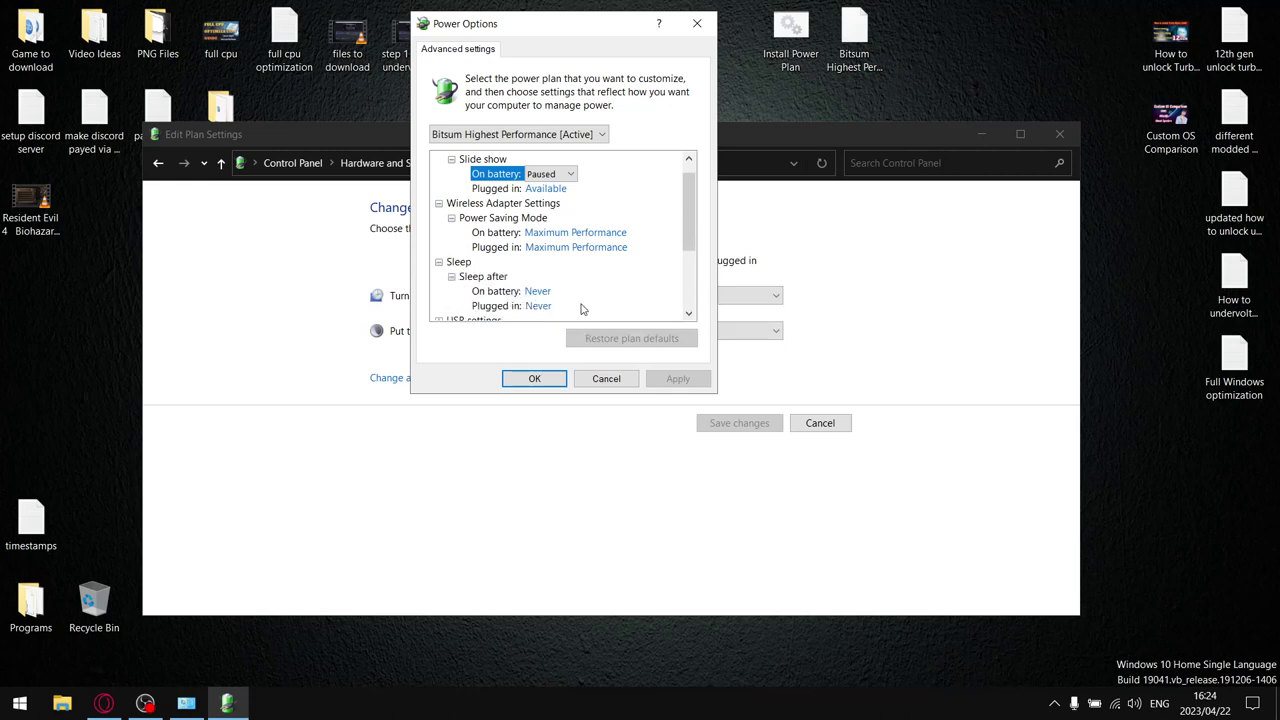
Check the USB selective suspend setting and the PCI Express Link State Power Management values.
{"action": "left_click_drag", "start_coordinate": [692, 222], "coordinate": [690, 266]}
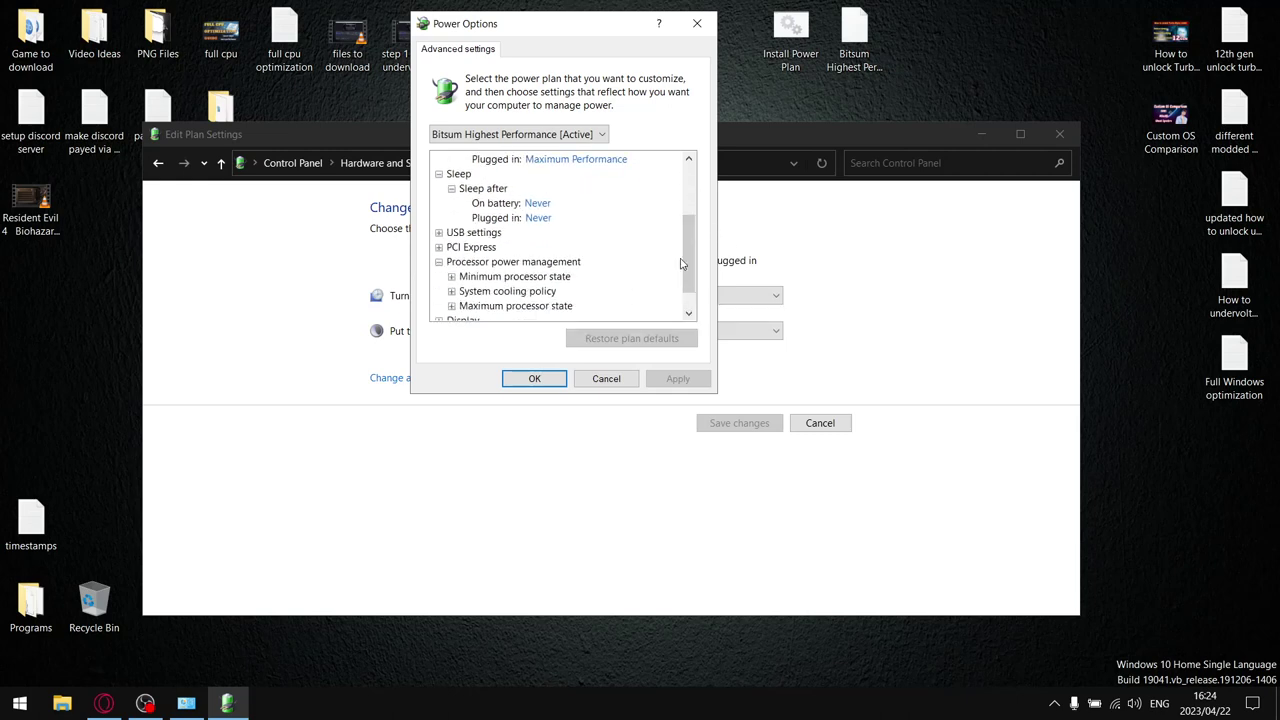
{"action": "left_click", "coordinate": [438, 233]}
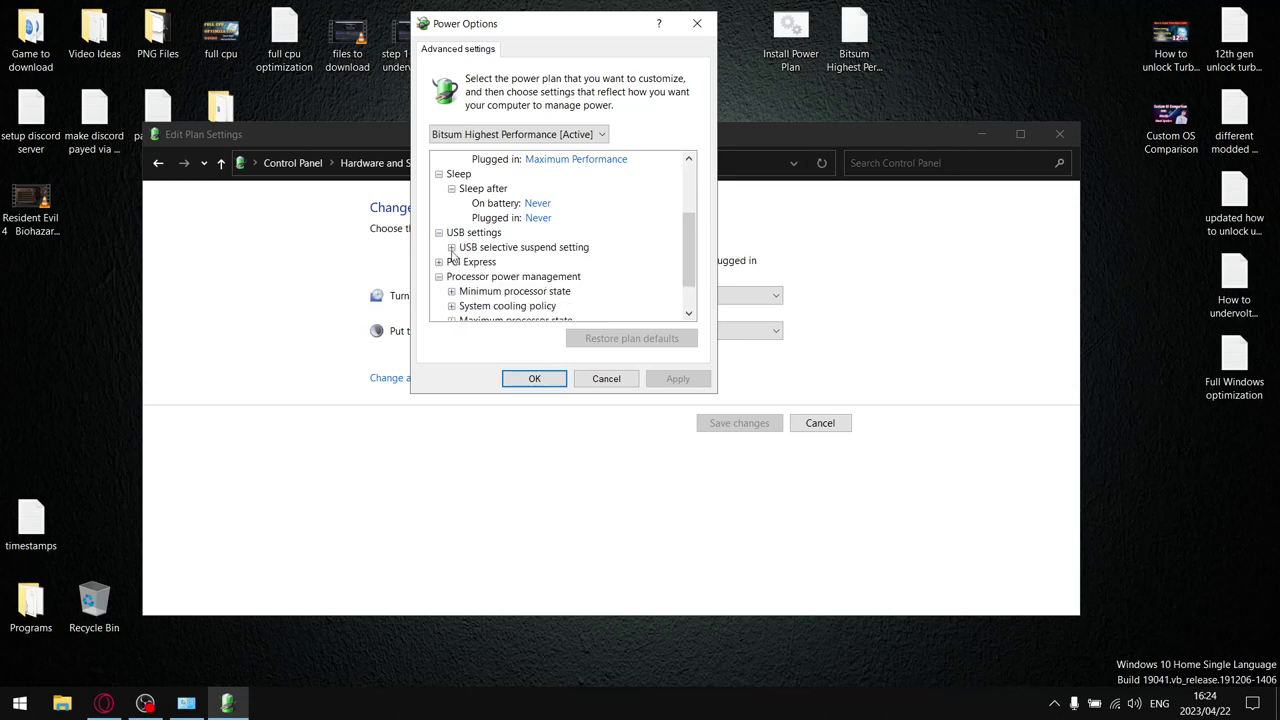
{"action": "left_click", "coordinate": [451, 247]}
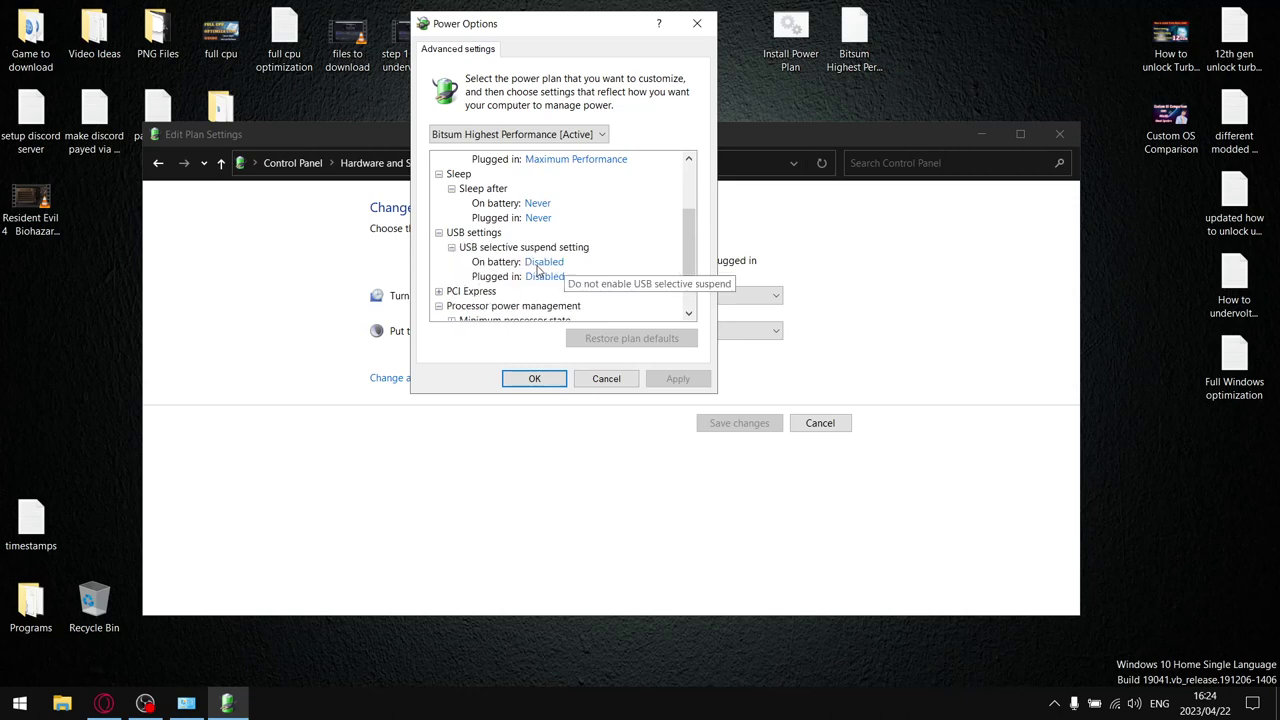
{"action": "left_click", "coordinate": [439, 291]}
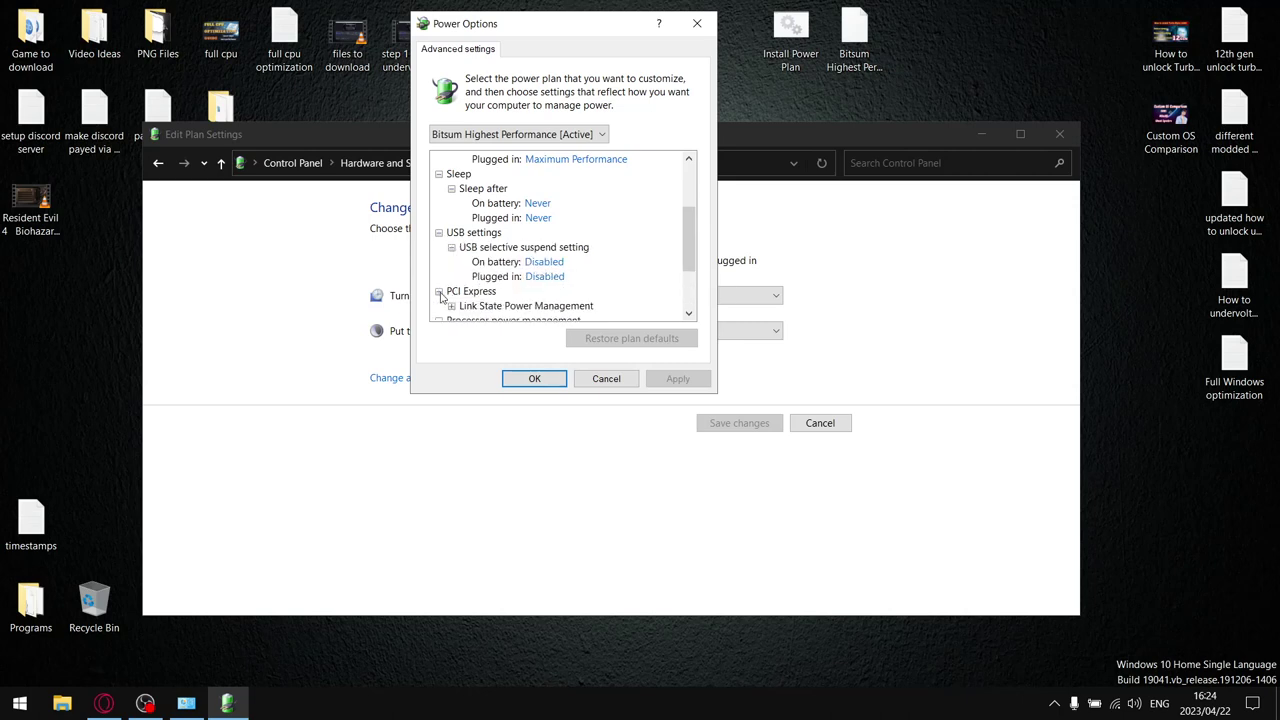
{"action": "left_click", "coordinate": [452, 306]}
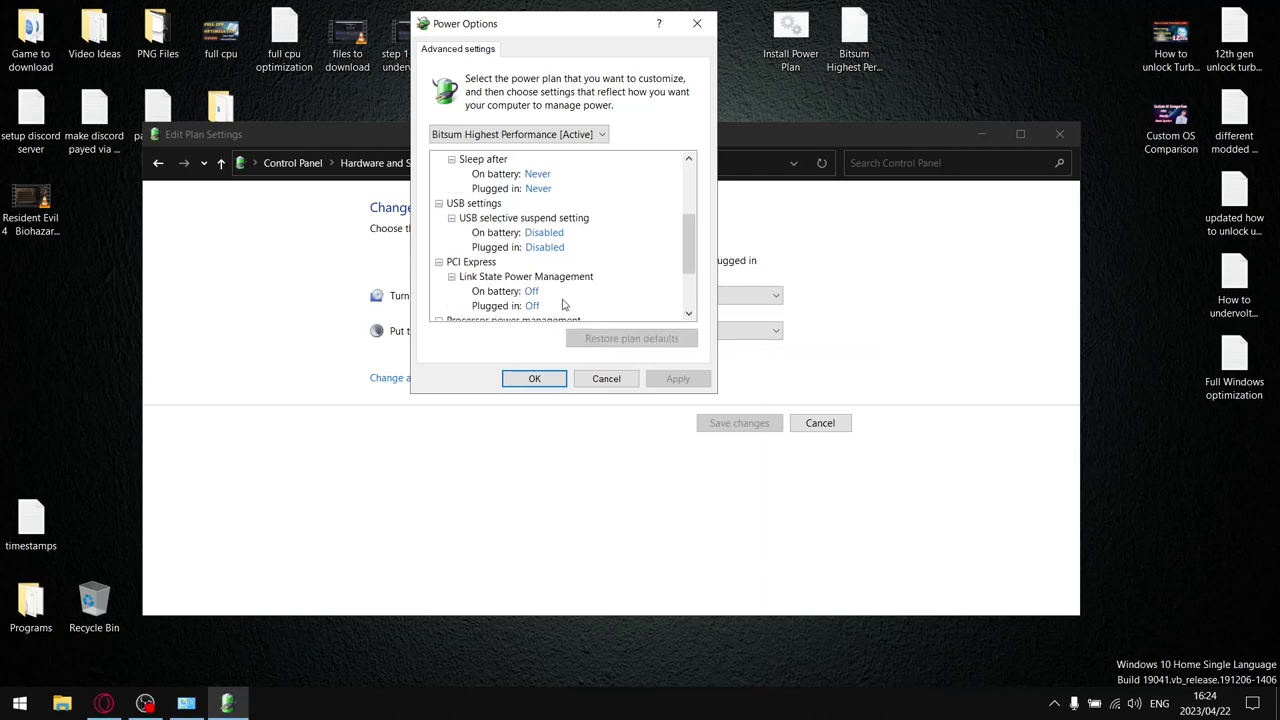
Check the minimum processor state, System cooling policy and maximum processor state under Processor power management.
{"action": "left_click_drag", "start_coordinate": [689, 257], "coordinate": [695, 290]}
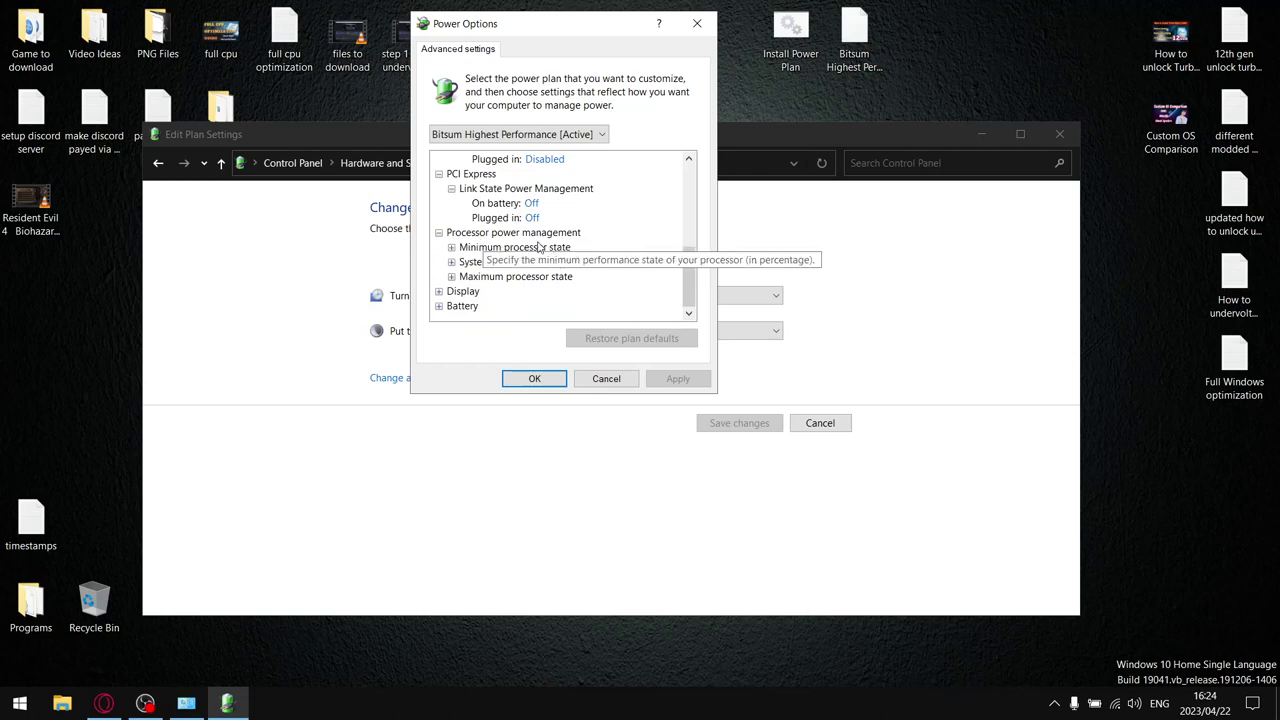
{"action": "left_click", "coordinate": [451, 248]}
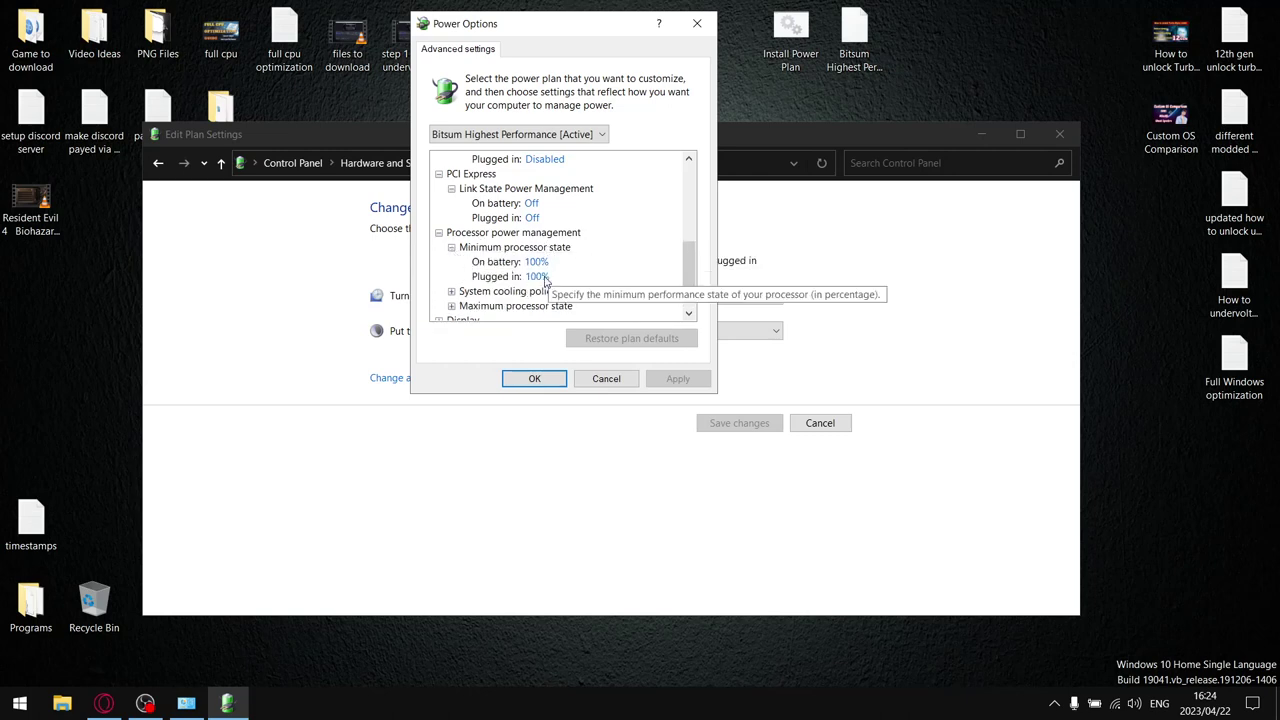
{"action": "left_click", "coordinate": [451, 291]}
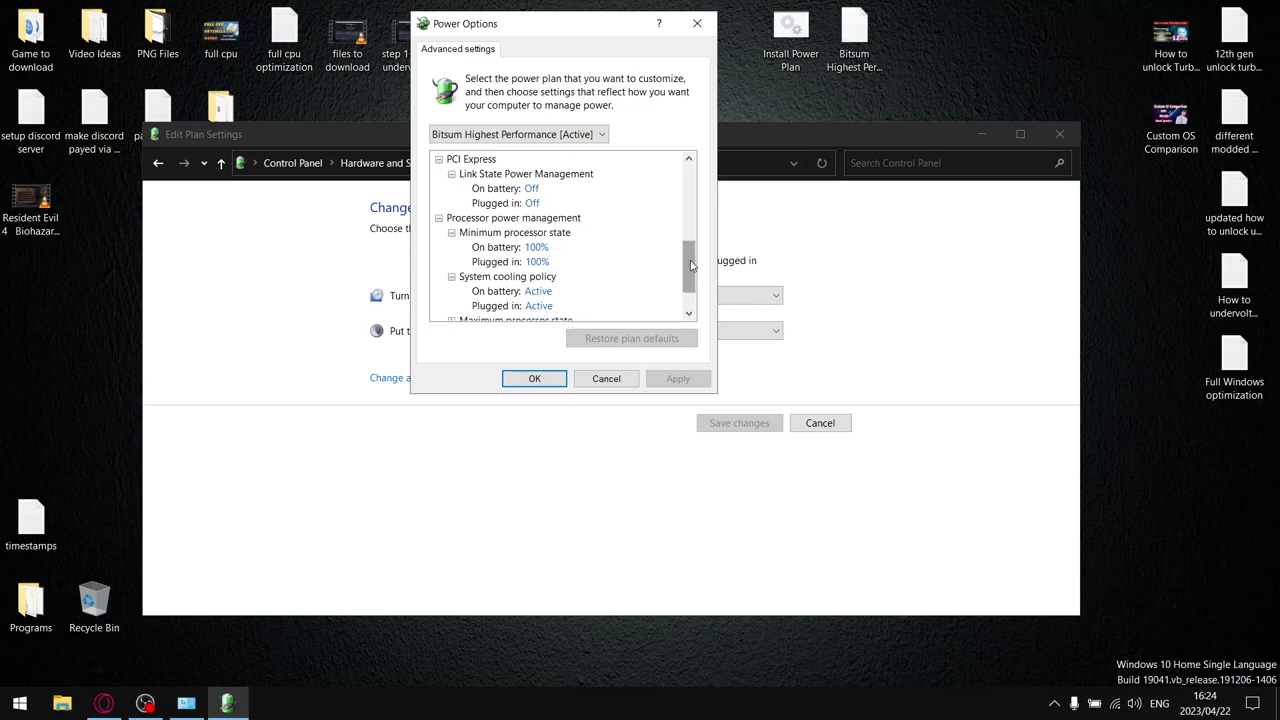
{"action": "scroll", "coordinate": [690, 267], "scroll_direction": "down", "scroll_amount": 1}
{"action": "left_click", "coordinate": [451, 277]}
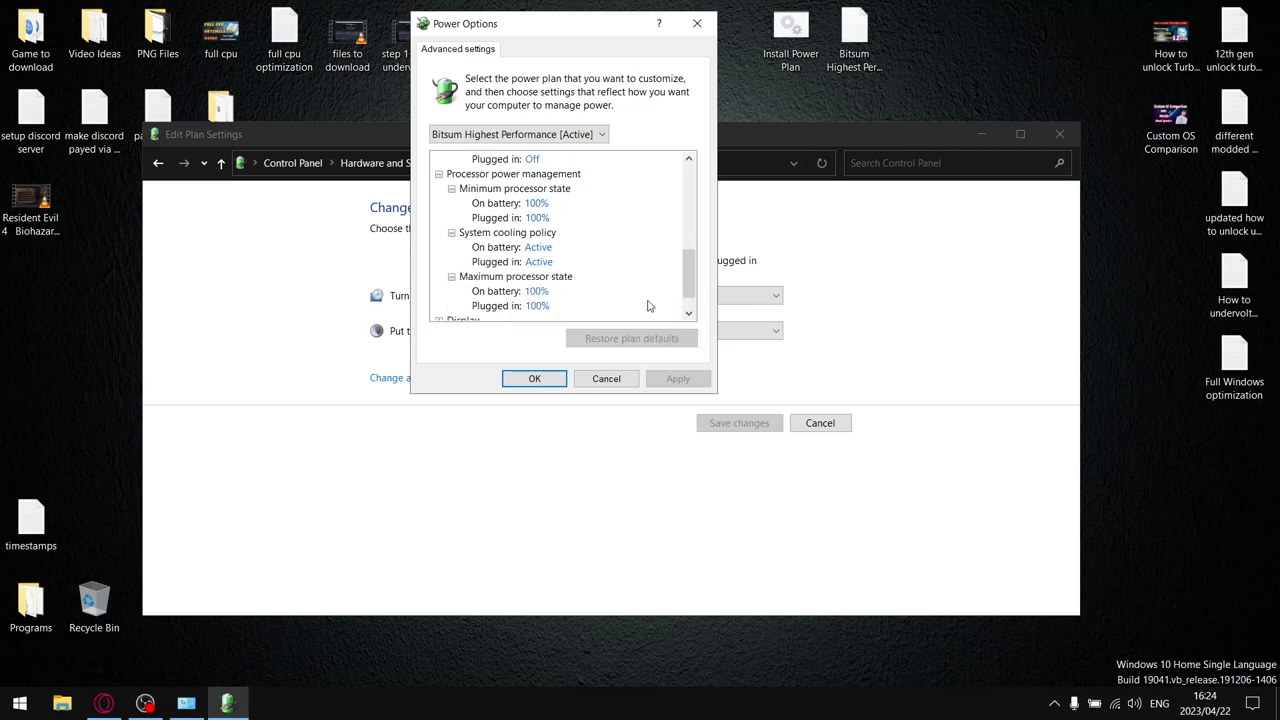
Check the Turn off display after values, accept the advanced power settings and close the plan settings window.
{"action": "scroll", "coordinate": [689, 284], "scroll_direction": "down", "scroll_amount": 1}
{"action": "left_click", "coordinate": [440, 291]}
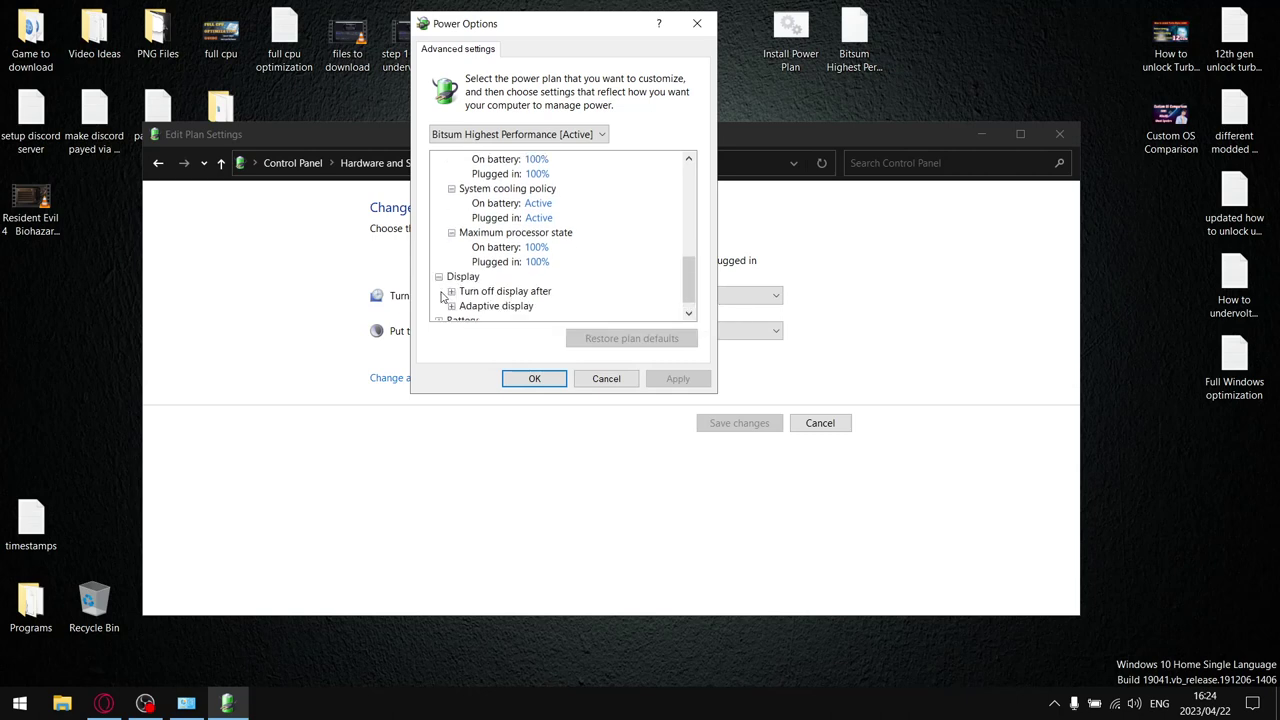
{"action": "left_click", "coordinate": [451, 291]}
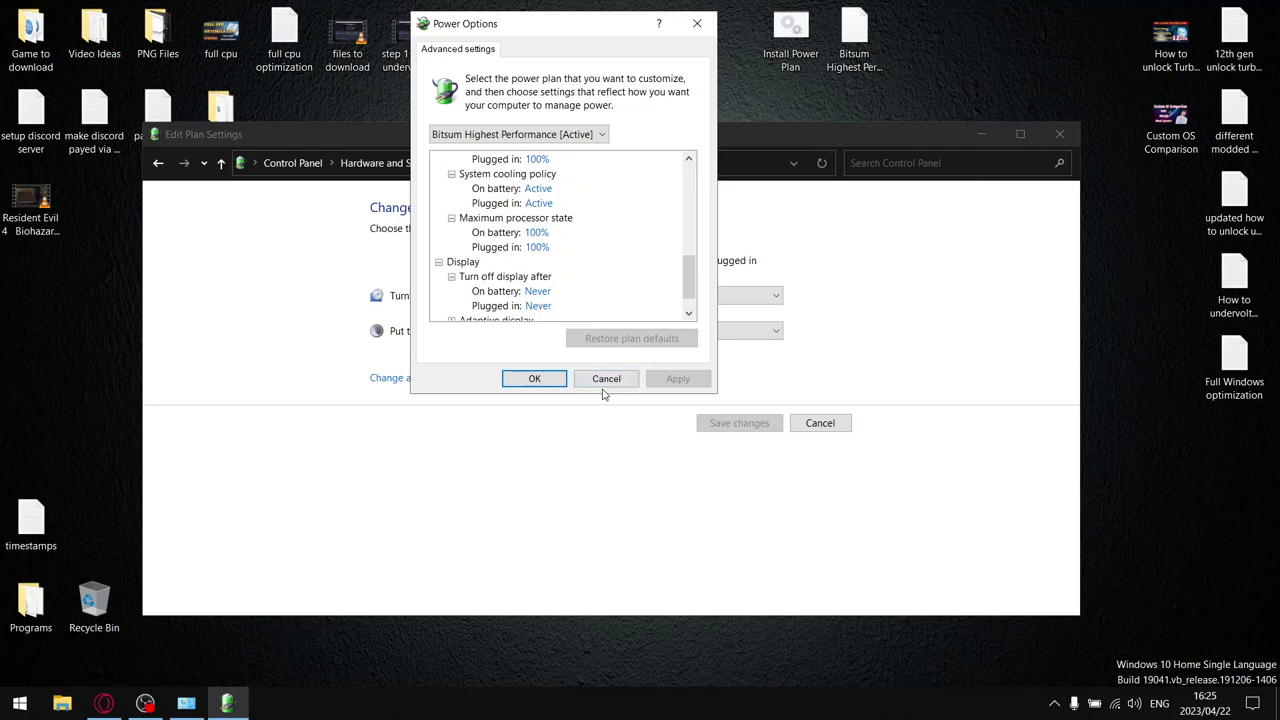
{"action": "left_click", "coordinate": [528, 381]}
{"action": "left_click", "coordinate": [1060, 134]}
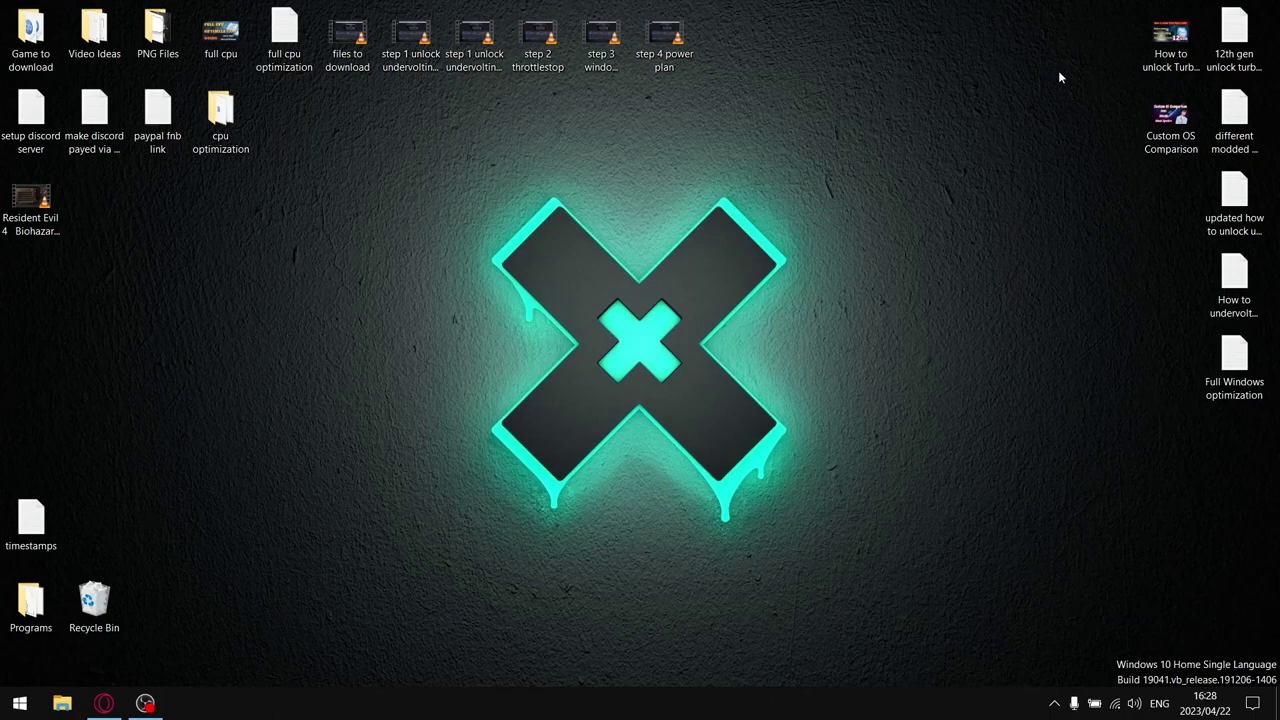
Open the Delivery Optimization page of Update & Security in Windows Settings and check whether downloads from other PCs are allowed.
{"action": "left_click", "coordinate": [20, 703]}
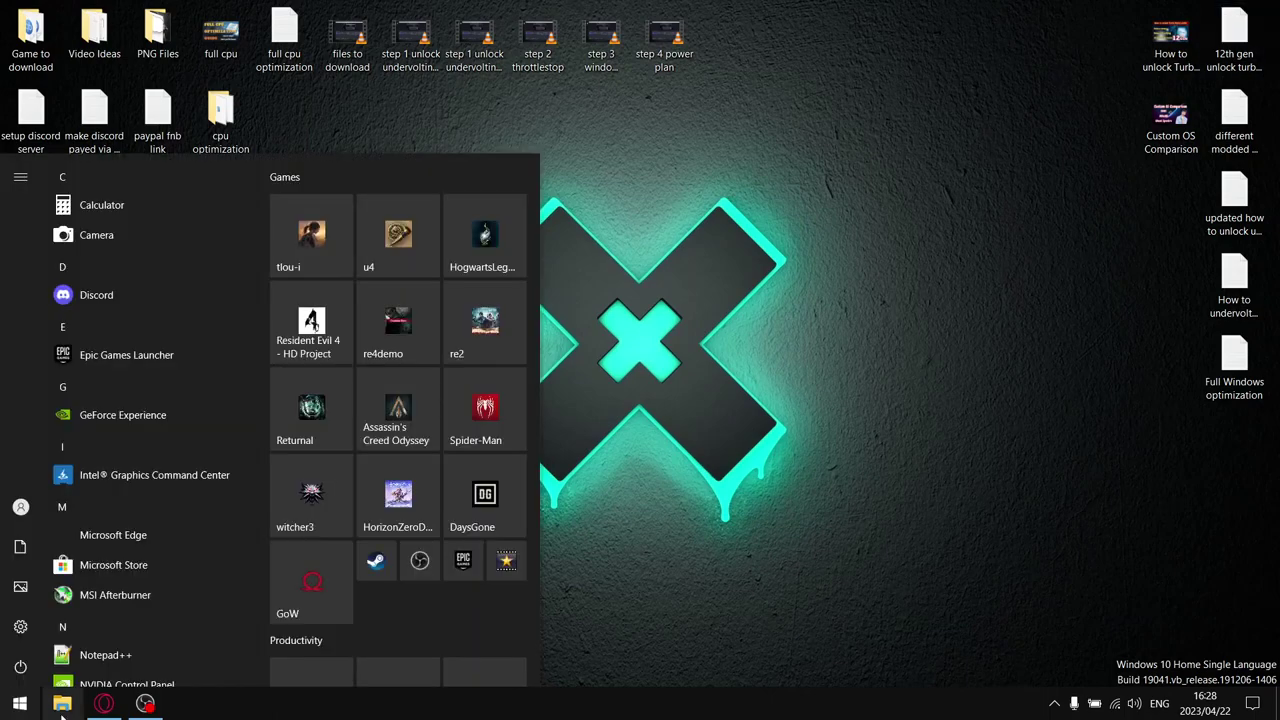
{"action": "left_click", "coordinate": [18, 630]}
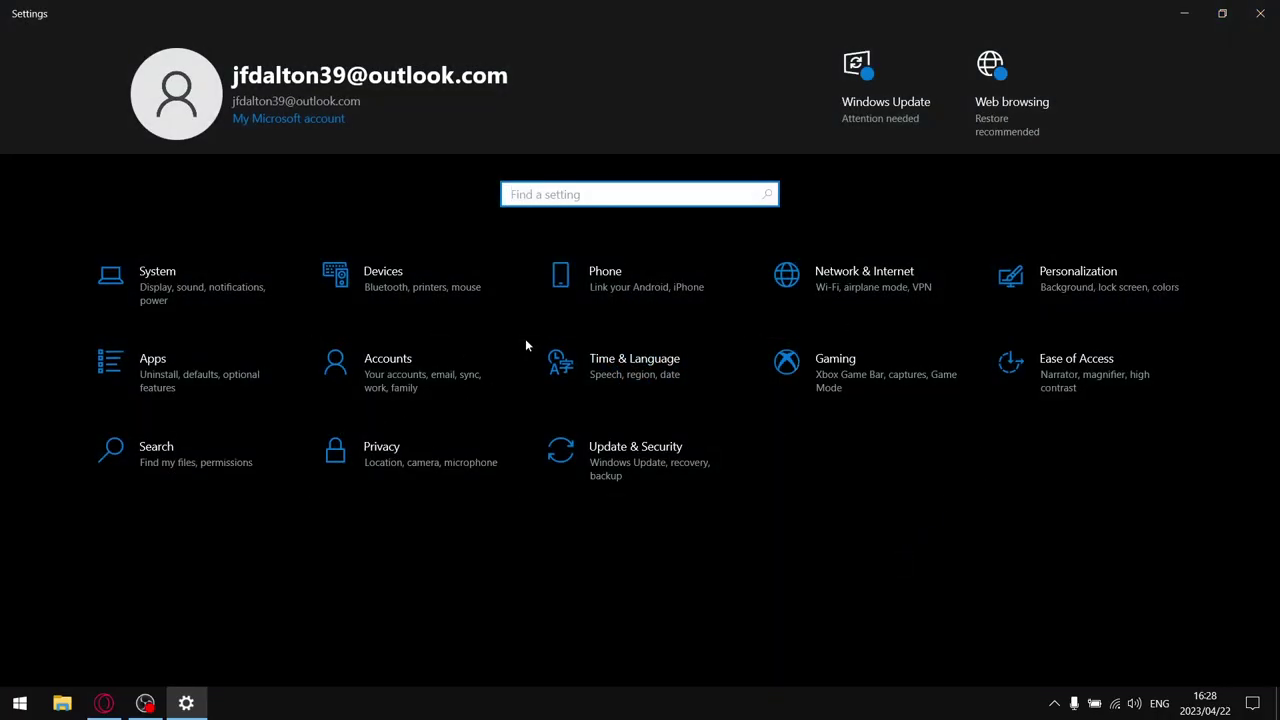
{"action": "left_click", "coordinate": [606, 456]}
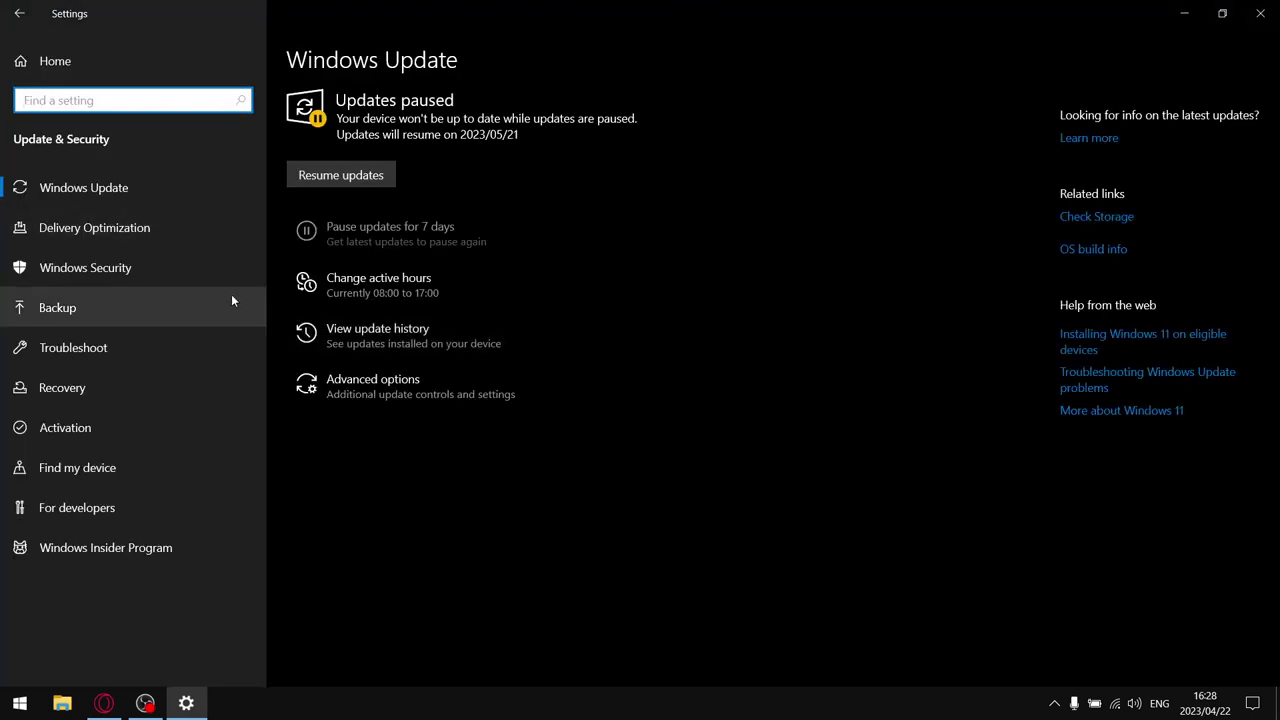
{"action": "left_click", "coordinate": [151, 234]}
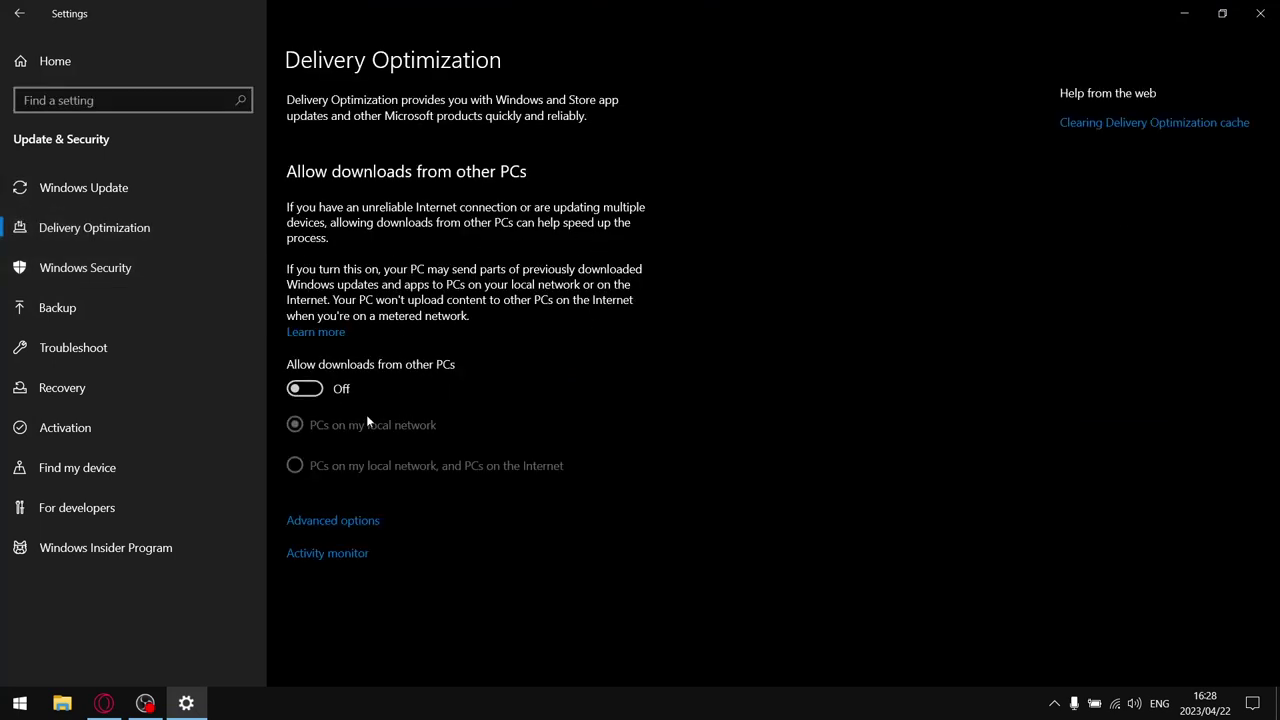
Look through the Windows Security, Backup, Troubleshoot, Recovery and Activation pages of Update & Security and return to the Settings home page.
{"action": "left_click", "coordinate": [96, 268]}
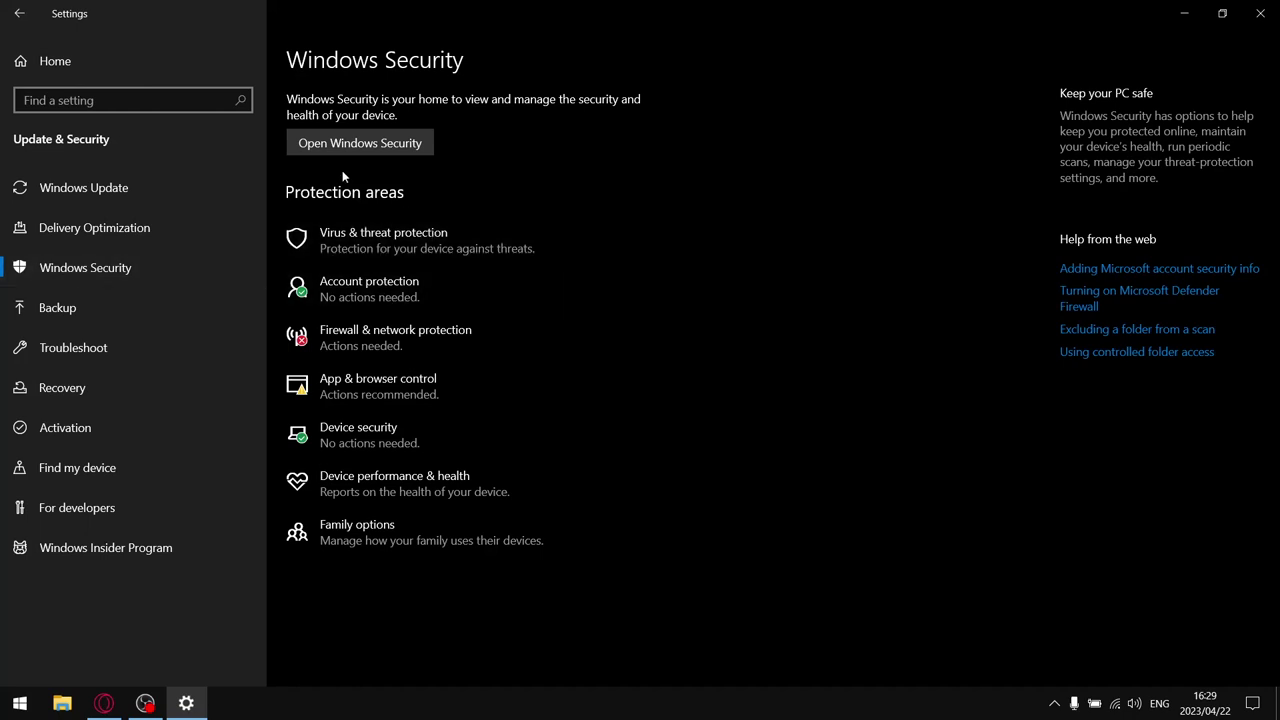
{"action": "left_click", "coordinate": [54, 316]}
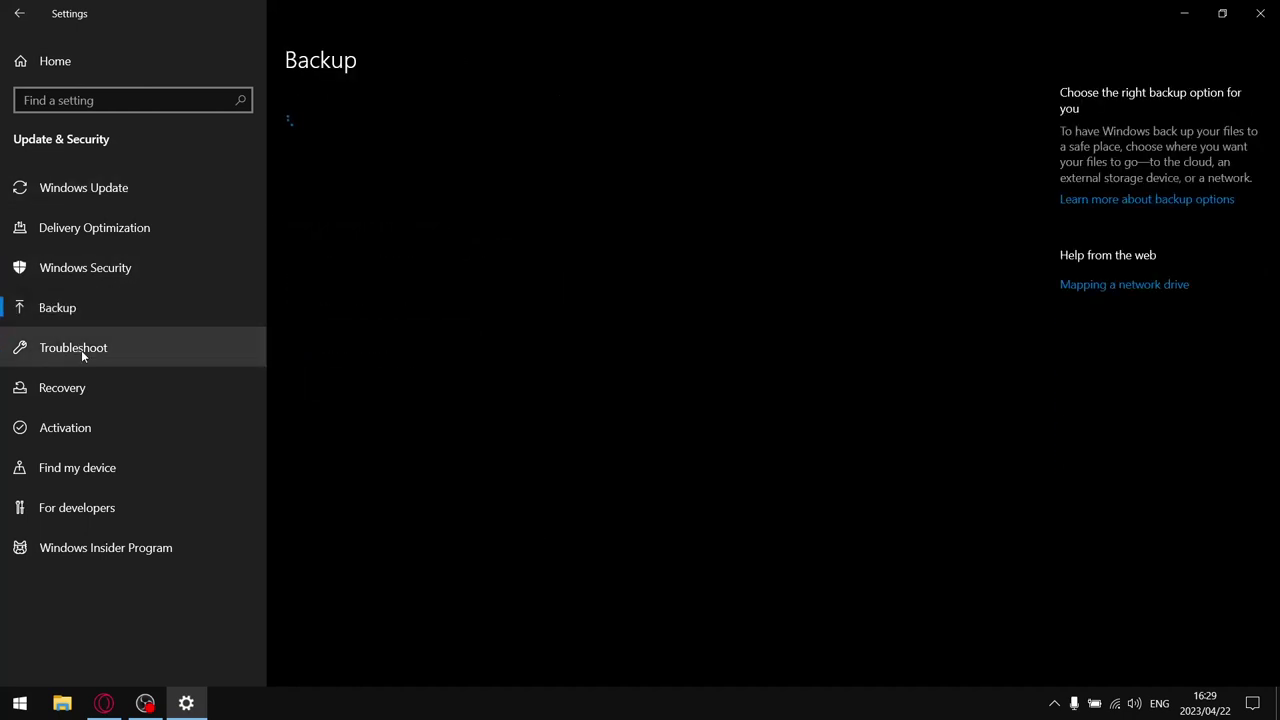
{"action": "left_click", "coordinate": [80, 358]}
{"action": "left_click", "coordinate": [83, 393]}
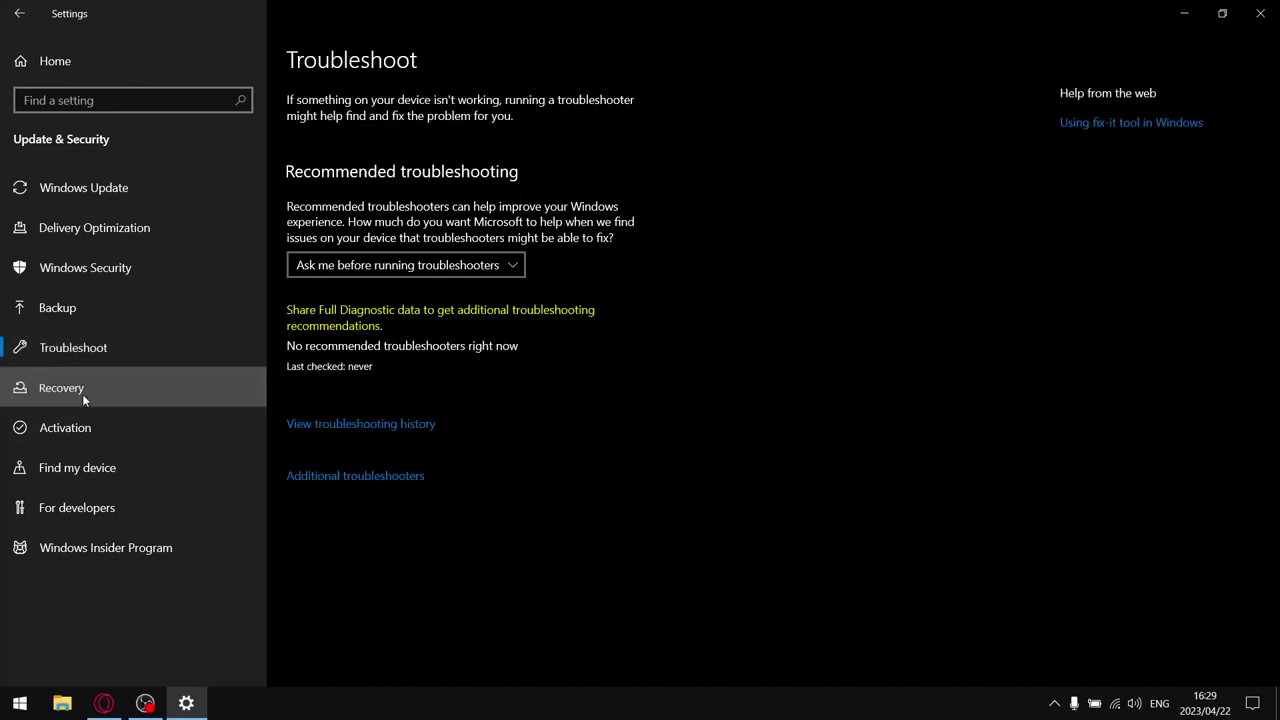
{"action": "left_click", "coordinate": [84, 444]}
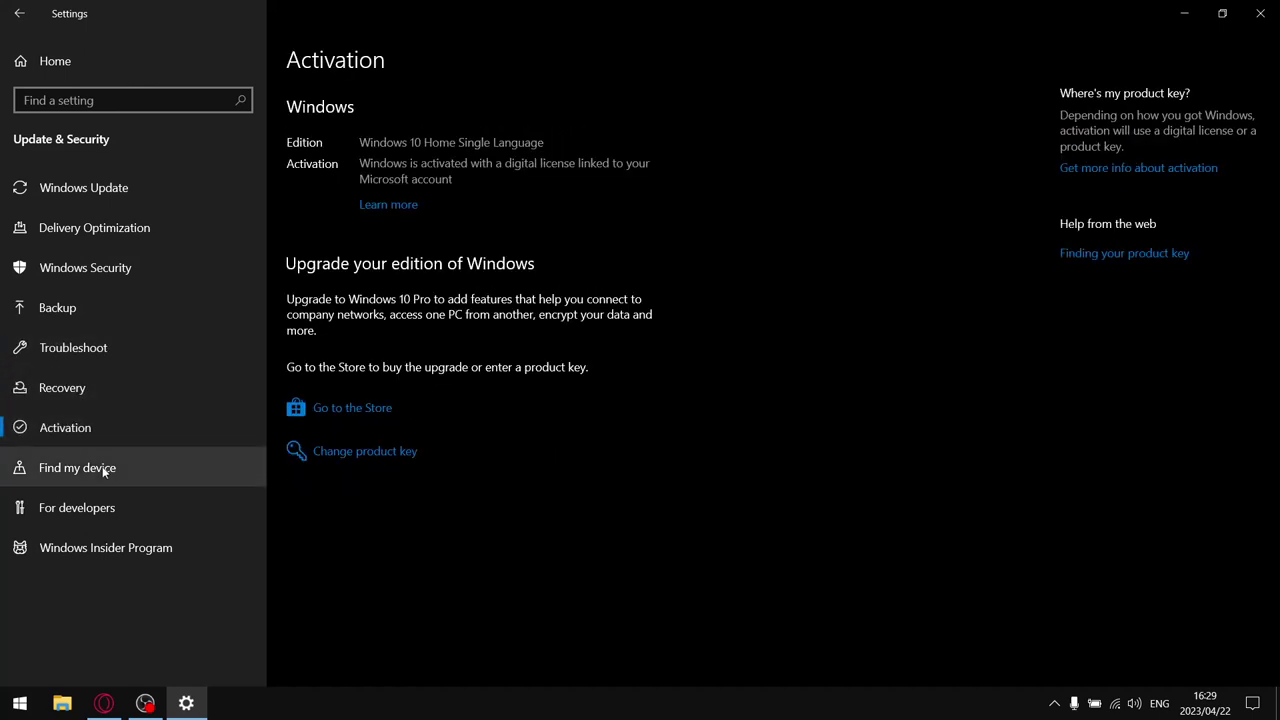
{"action": "left_click", "coordinate": [21, 16]}
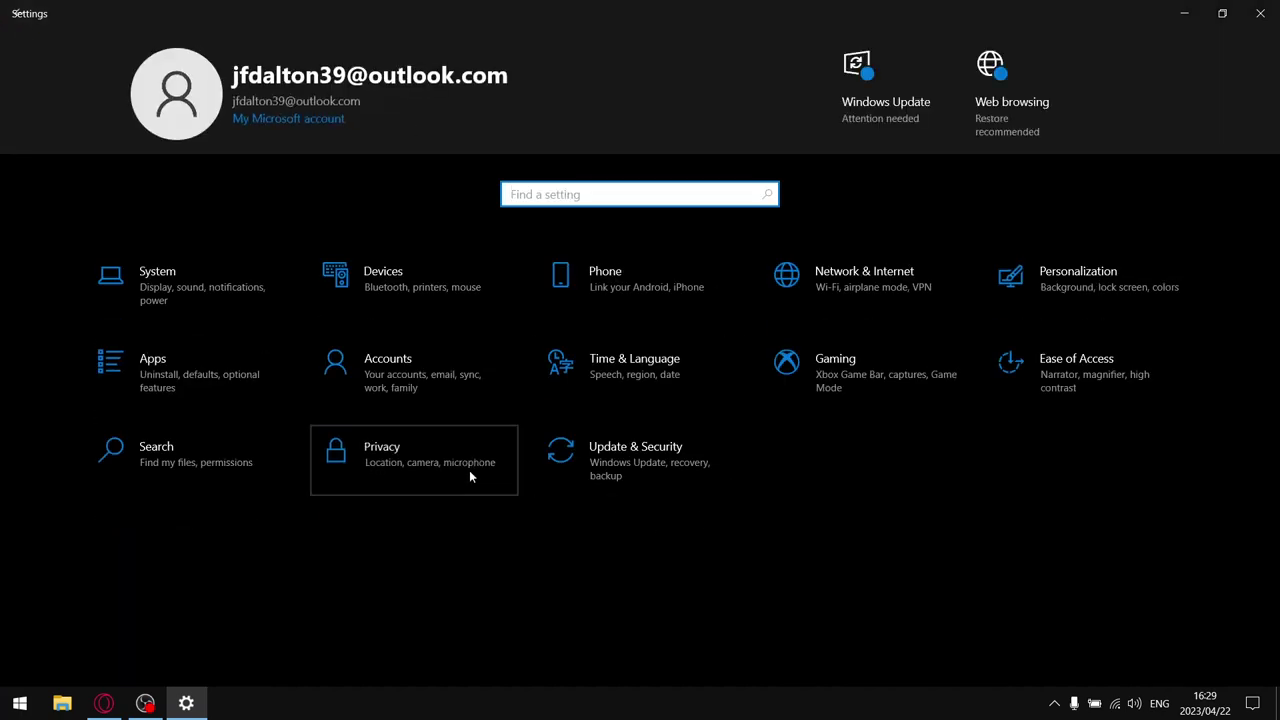
Review the Windows permissions under Privacy: General, Speech, Inking & typing personalization, Diagnostics & feedback and Activity history.
{"action": "left_click", "coordinate": [469, 470]}
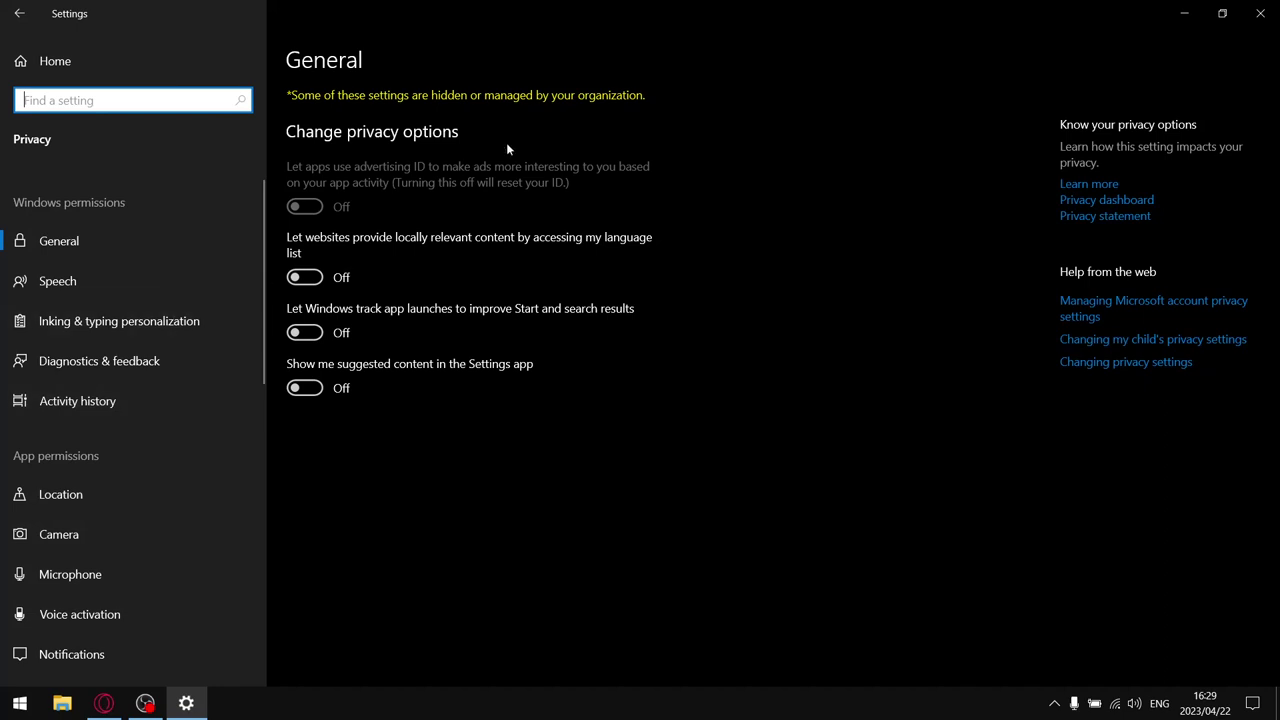
{"action": "left_click", "coordinate": [43, 241]}
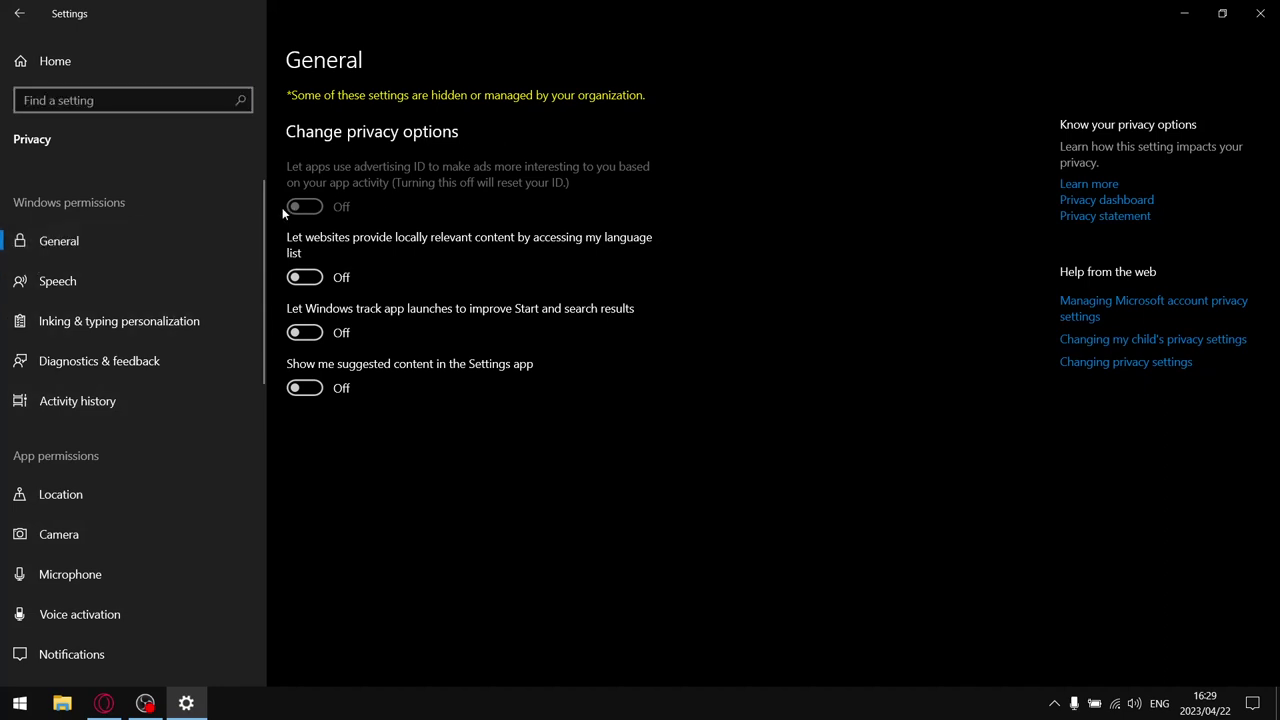
{"action": "left_click", "coordinate": [70, 285]}
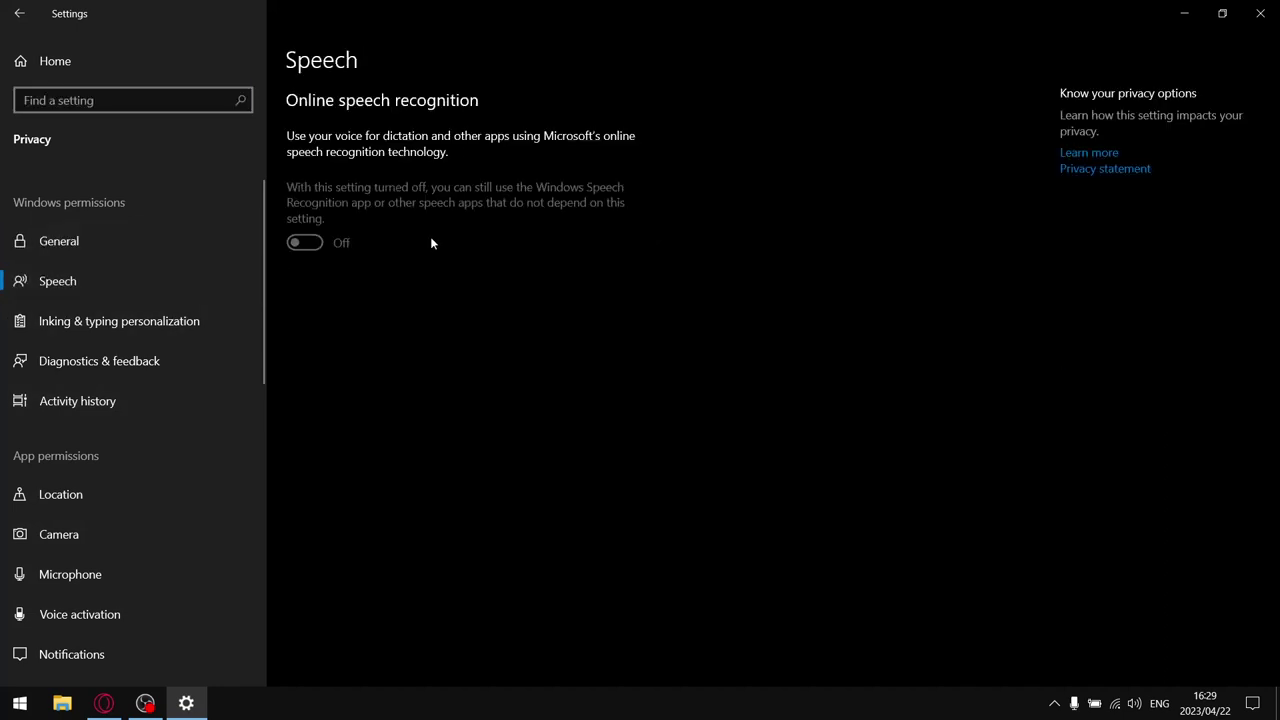
{"action": "left_click", "coordinate": [170, 325]}
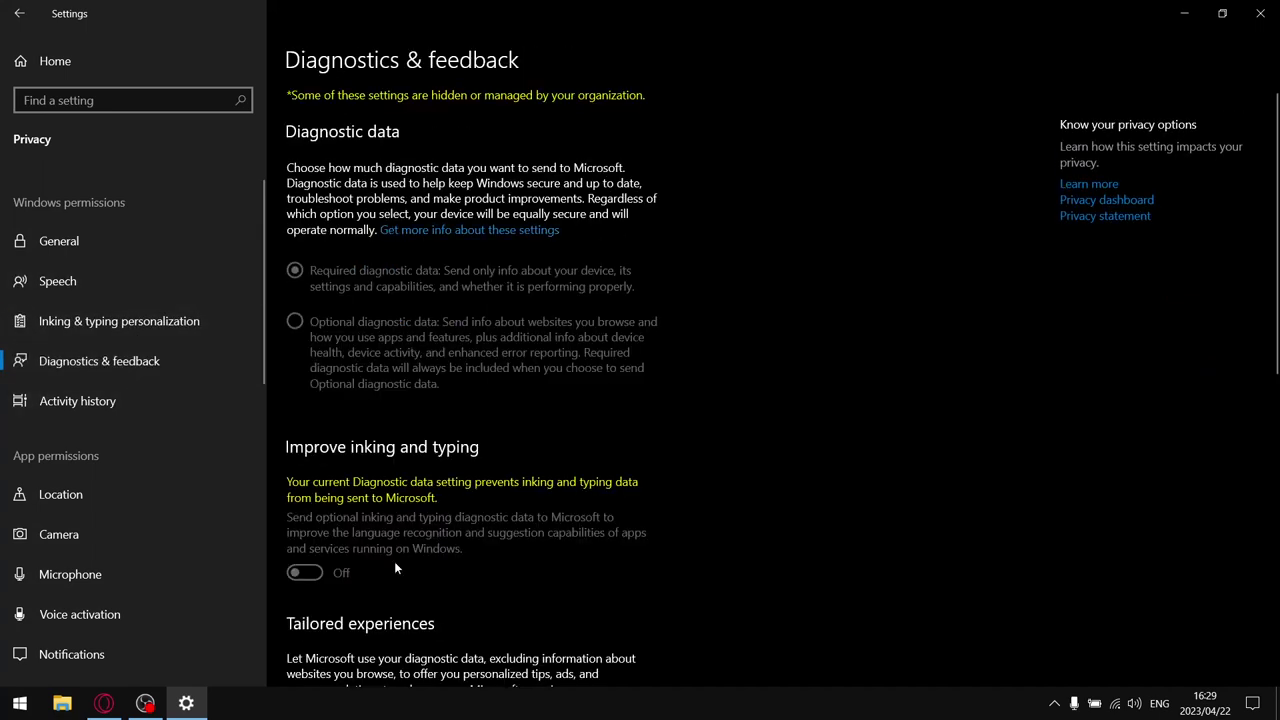
{"action": "left_click", "coordinate": [58, 414]}
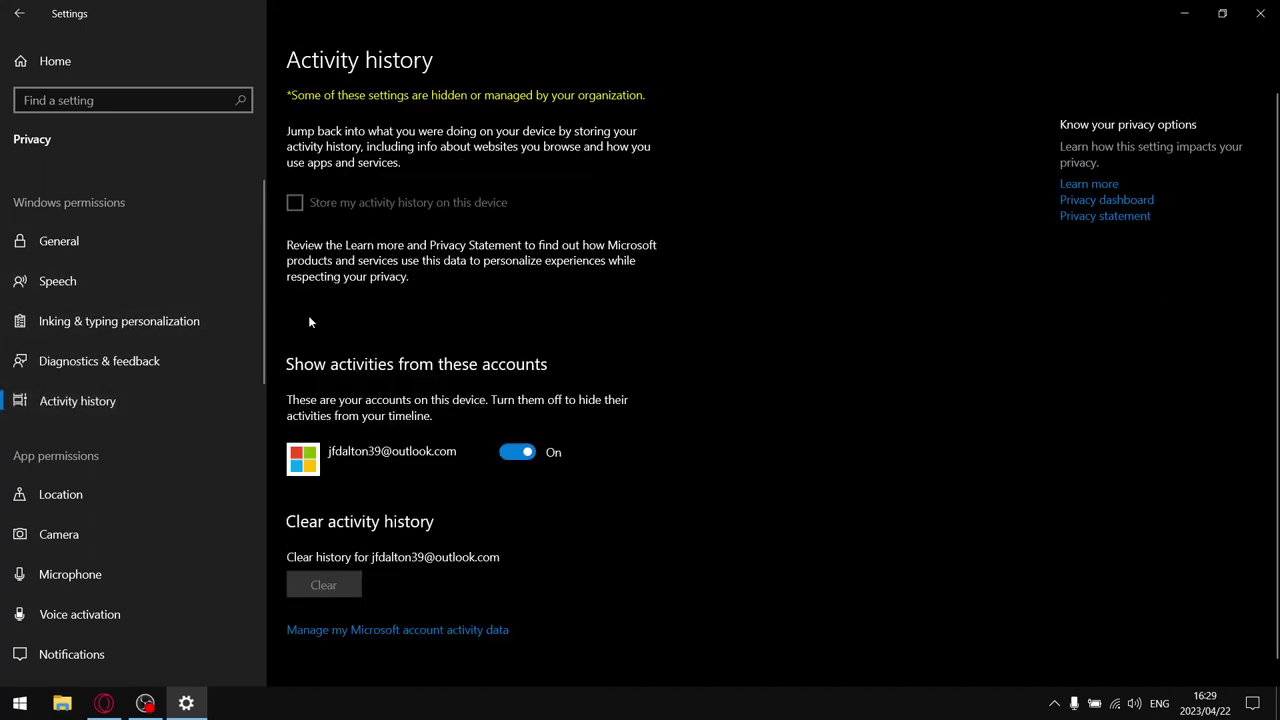
Check the Camera, Microphone and Background apps permissions under Privacy and return to the Settings home page.
{"action": "scroll", "coordinate": [150, 330], "scroll_direction": "down", "scroll_amount": 3}
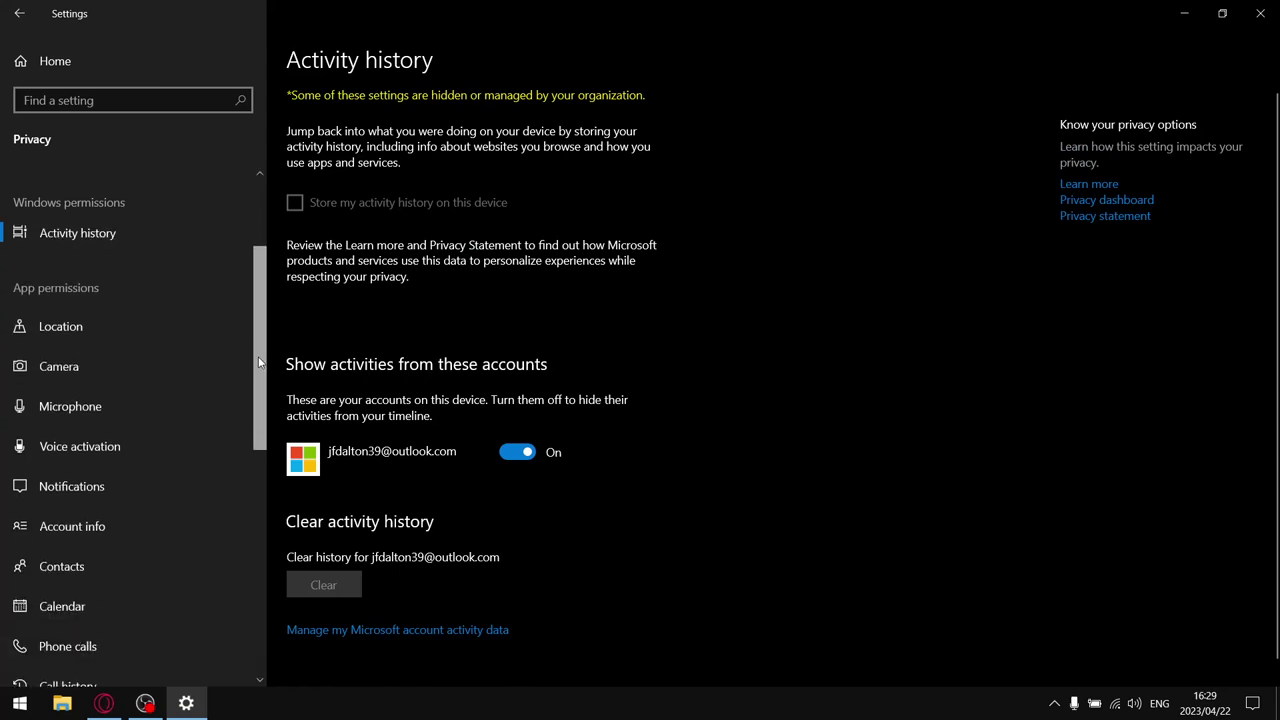
{"action": "left_click", "coordinate": [87, 371]}
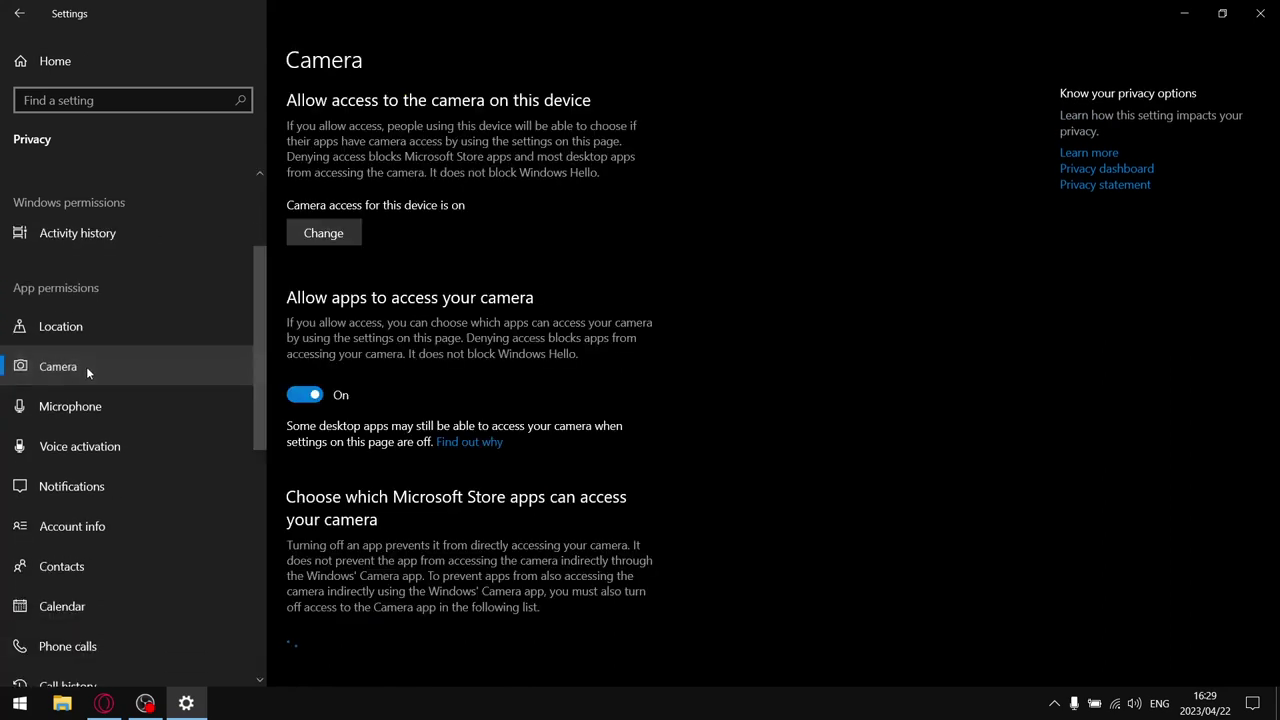
{"action": "left_click", "coordinate": [52, 414]}
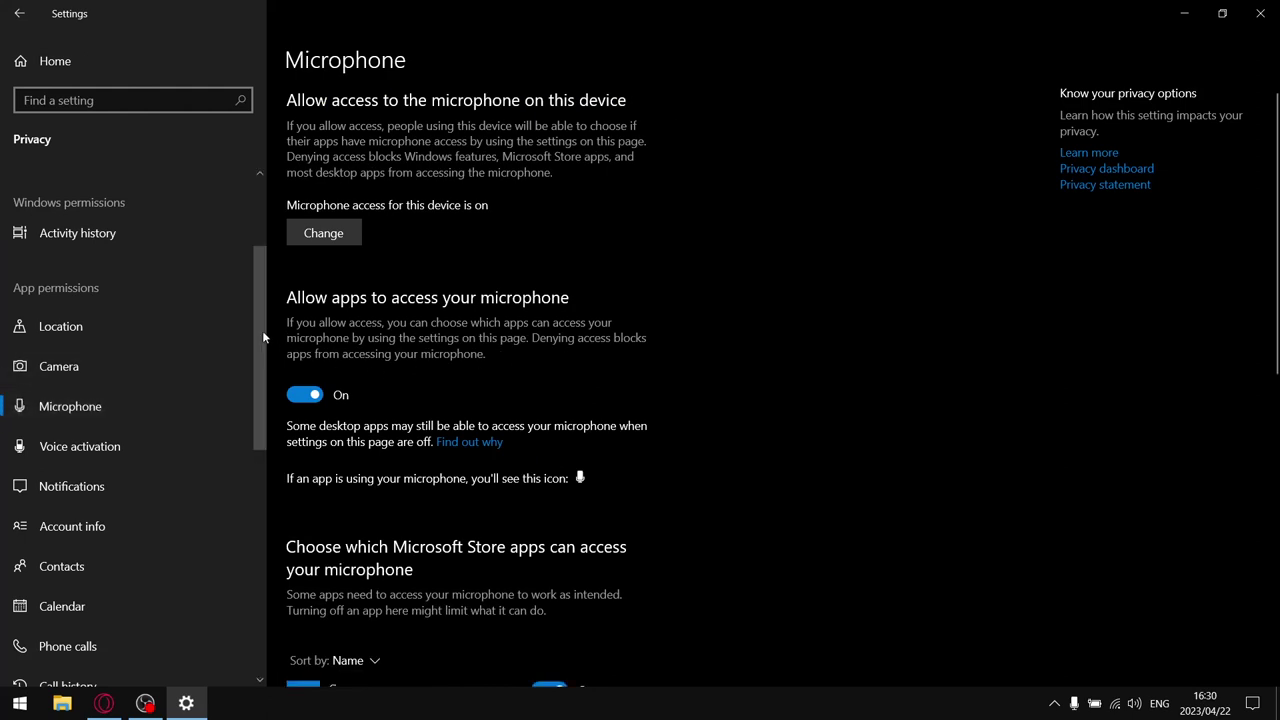
{"action": "left_click_drag", "start_coordinate": [262, 334], "coordinate": [240, 549]}
{"action": "left_click", "coordinate": [95, 385]}
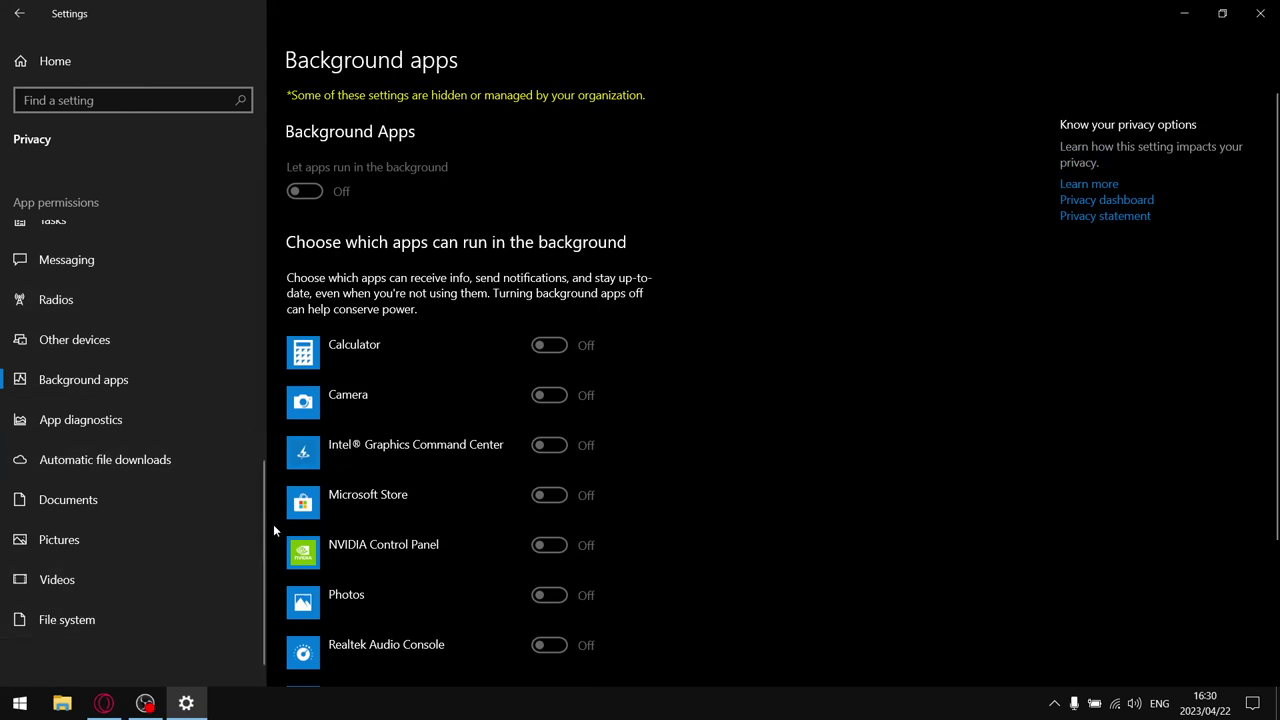
{"action": "left_click_drag", "start_coordinate": [262, 519], "coordinate": [250, 166]}
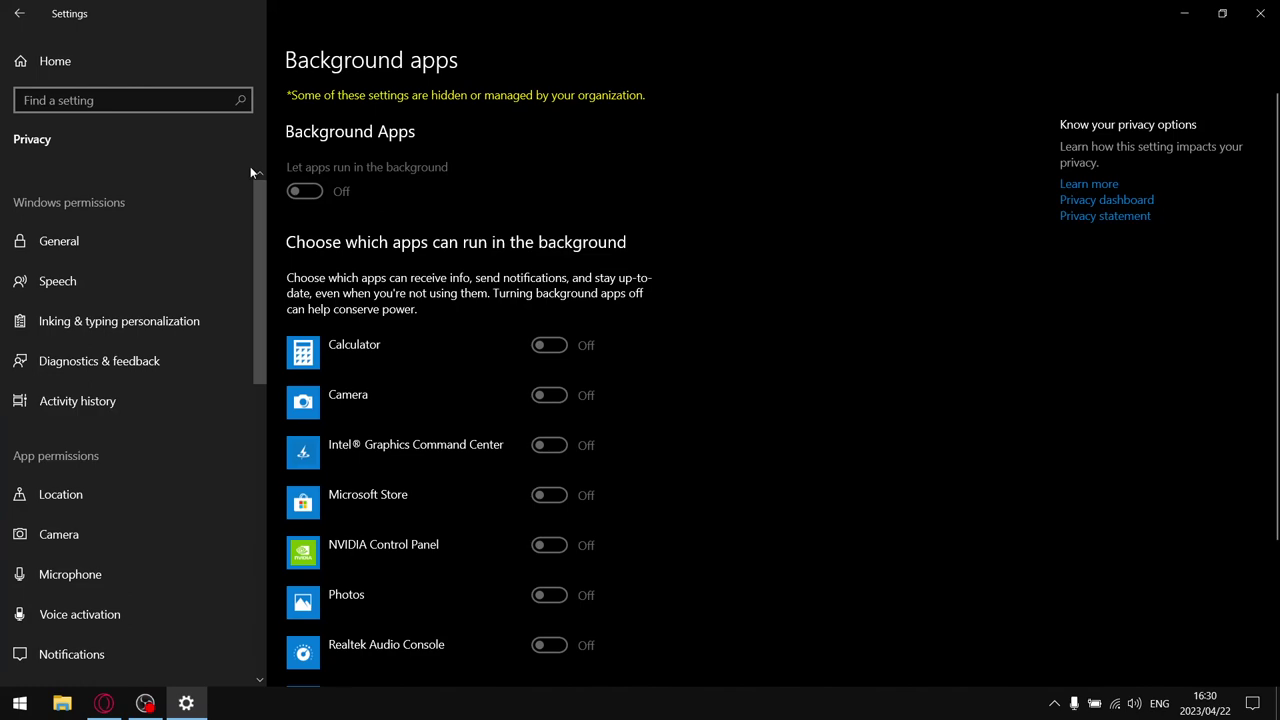
{"action": "left_click", "coordinate": [19, 13]}
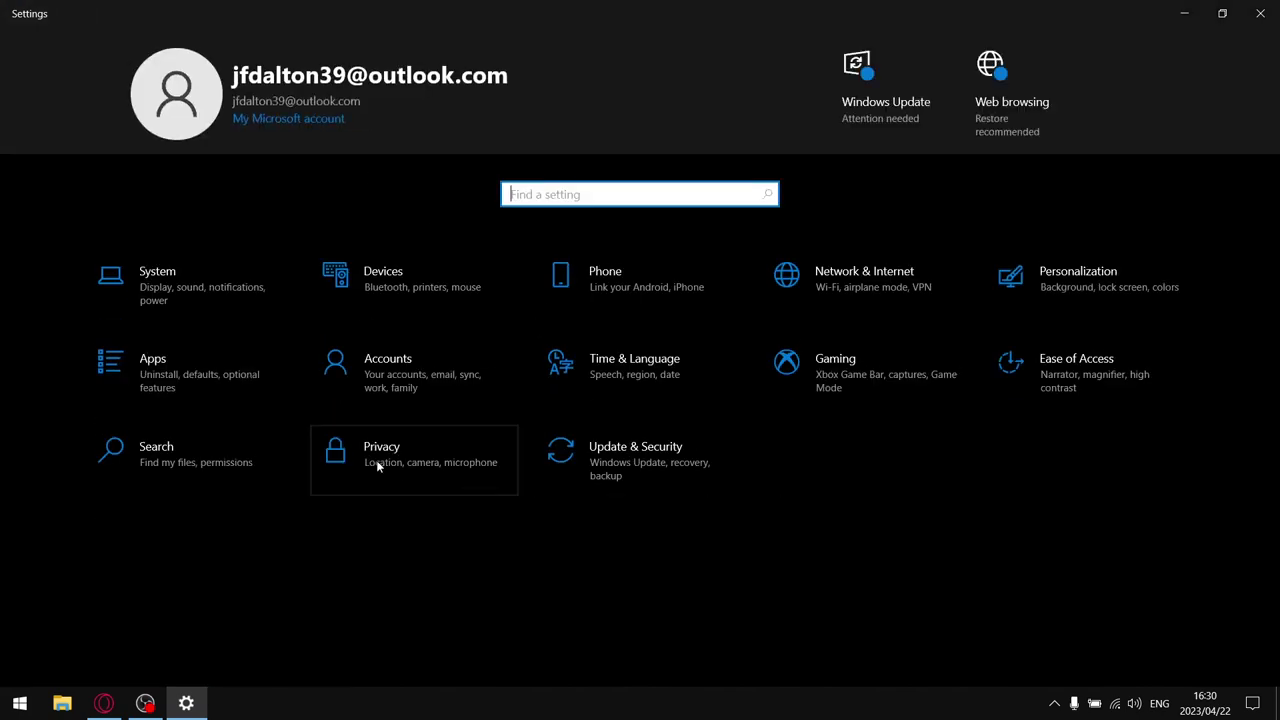
Open the Search settings and check SafeSearch, Cloud content search and the search history options under Permissions & History.
{"action": "left_click", "coordinate": [226, 476]}
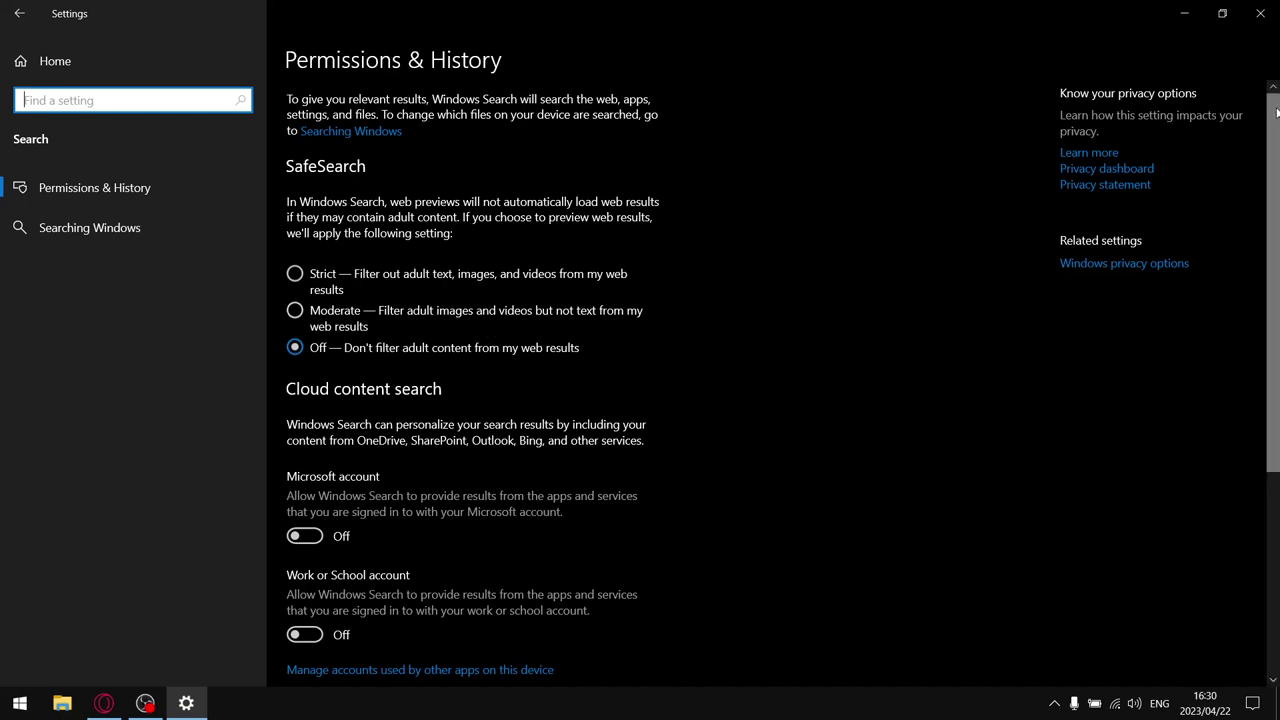
{"action": "scroll", "coordinate": [533, 503], "scroll_direction": "down", "scroll_amount": 3}
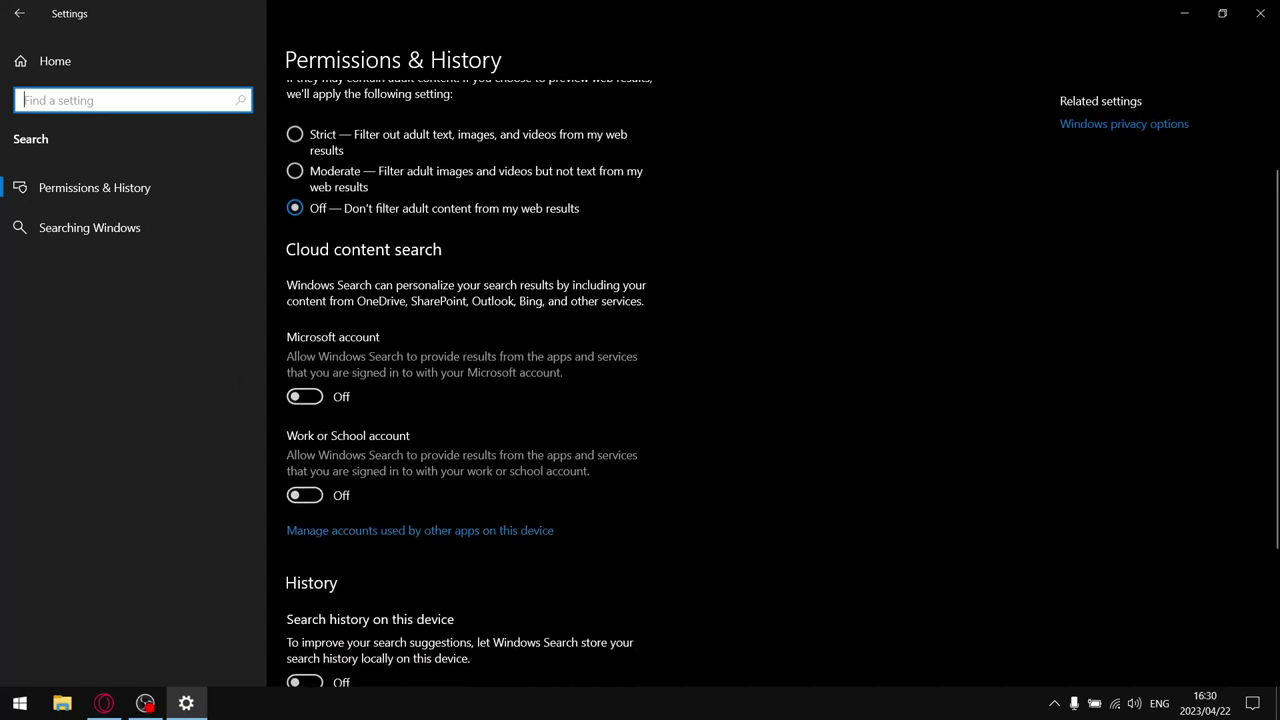
{"action": "scroll", "coordinate": [537, 460], "scroll_direction": "down", "scroll_amount": 2}
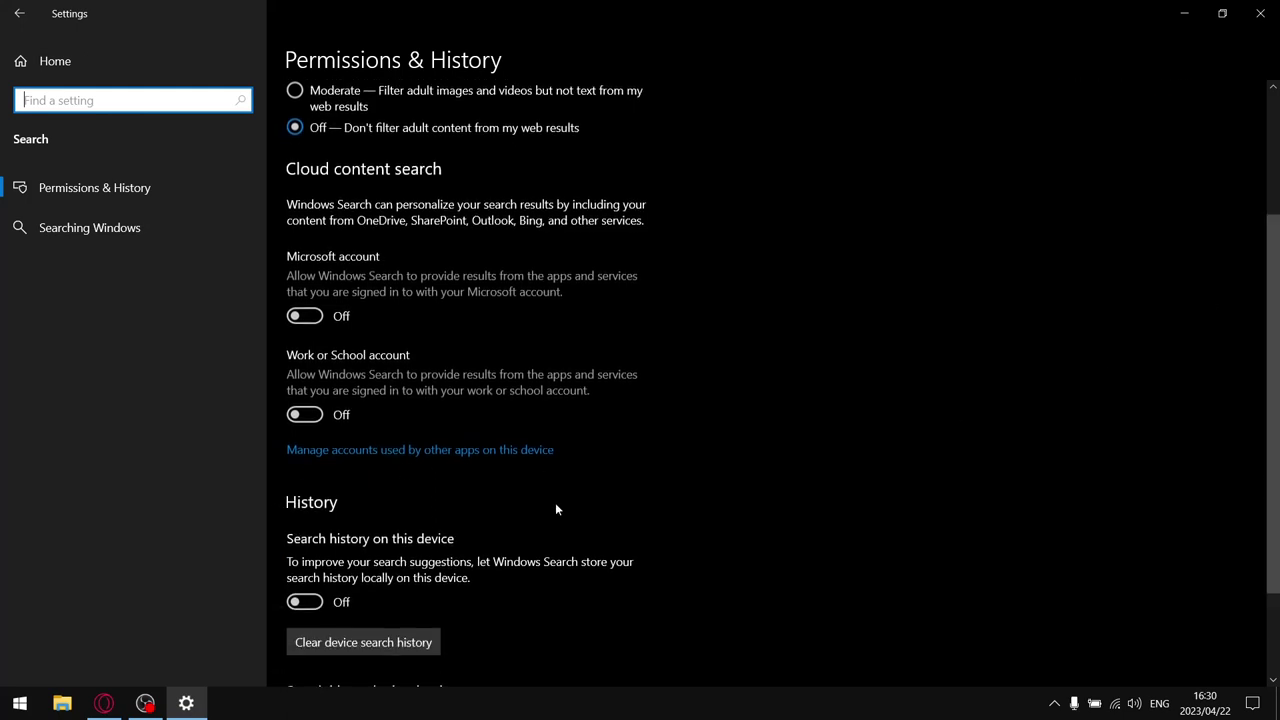
{"action": "scroll", "coordinate": [700, 560], "scroll_direction": "down", "scroll_amount": 3}
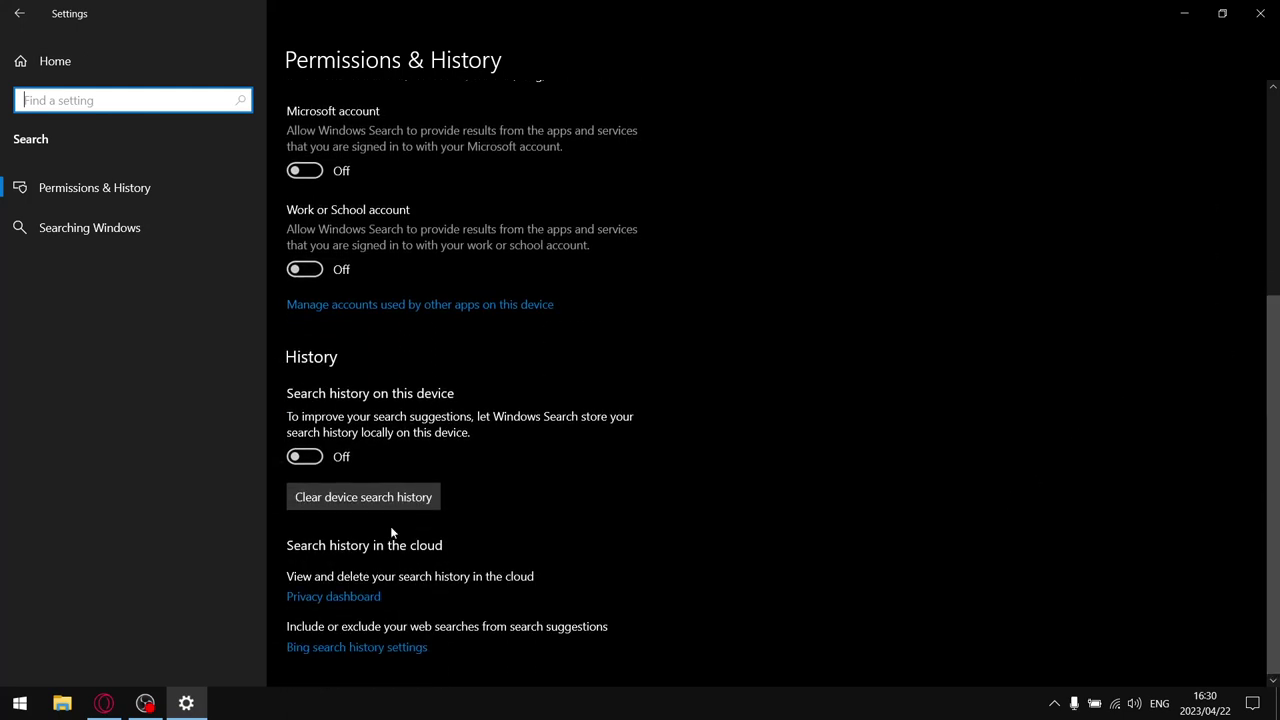
Check the Searching Windows page and its advanced indexing options, close the Indexing Options dialog and return to the Settings home page.
{"action": "left_click", "coordinate": [86, 223]}
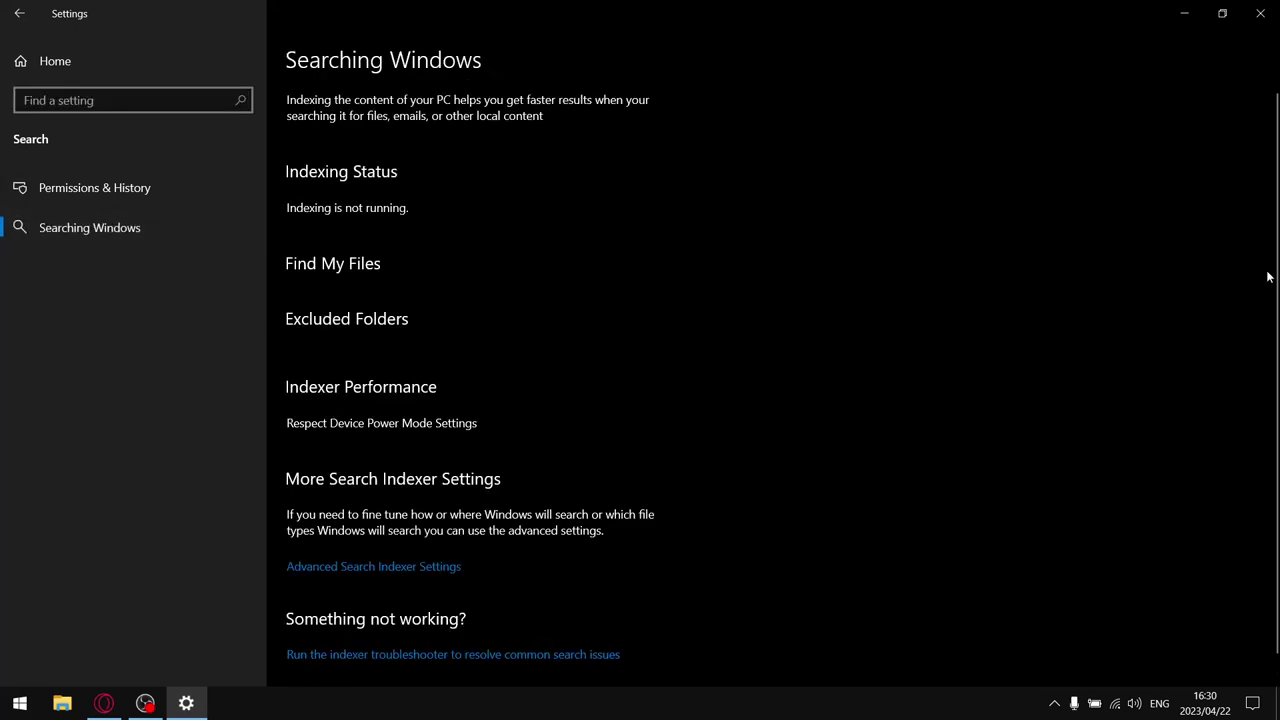
{"action": "scroll", "coordinate": [1278, 188], "scroll_direction": "down", "scroll_amount": 1}
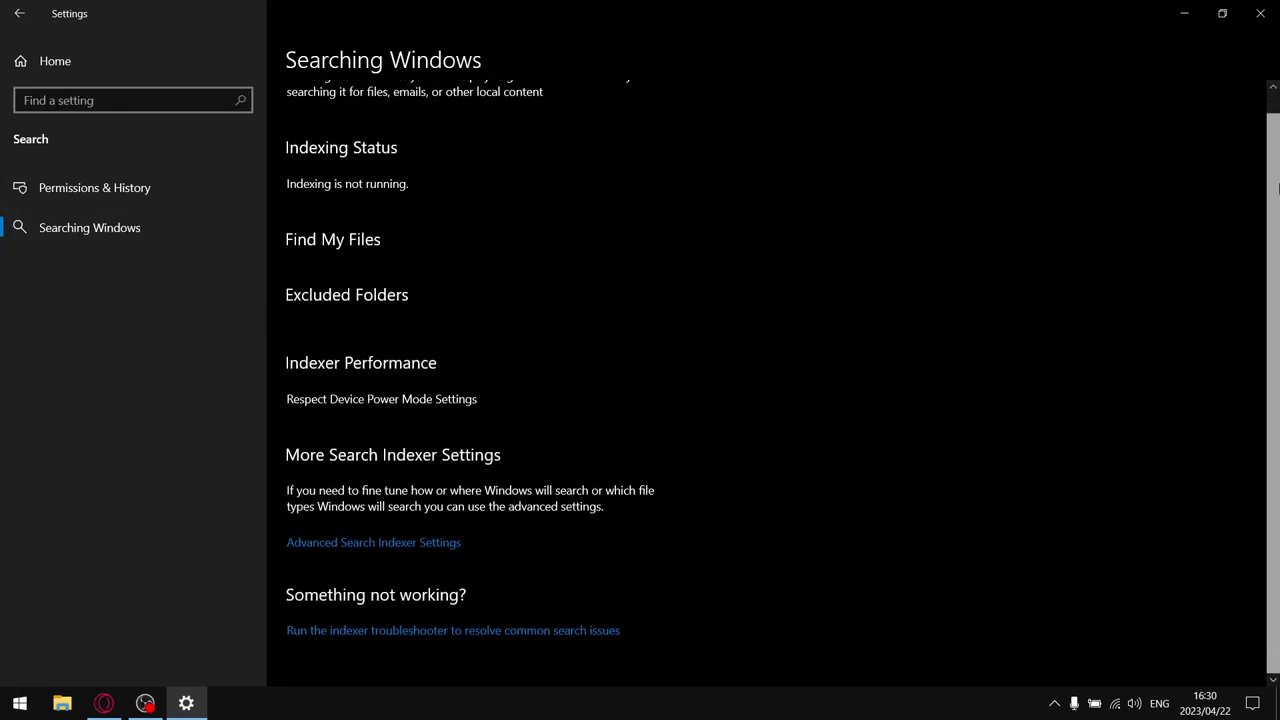
{"action": "left_click", "coordinate": [345, 545]}
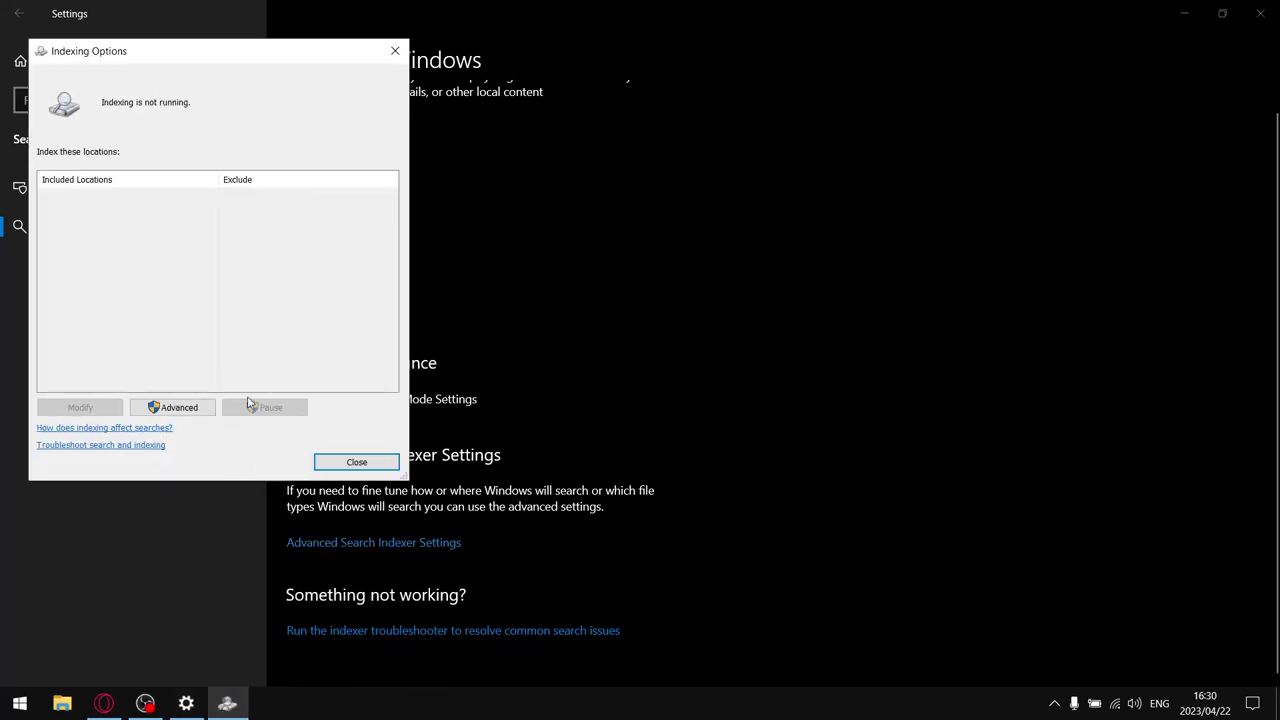
{"action": "left_click", "coordinate": [395, 50]}
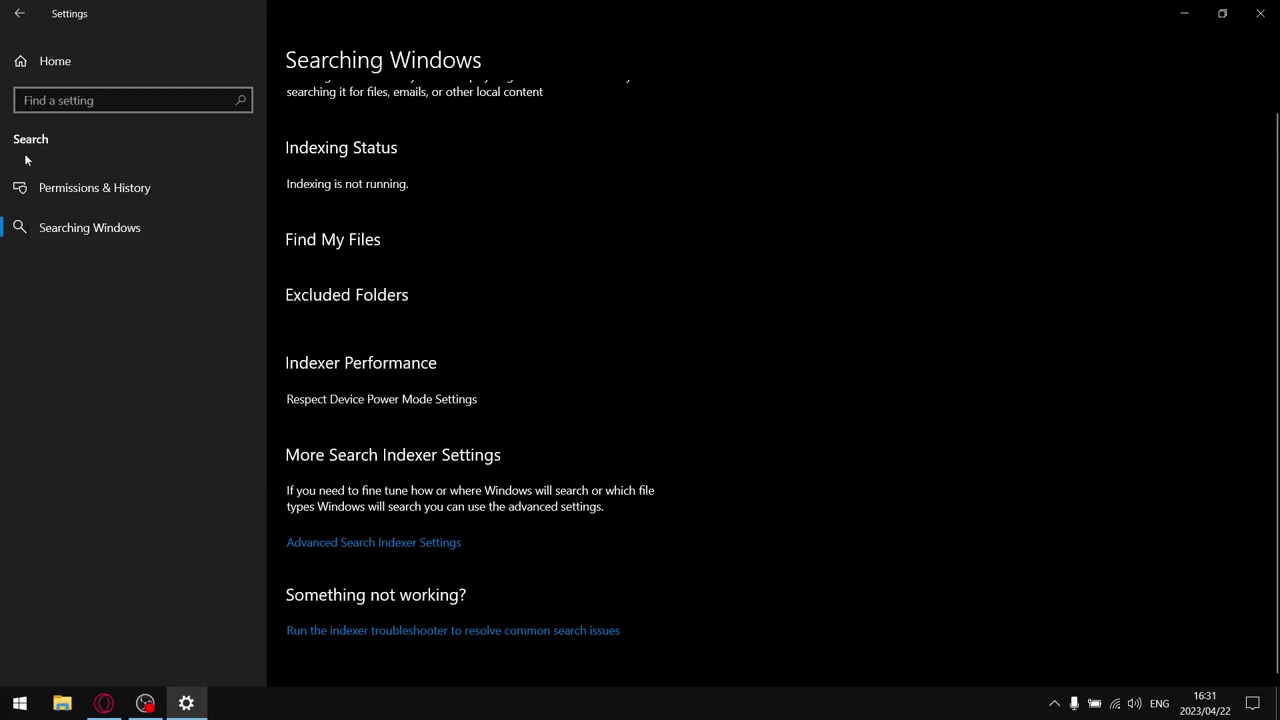
{"action": "left_click", "coordinate": [6, 11]}
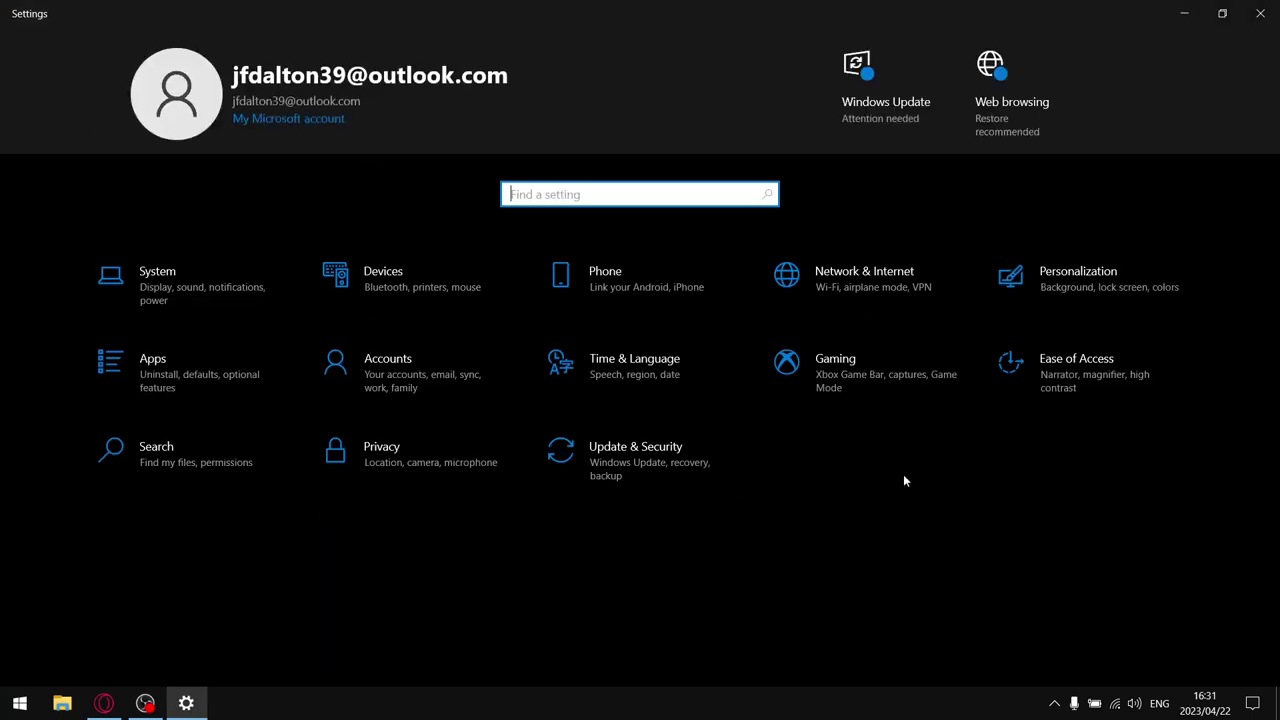
Check the animation, transparency and other Display options in Ease of Access and view the Mouse pointer page.
{"action": "left_click", "coordinate": [1077, 398]}
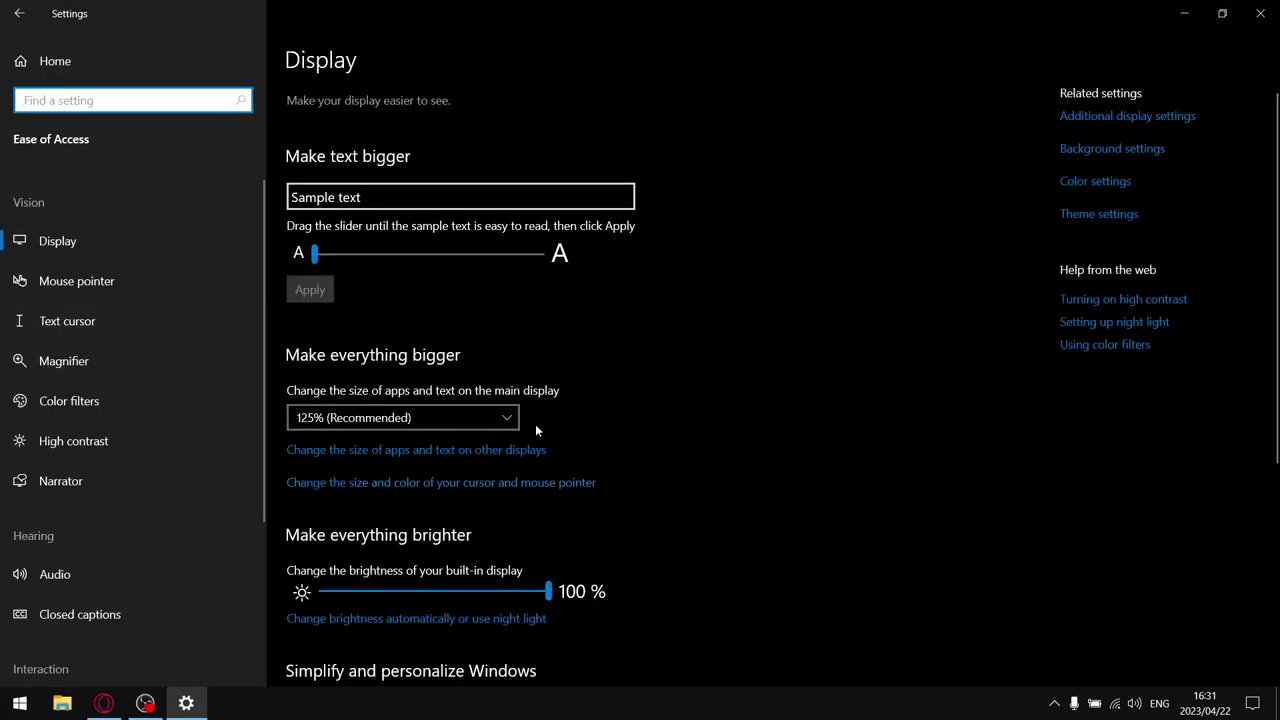
{"action": "left_click_drag", "start_coordinate": [1276, 172], "coordinate": [1278, 372]}
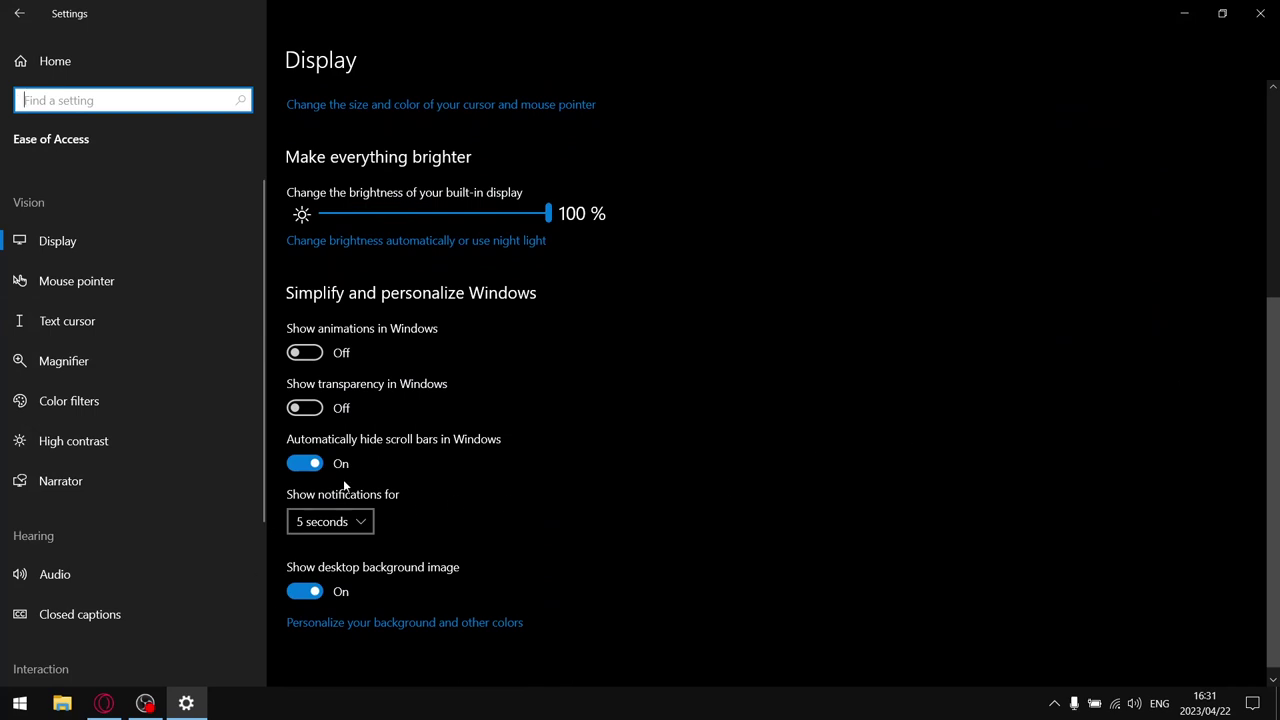
{"action": "left_click", "coordinate": [71, 281]}
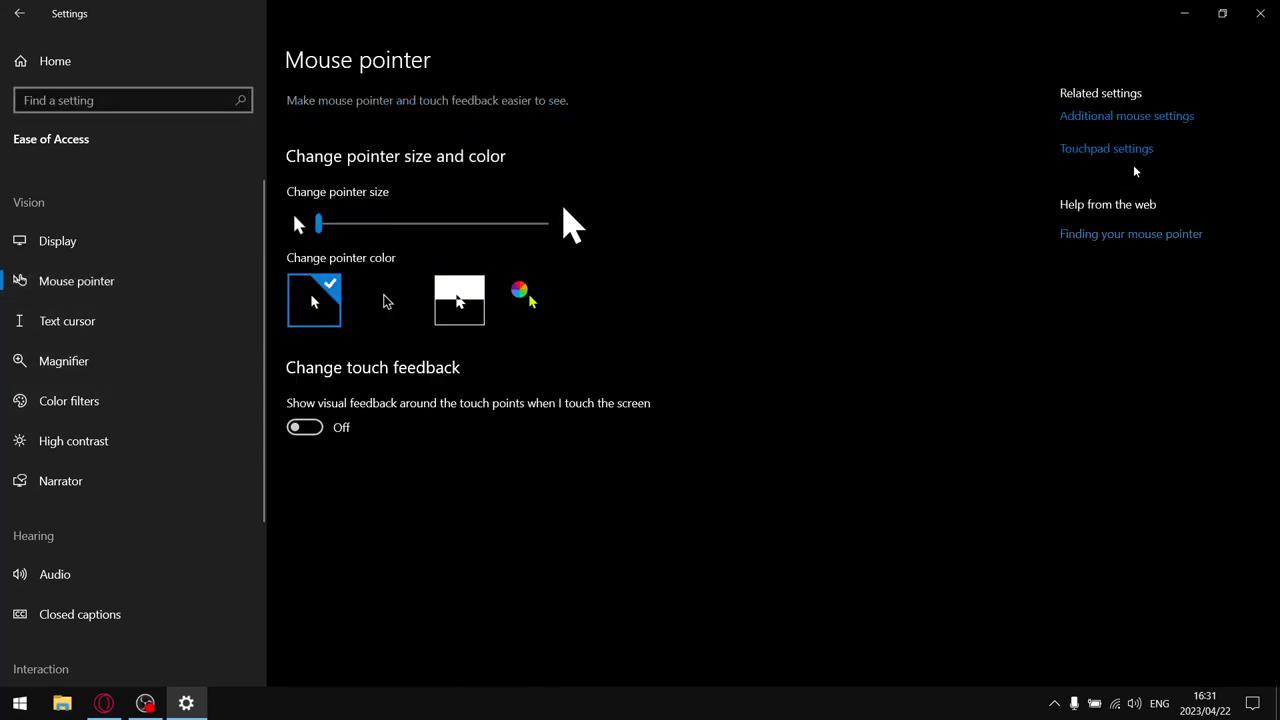
Open the additional mouse options, check the Pointer Options in Mouse Properties and close the dialog.
{"action": "left_click", "coordinate": [1155, 117]}
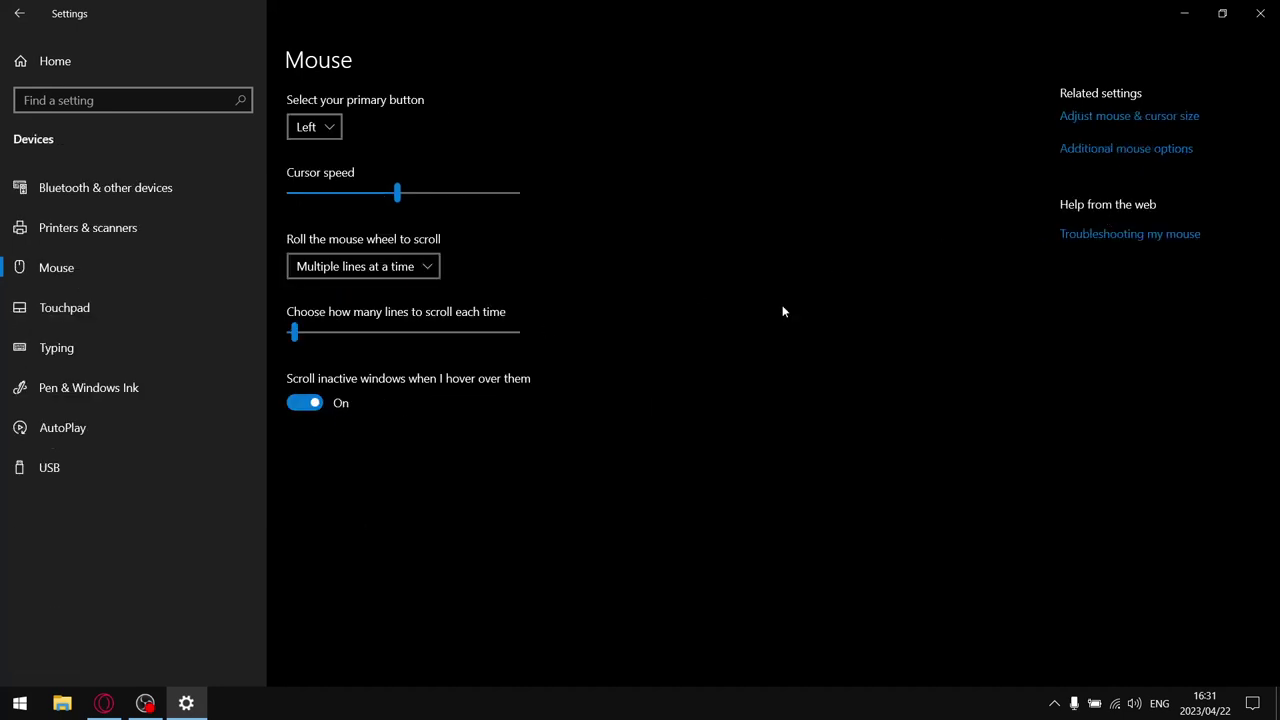
{"action": "left_click", "coordinate": [1094, 152]}
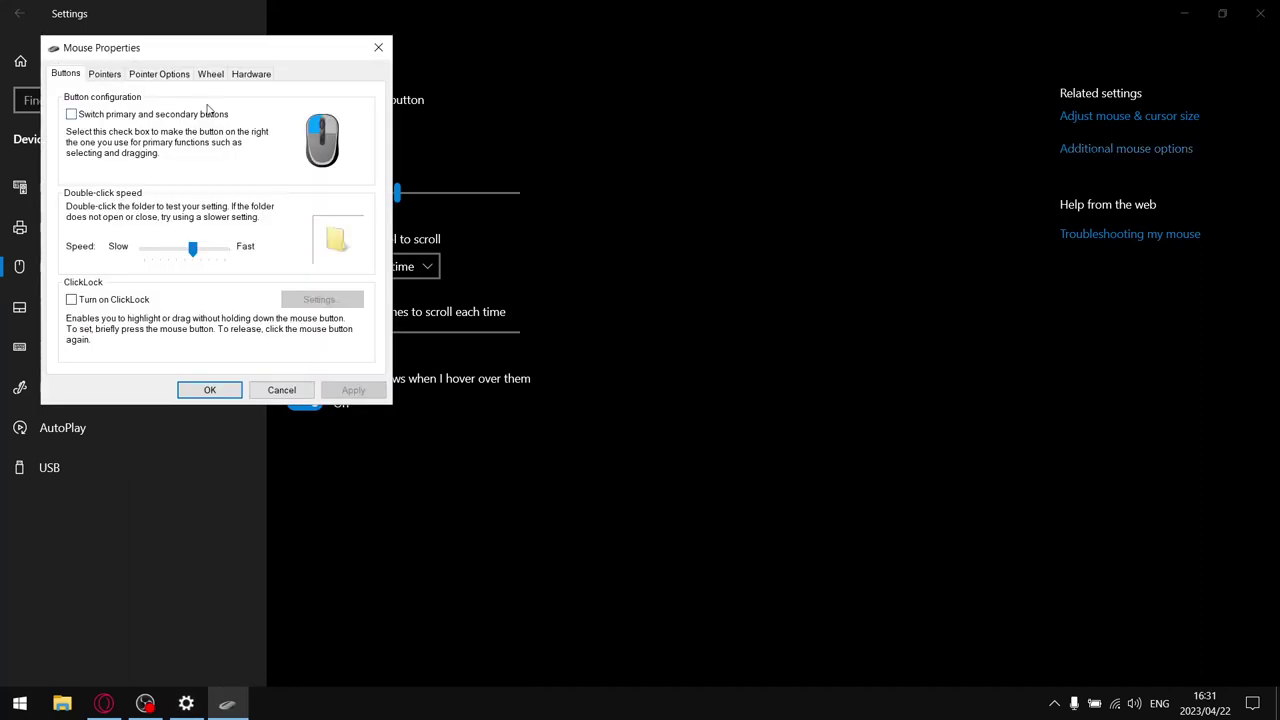
{"action": "left_click", "coordinate": [178, 76]}
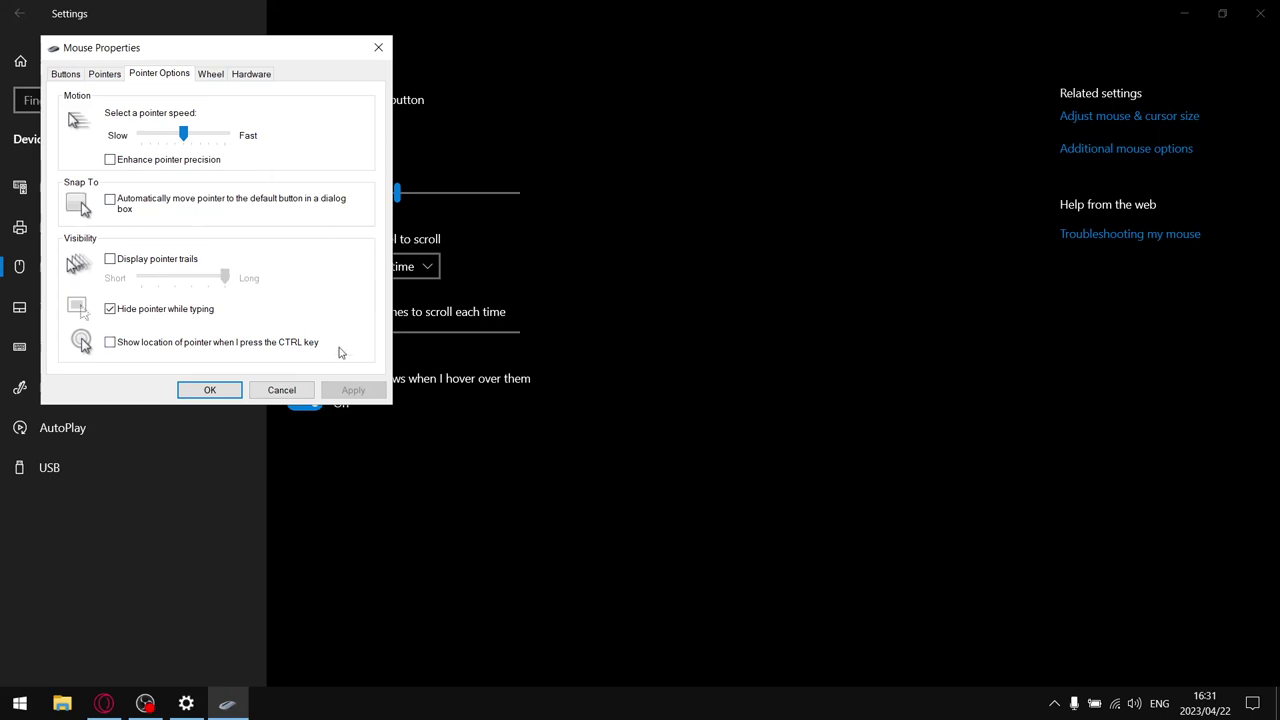
{"action": "left_click", "coordinate": [378, 47]}
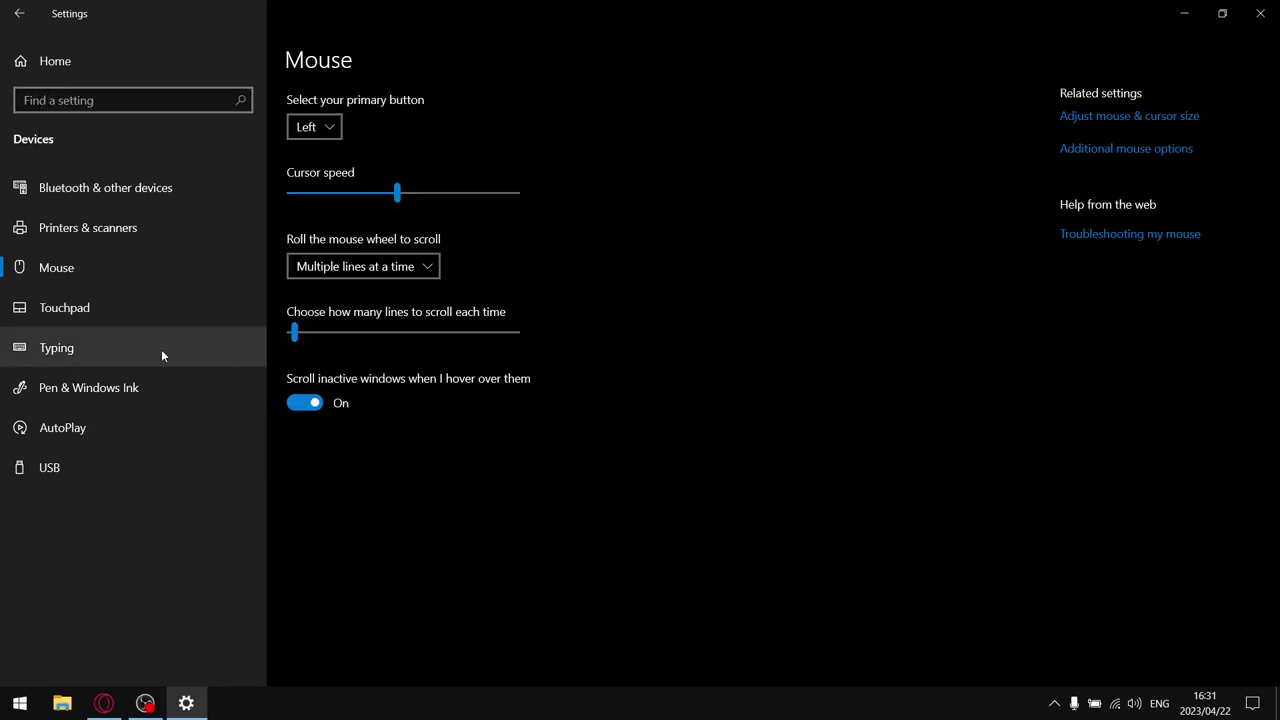
Review the Touchpad page and the spelling, text suggestion and hardware keyboard options on the Typing page under Devices.
{"action": "left_click", "coordinate": [72, 310]}
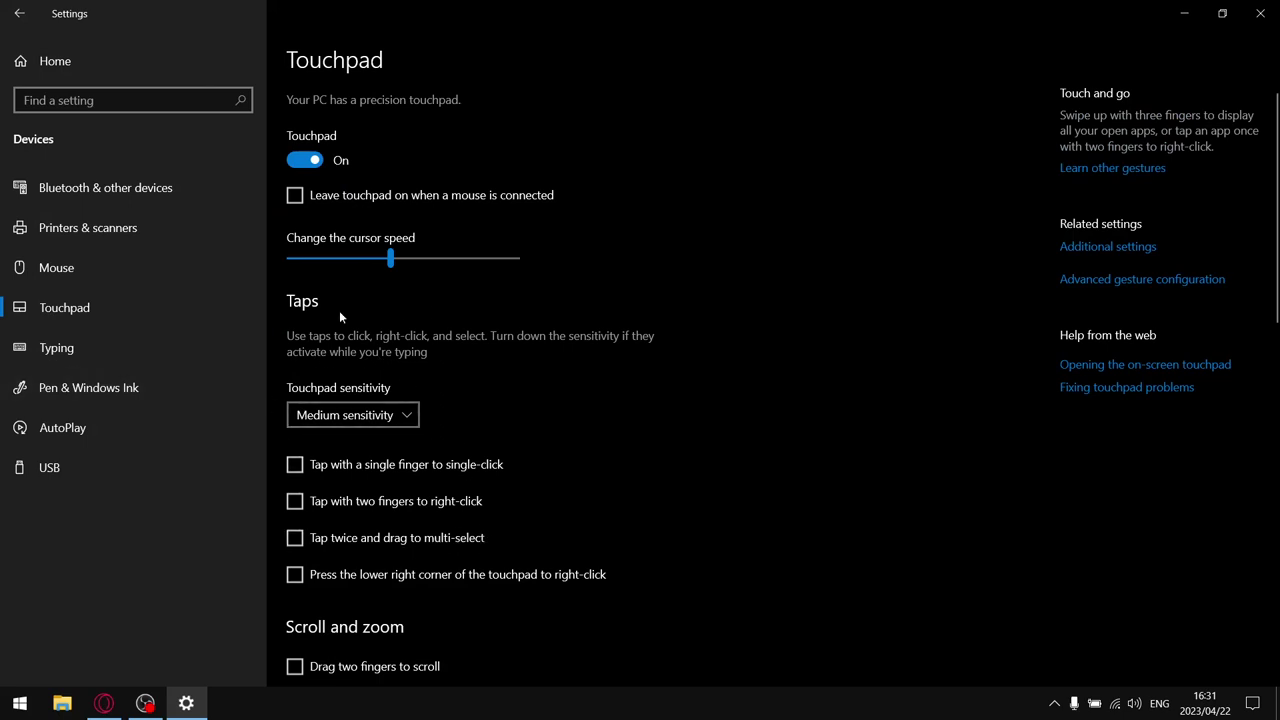
{"action": "left_click", "coordinate": [74, 344]}
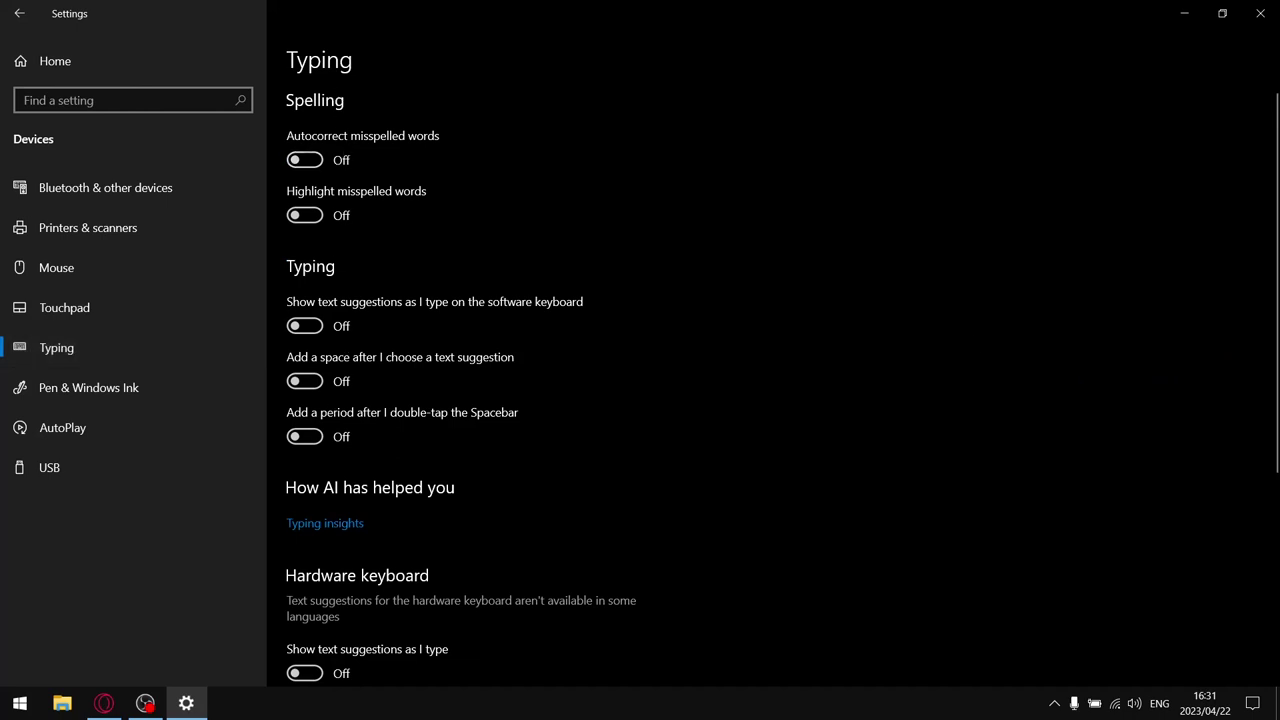
{"action": "scroll", "coordinate": [640, 380], "scroll_direction": "down", "scroll_amount": 4}
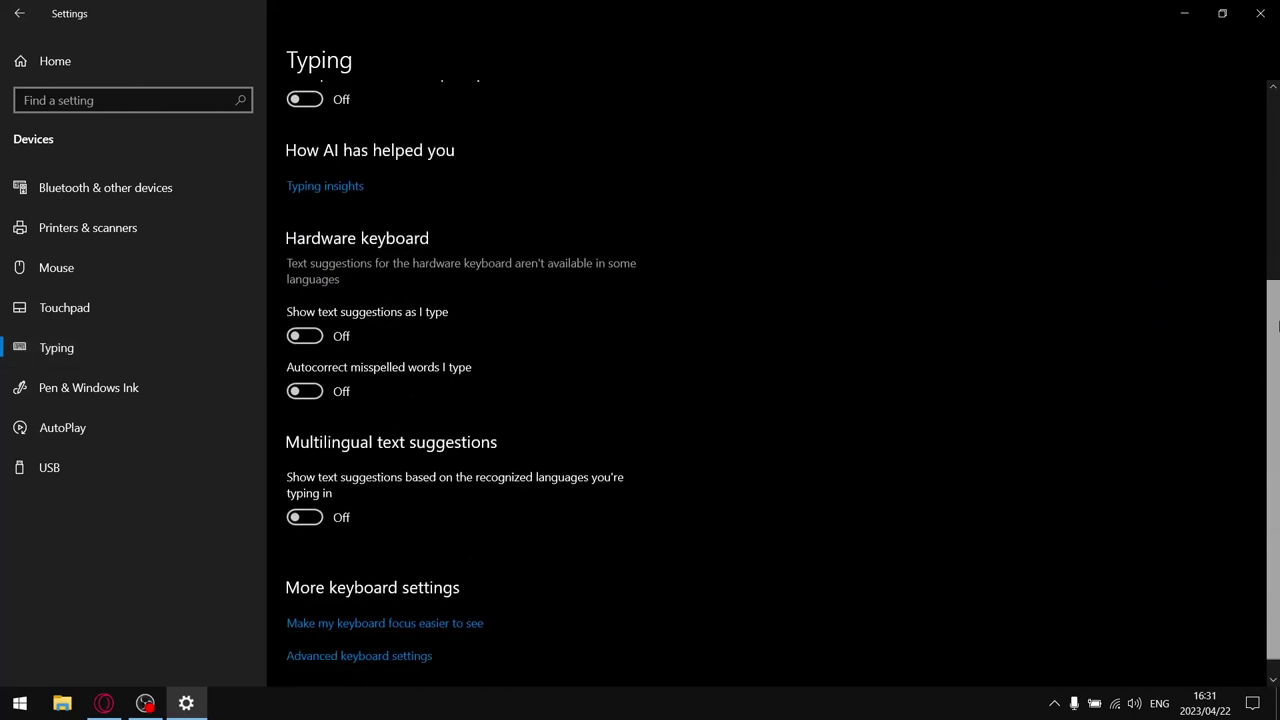
Review the Pen & Windows Ink, AutoPlay and USB pages under Devices and return through Ease of Access to the Settings home page.
{"action": "left_click", "coordinate": [66, 405]}
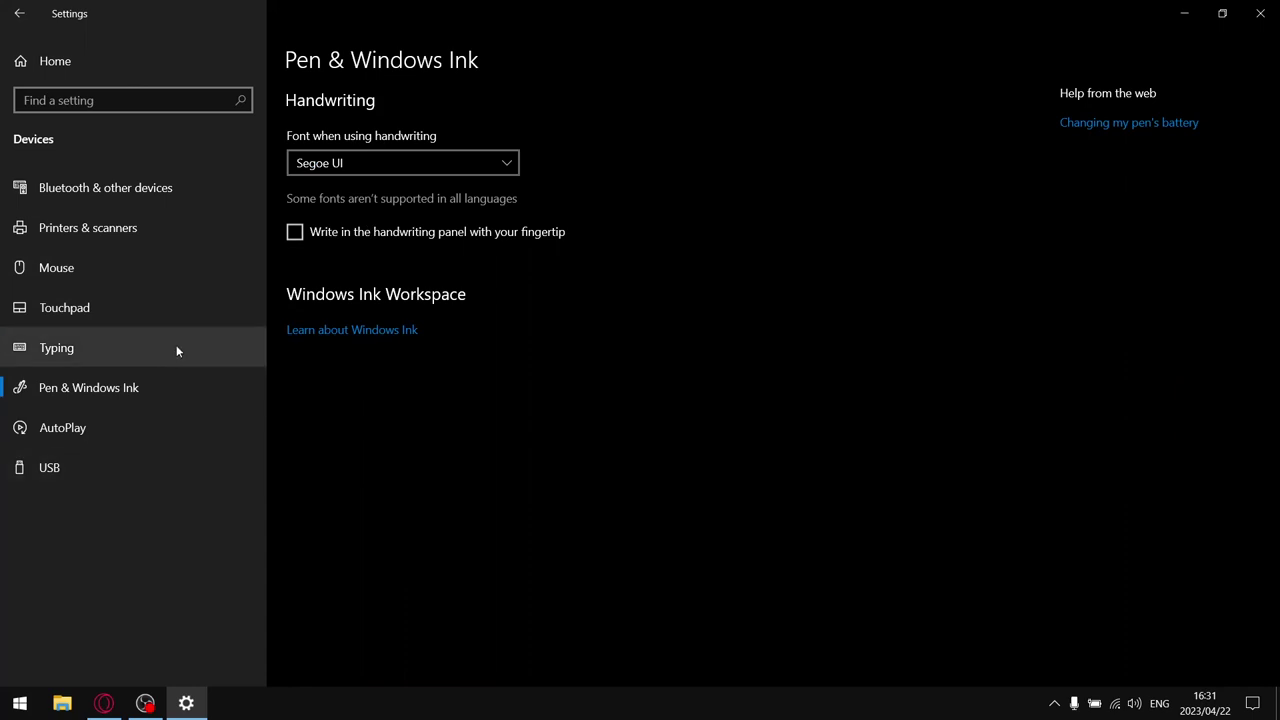
{"action": "left_click", "coordinate": [91, 426]}
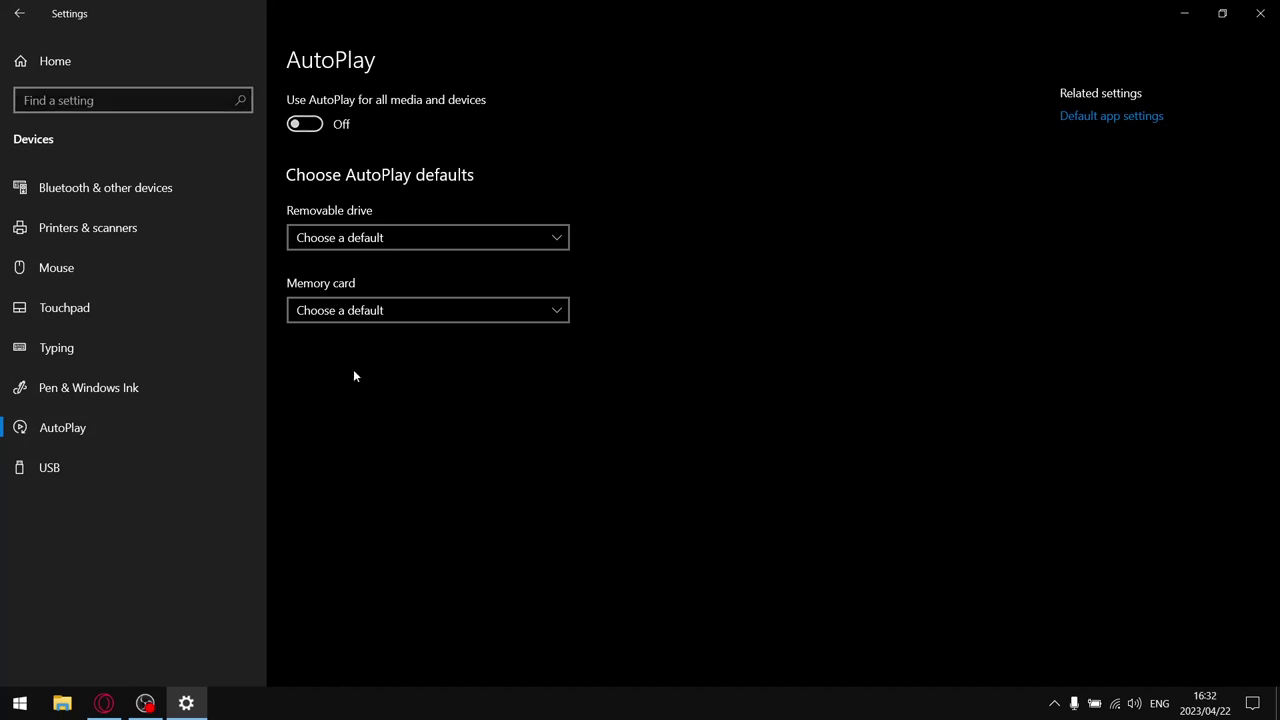
{"action": "left_click", "coordinate": [60, 471]}
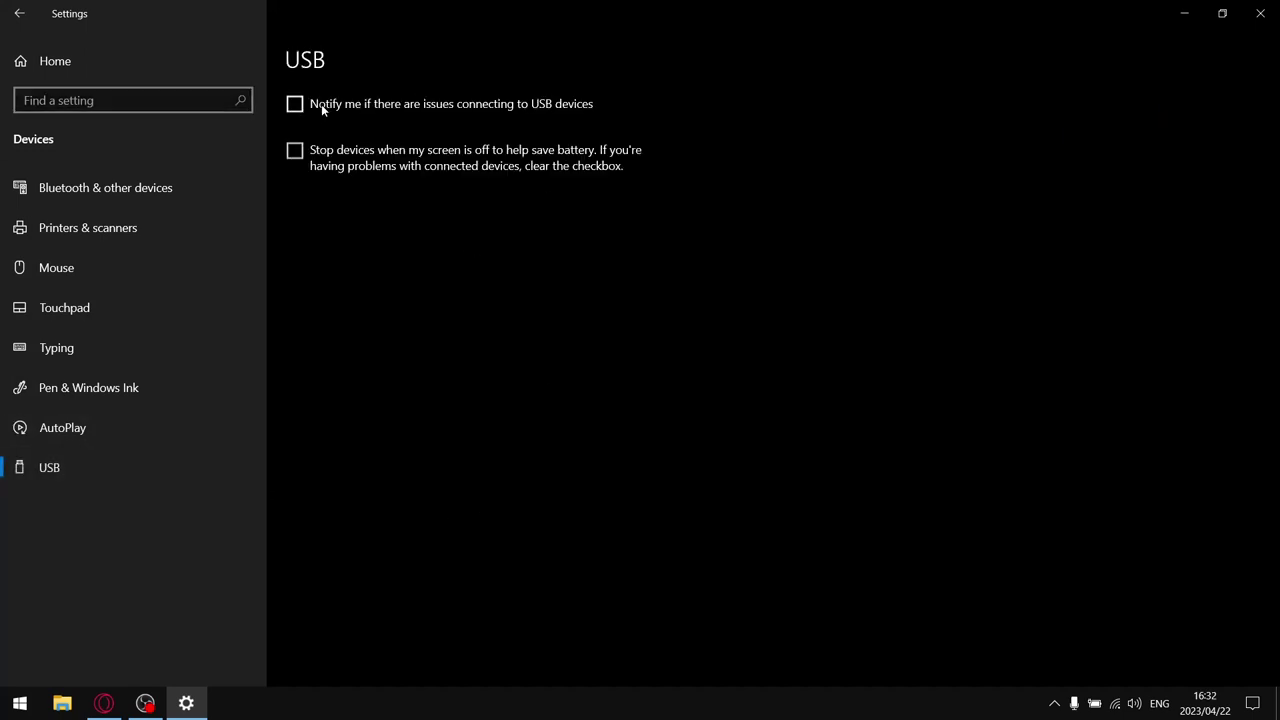
{"action": "left_click", "coordinate": [19, 13]}
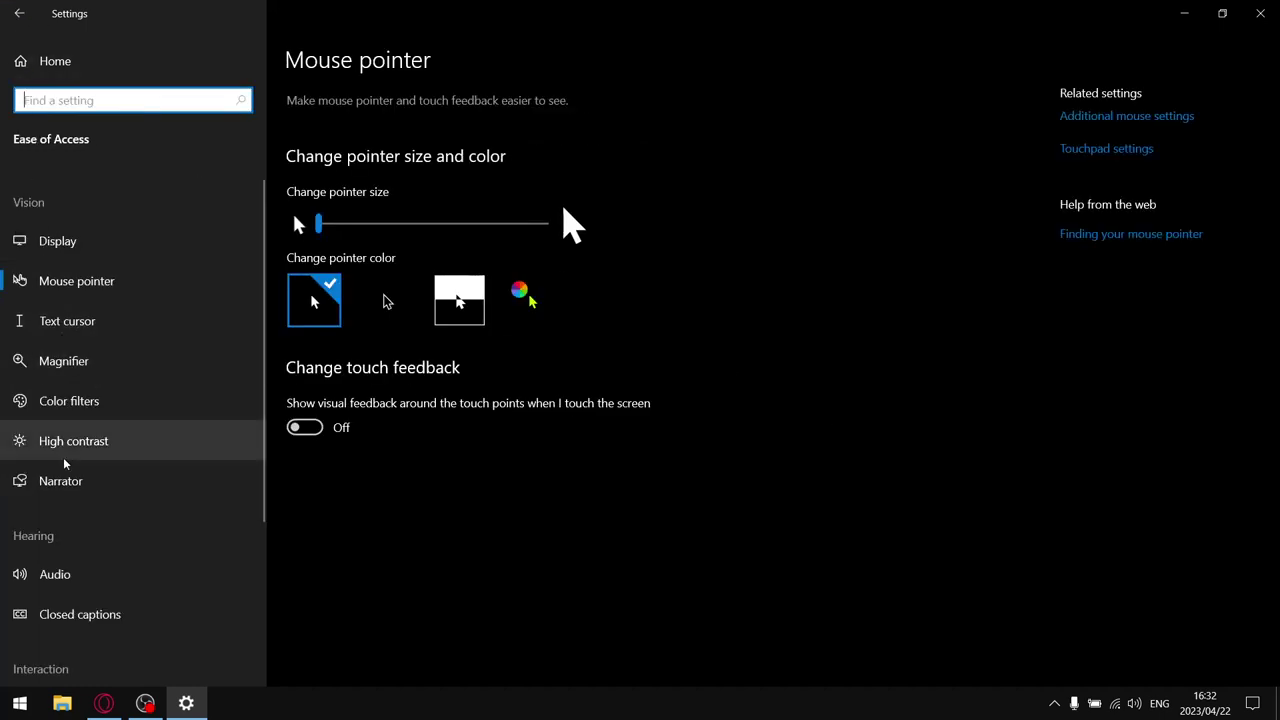
{"action": "scroll", "coordinate": [262, 386], "scroll_direction": "down", "scroll_amount": 3}
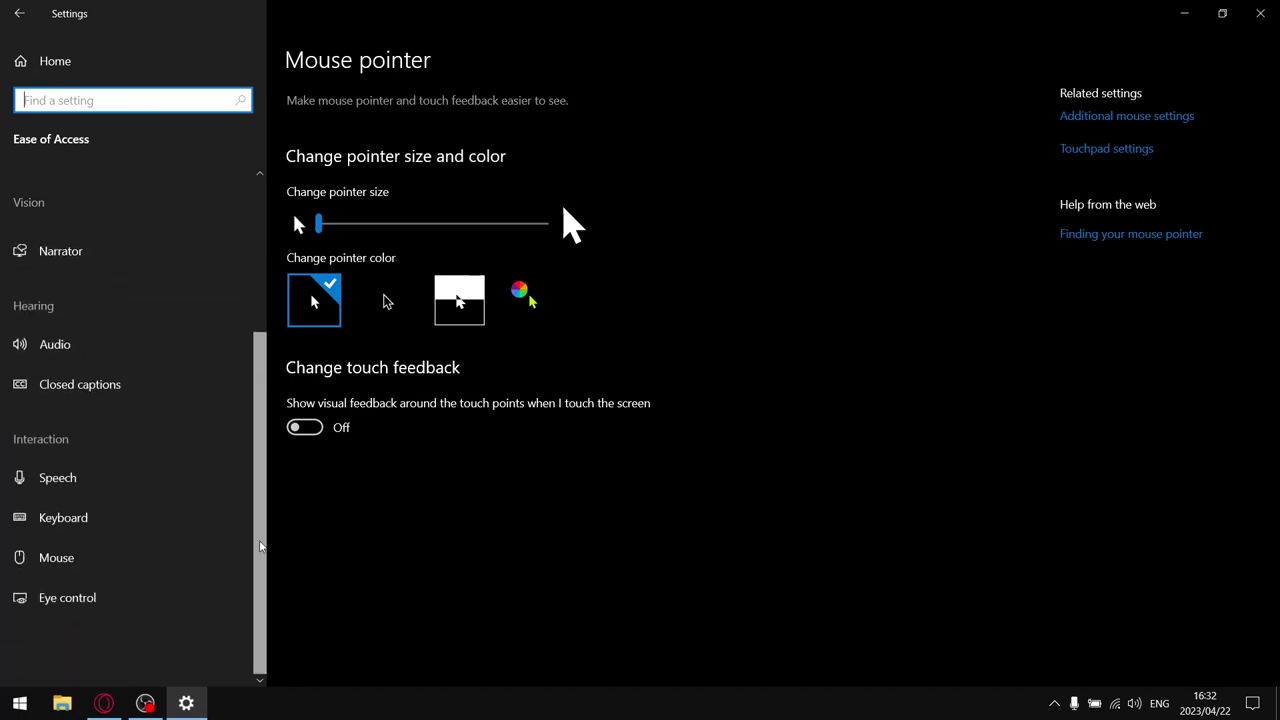
{"action": "scroll", "coordinate": [257, 288], "scroll_direction": "up", "scroll_amount": 3}
{"action": "left_click", "coordinate": [19, 13]}
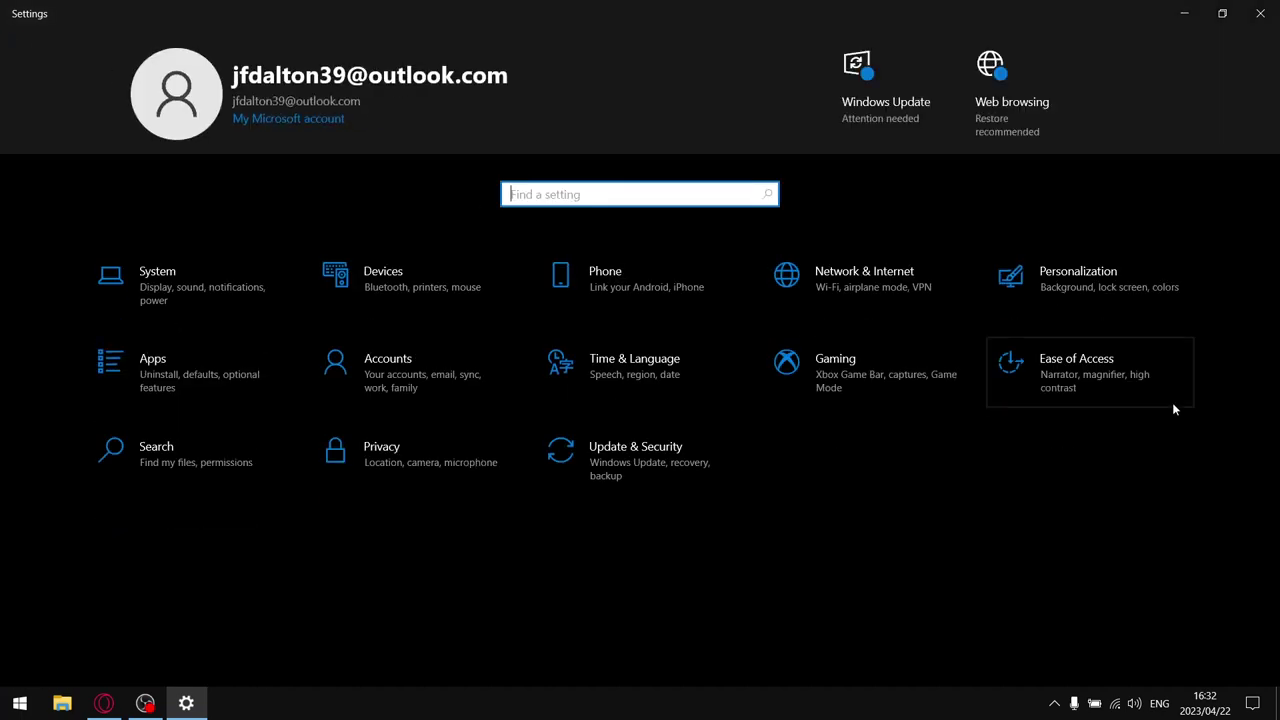
Check the Xbox Game Bar and Game Mode settings under Gaming.
{"action": "left_click", "coordinate": [923, 385]}
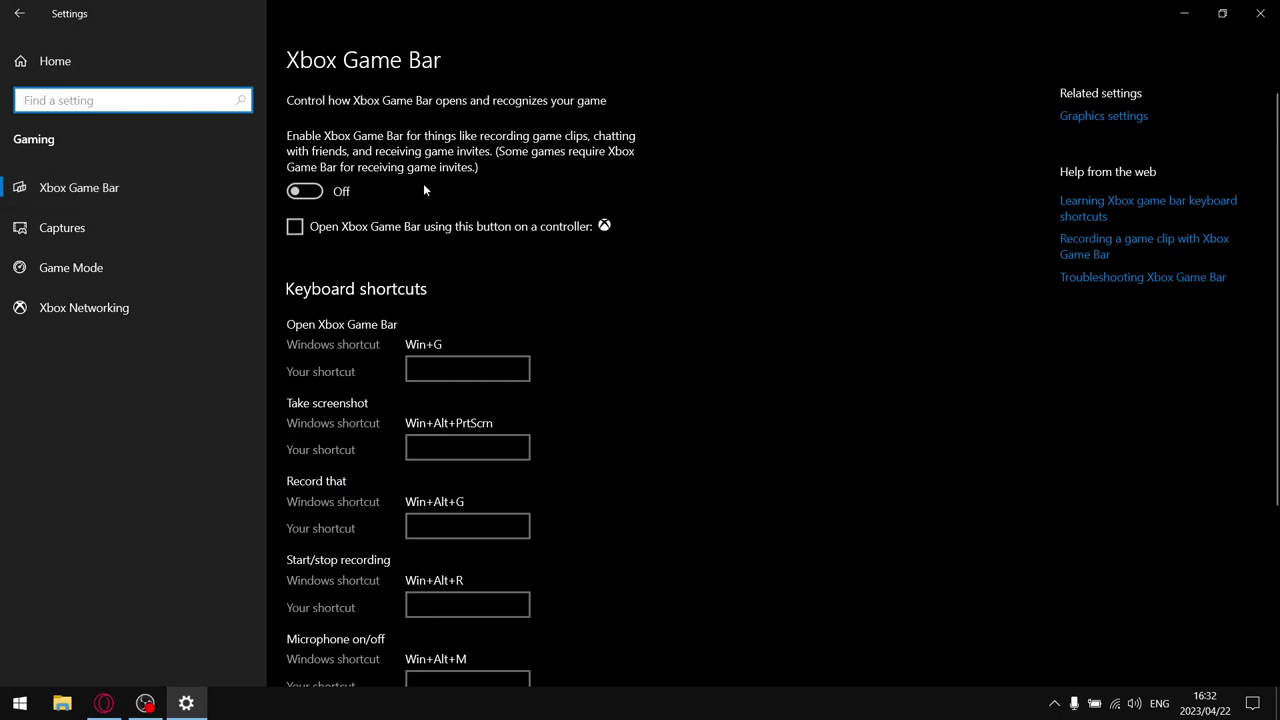
{"action": "left_click", "coordinate": [65, 236]}
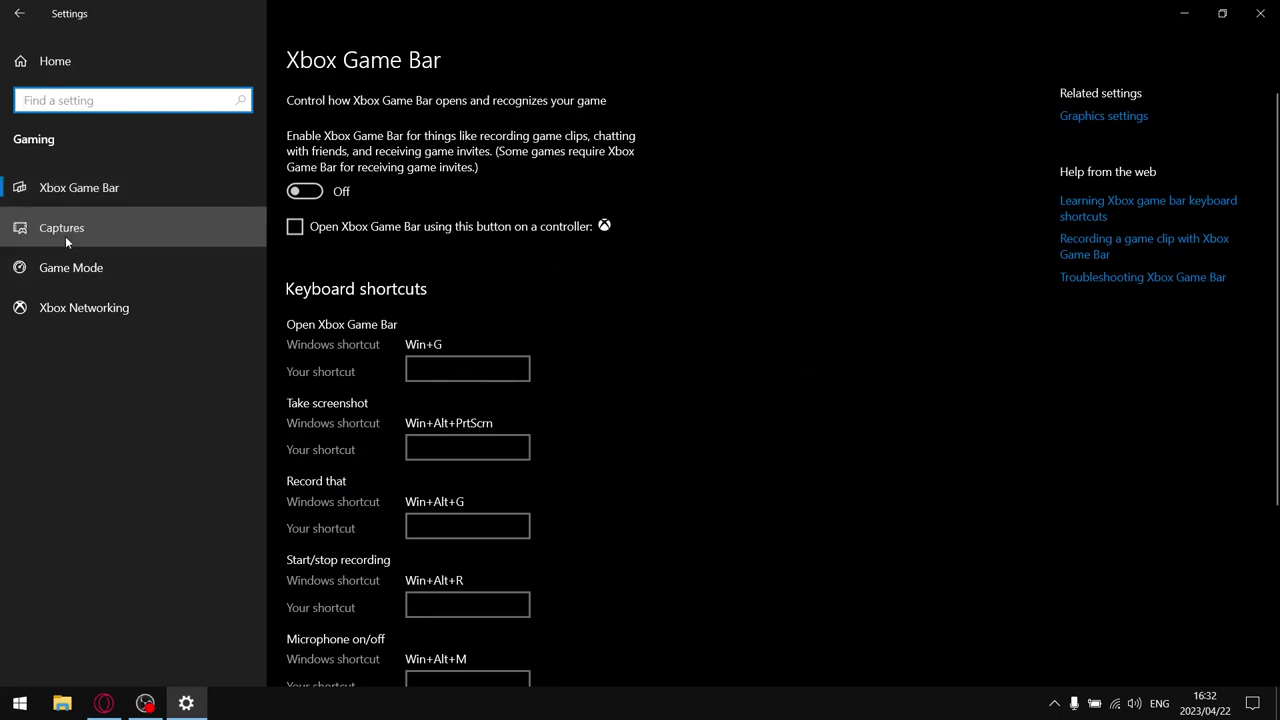
{"action": "left_click", "coordinate": [110, 279]}
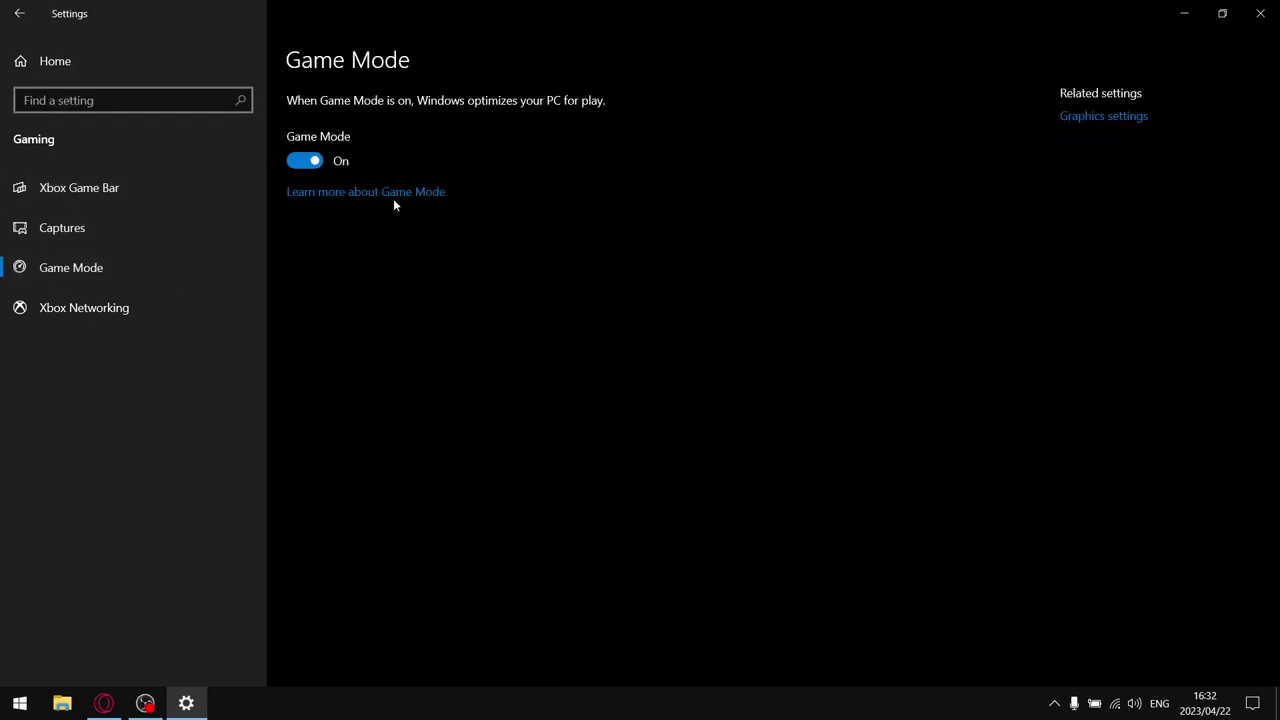
Open the related Graphics settings, check God of War's graphics preference options, cancel the dialog and return to Game Mode.
{"action": "left_click", "coordinate": [1100, 120]}
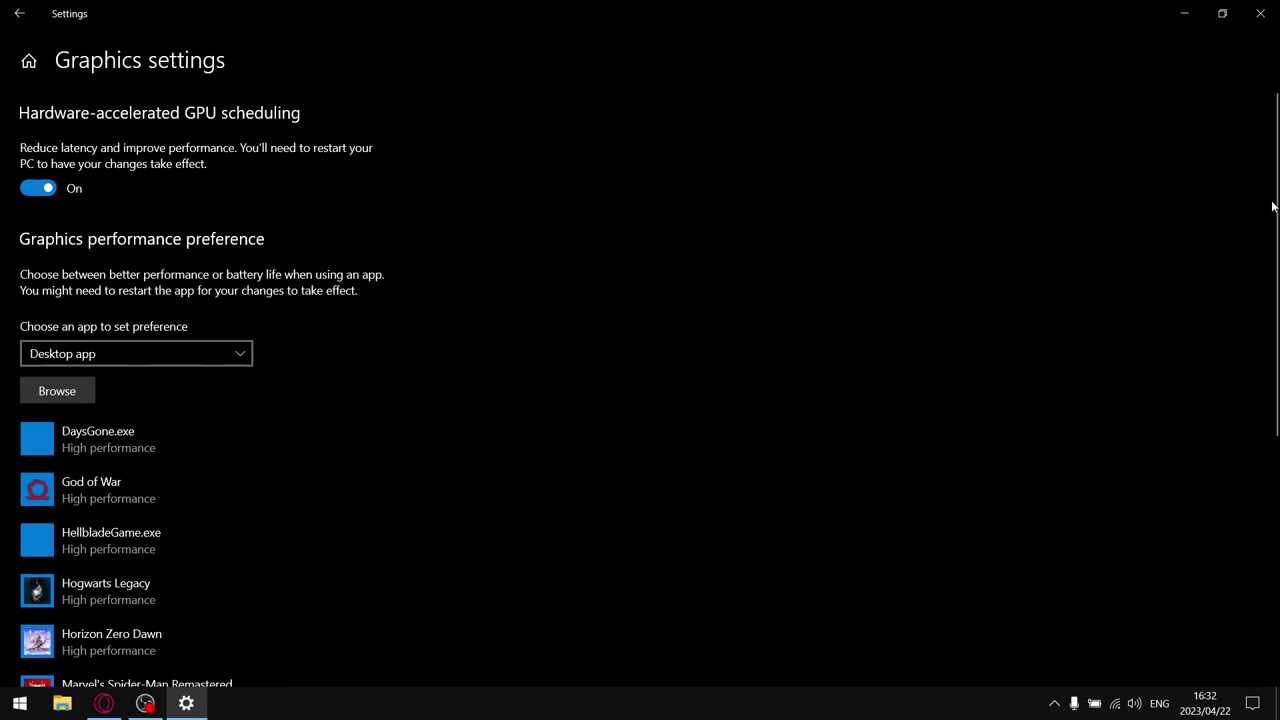
{"action": "scroll", "coordinate": [1273, 206], "scroll_direction": "down", "scroll_amount": 3}
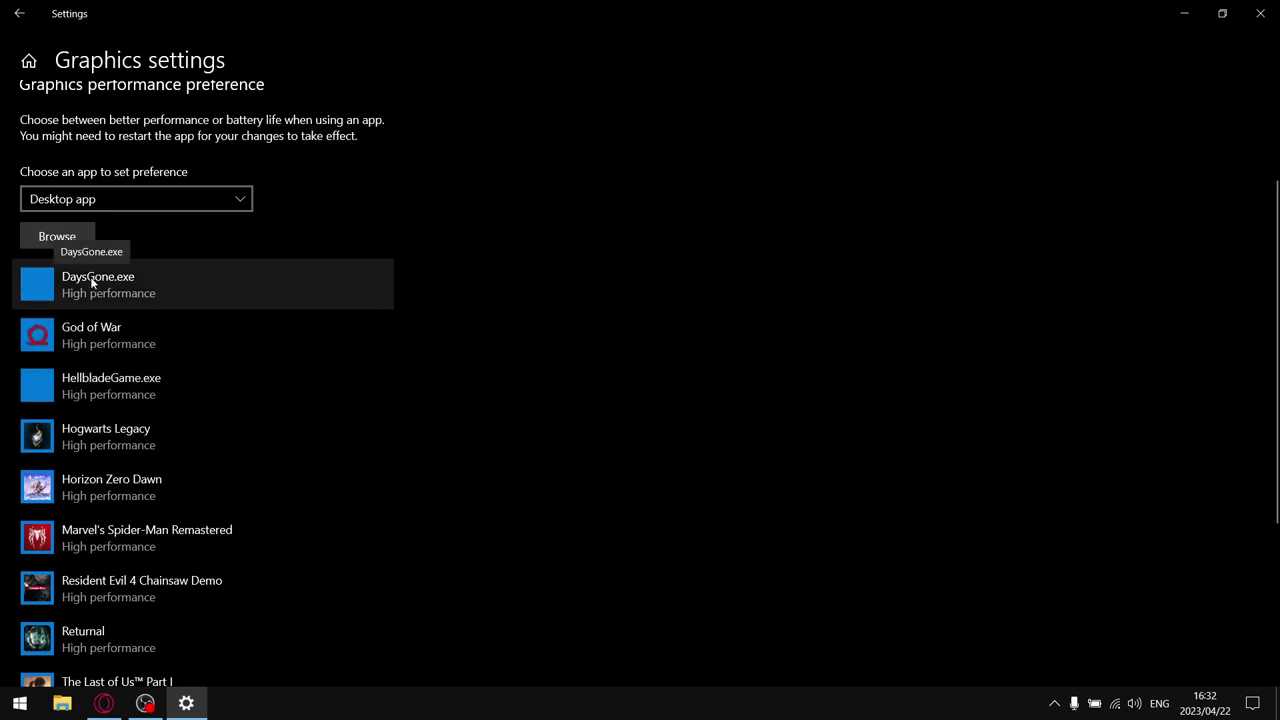
{"action": "left_click", "coordinate": [124, 350]}
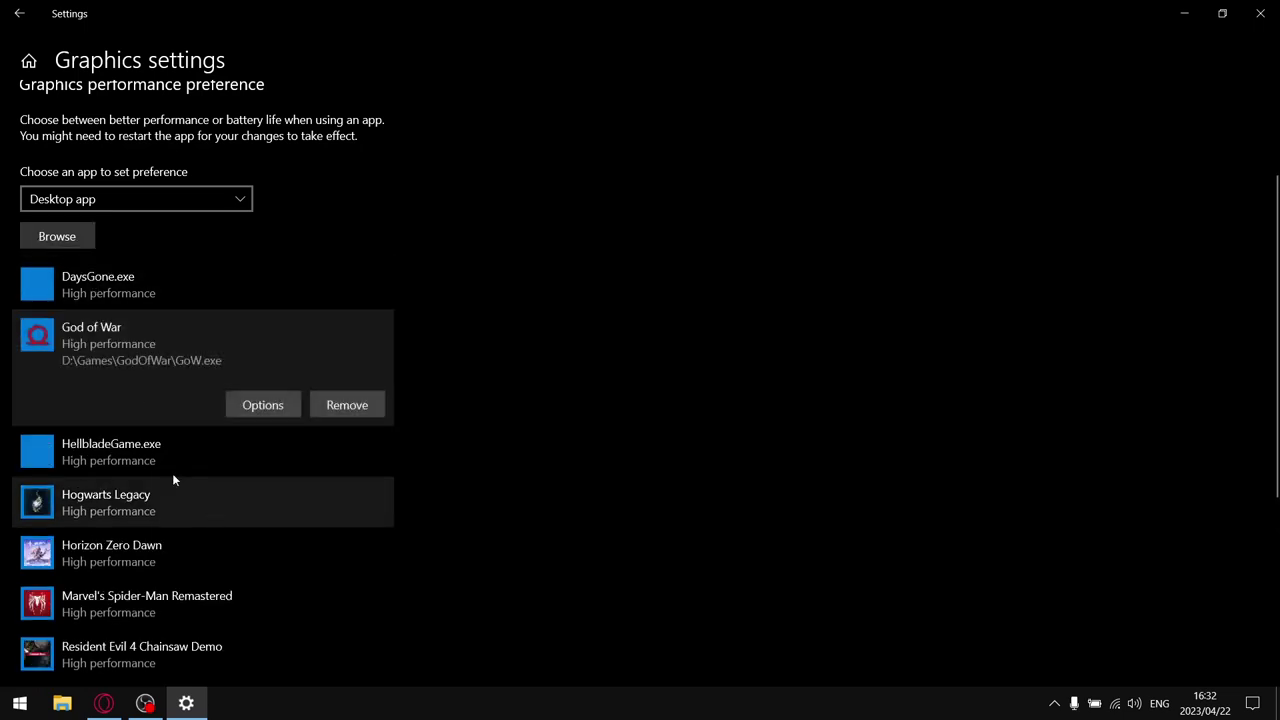
{"action": "left_click", "coordinate": [257, 407]}
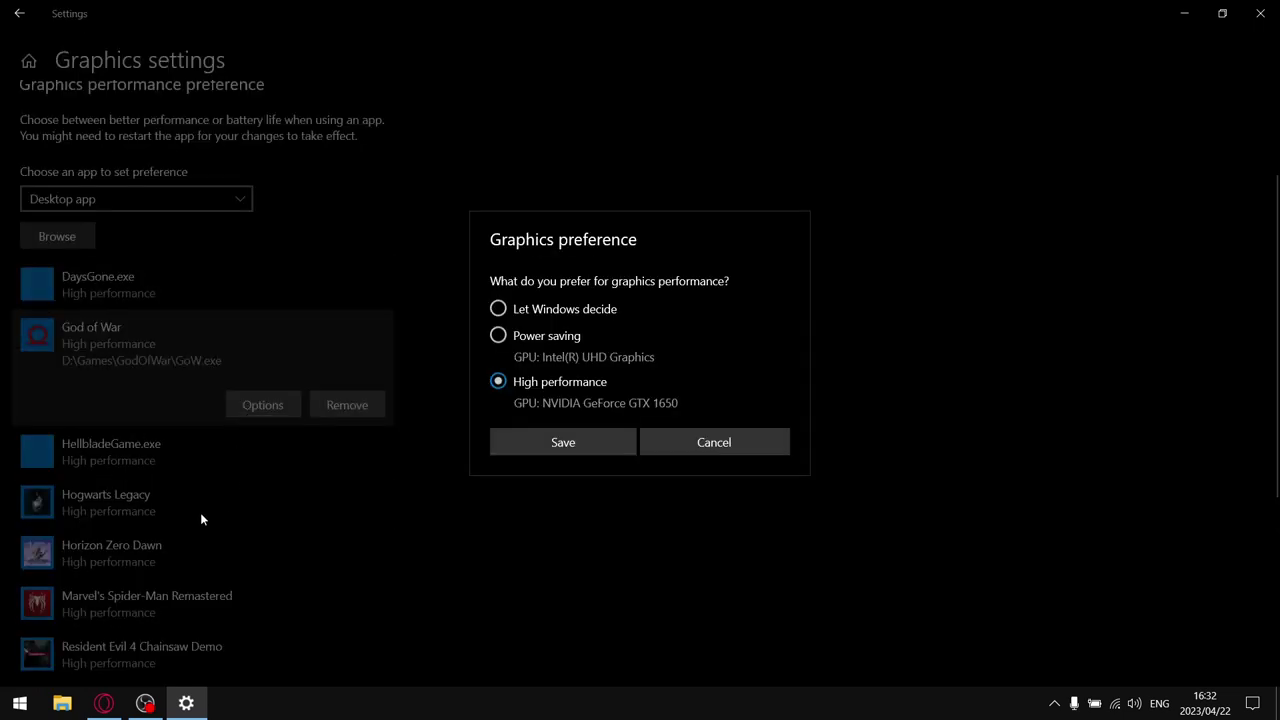
{"action": "left_click", "coordinate": [755, 451]}
{"action": "scroll", "coordinate": [1081, 226], "scroll_direction": "up", "scroll_amount": 3}
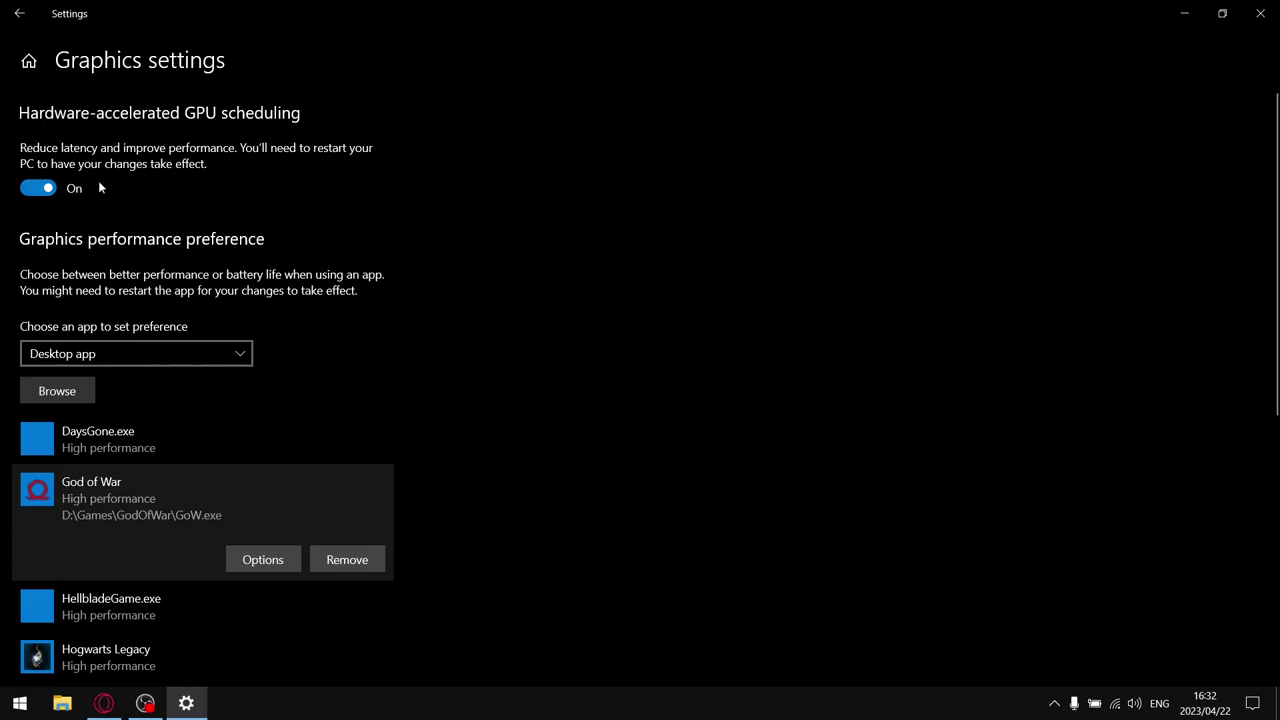
{"action": "left_click", "coordinate": [19, 13]}
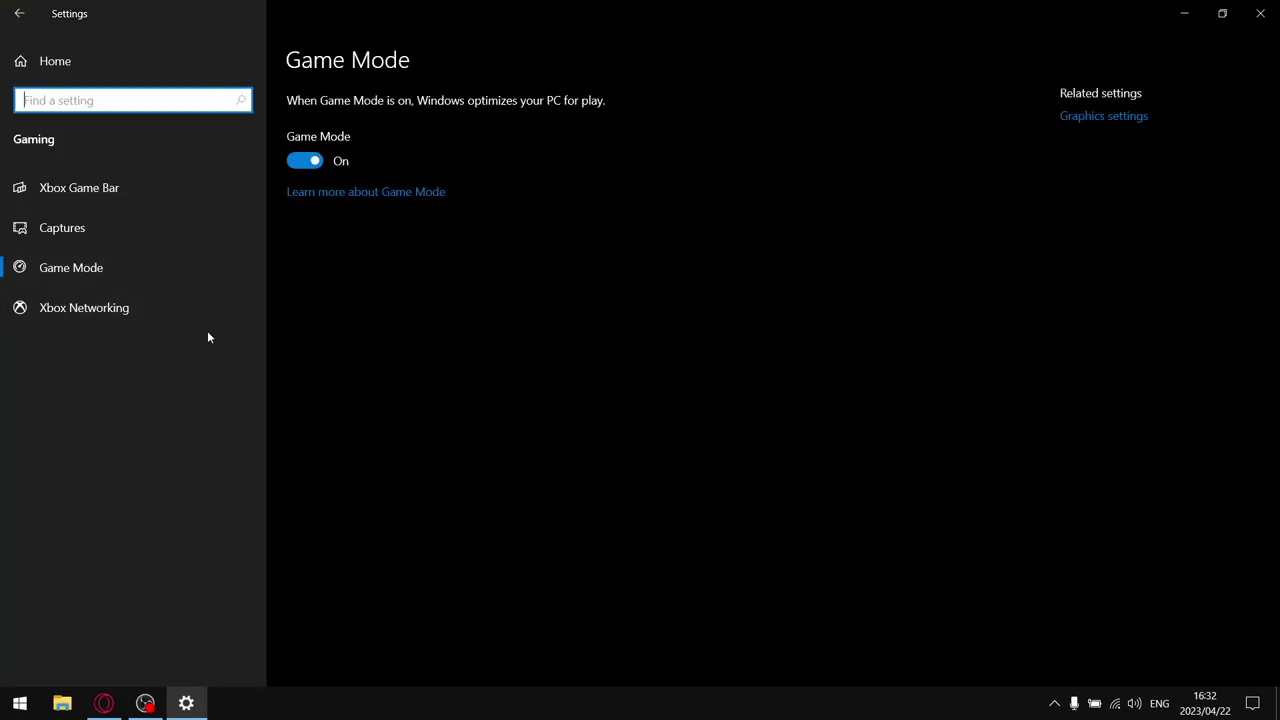
View the Xbox Networking page, the Date & time page and the account's Your info page, and return to the Settings home page.
{"action": "left_click", "coordinate": [134, 316]}
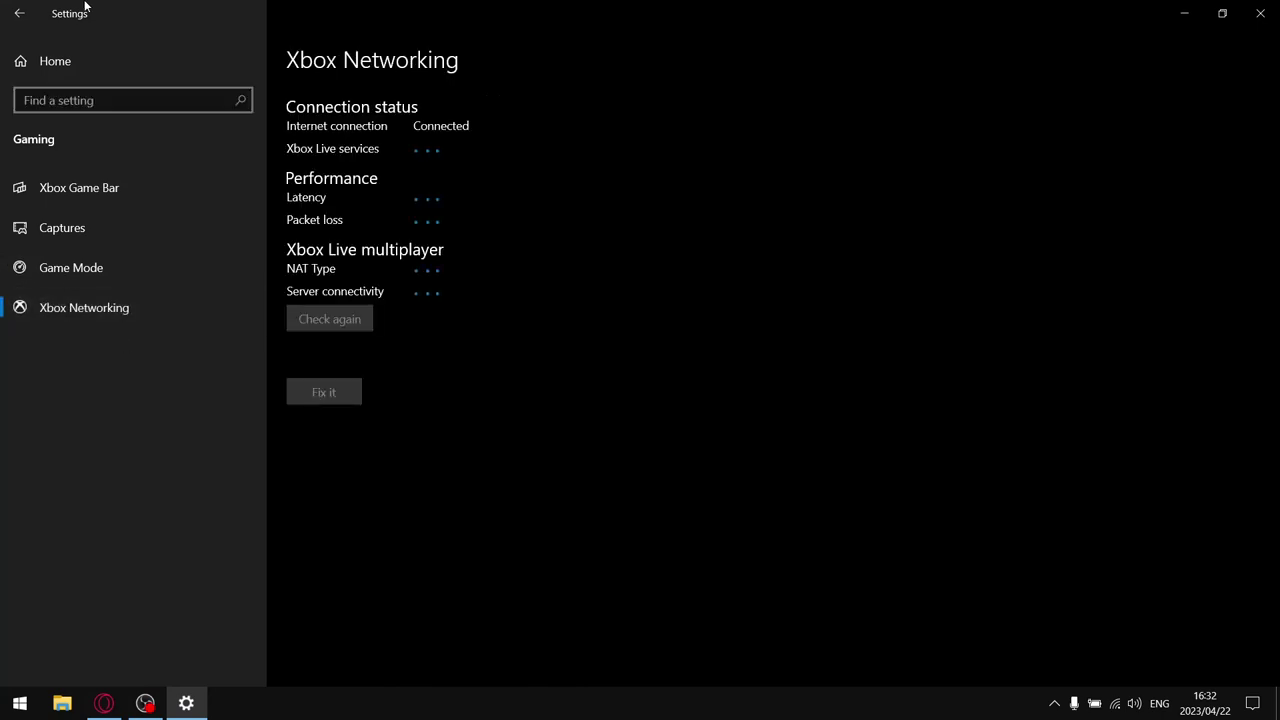
{"action": "left_click", "coordinate": [19, 13]}
{"action": "left_click", "coordinate": [628, 376]}
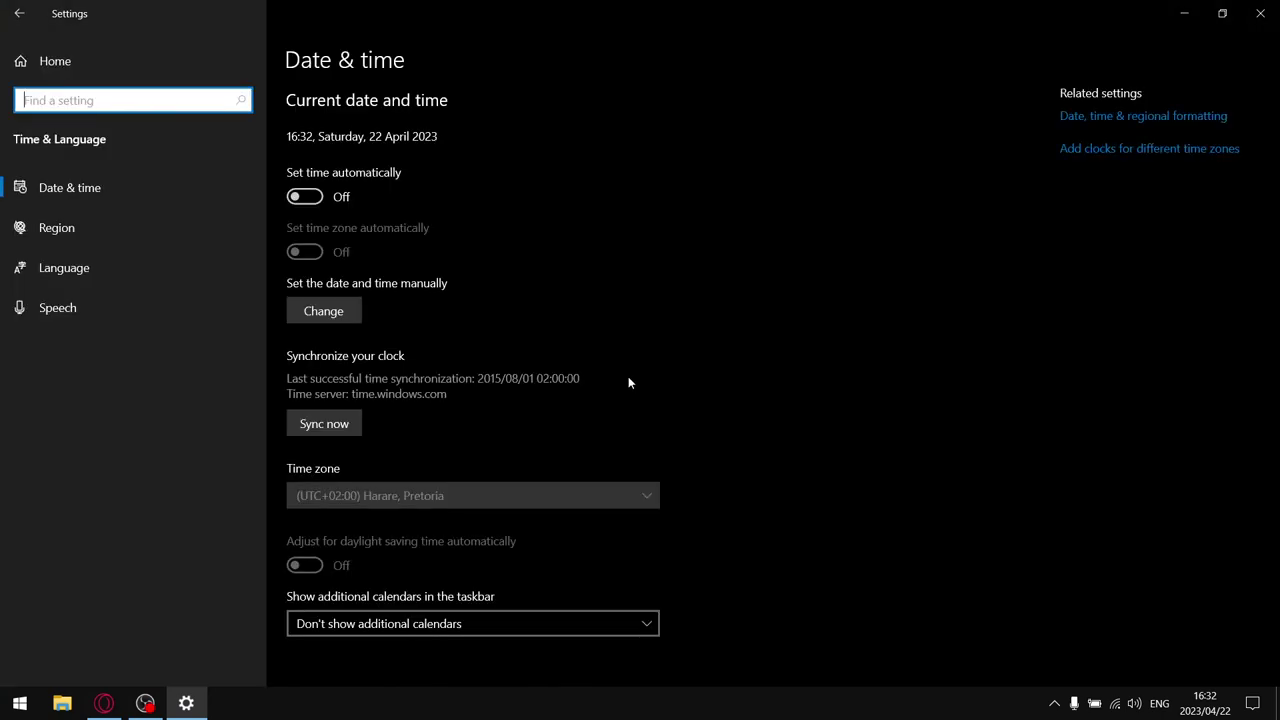
{"action": "left_click", "coordinate": [28, 20]}
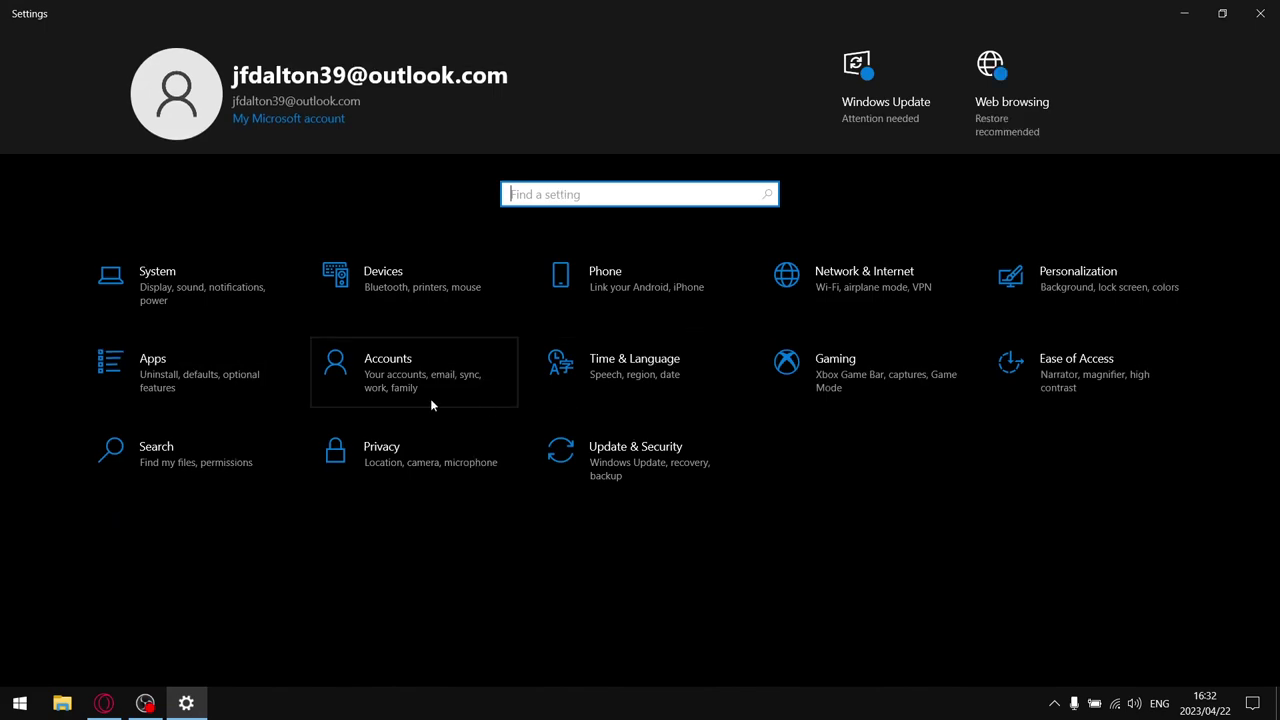
{"action": "left_click", "coordinate": [323, 396]}
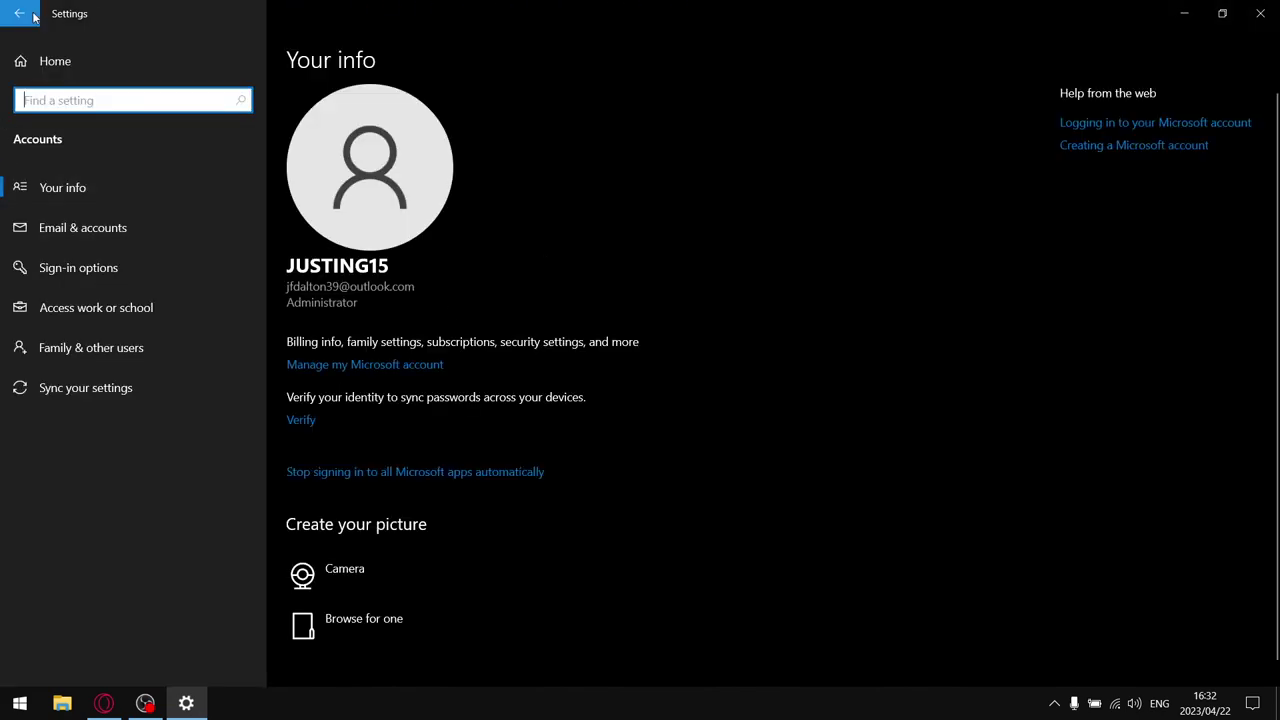
{"action": "left_click", "coordinate": [19, 13]}
Look through the installed programs under Apps & features and expand the Notepad++ entry to show its uninstall option.
{"action": "left_click", "coordinate": [173, 384]}
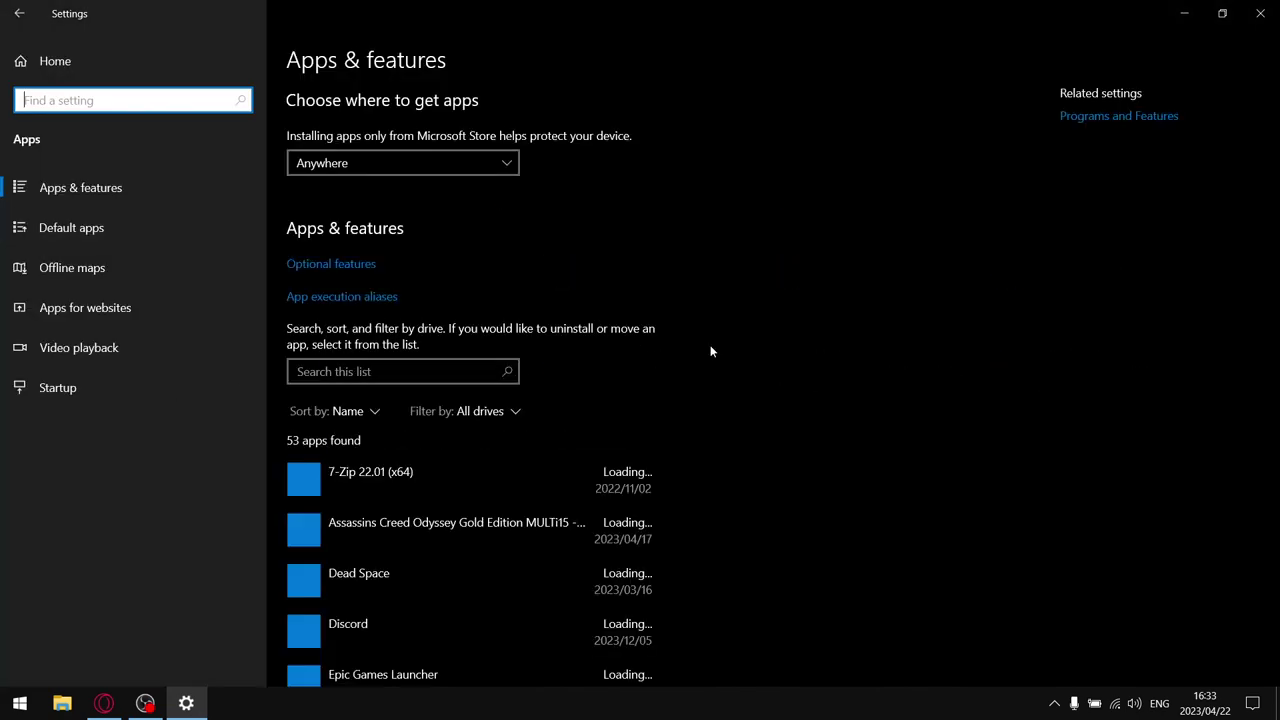
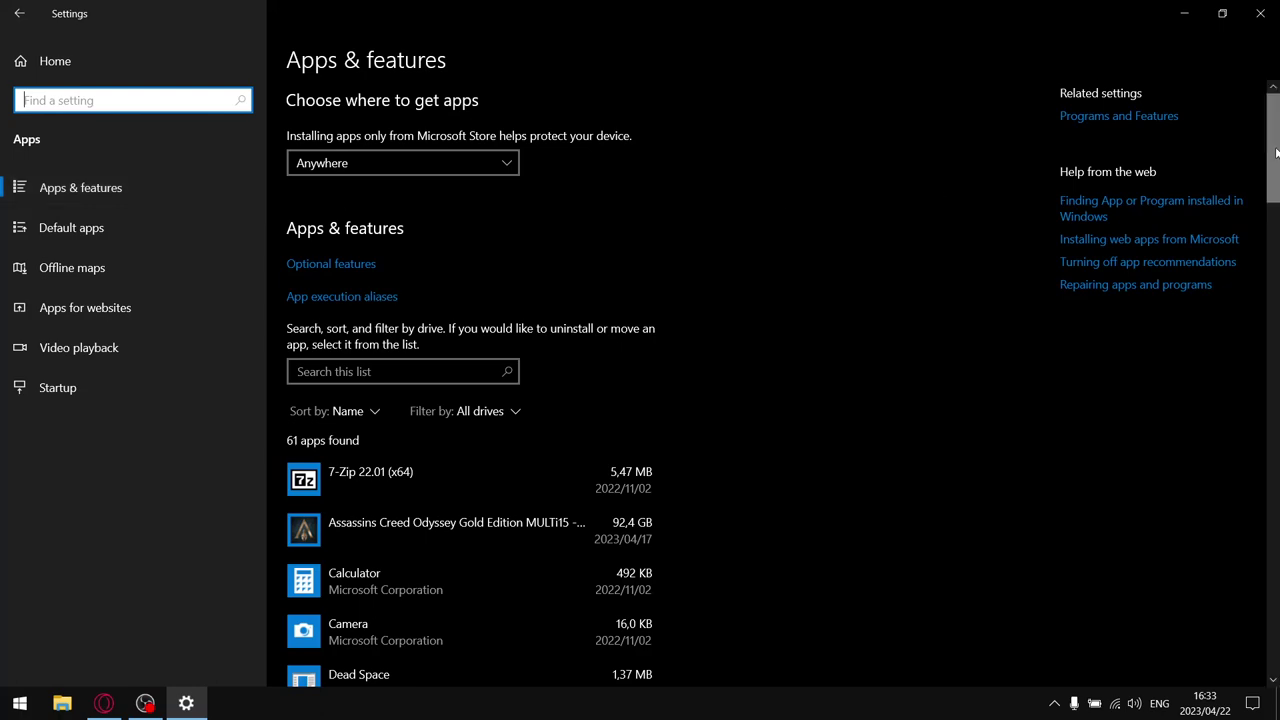
{"action": "left_click_drag", "start_coordinate": [1275, 155], "coordinate": [1272, 489]}
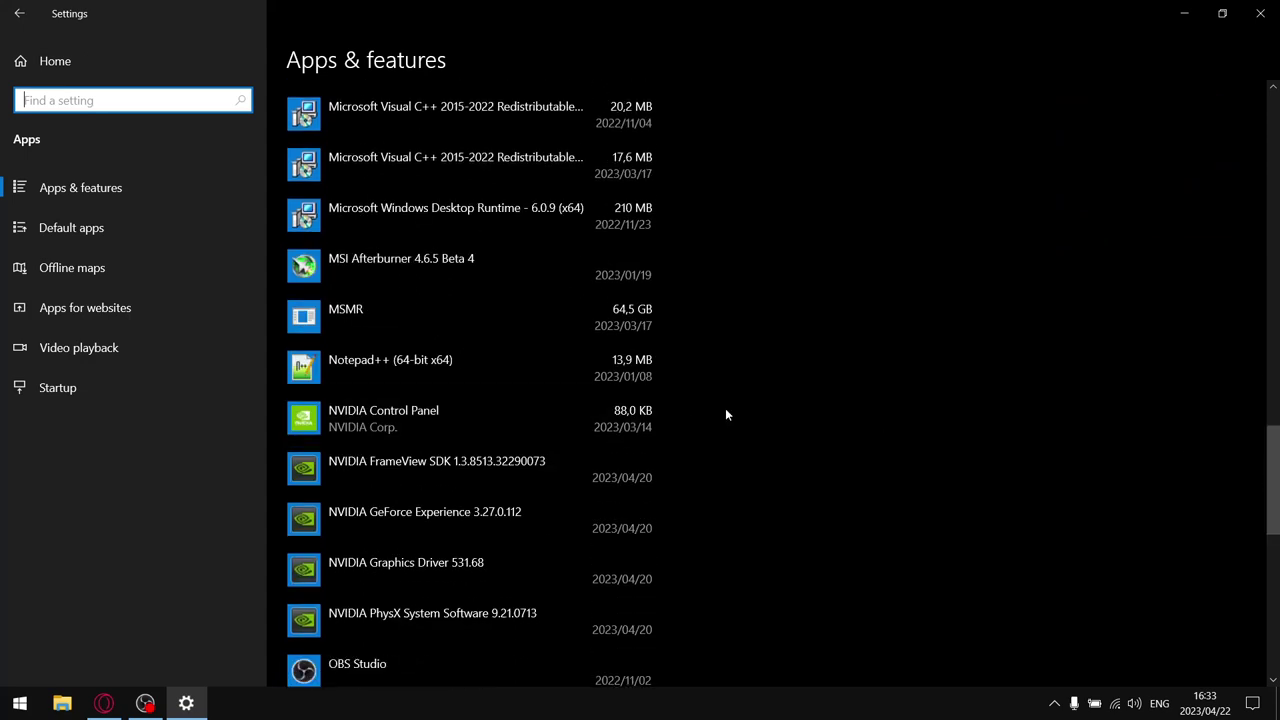
{"action": "scroll", "coordinate": [592, 452], "scroll_direction": "up", "scroll_amount": 2}
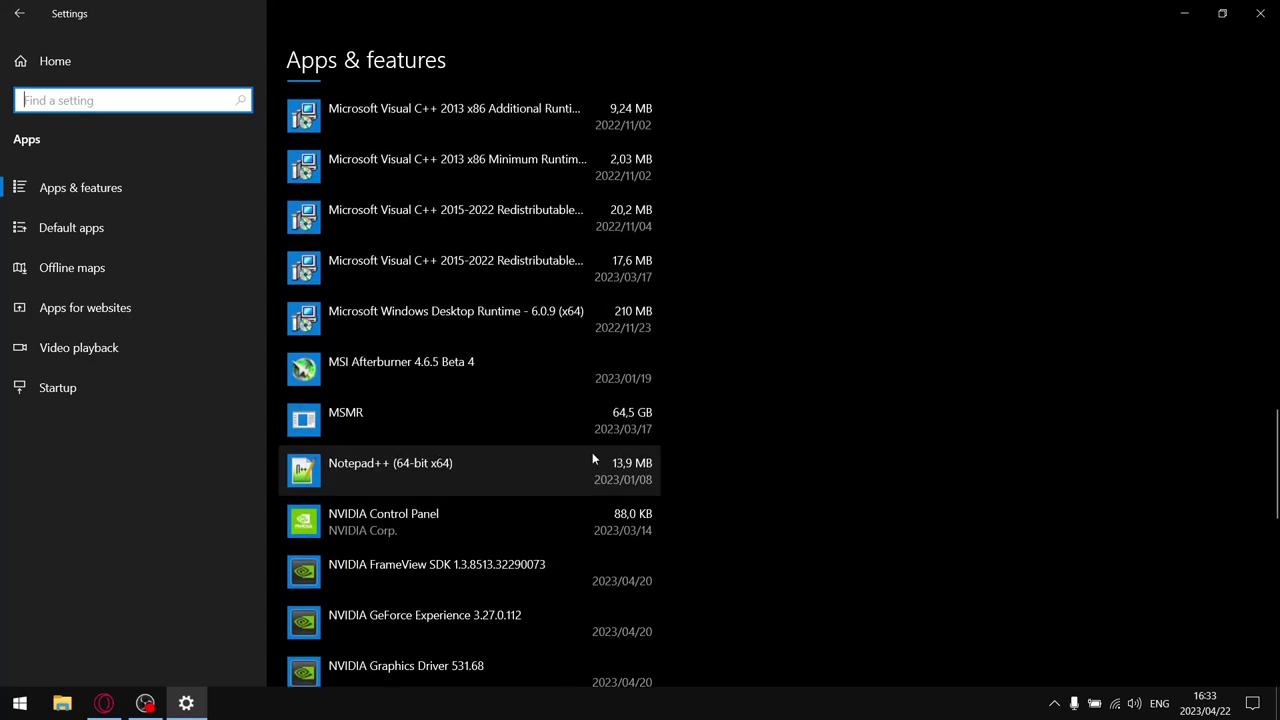
{"action": "left_click", "coordinate": [590, 460]}
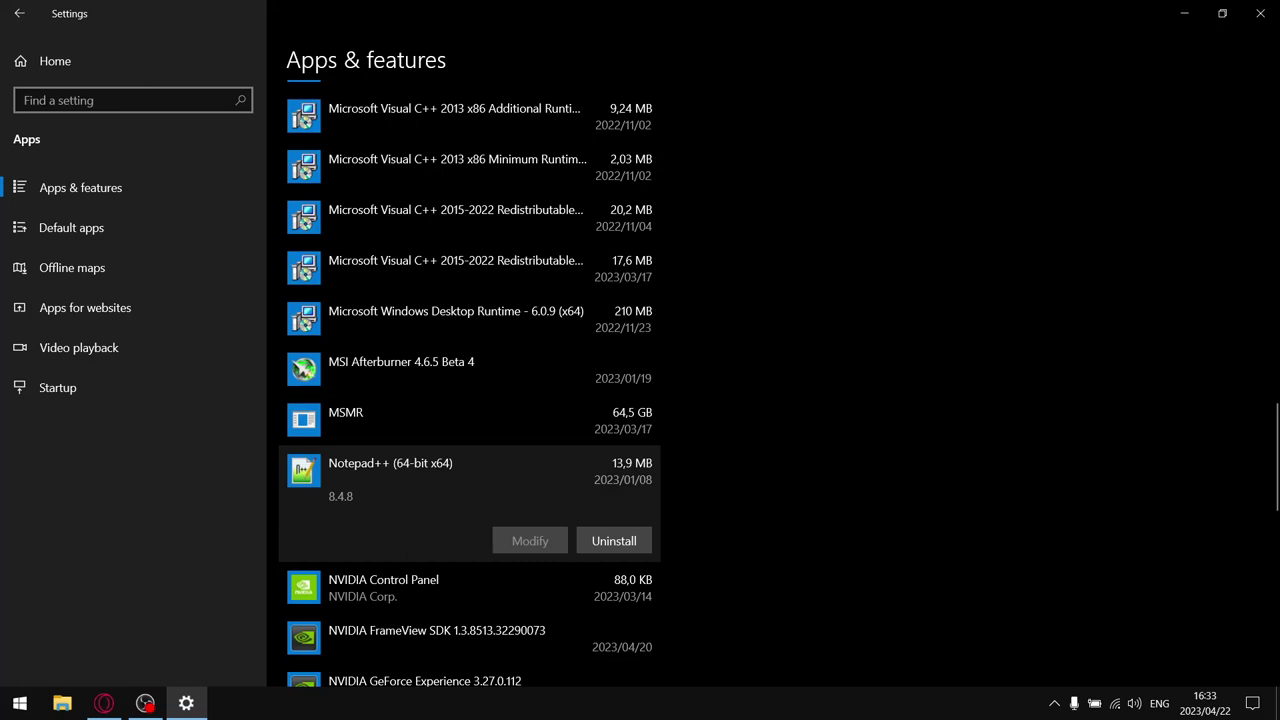
{"action": "left_click_drag", "start_coordinate": [1277, 446], "coordinate": [1277, 245]}
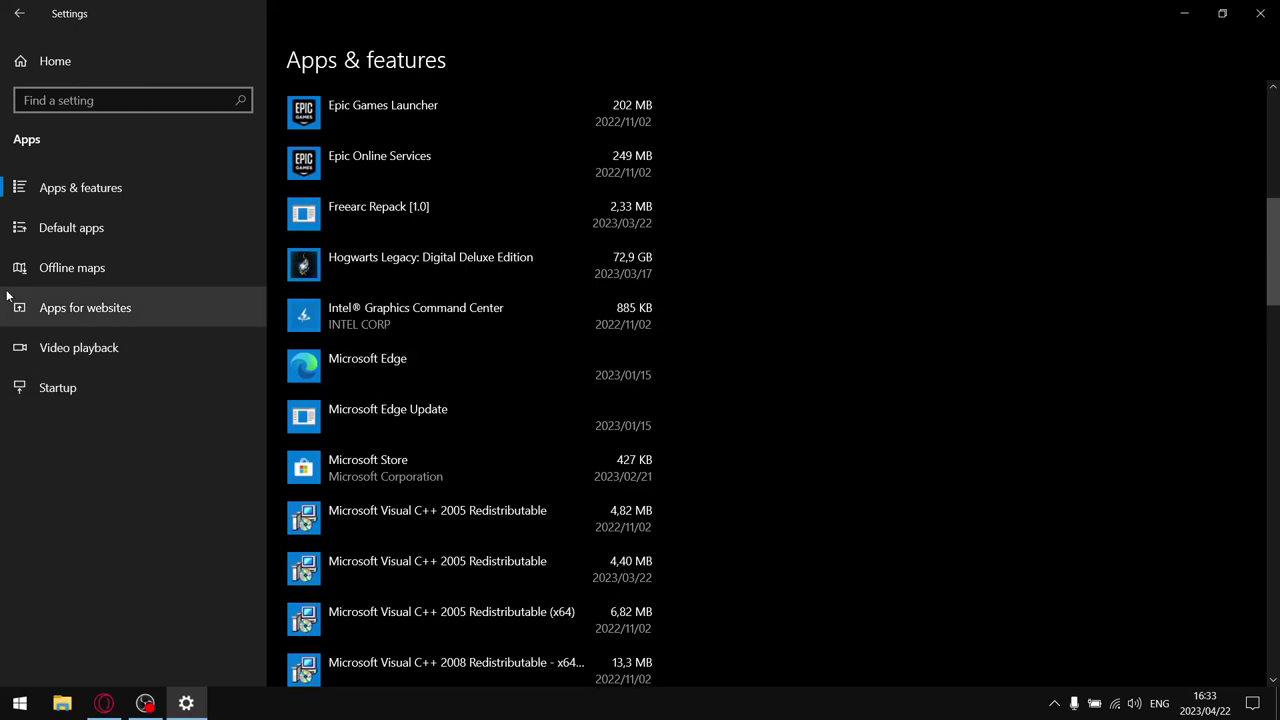
Review the storage location, metered connection and map update options on the Offline maps page.
{"action": "left_click", "coordinate": [74, 268]}
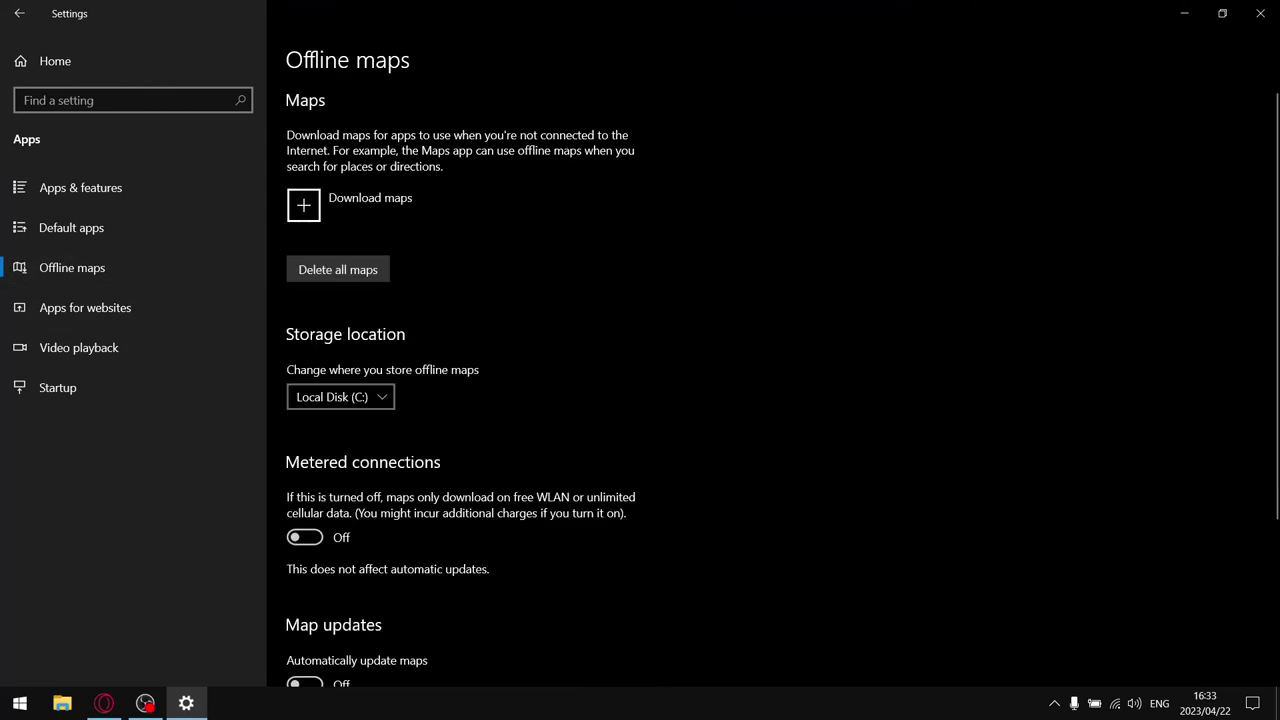
{"action": "scroll", "coordinate": [1274, 330], "scroll_direction": "down", "scroll_amount": 2}
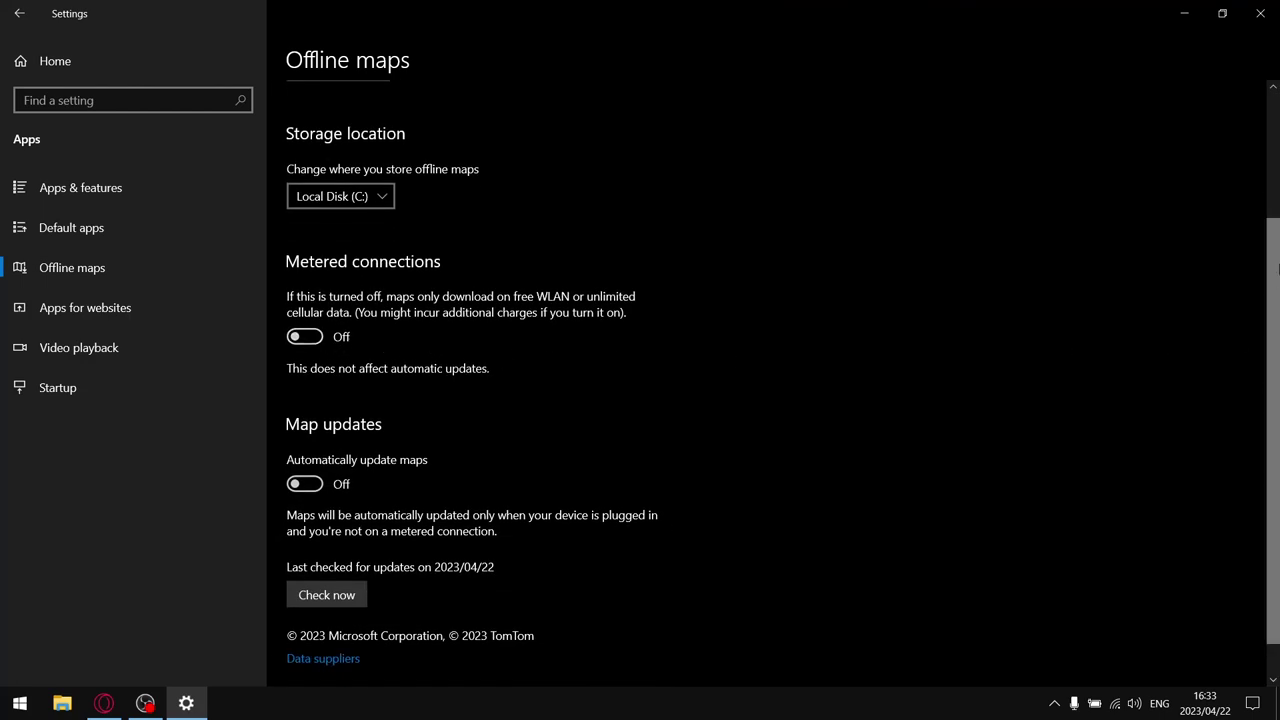
{"action": "scroll", "coordinate": [1273, 317], "scroll_direction": "down", "scroll_amount": 1}
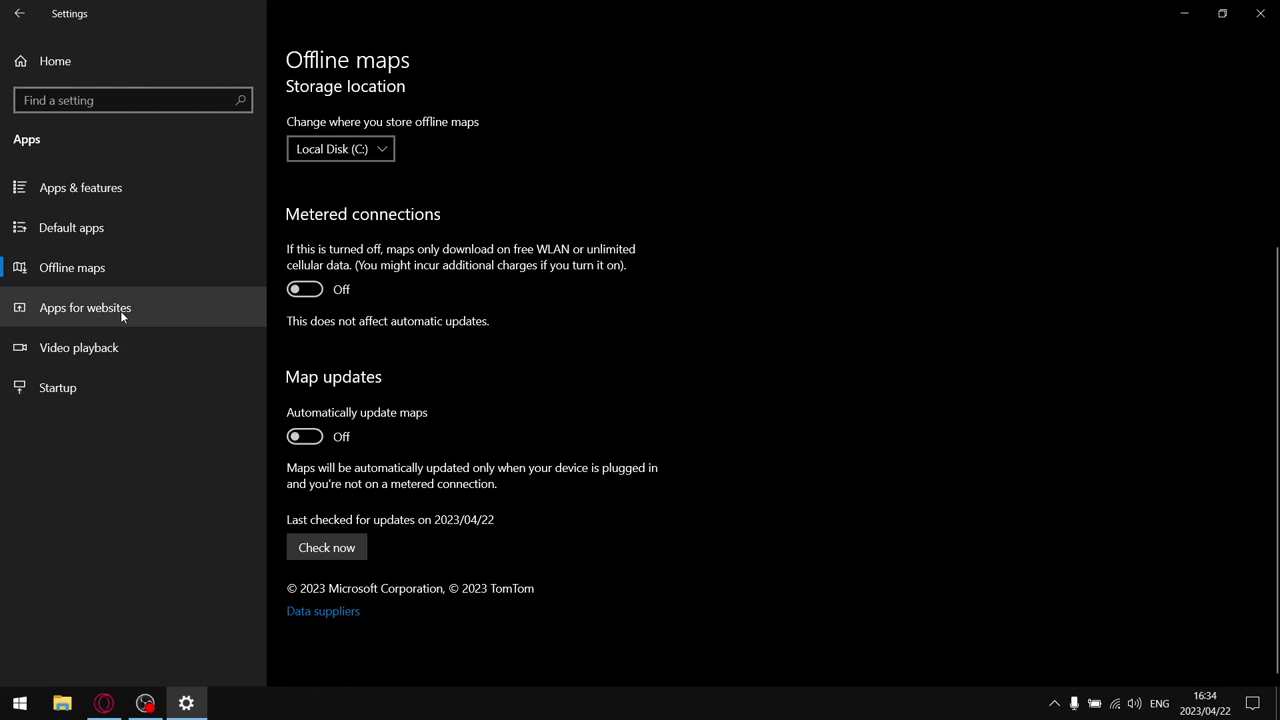
Check the Apps for websites, Video playback and Startup pages under Apps and return to the Settings home page.
{"action": "left_click", "coordinate": [58, 313]}
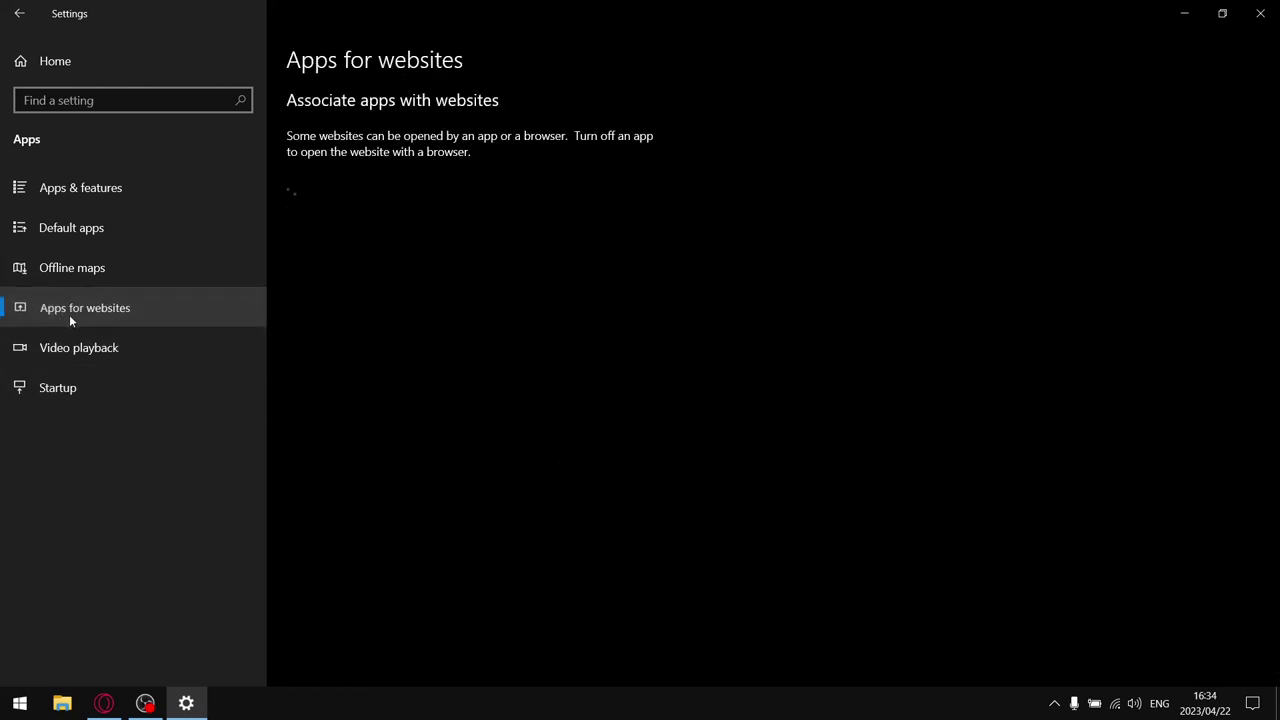
{"action": "left_click", "coordinate": [36, 356]}
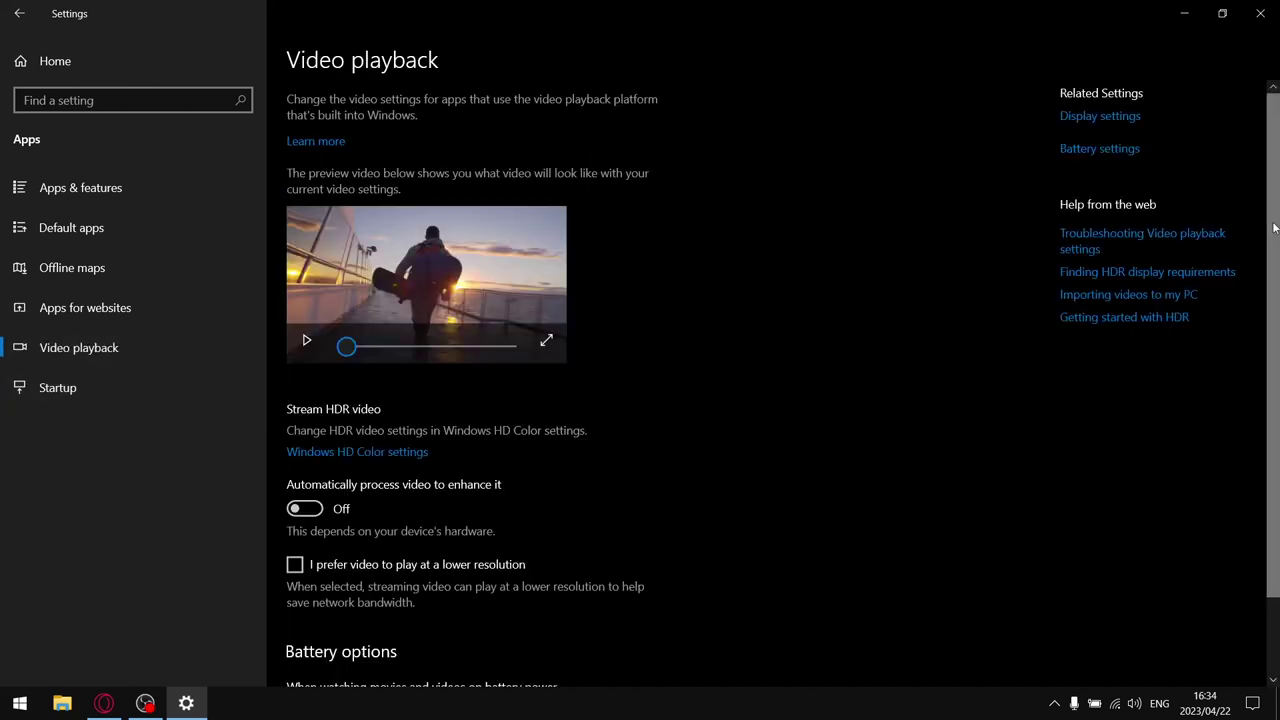
{"action": "scroll", "coordinate": [1274, 228], "scroll_direction": "down", "scroll_amount": 2}
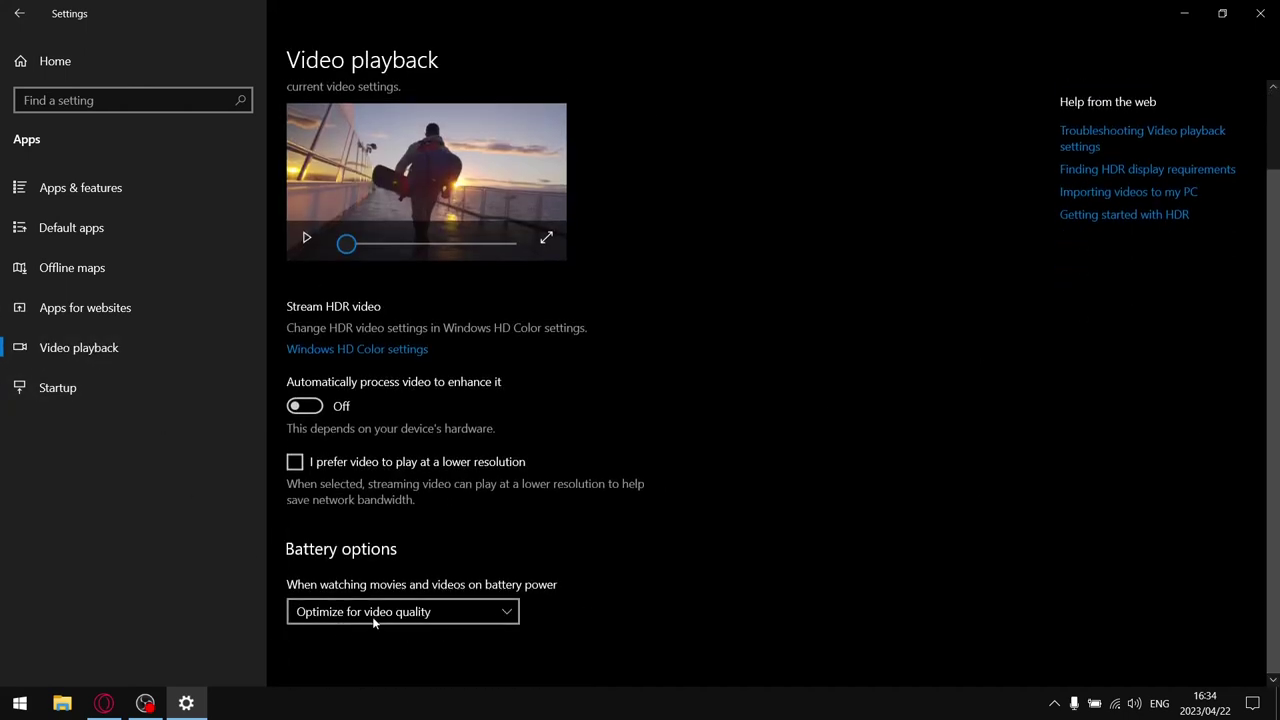
{"action": "left_click", "coordinate": [70, 391]}
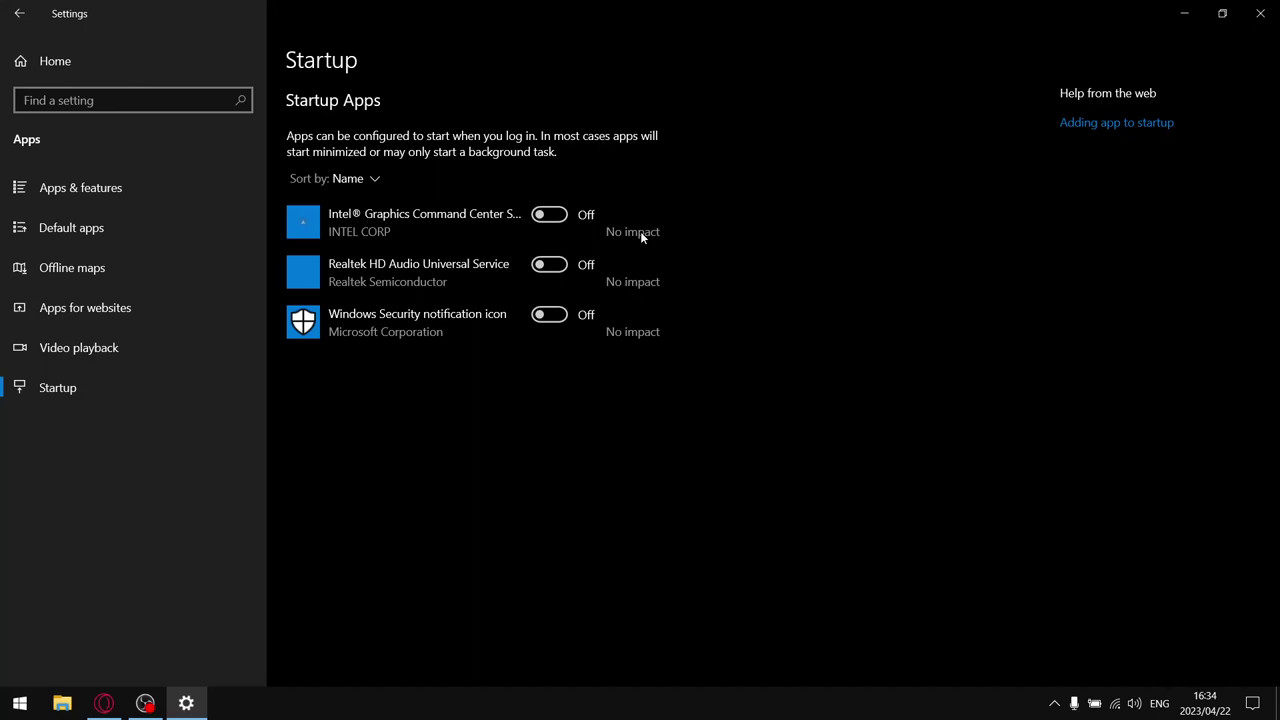
{"action": "left_click", "coordinate": [19, 13]}
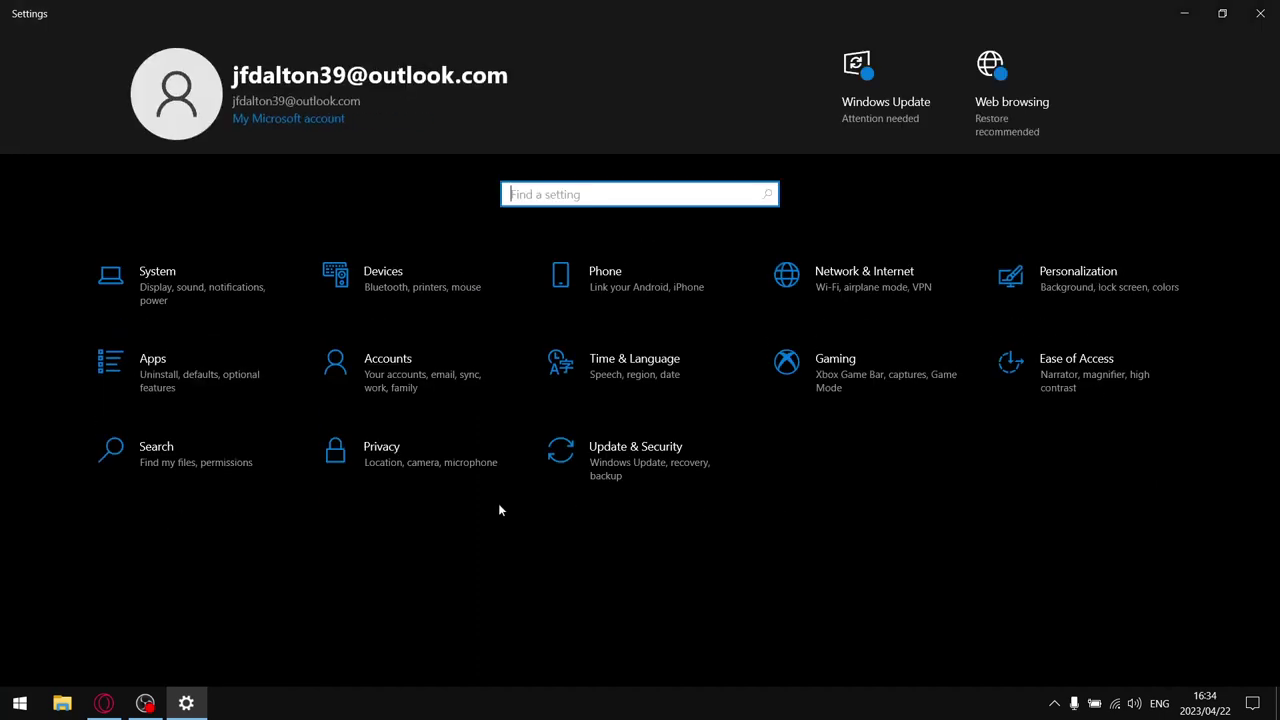
View the Personalization page and try to open the Network & Internet page from the Settings home page.
{"action": "left_click", "coordinate": [1131, 289]}
{"action": "left_click", "coordinate": [19, 13]}
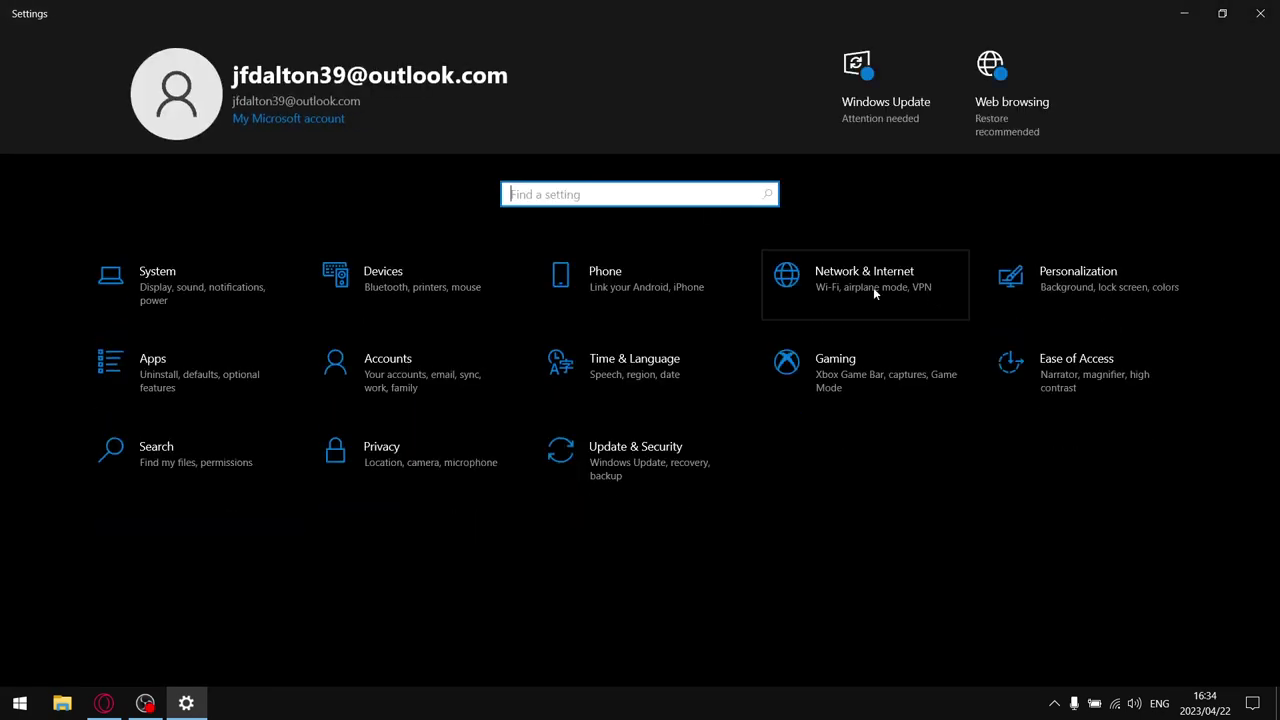
{"action": "left_click", "coordinate": [873, 288]}
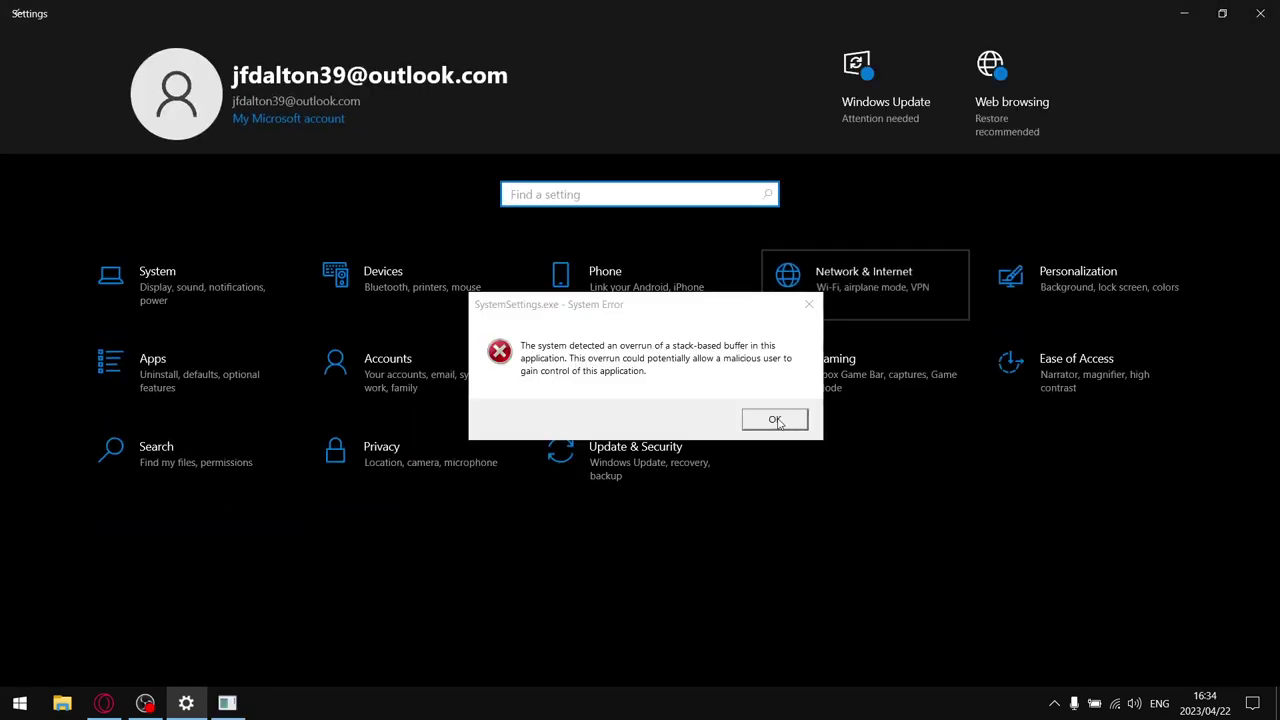
{"action": "left_click", "coordinate": [777, 421]}
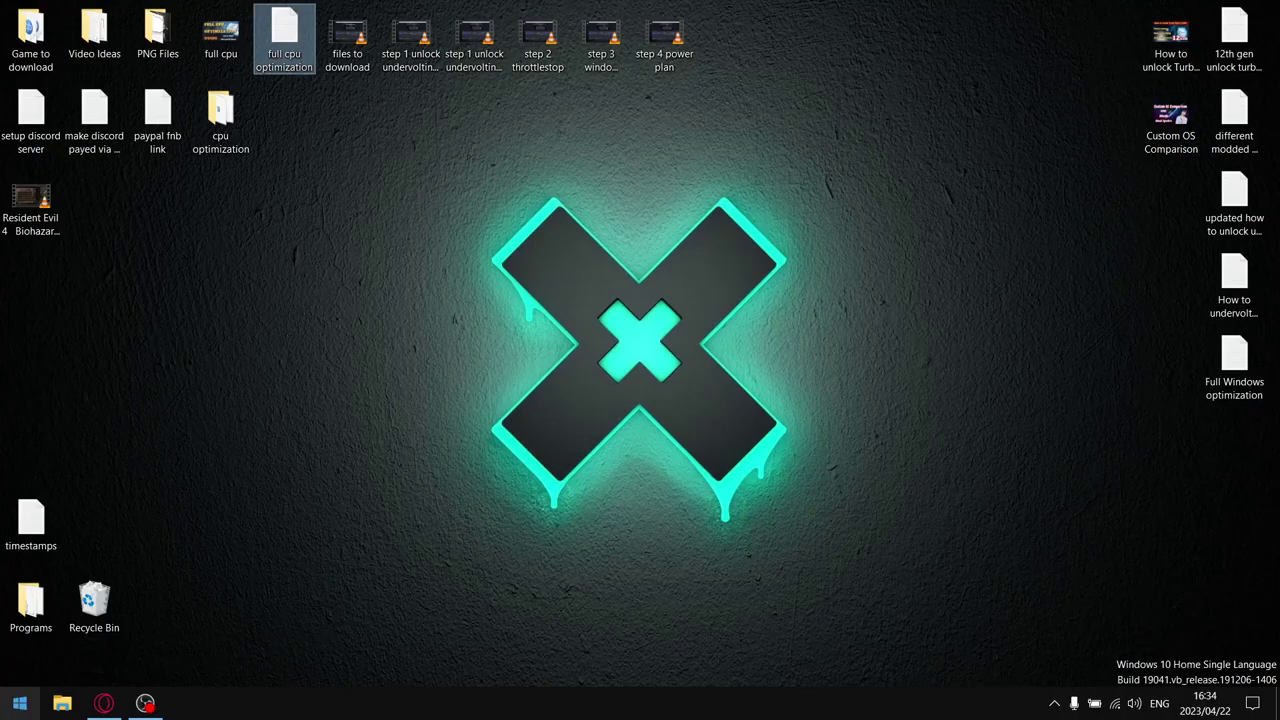
Reopen Settings and view the Your phone page and the Bluetooth & other devices page.
{"action": "left_click", "coordinate": [19, 703]}
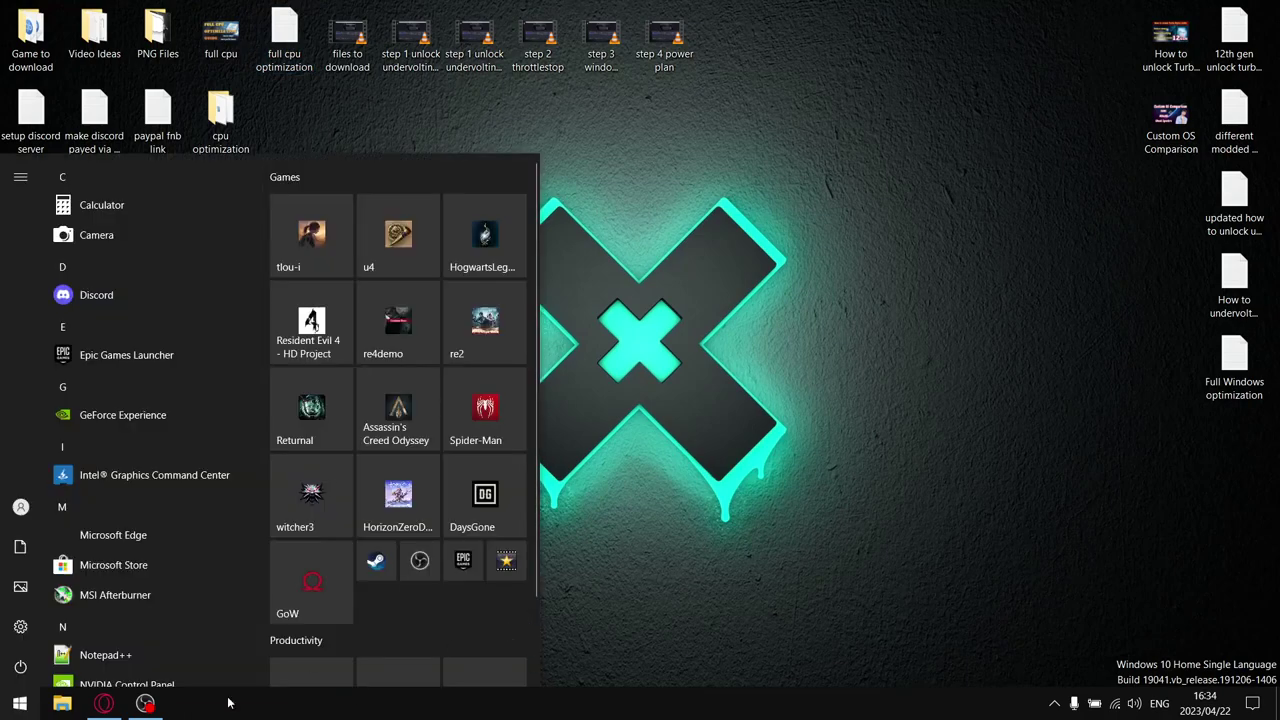
{"action": "left_click", "coordinate": [20, 626]}
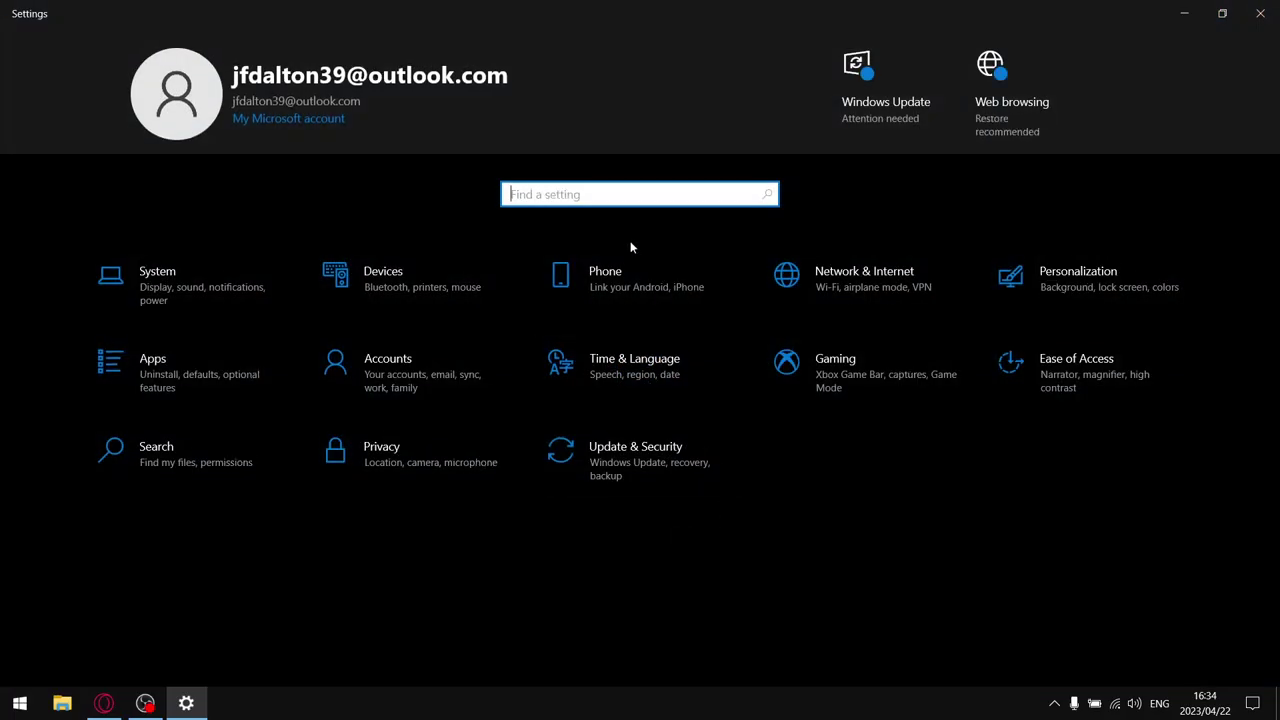
{"action": "left_click", "coordinate": [613, 273]}
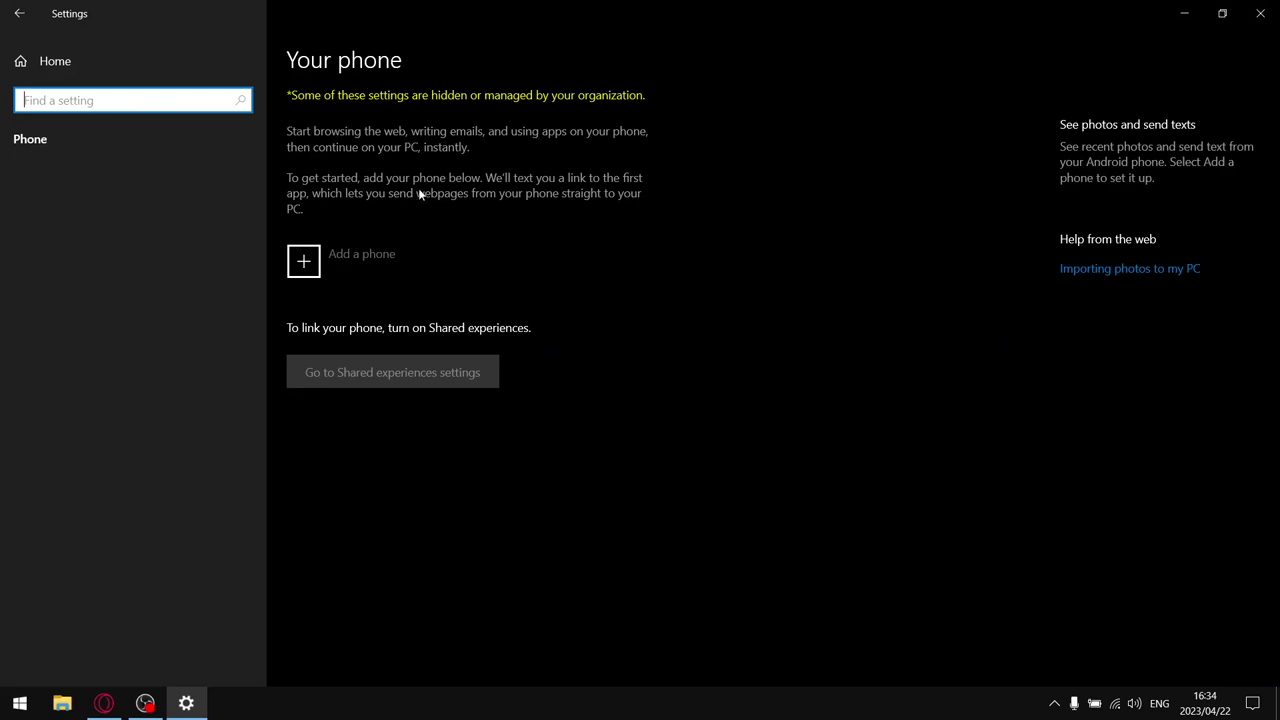
{"action": "left_click", "coordinate": [19, 13]}
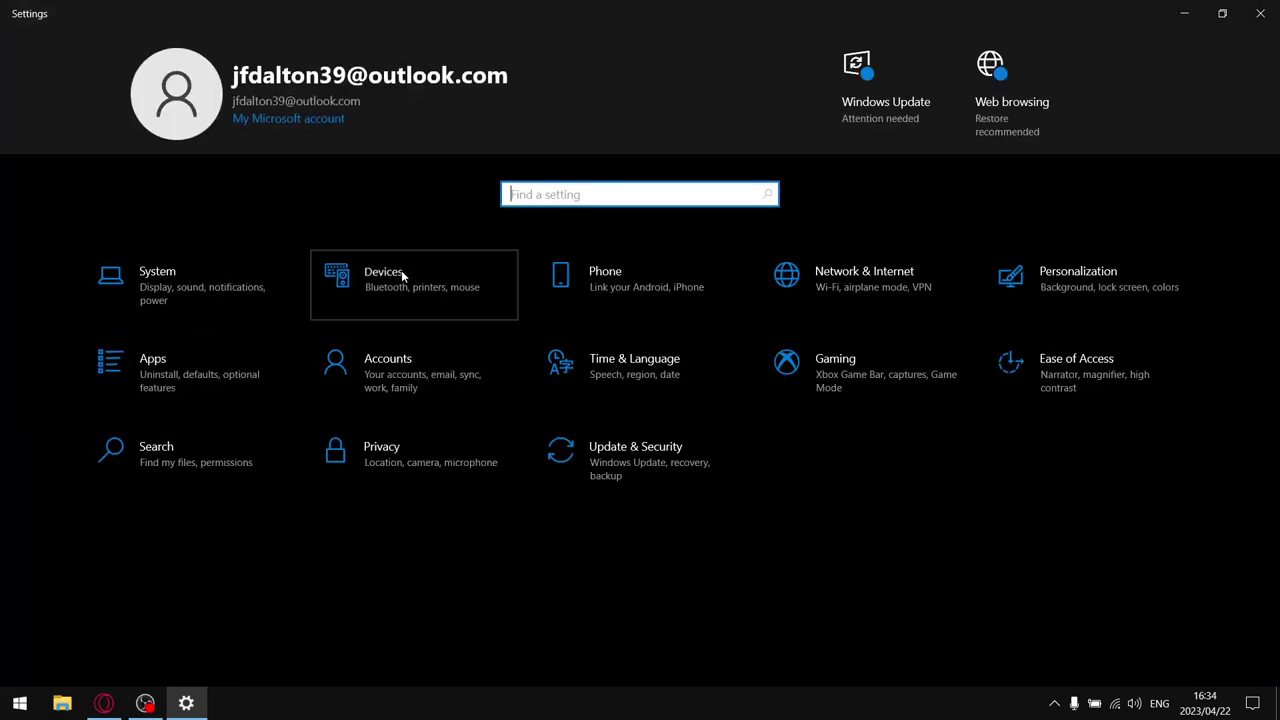
{"action": "left_click", "coordinate": [401, 270]}
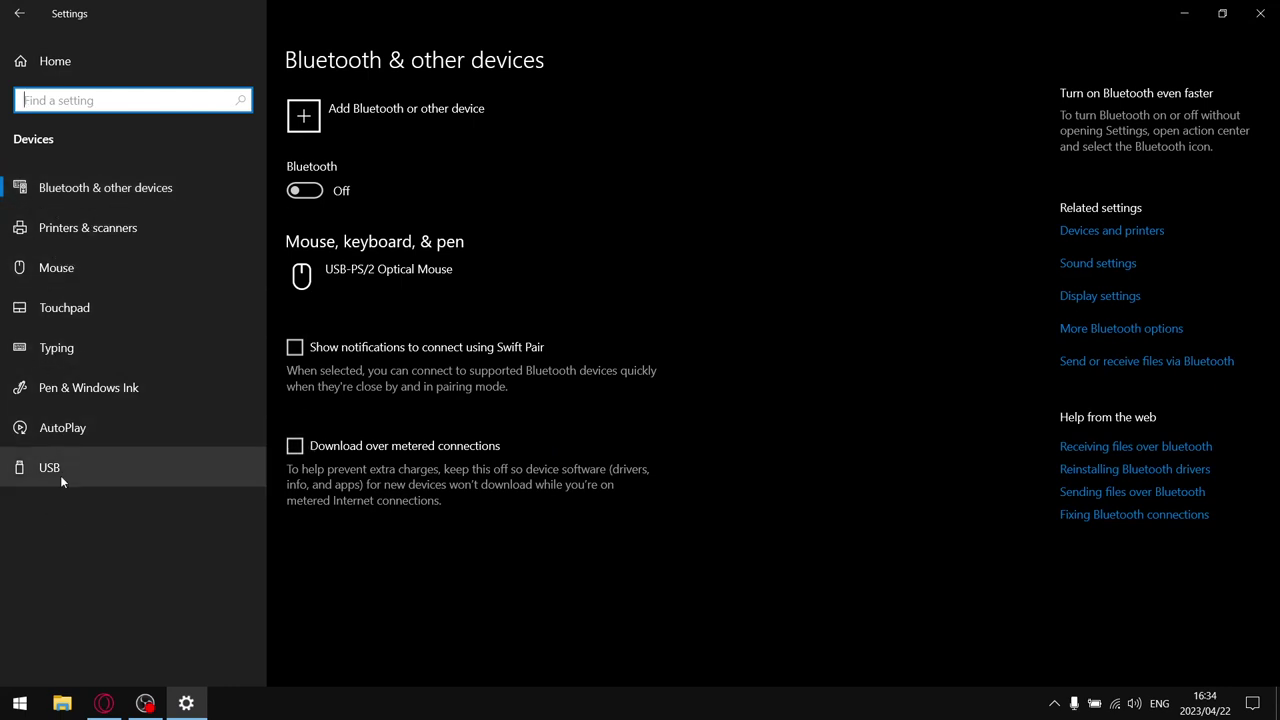
{"action": "left_click", "coordinate": [18, 7]}
Review the Display, Sound and Notifications & actions pages under System and close Settings.
{"action": "left_click", "coordinate": [182, 296]}
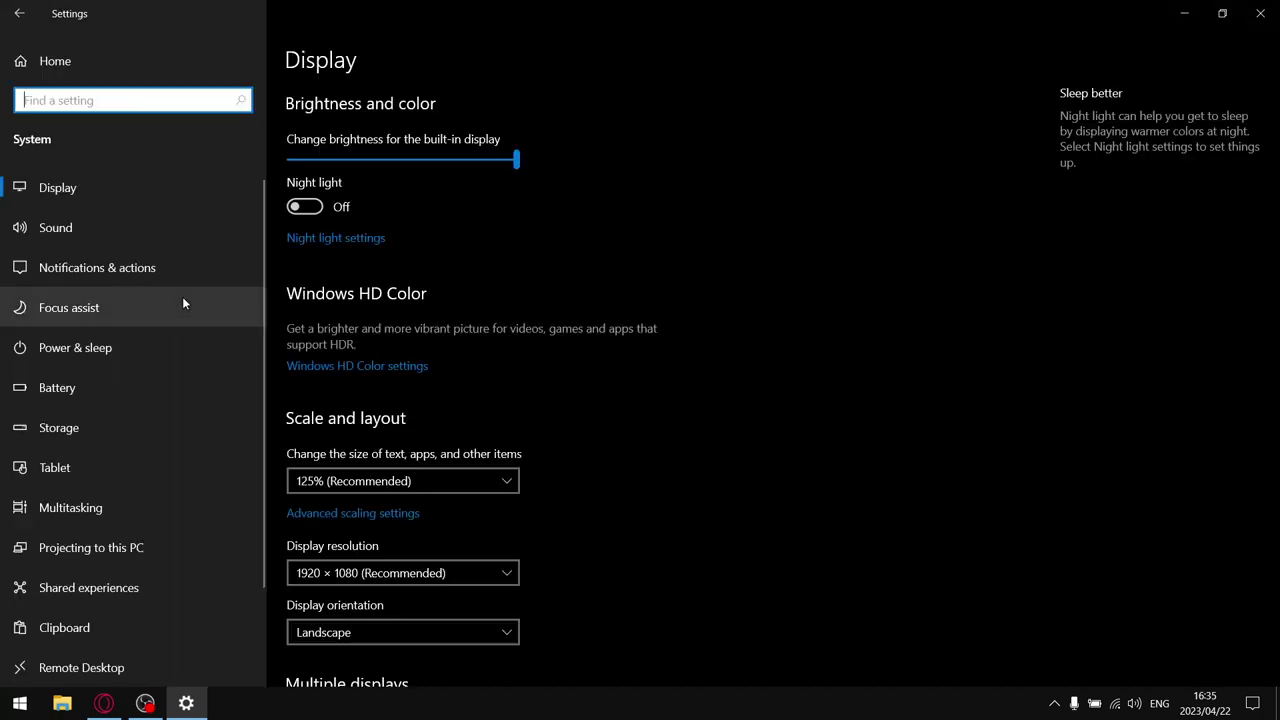
{"action": "left_click", "coordinate": [95, 210]}
{"action": "left_click", "coordinate": [109, 249]}
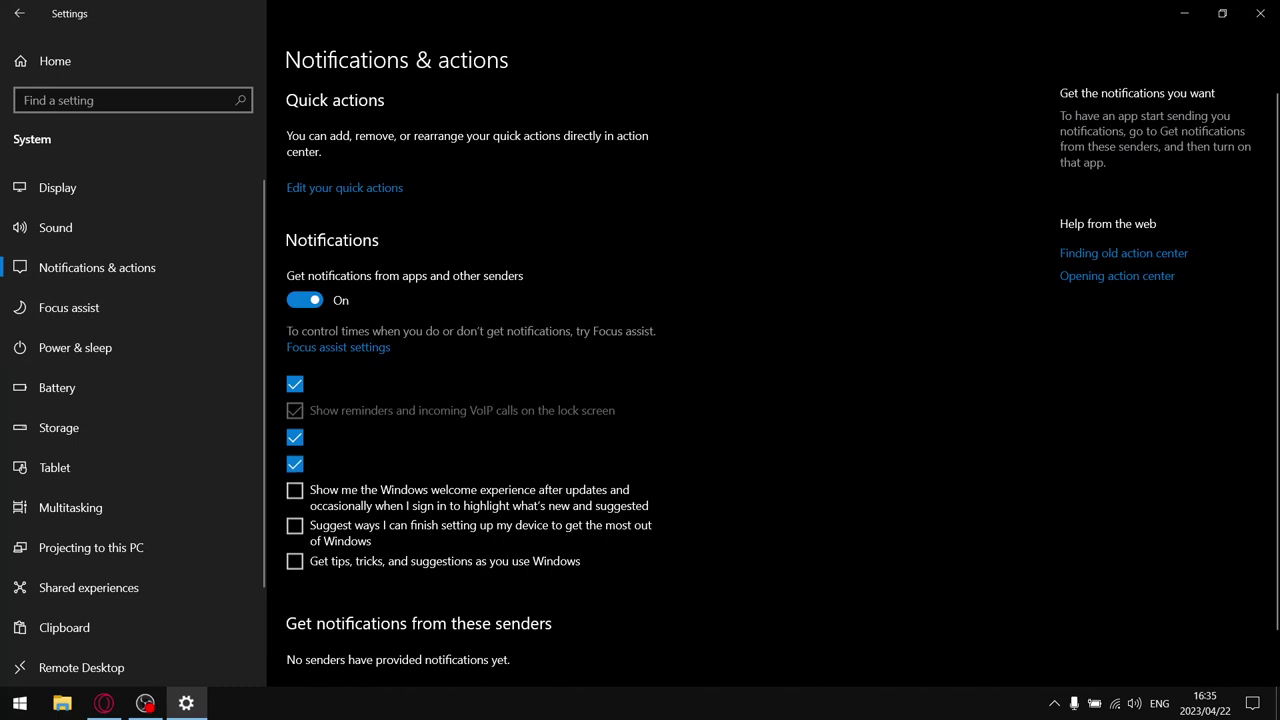
{"action": "scroll", "coordinate": [783, 377], "scroll_direction": "down", "scroll_amount": 1}
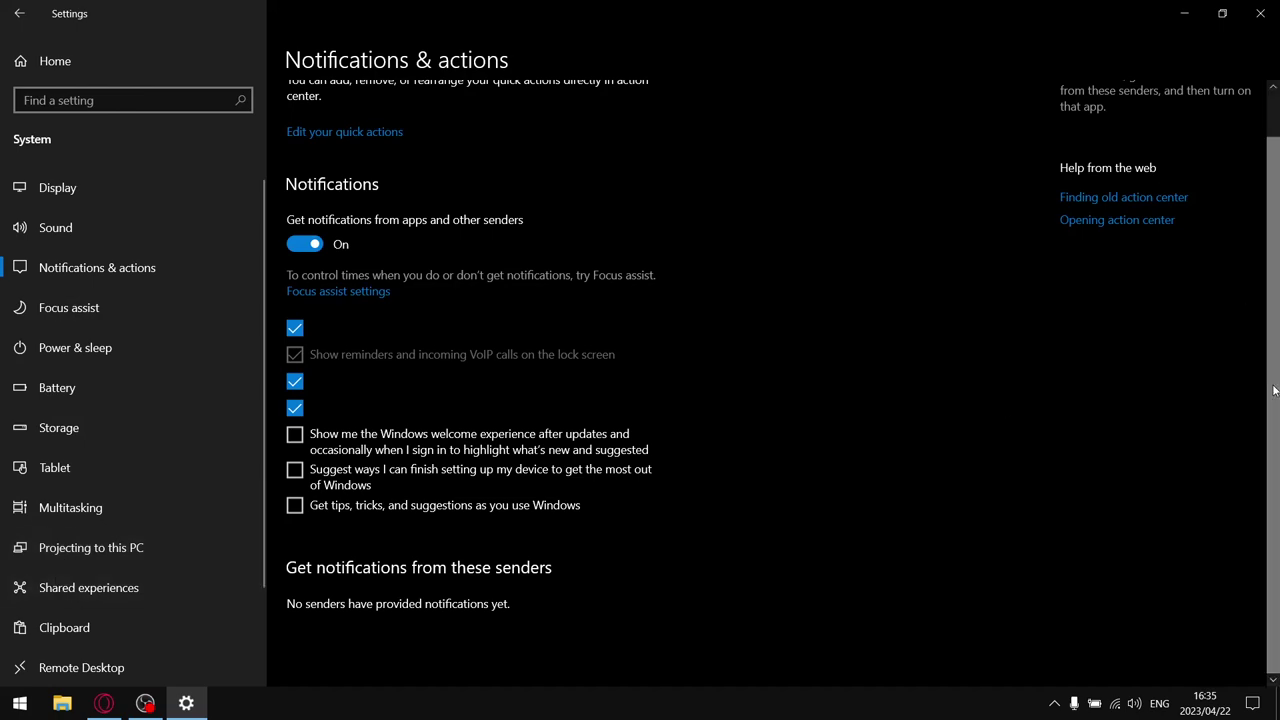
{"action": "left_click", "coordinate": [1260, 13]}
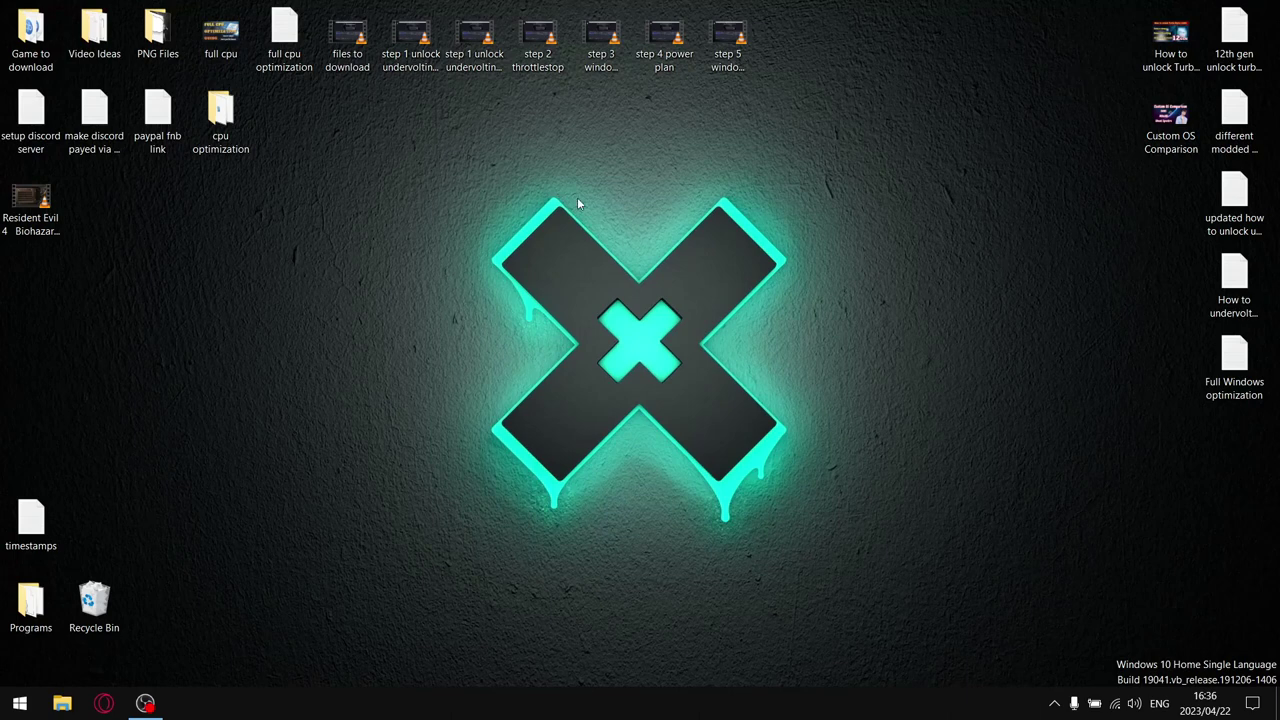
{"action": "left_click", "coordinate": [20, 703]}
{"action": "left_click", "coordinate": [120, 622]}
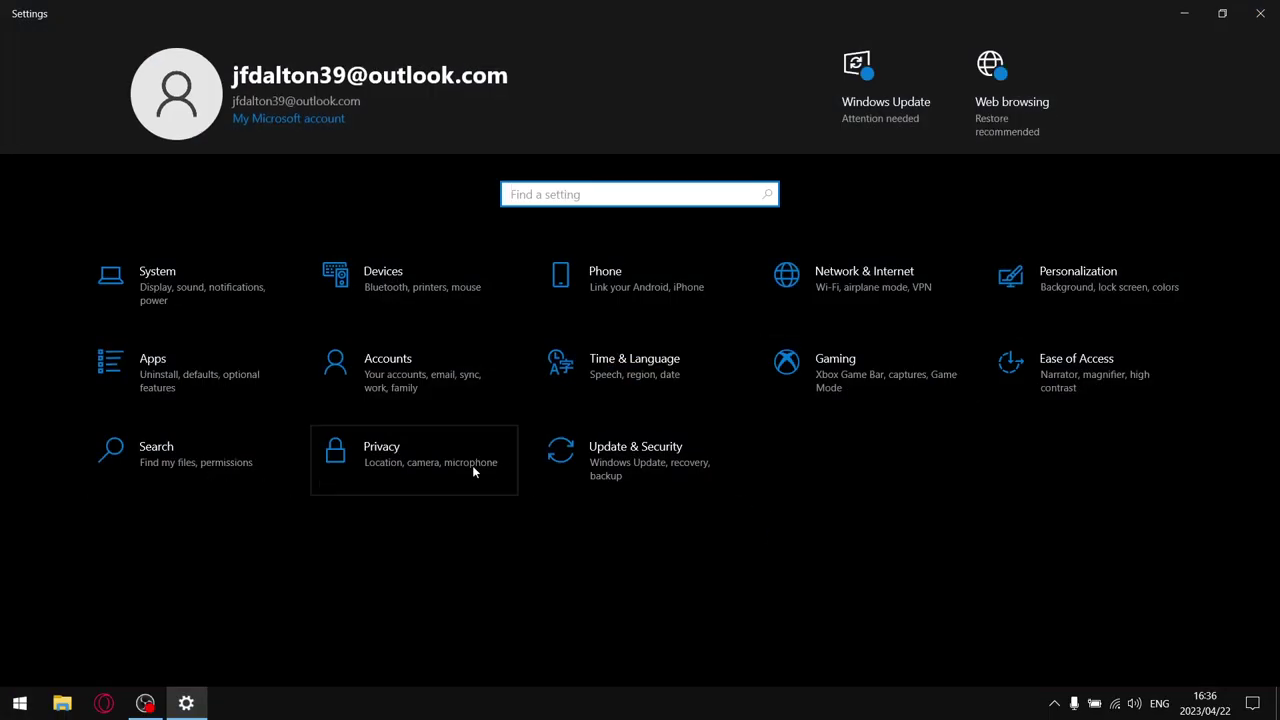
{"action": "left_click", "coordinate": [1275, 18]}
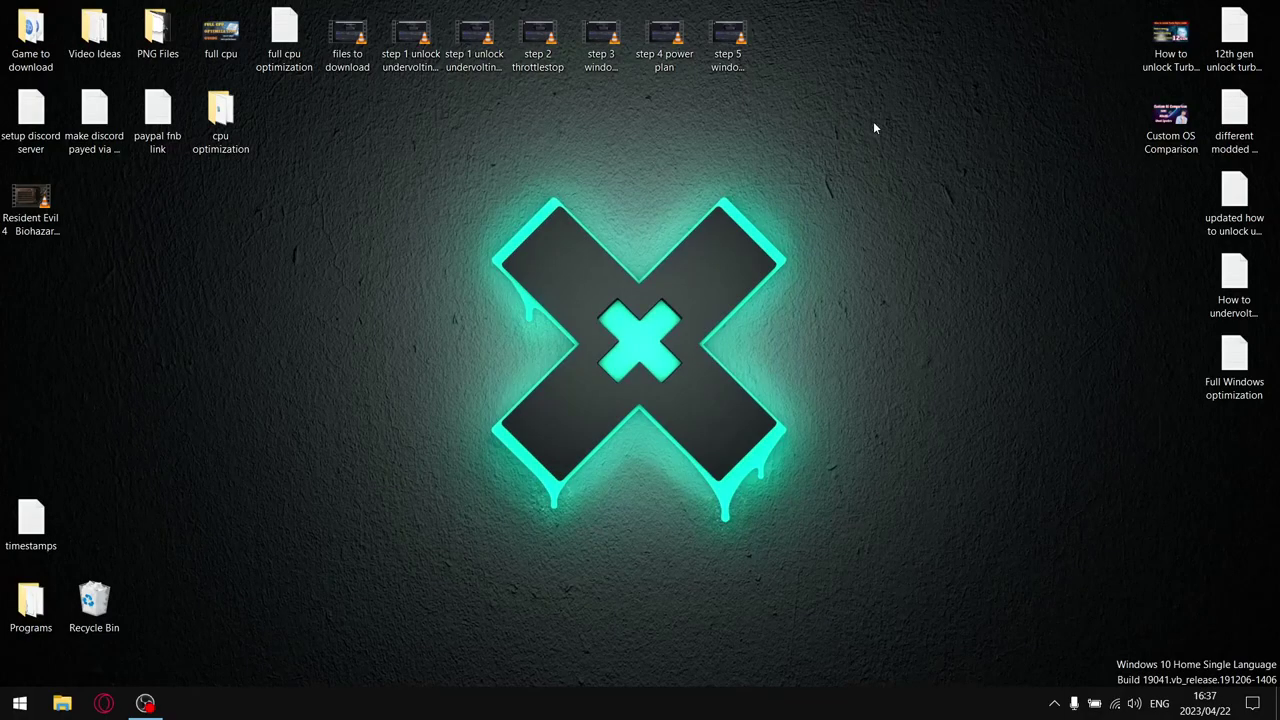
Extract WPD.exe from the latest archive in the cpu optimization folder to the desktop and close the archive and folder windows.
{"action": "double_click", "coordinate": [233, 118]}
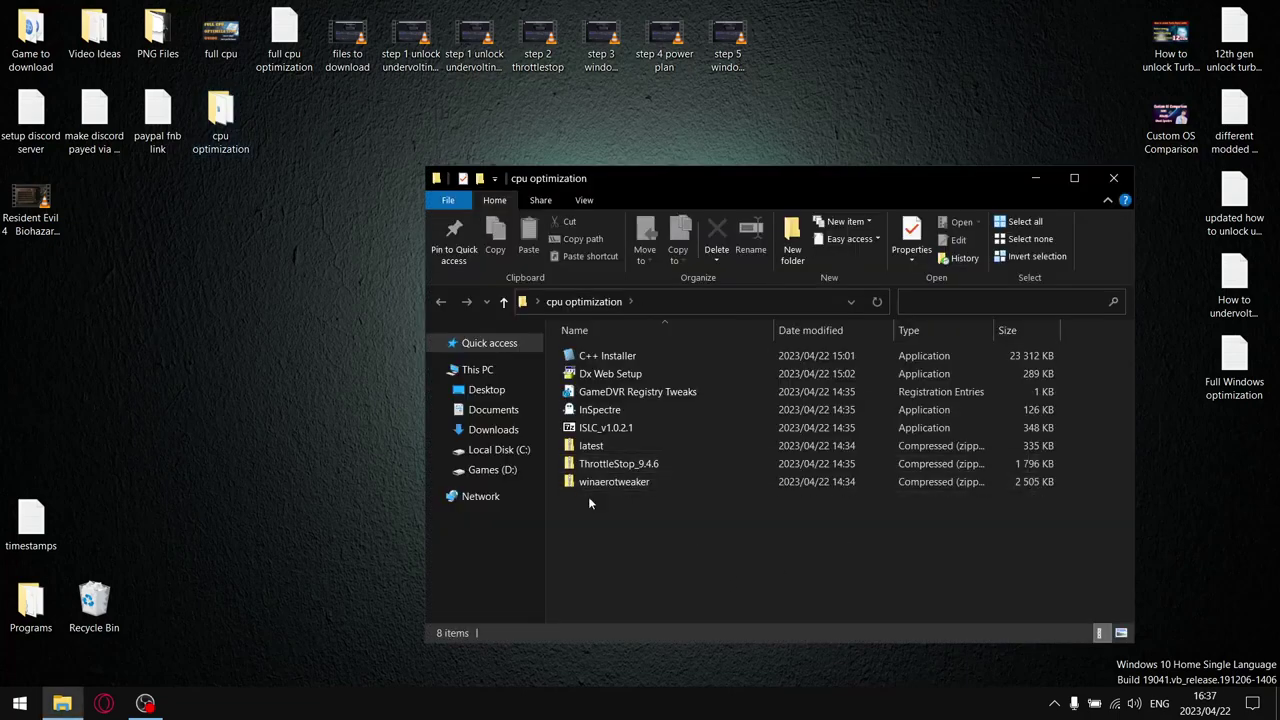
{"action": "right_click", "coordinate": [585, 448]}
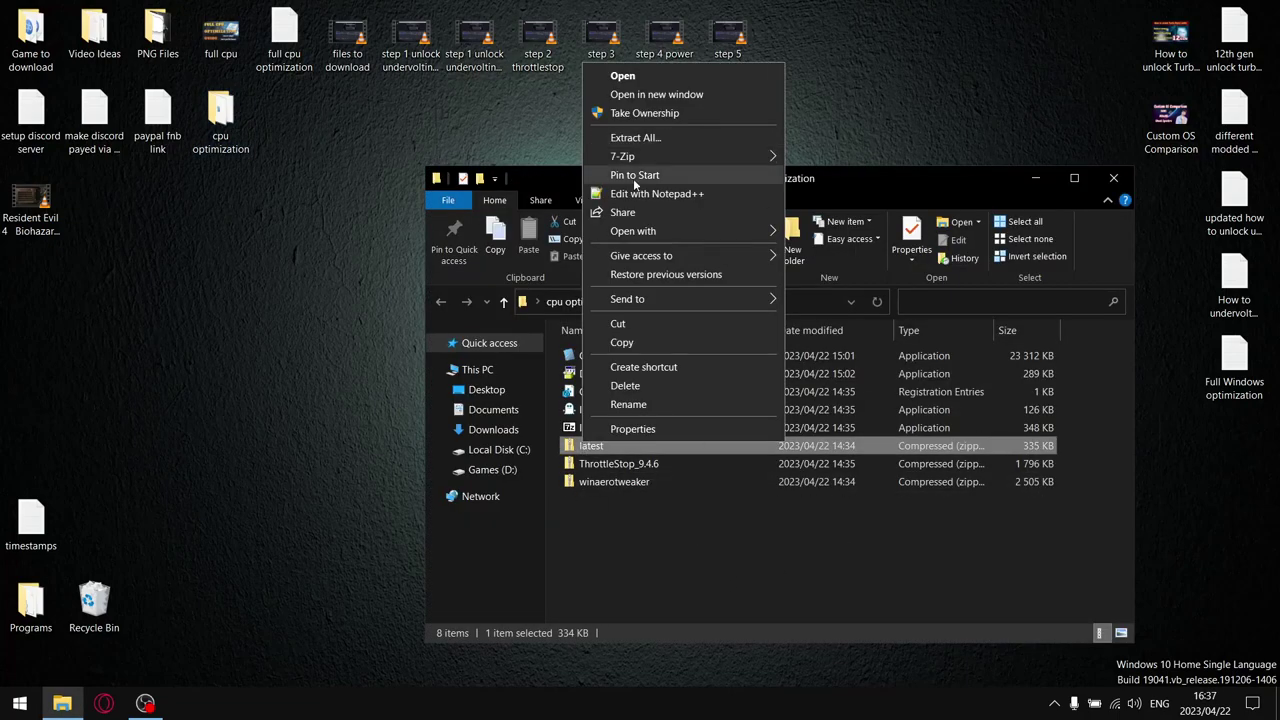
{"action": "mouse_move", "coordinate": [640, 158]}
{"action": "left_click", "coordinate": [830, 160]}
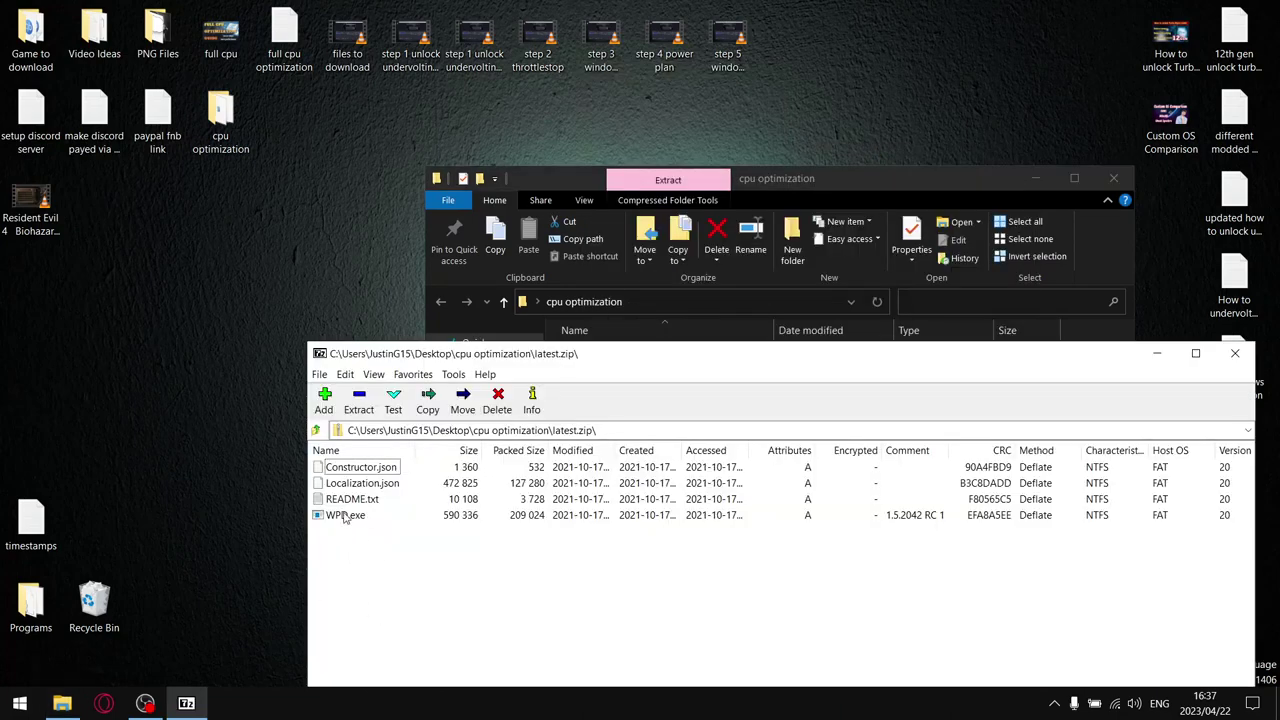
{"action": "left_click_drag", "start_coordinate": [345, 515], "coordinate": [218, 200]}
{"action": "left_click", "coordinate": [1234, 354]}
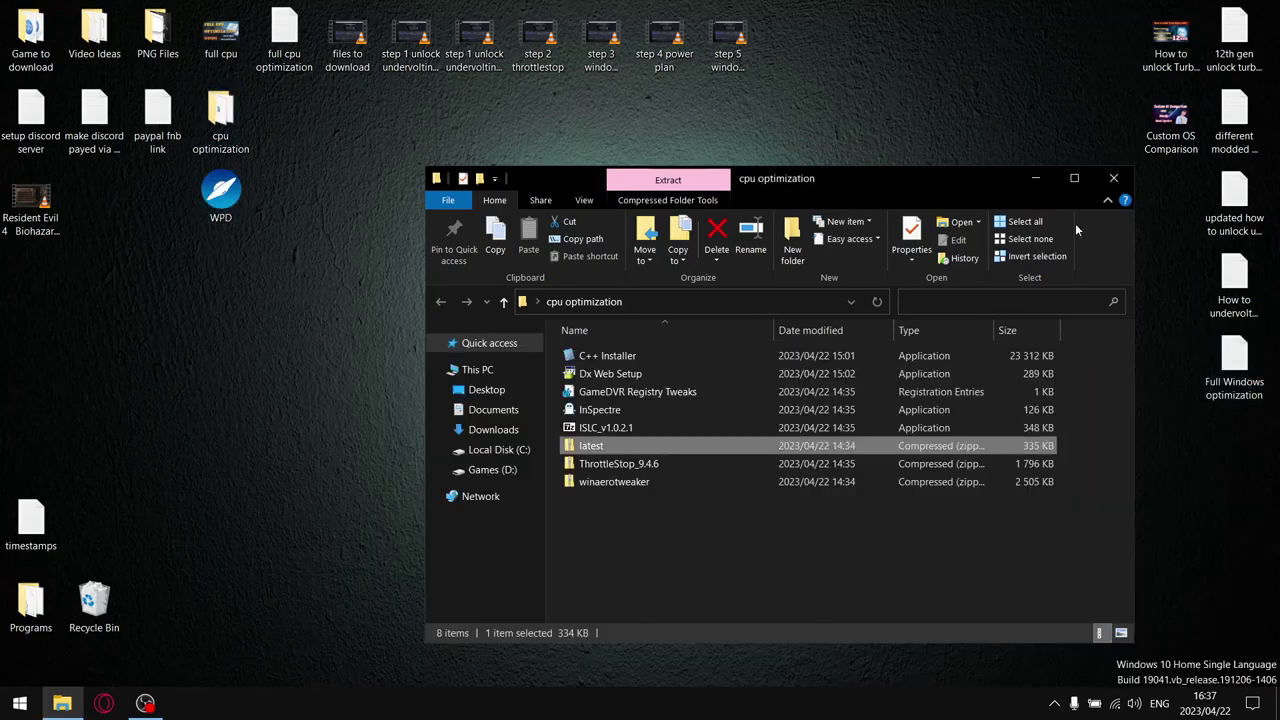
{"action": "left_click", "coordinate": [1113, 178]}
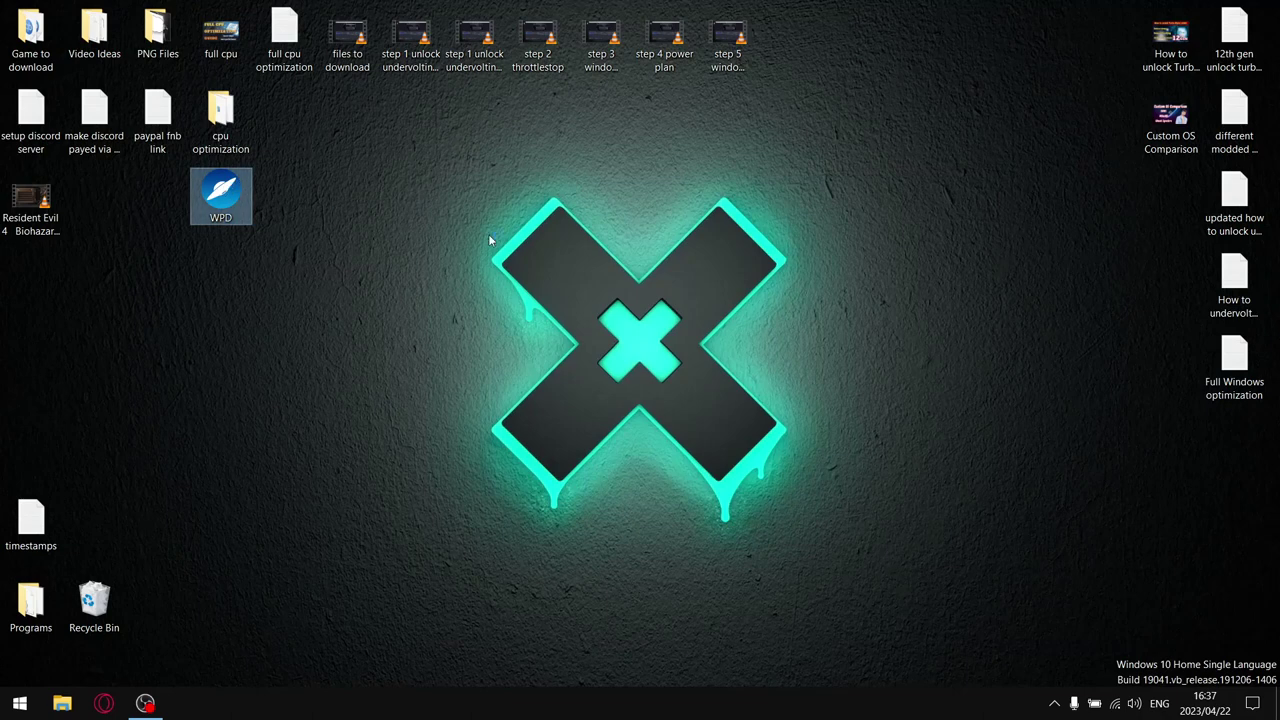
Launch WPD and review its Privacy settings for Local group policy, Microsoft Edge and Task Scheduler.
{"action": "key", "text": "Return"}
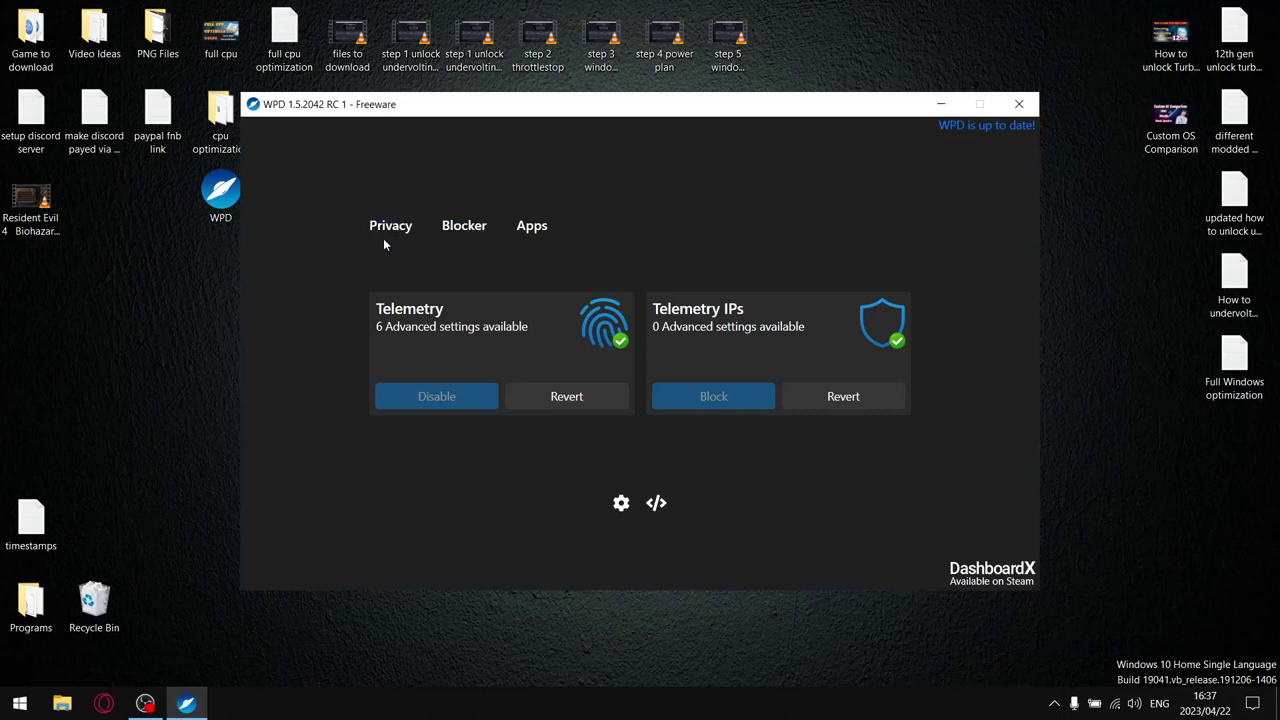
{"action": "left_click", "coordinate": [389, 229]}
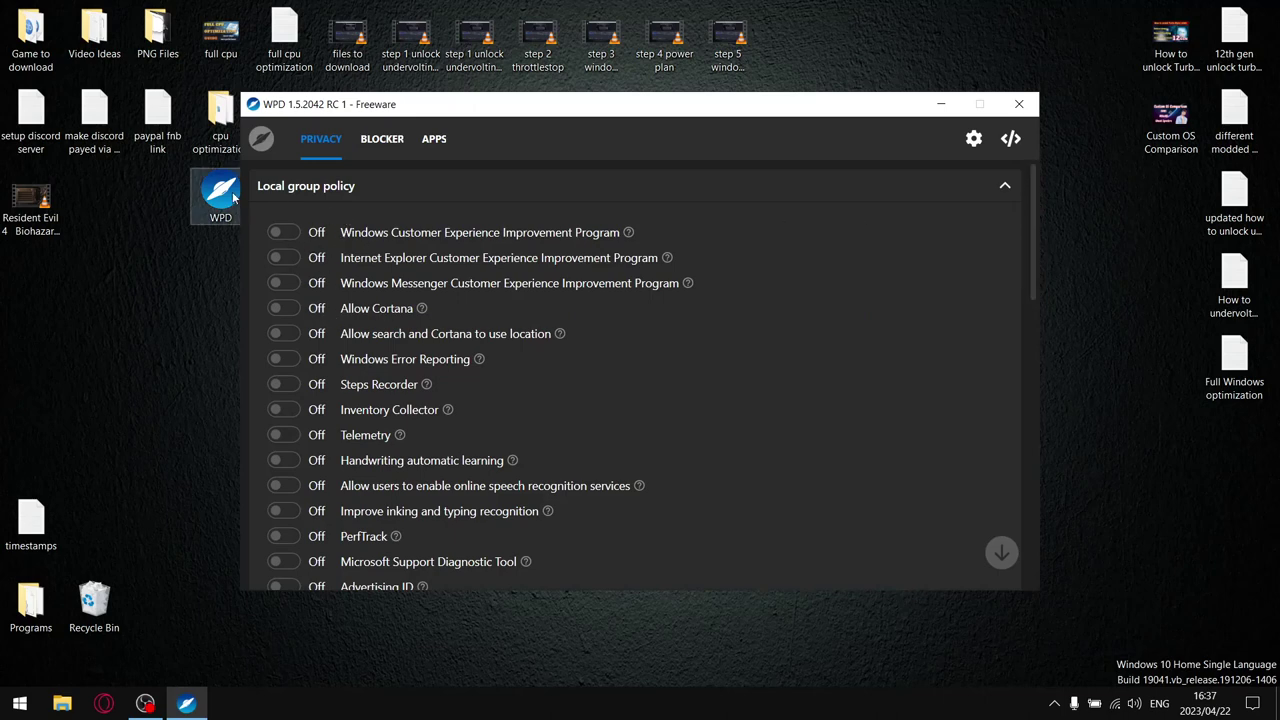
{"action": "left_click_drag", "start_coordinate": [1032, 198], "coordinate": [1019, 352]}
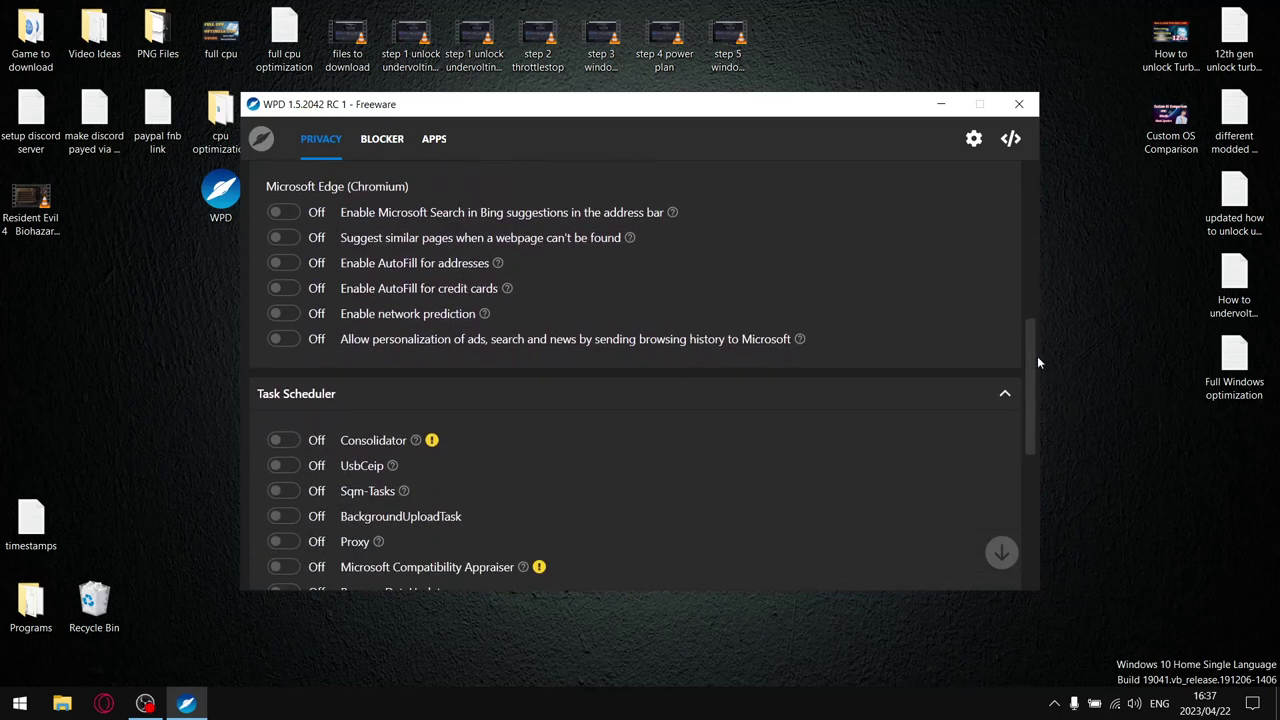
{"action": "left_click_drag", "start_coordinate": [1032, 354], "coordinate": [1029, 413]}
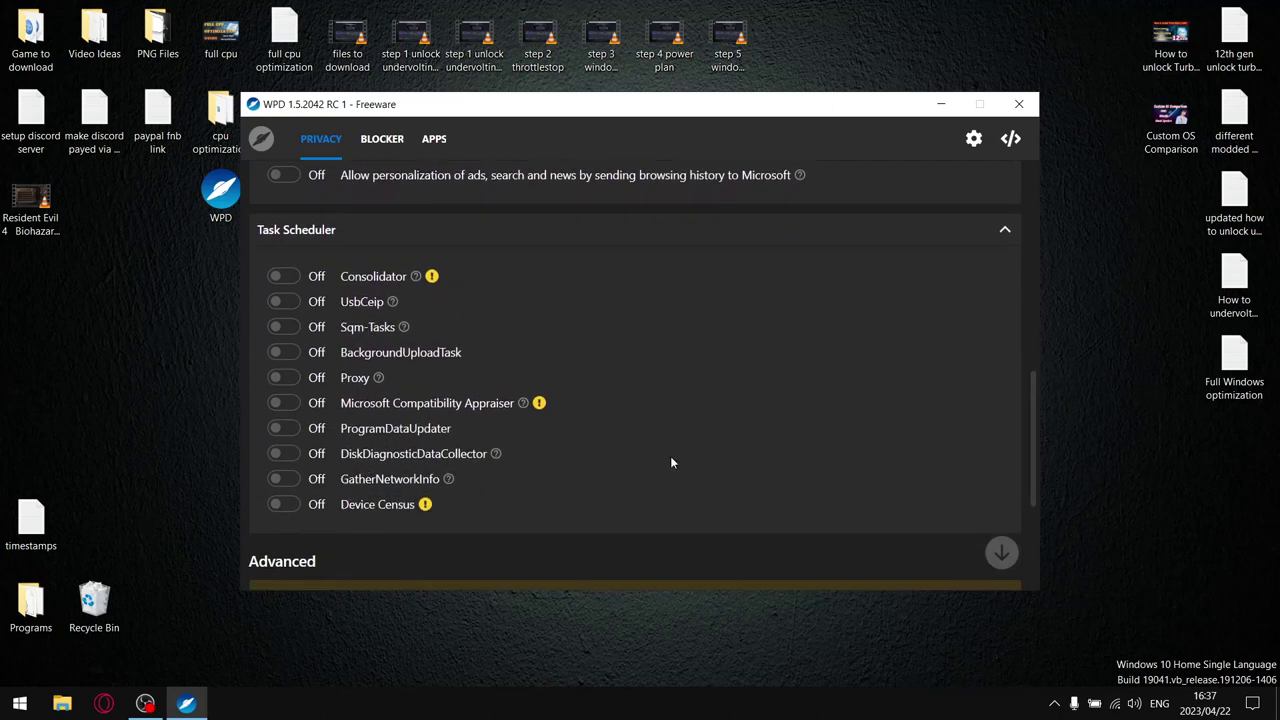
{"action": "left_click_drag", "start_coordinate": [1030, 430], "coordinate": [1030, 495]}
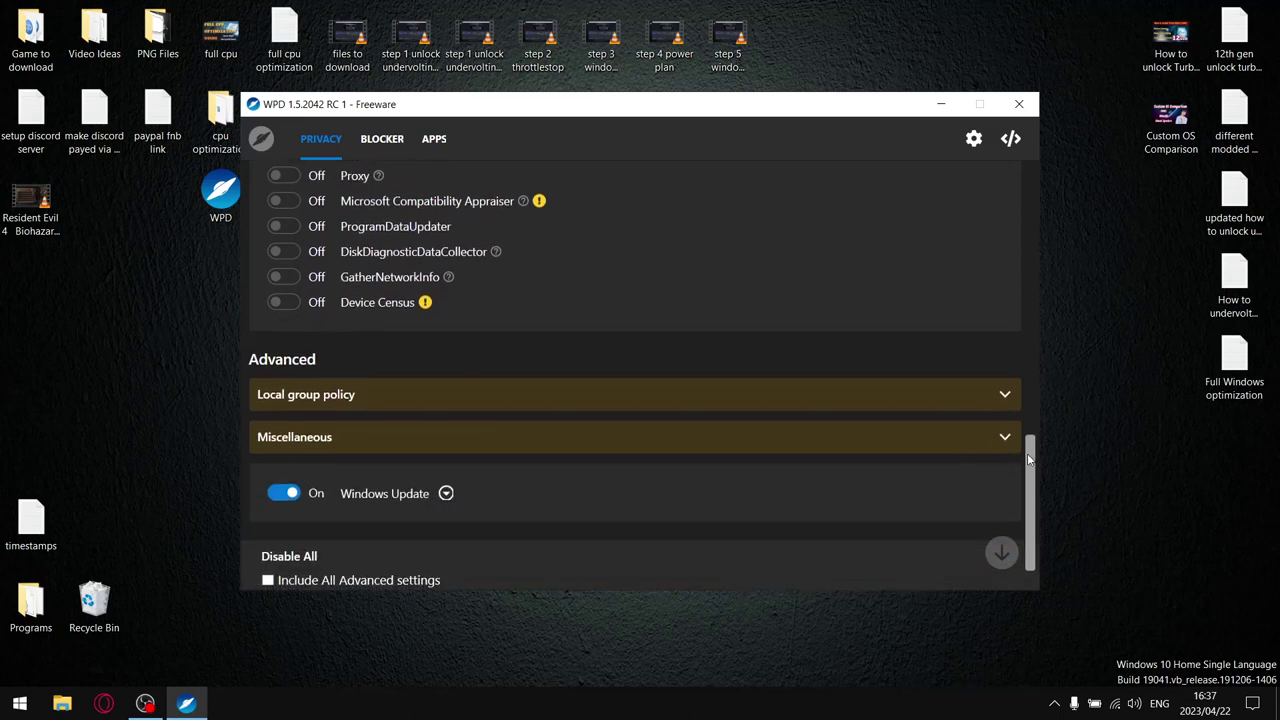
Expand and review the advanced Local group policy, app permissions and Miscellaneous settings, down to the Windows Update and Disable All options.
{"action": "left_click", "coordinate": [410, 395]}
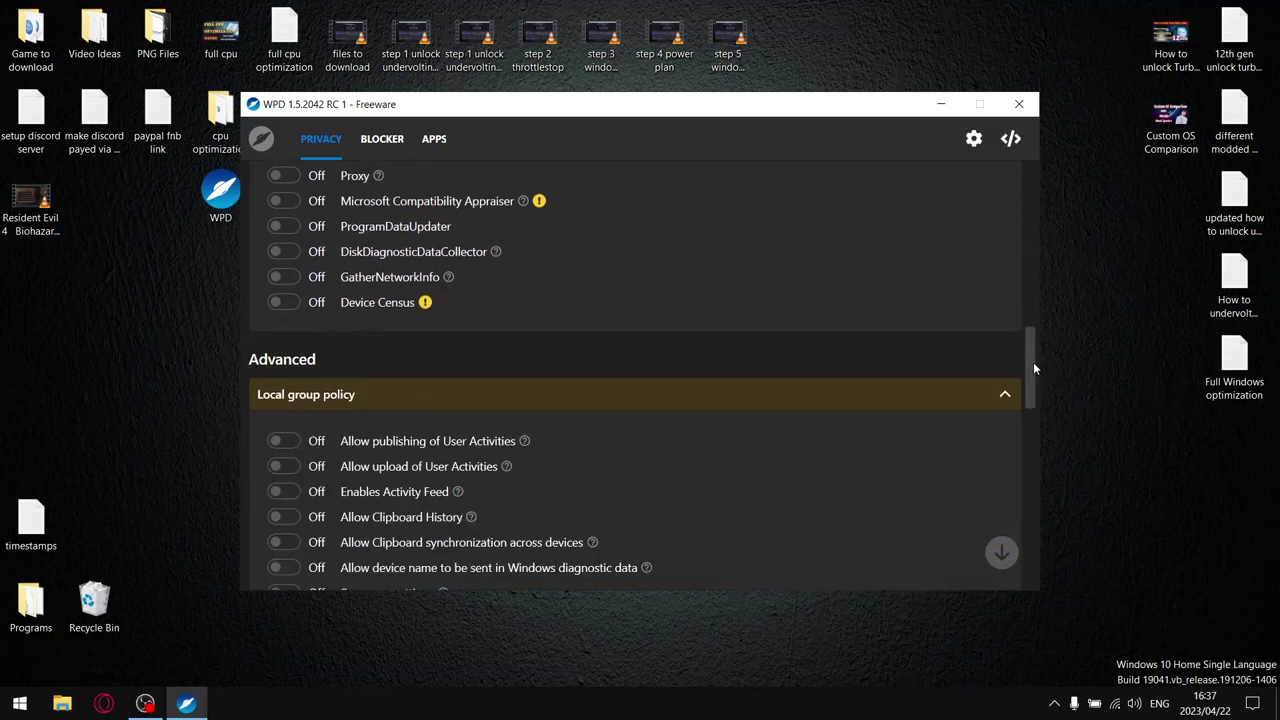
{"action": "left_click_drag", "start_coordinate": [1033, 368], "coordinate": [1033, 419]}
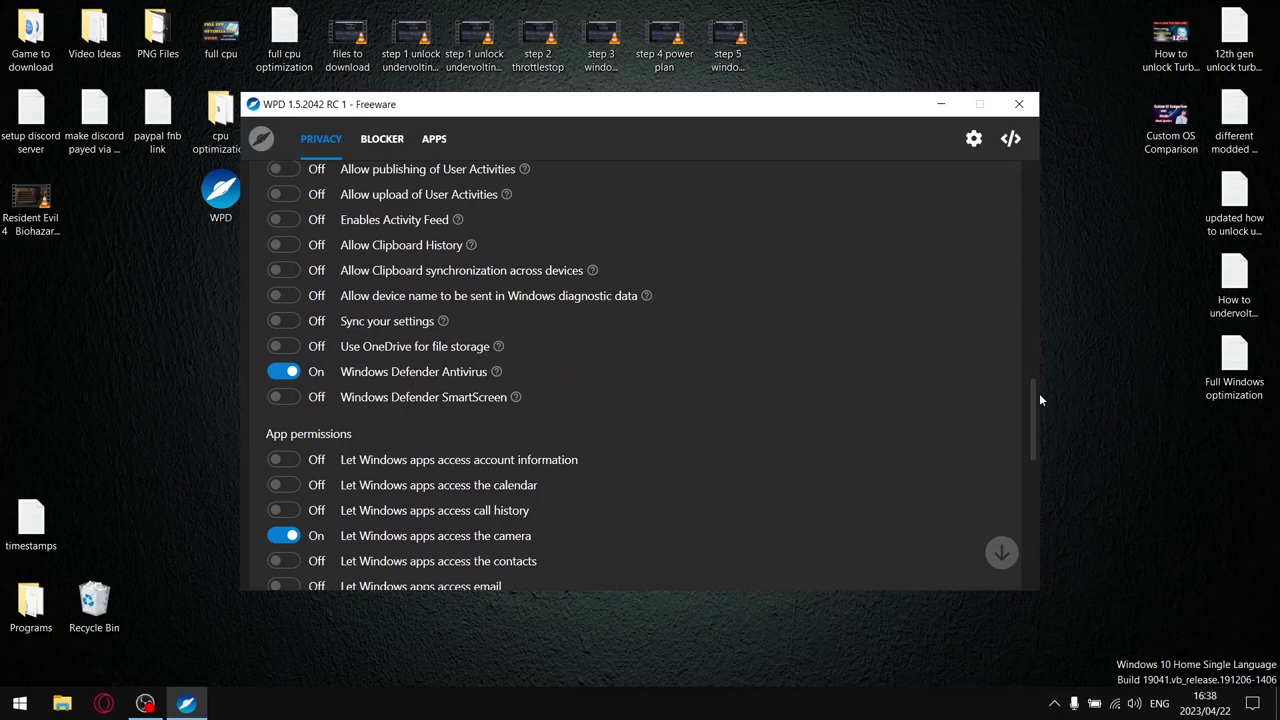
{"action": "scroll", "coordinate": [1035, 420], "scroll_direction": "down", "scroll_amount": 5}
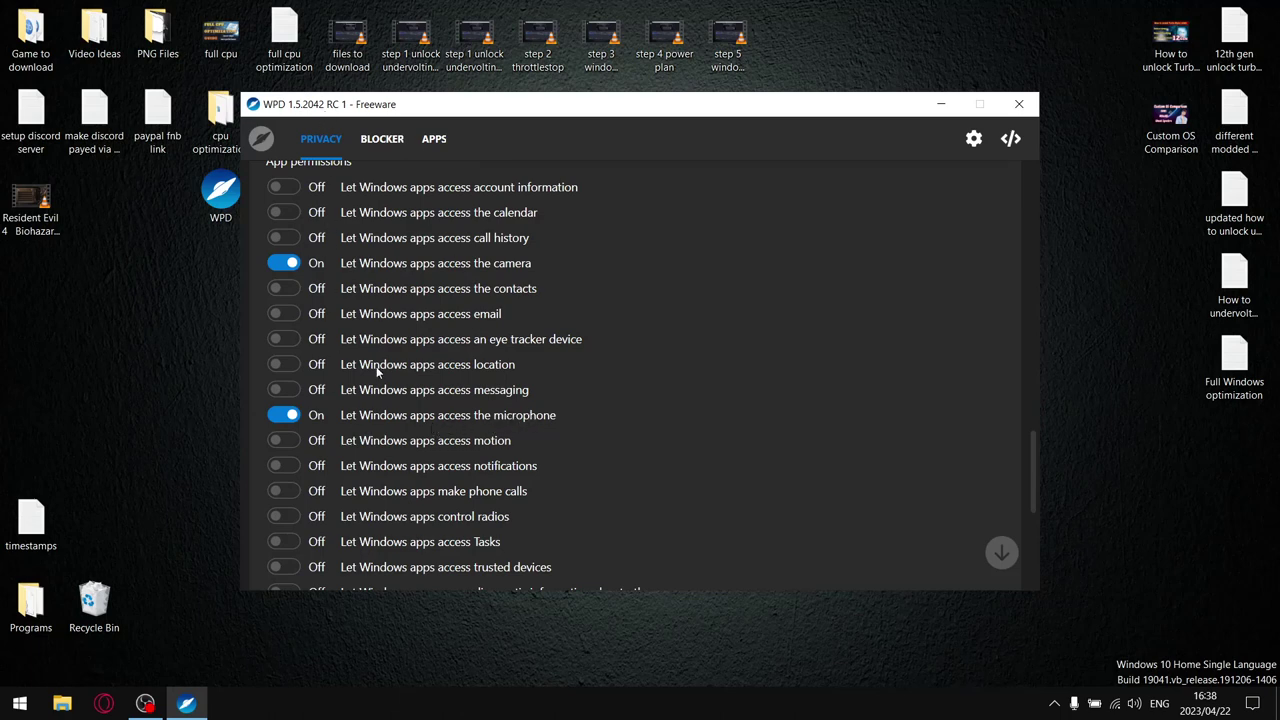
{"action": "scroll", "coordinate": [1011, 302], "scroll_direction": "down", "scroll_amount": 5}
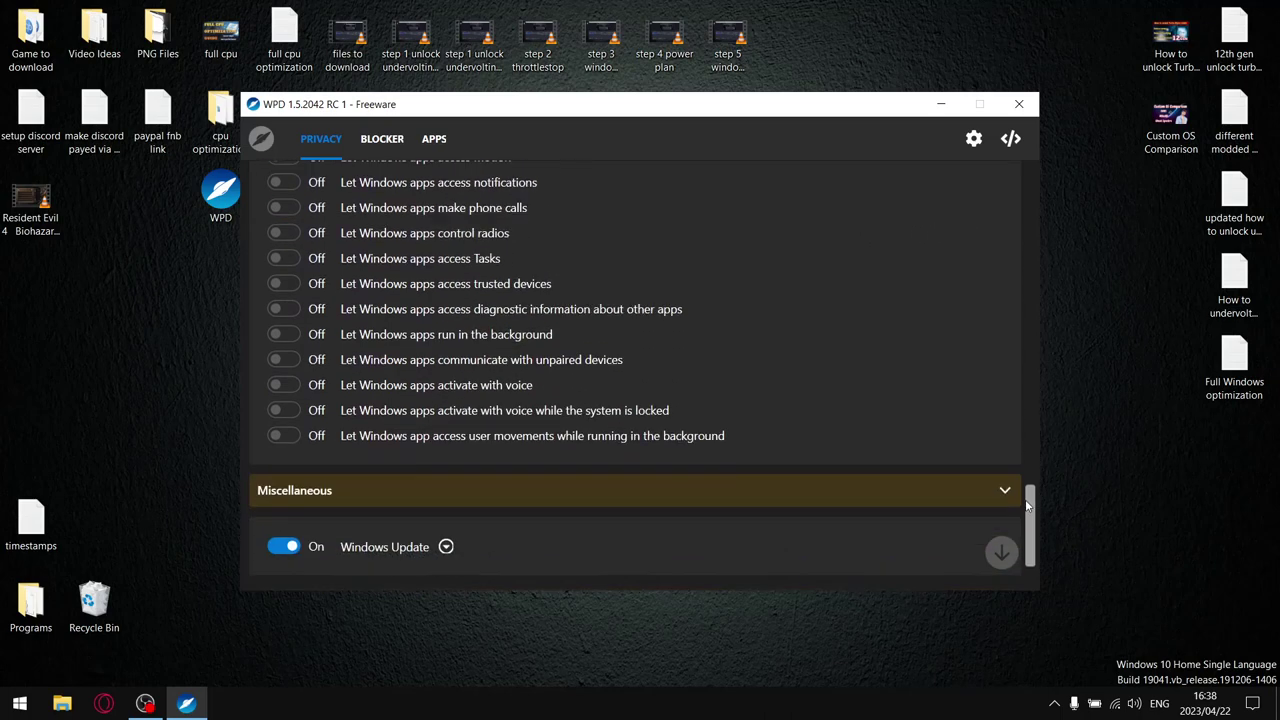
{"action": "left_click", "coordinate": [353, 397]}
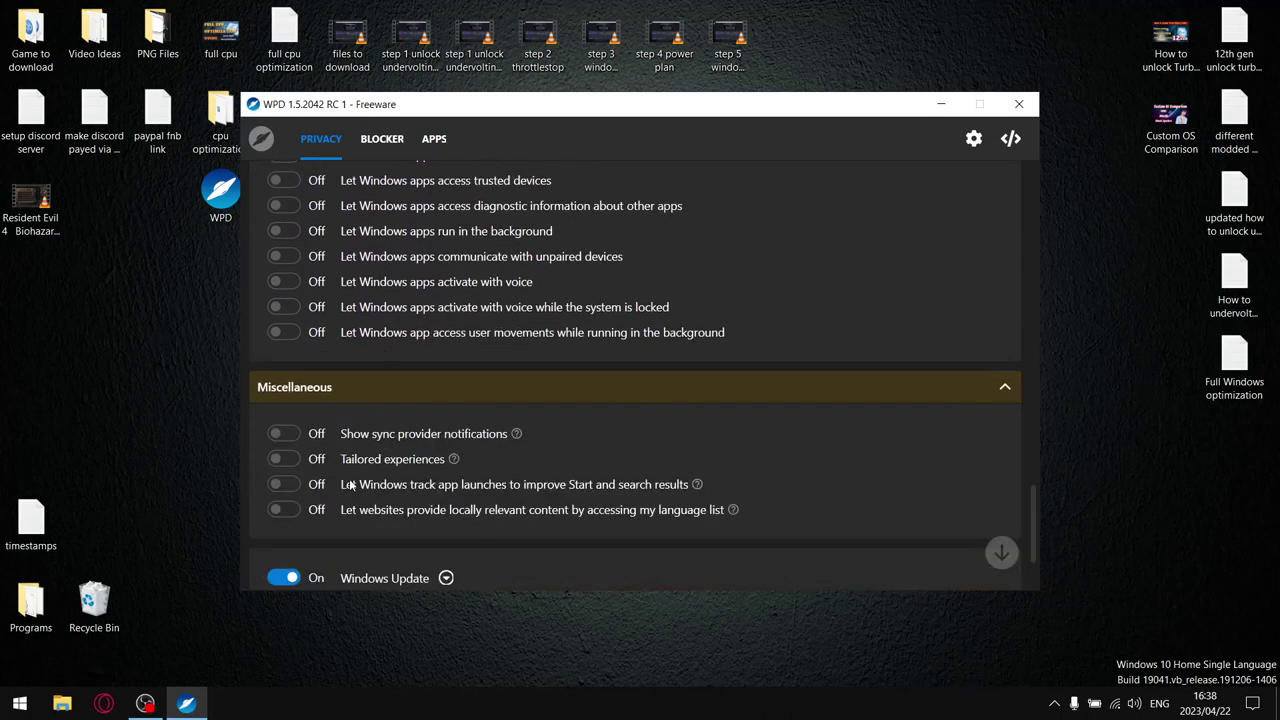
{"action": "scroll", "coordinate": [1016, 532], "scroll_direction": "down", "scroll_amount": 2}
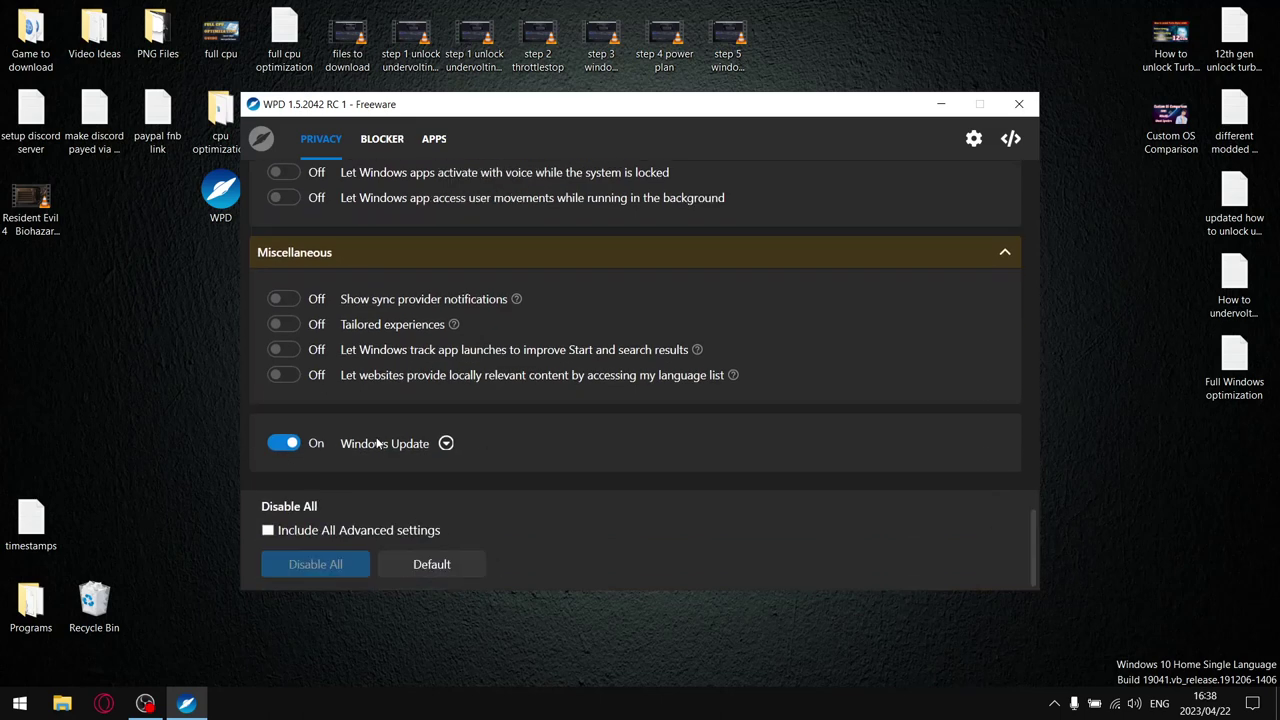
Remove the Telemetry, Extra and Update rule sets in WPD's Blocker and reapply Telemetry and Extra.
{"action": "left_click", "coordinate": [380, 148]}
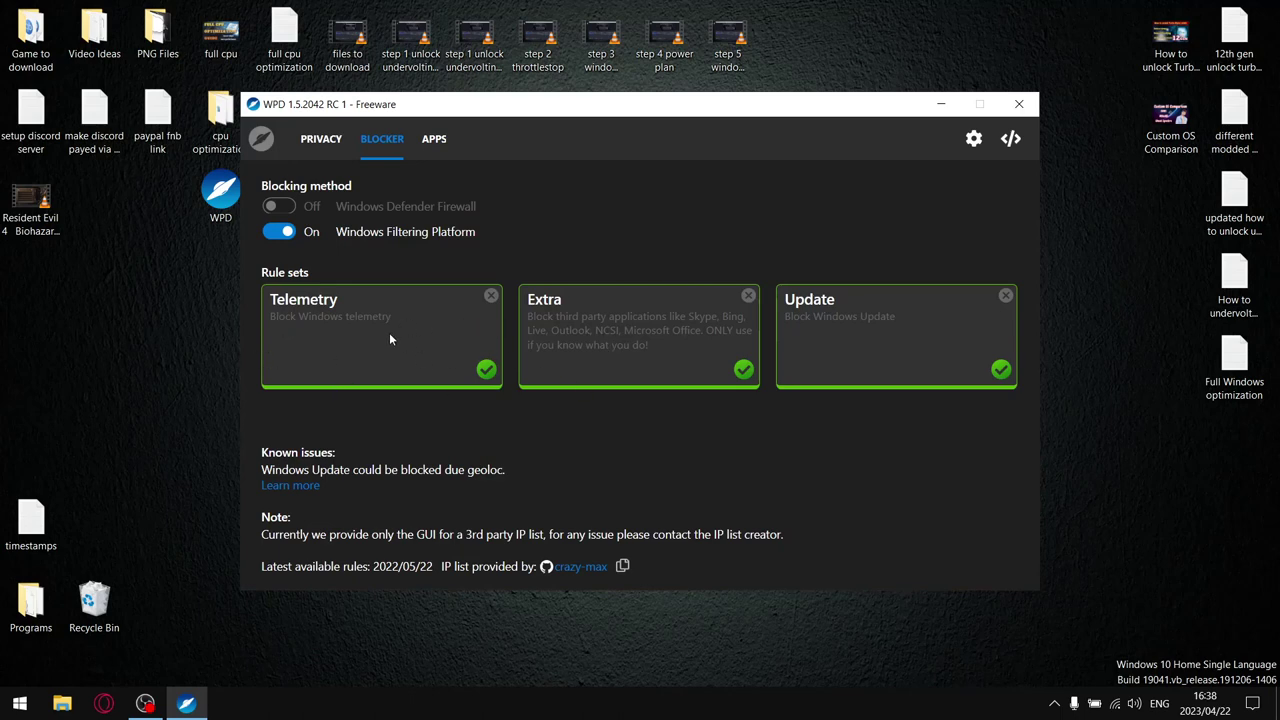
{"action": "left_click", "coordinate": [491, 295]}
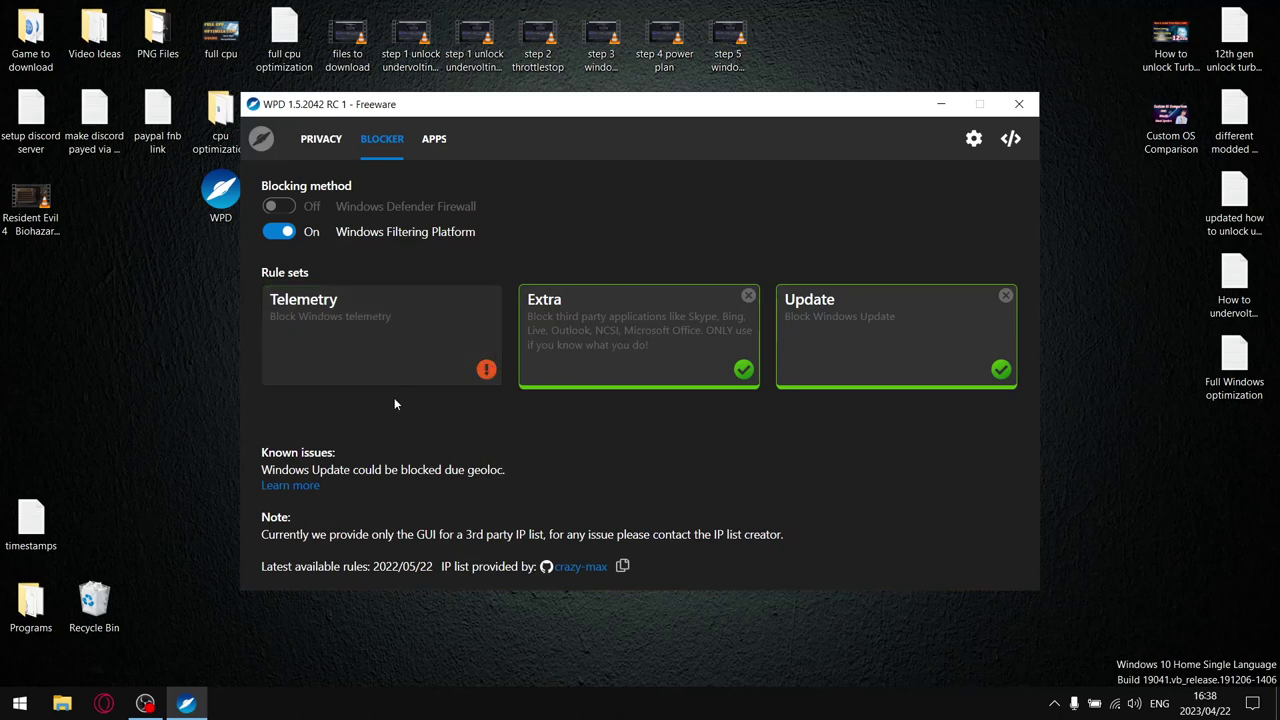
{"action": "left_click", "coordinate": [748, 296]}
{"action": "left_click", "coordinate": [1005, 298]}
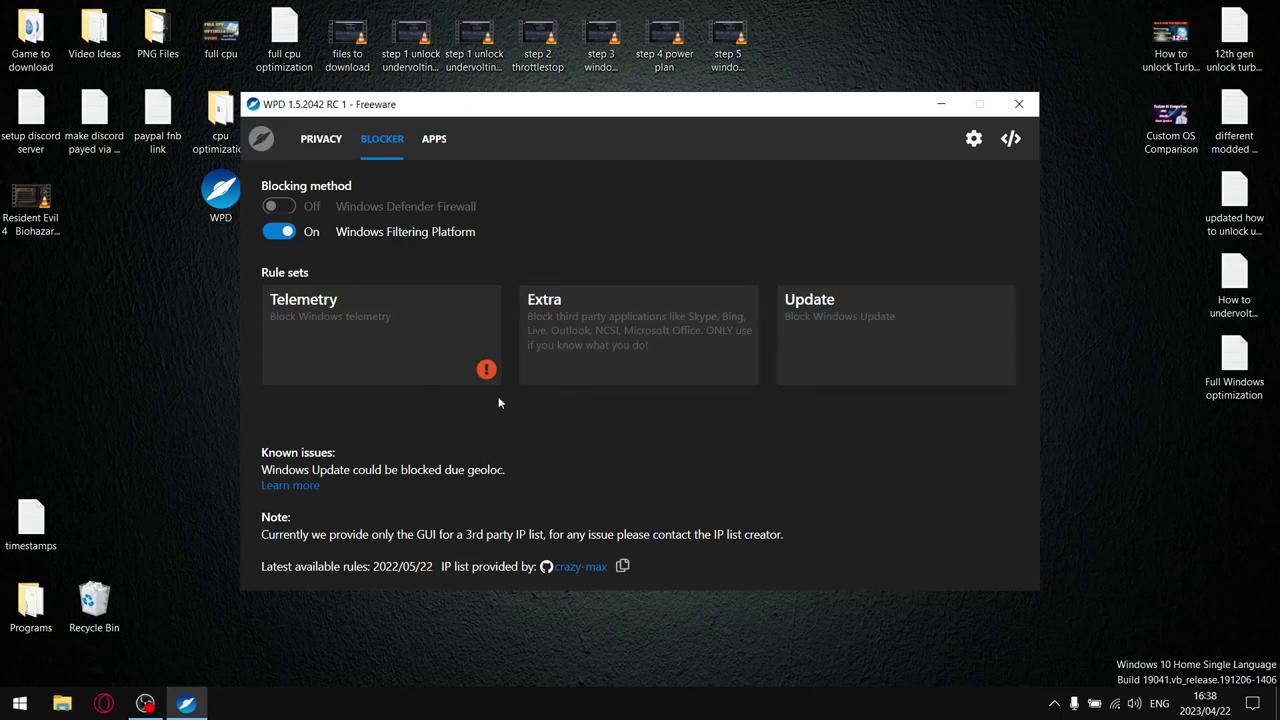
{"action": "left_click", "coordinate": [417, 345]}
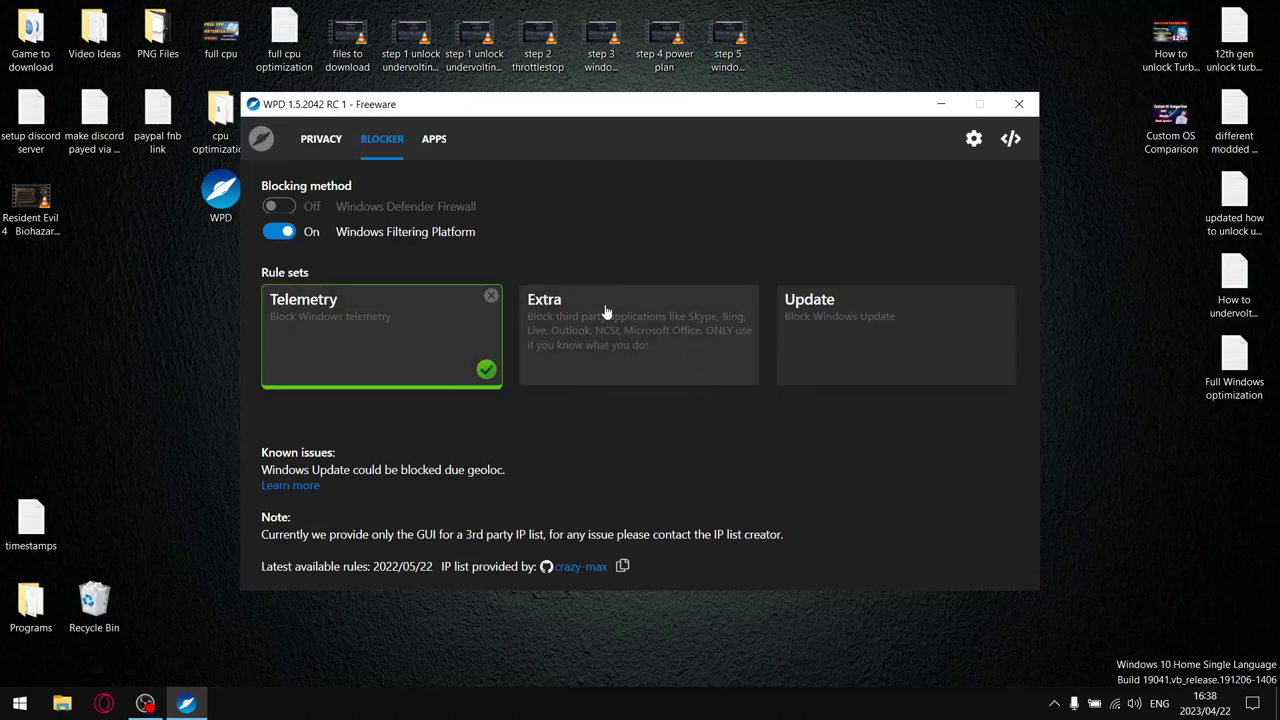
{"action": "left_click", "coordinate": [585, 330]}
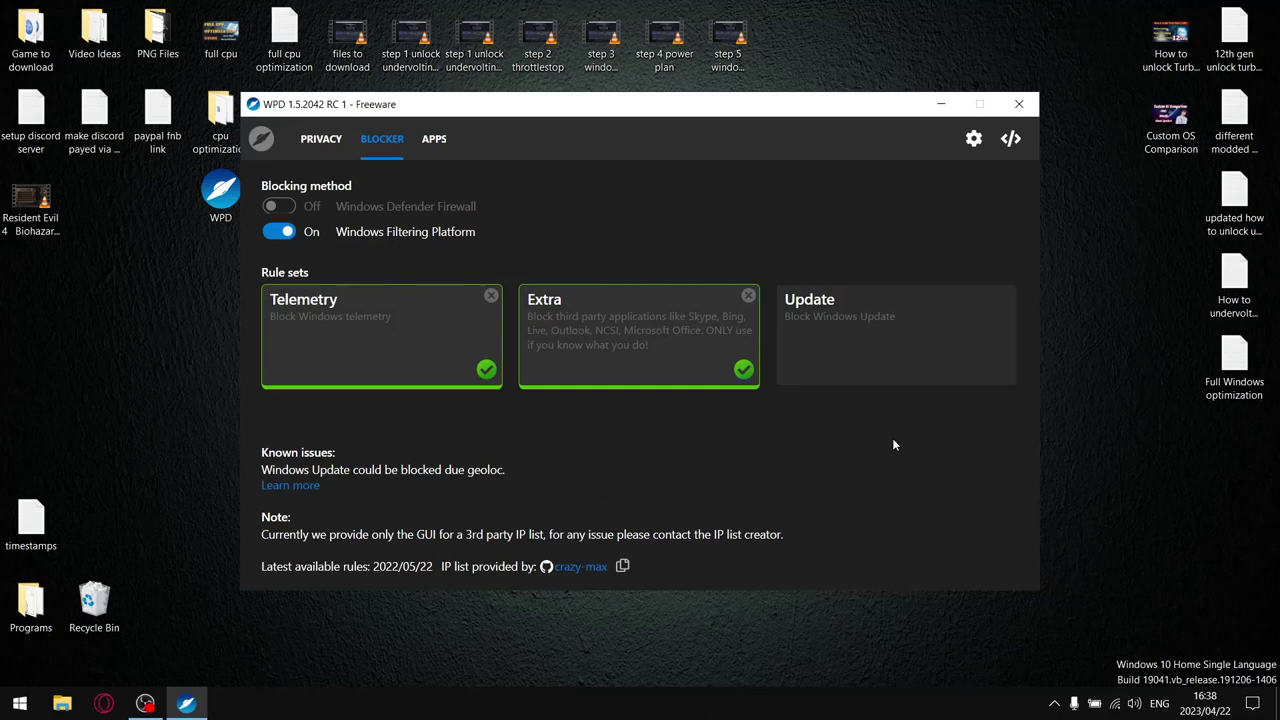
Apply the Update rule set in WPD's Blocker and display the list of removable Windows apps.
{"action": "left_click", "coordinate": [832, 354]}
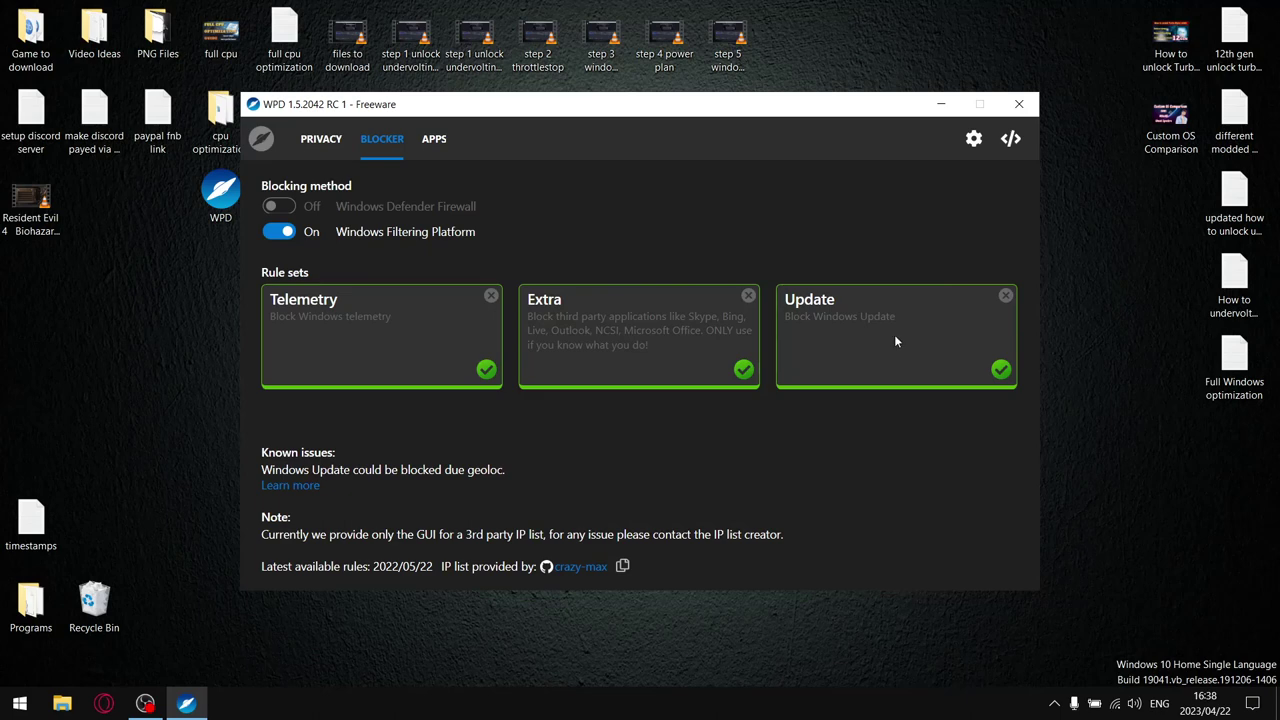
{"action": "left_click", "coordinate": [431, 140]}
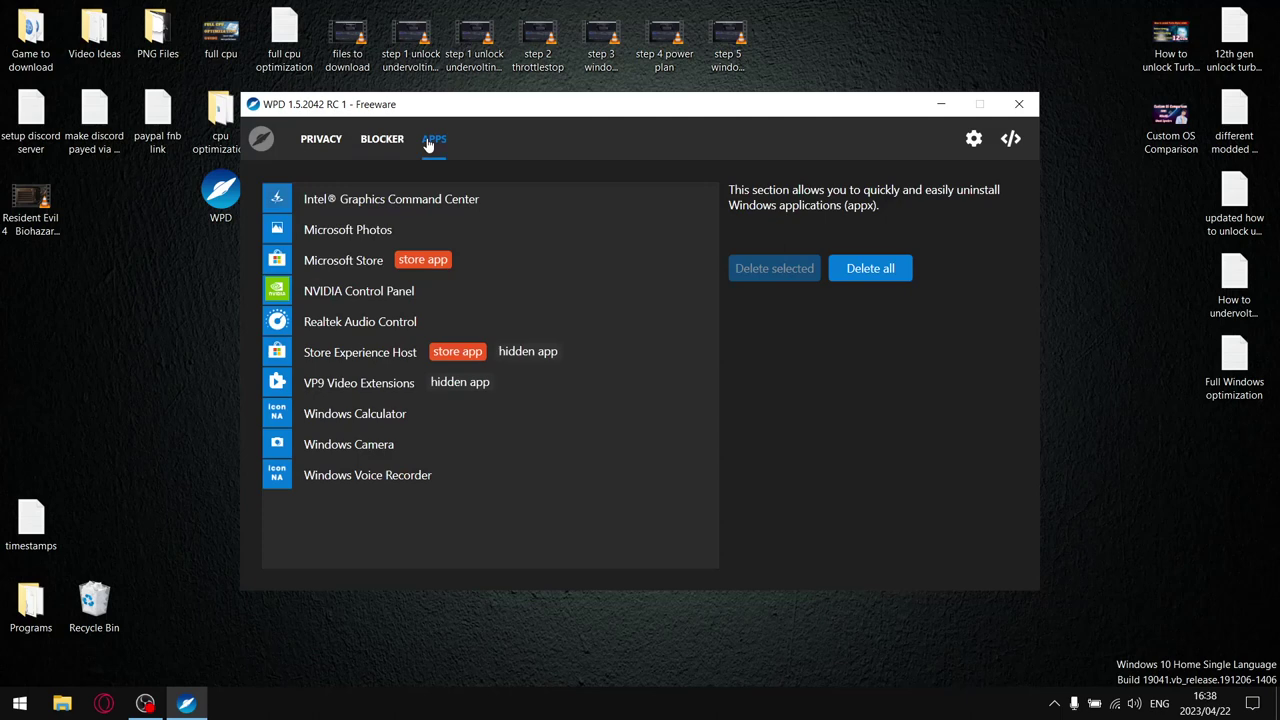
Check the uninstall option for Microsoft Edge in the Windows Apps & features settings, and close Settings and WPD.
{"action": "left_click", "coordinate": [19, 703]}
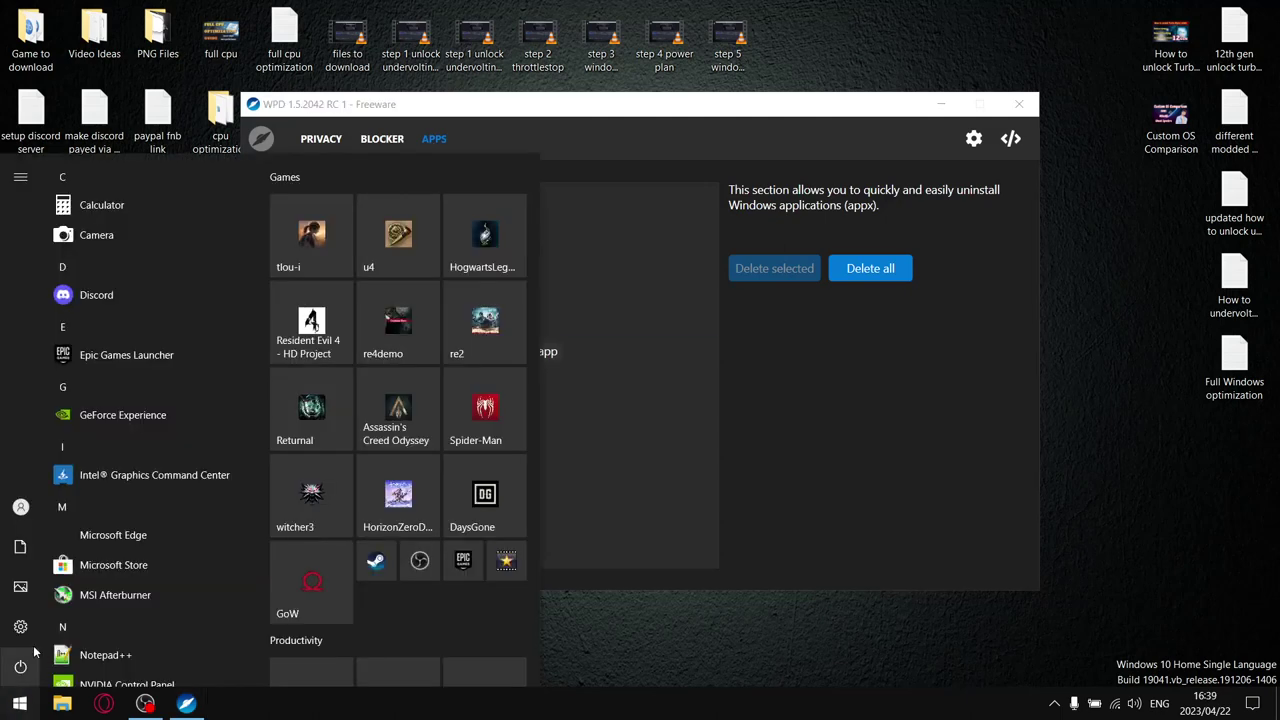
{"action": "left_click", "coordinate": [28, 628]}
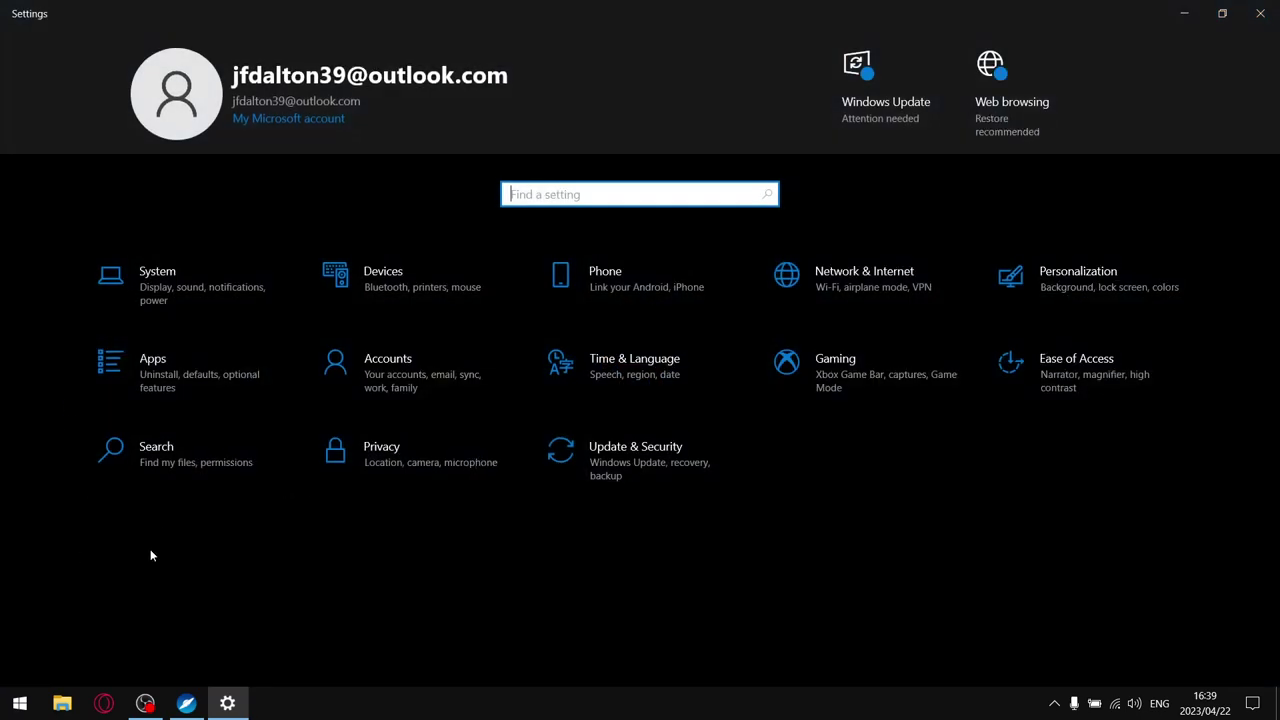
{"action": "left_click", "coordinate": [129, 383]}
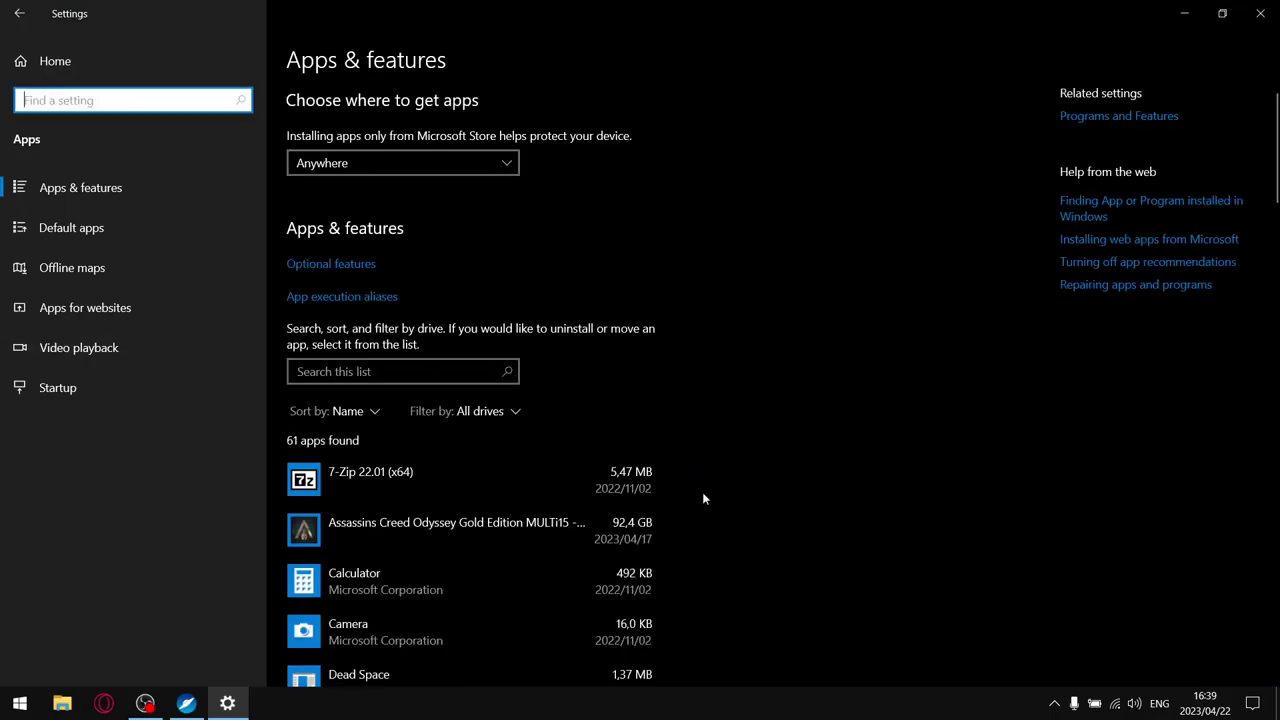
{"action": "scroll", "coordinate": [1277, 260], "scroll_direction": "down", "scroll_amount": 10}
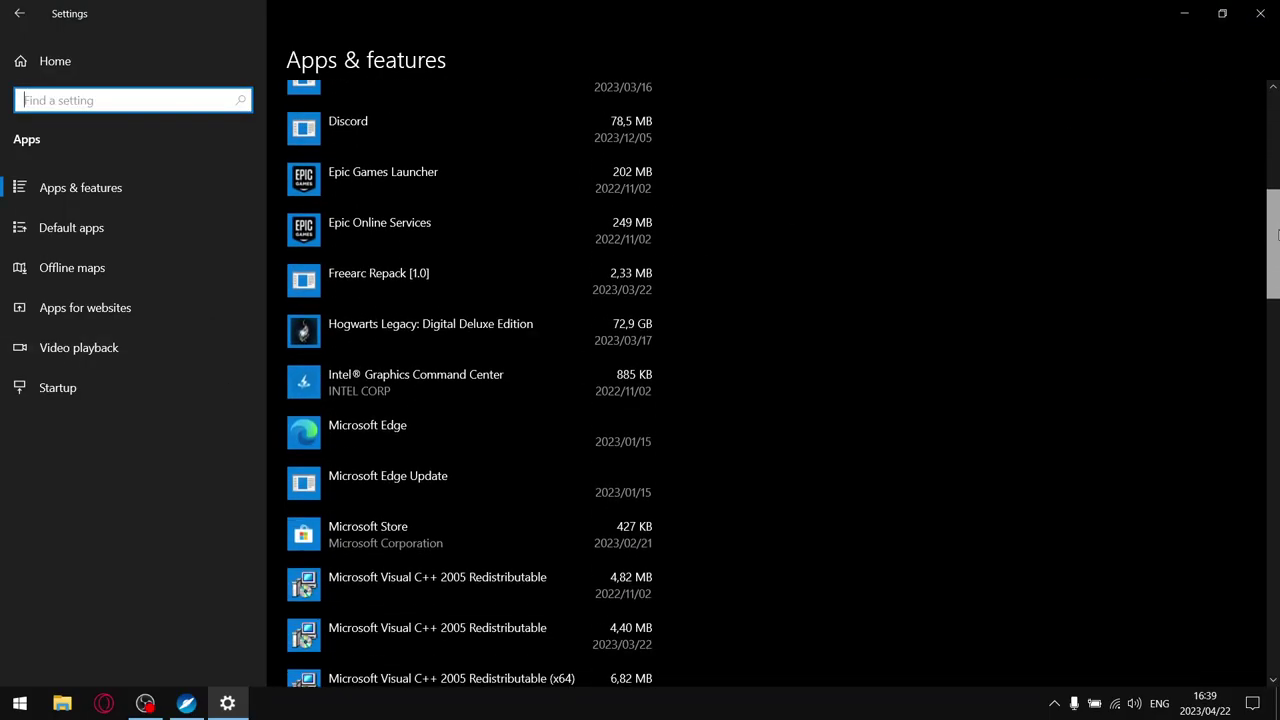
{"action": "mouse_move", "coordinate": [1277, 260]}
{"action": "left_mouse_down"}
{"action": "mouse_move", "coordinate": [1277, 275]}
{"action": "mouse_move", "coordinate": [1277, 260]}
{"action": "left_mouse_up"}
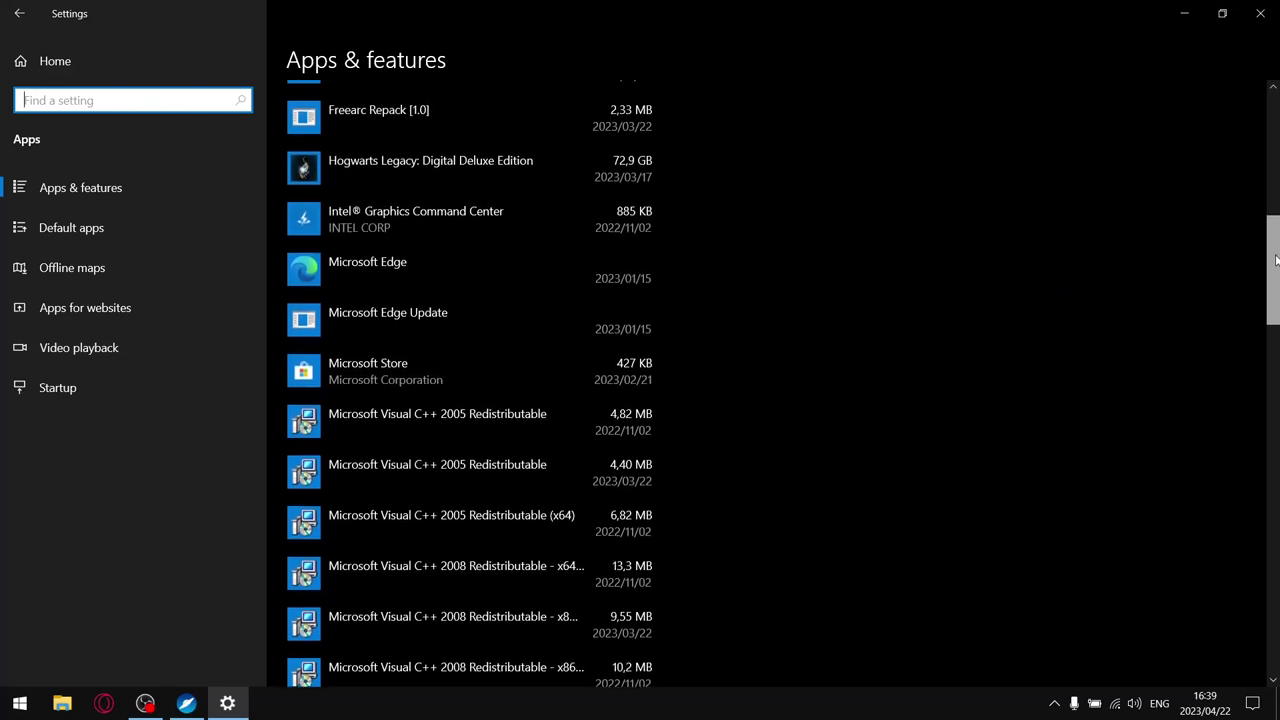
{"action": "left_click", "coordinate": [320, 273]}
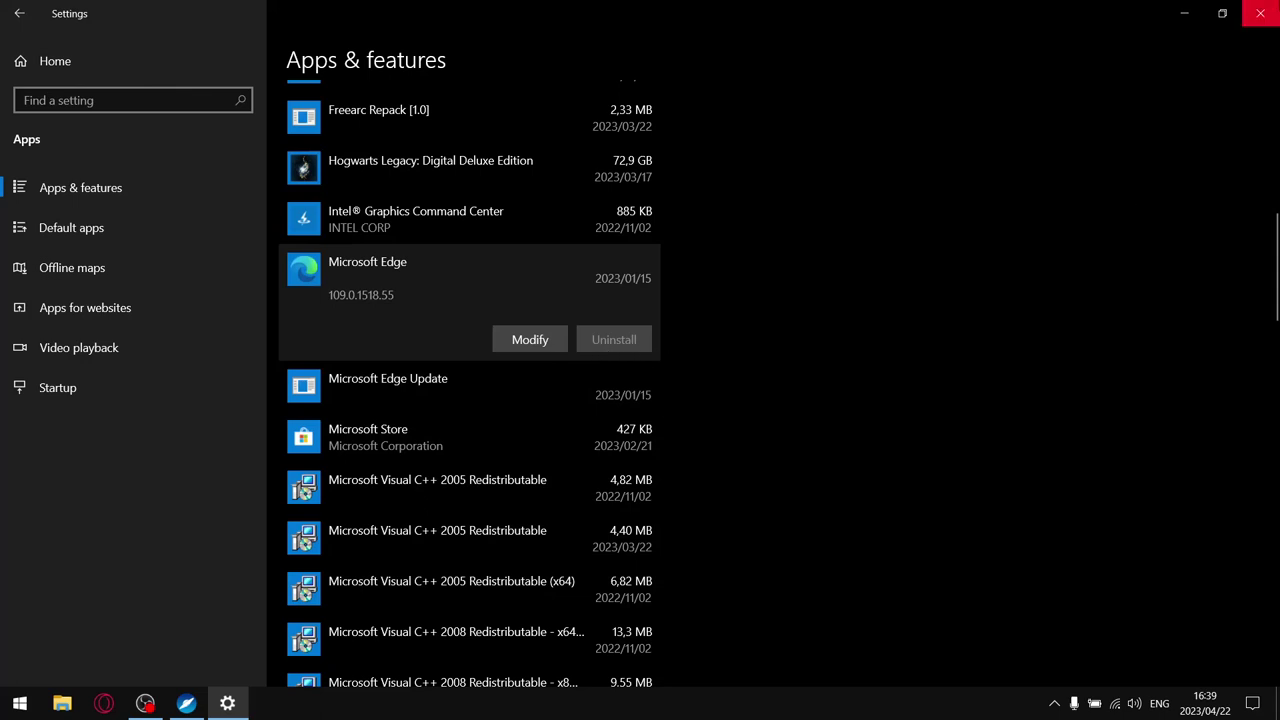
{"action": "left_click", "coordinate": [1260, 13]}
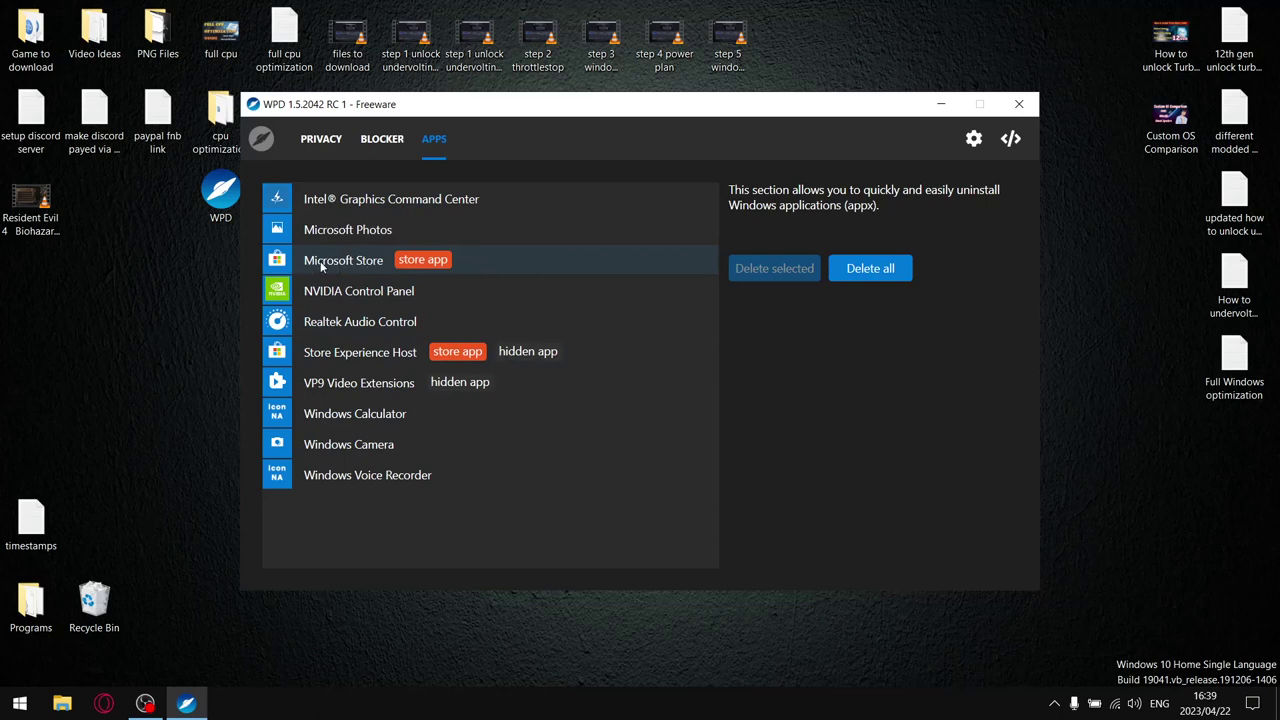
{"action": "left_click_drag", "start_coordinate": [680, 110], "coordinate": [765, 100]}
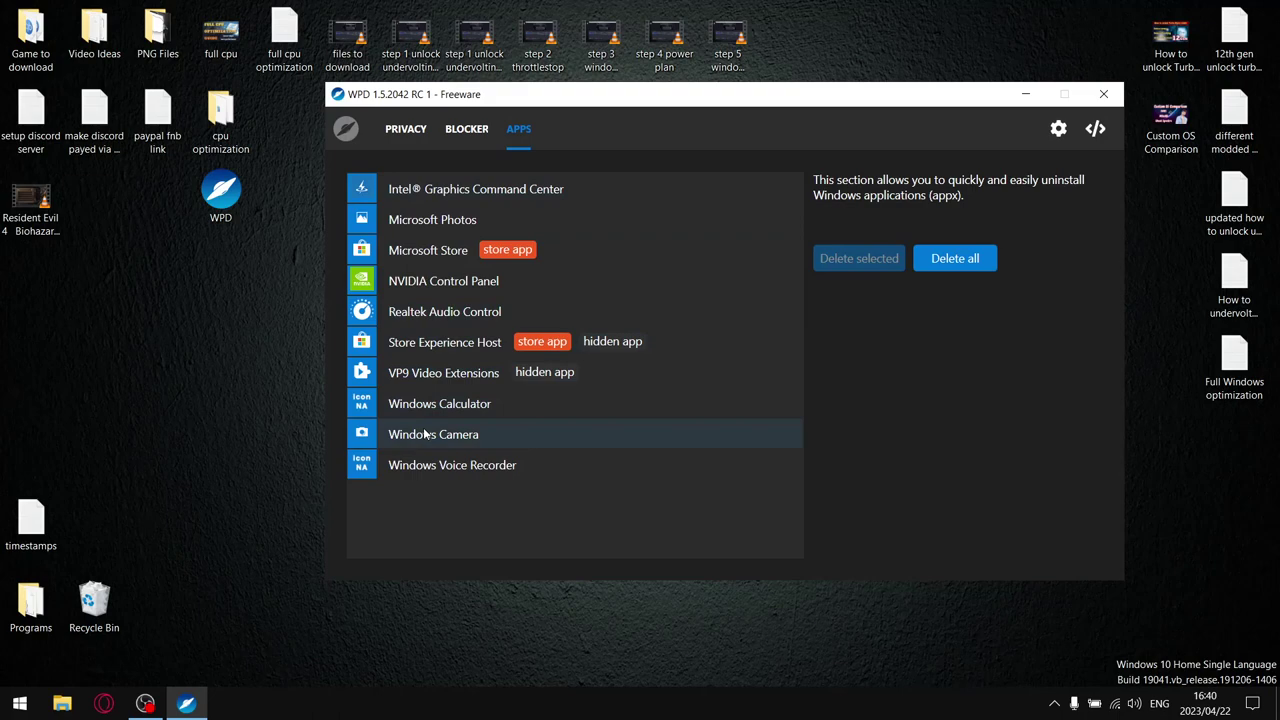
{"action": "left_click", "coordinate": [1106, 93]}
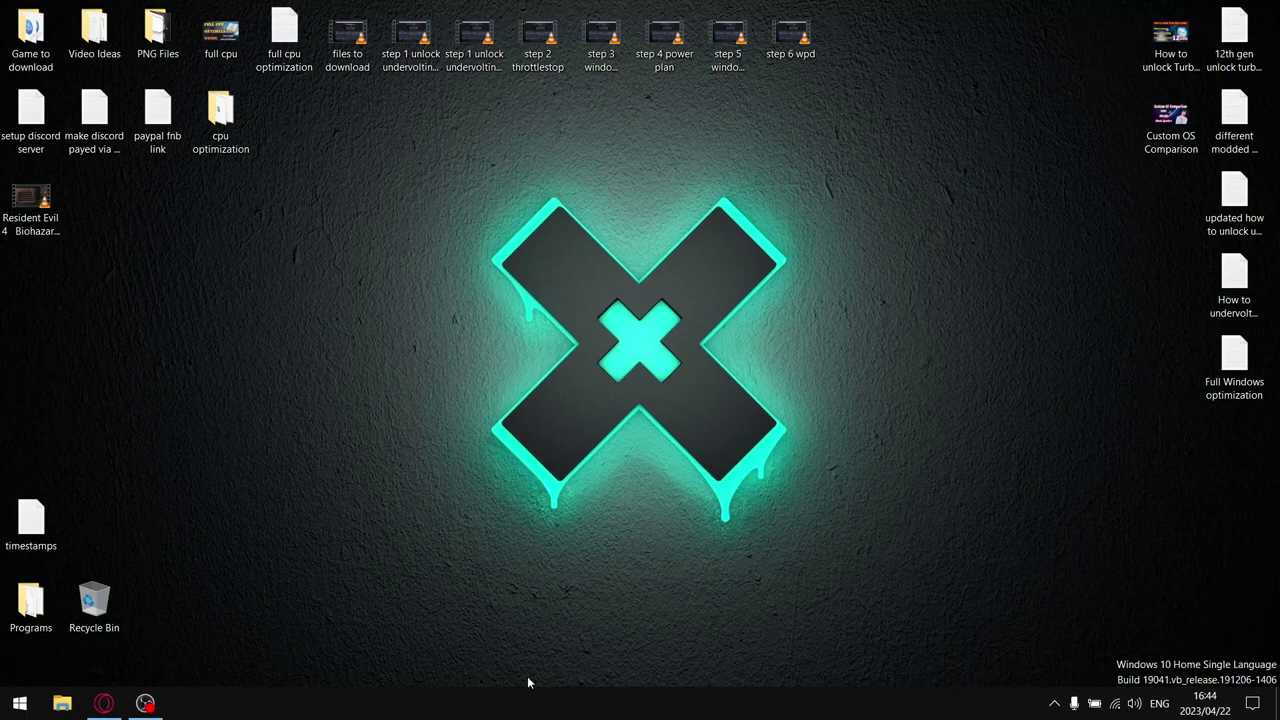
Review the background and Windows process counts in Task Manager and close it.
{"action": "right_click", "coordinate": [553, 707]}
{"action": "left_click", "coordinate": [647, 618]}
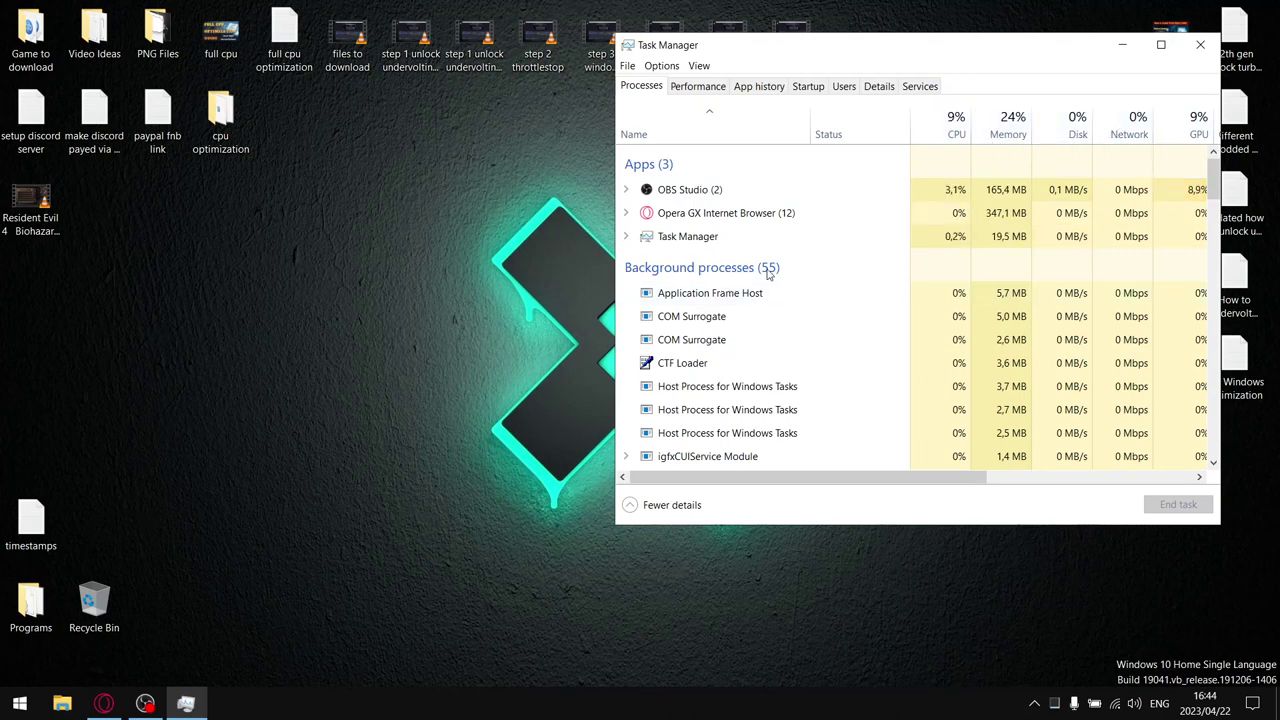
{"action": "left_click_drag", "start_coordinate": [1216, 208], "coordinate": [1219, 346]}
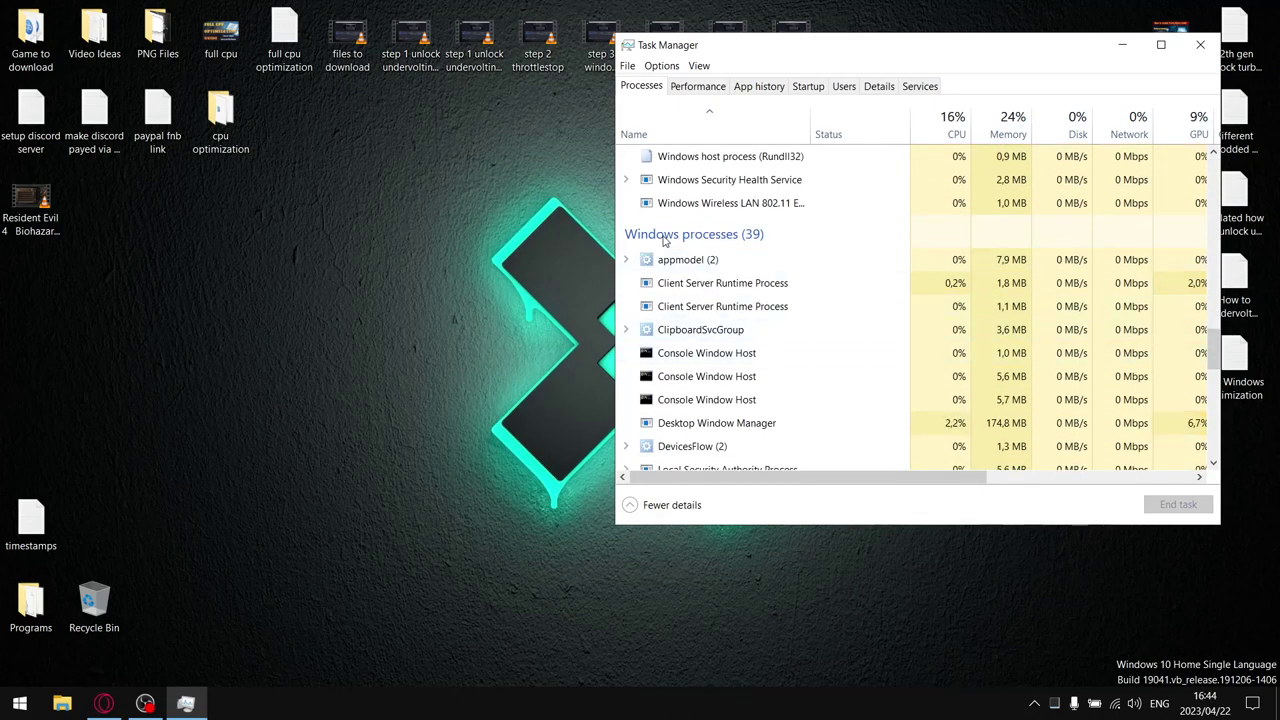
{"action": "left_click", "coordinate": [1201, 48]}
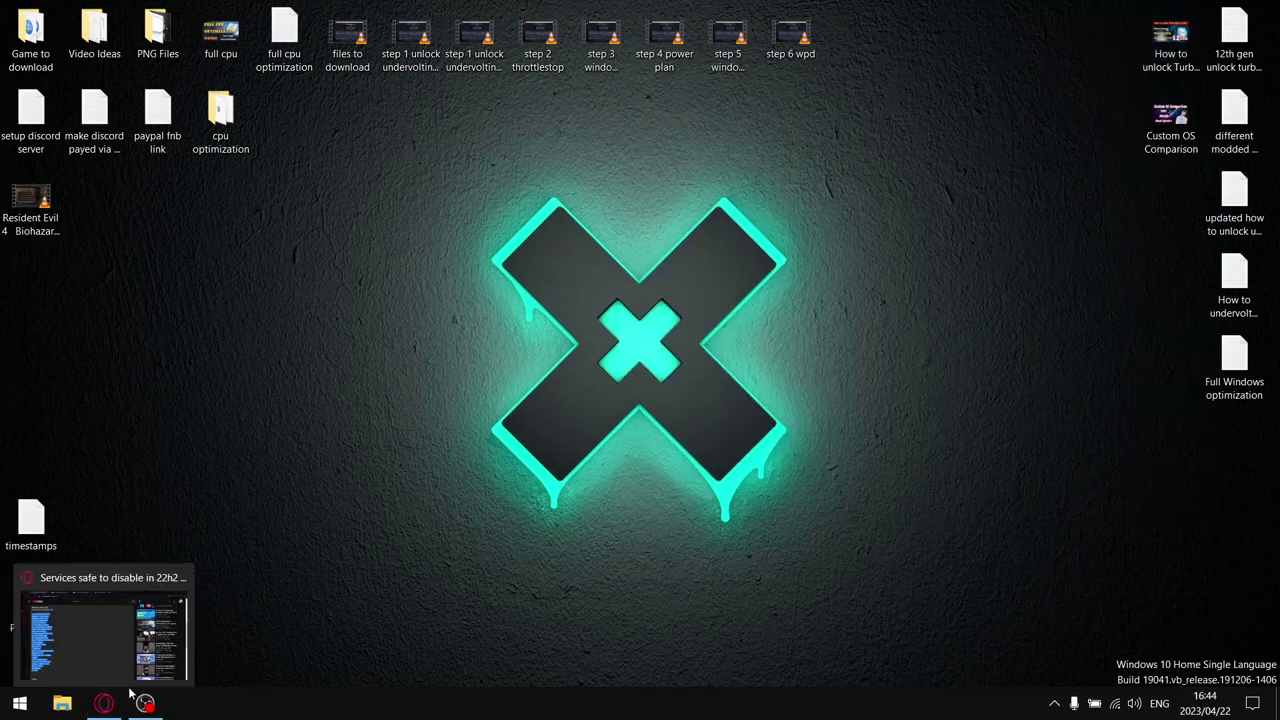
Open the Windows Services console, review the automatic and disabled services, and minimize it.
{"action": "left_click", "coordinate": [3, 708]}
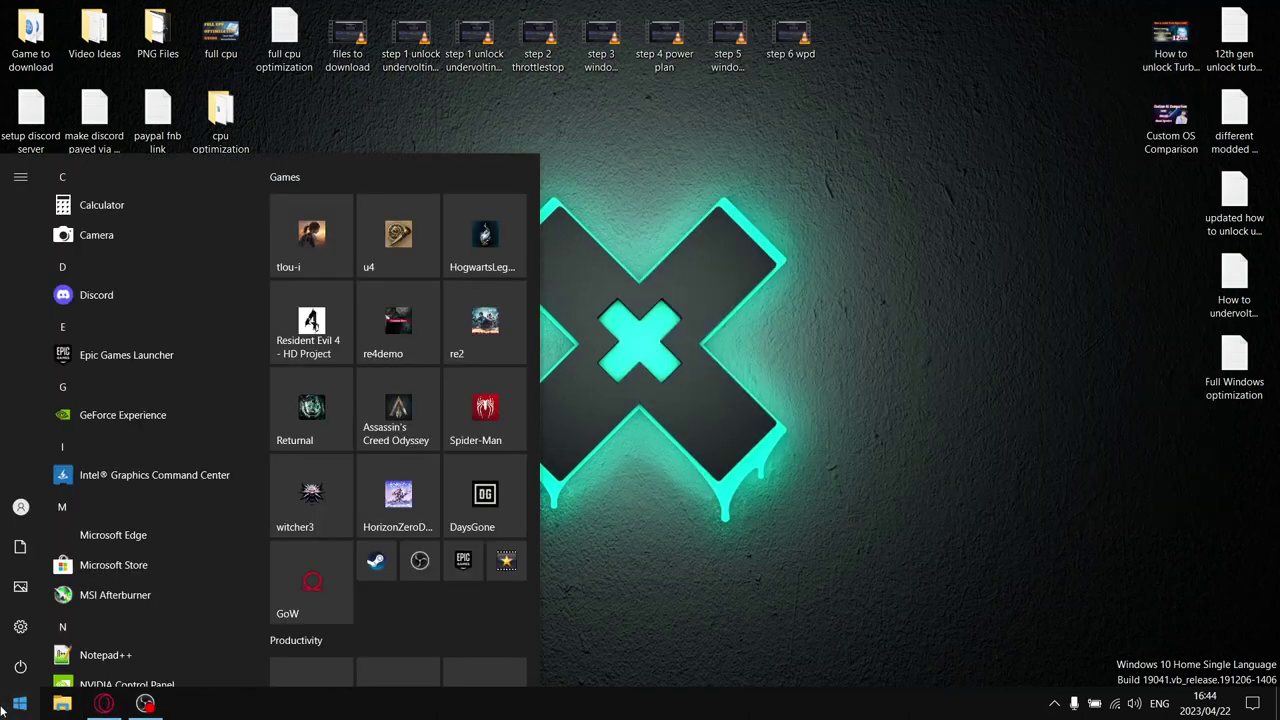
{"action": "type", "text": "se"}
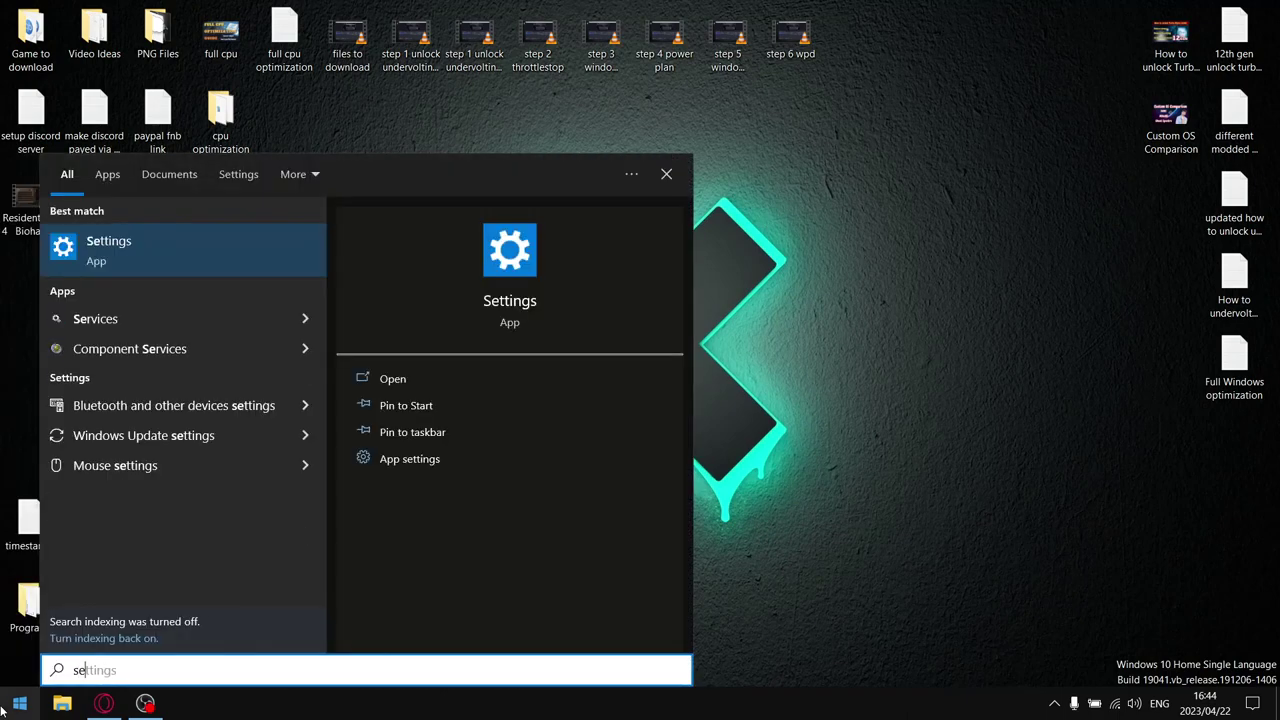
{"action": "left_click", "coordinate": [172, 316]}
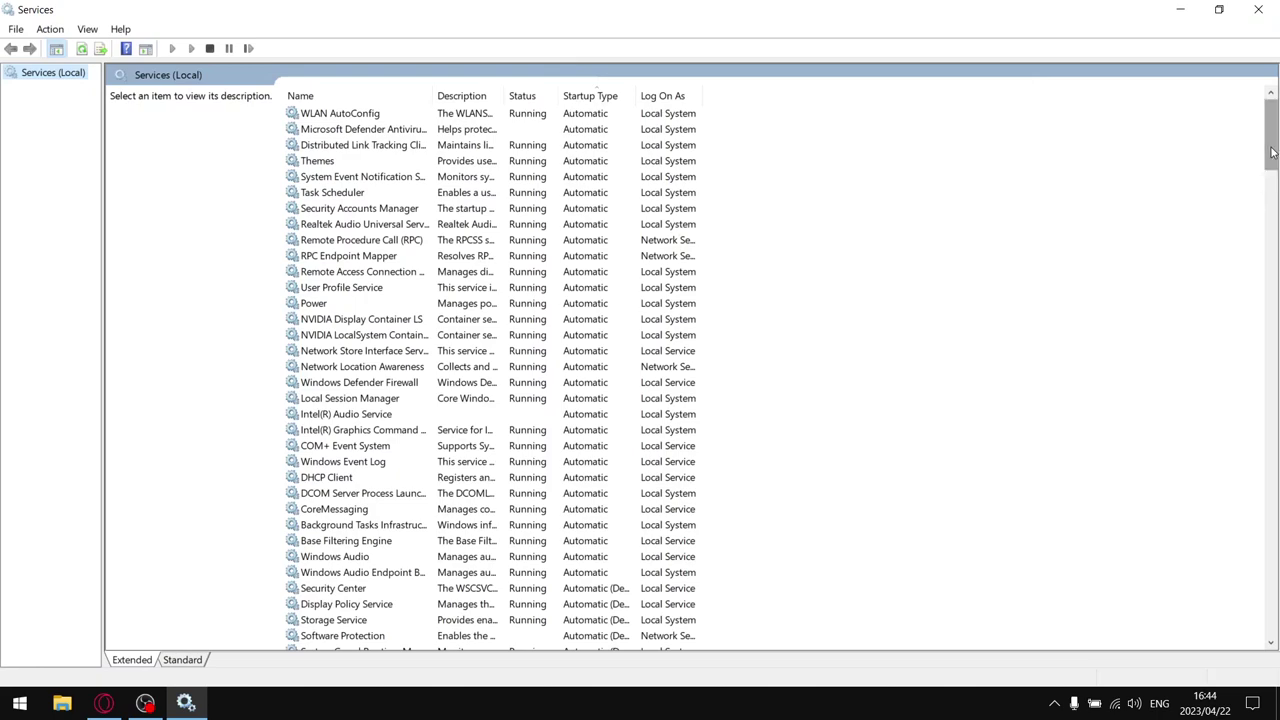
{"action": "left_click_drag", "start_coordinate": [1275, 172], "coordinate": [1274, 232]}
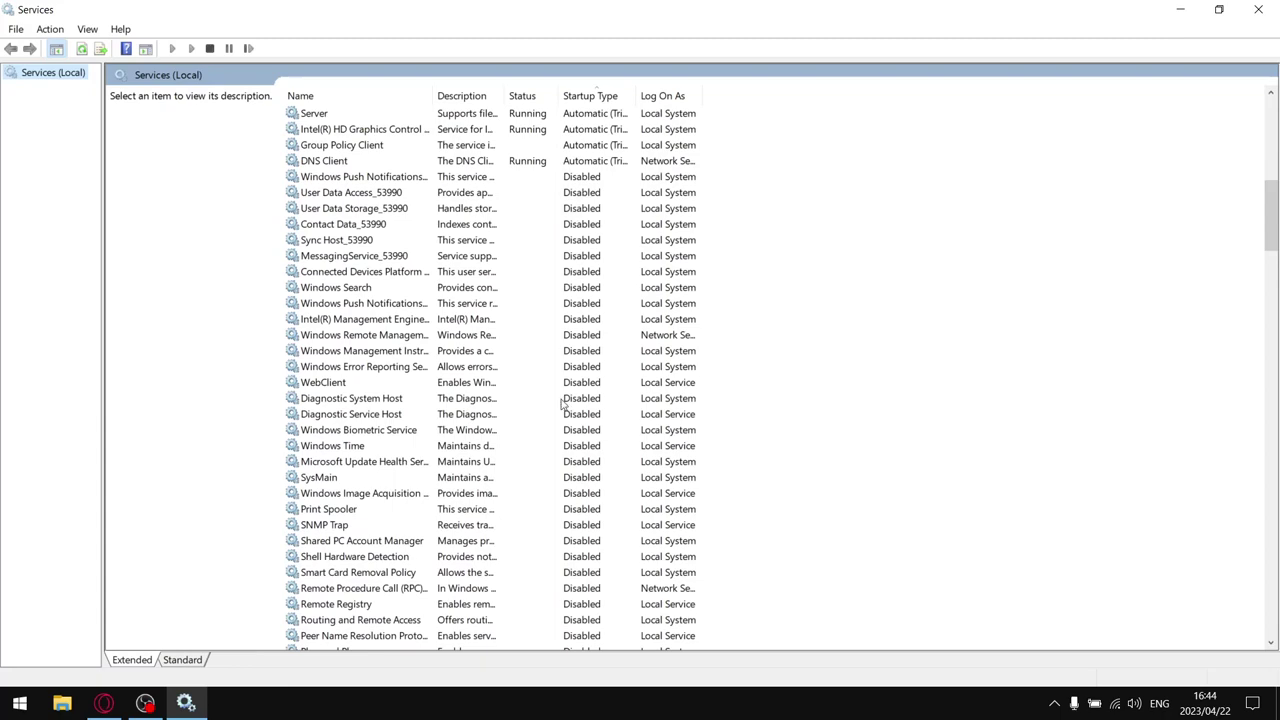
{"action": "left_click_drag", "start_coordinate": [1274, 201], "coordinate": [1271, 92]}
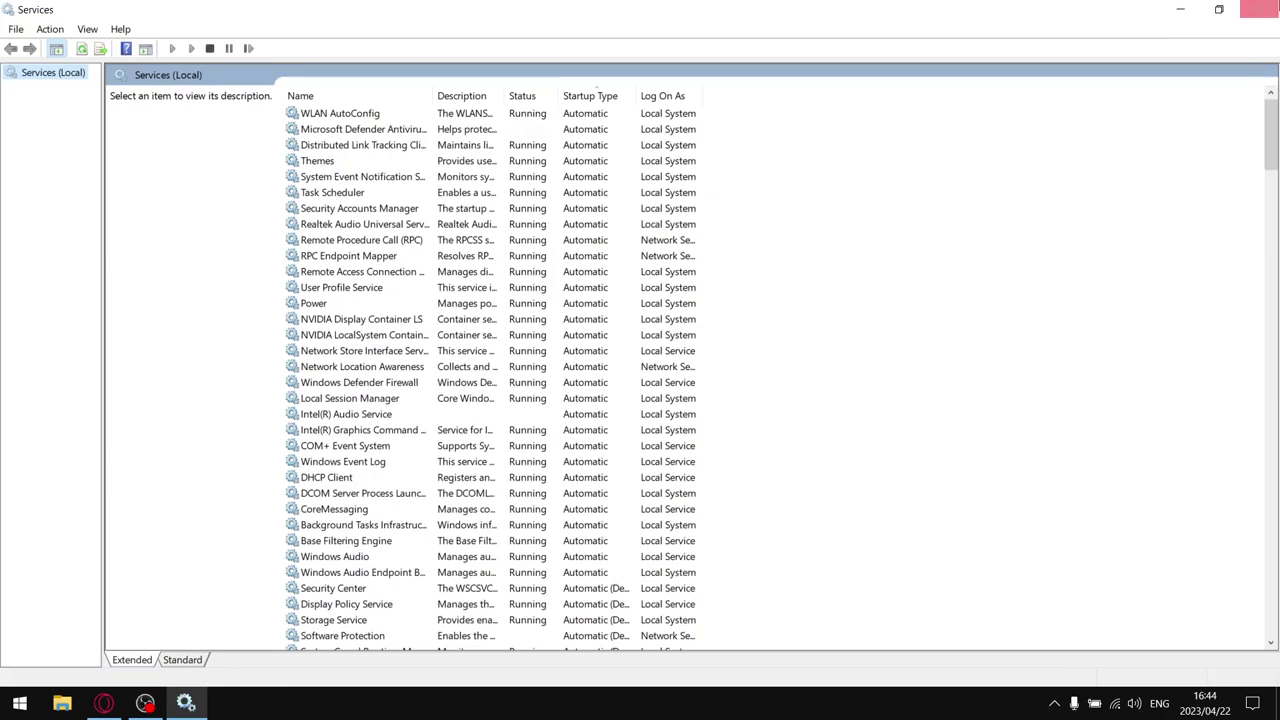
{"action": "left_click", "coordinate": [1180, 9]}
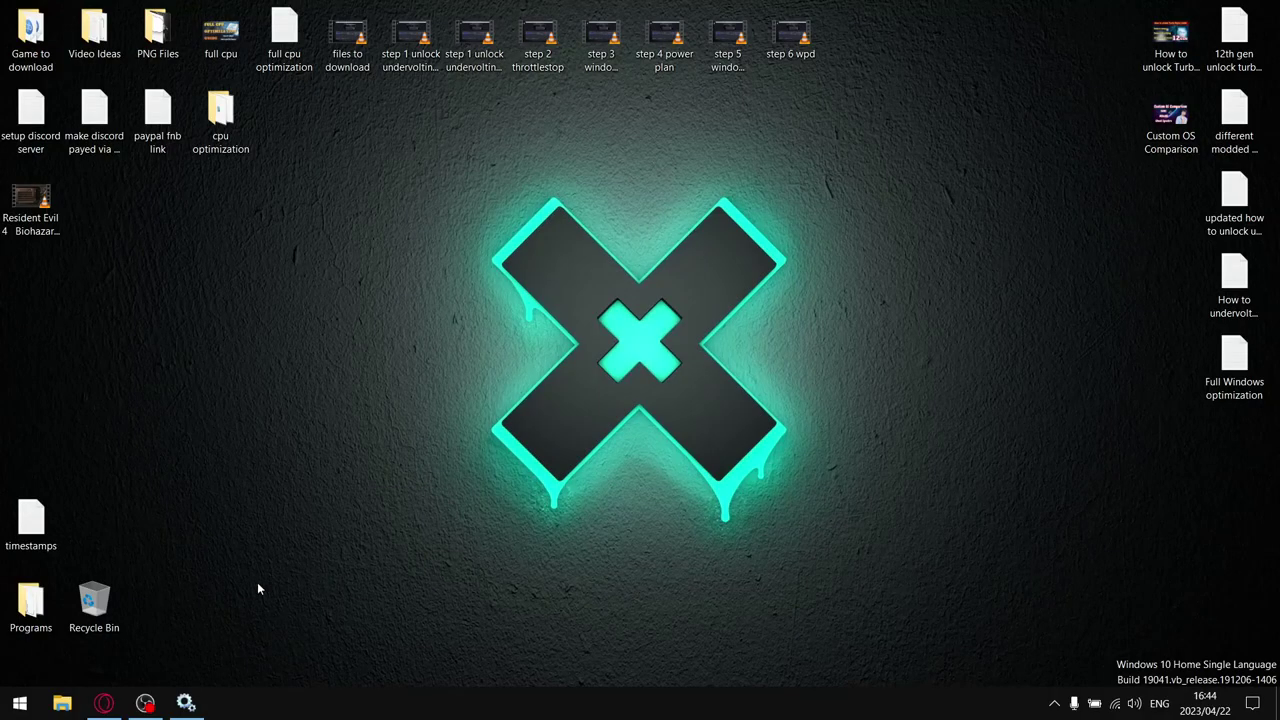
Open the full cpu optimization note, highlight its list of services safe to disable, and close the note.
{"action": "double_click", "coordinate": [308, 38]}
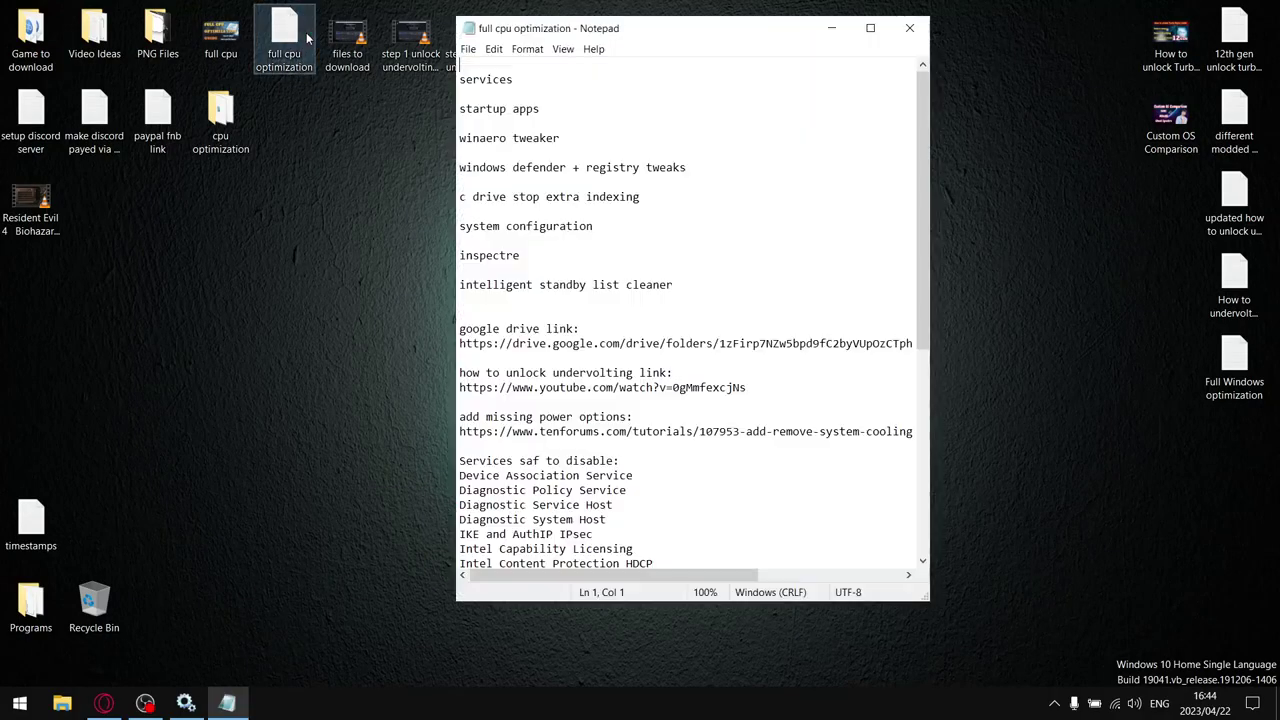
{"action": "left_click_drag", "start_coordinate": [926, 186], "coordinate": [931, 370]}
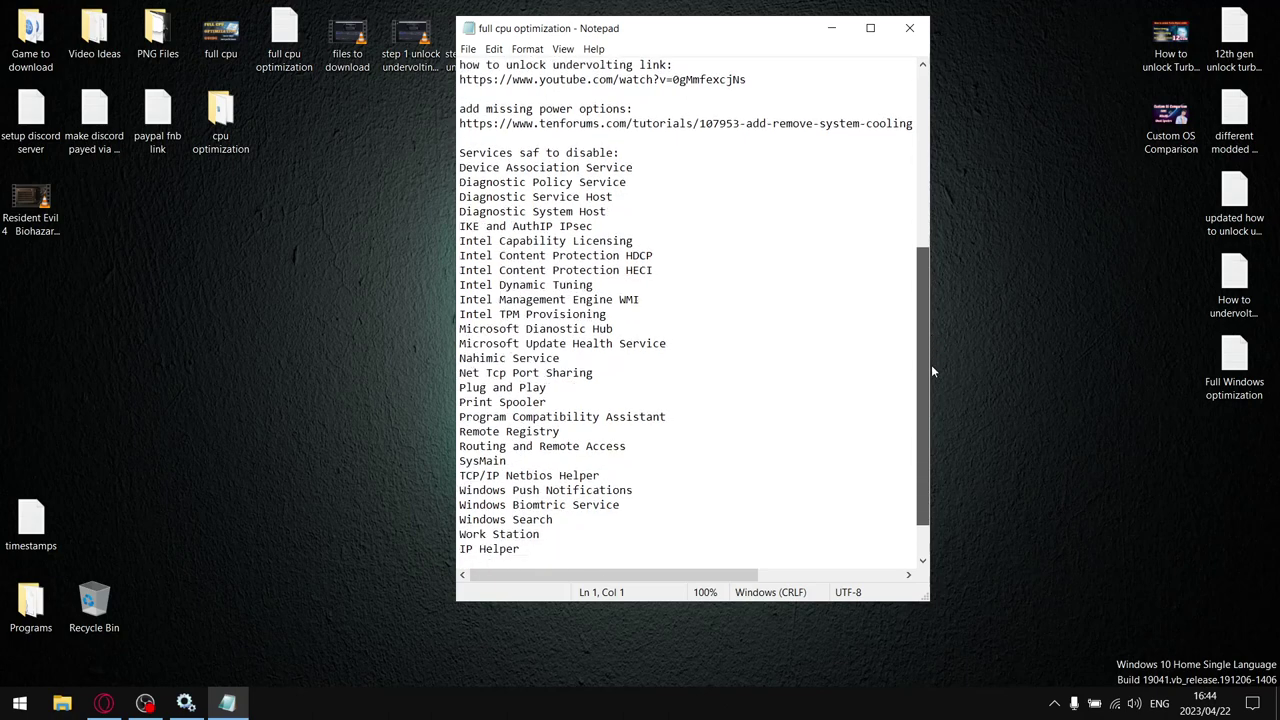
{"action": "left_click_drag", "start_coordinate": [600, 563], "coordinate": [460, 95]}
{"action": "left_click", "coordinate": [909, 28]}
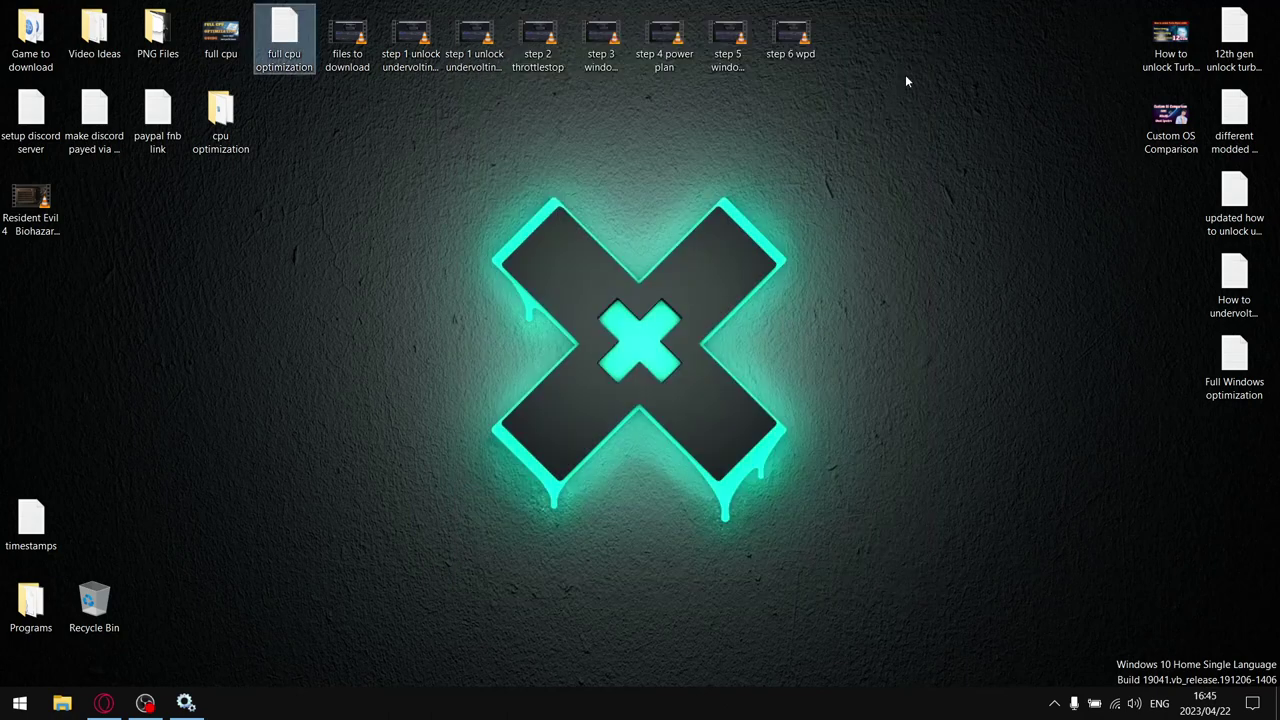
Bring back the Services console and review the disabled services, including the description of SysMain.
{"action": "left_click", "coordinate": [186, 703]}
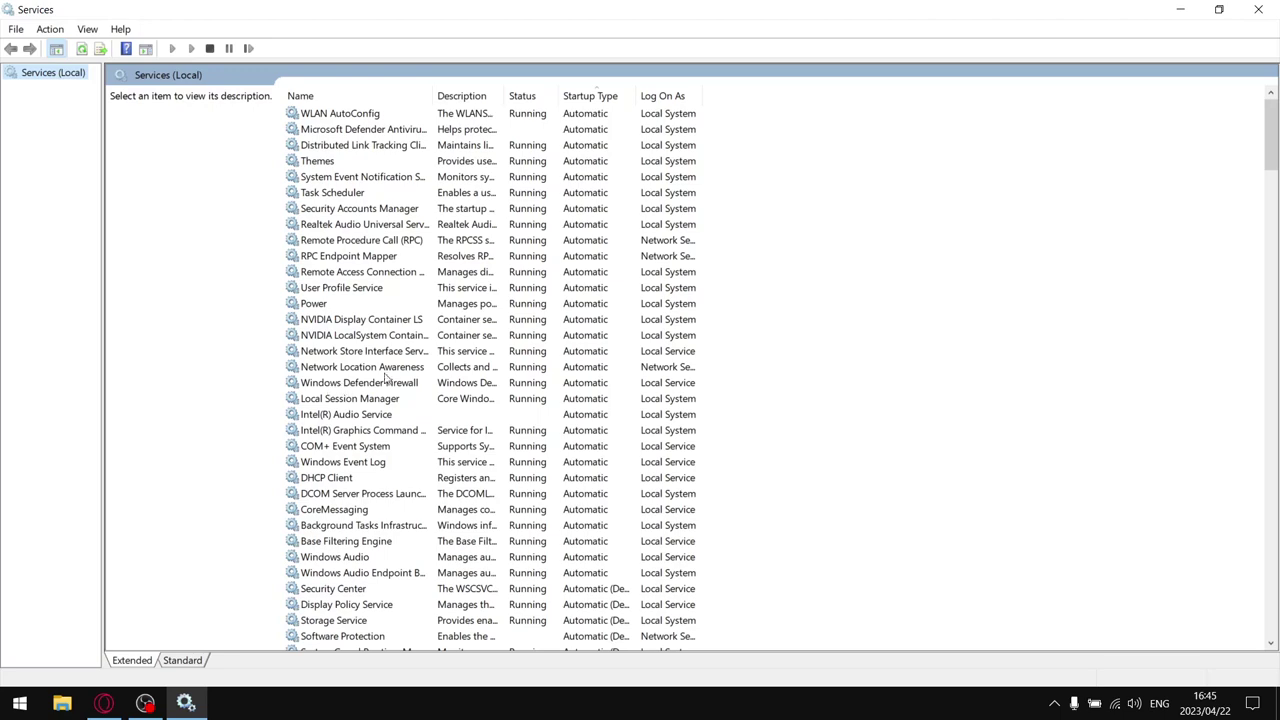
{"action": "left_click_drag", "start_coordinate": [1268, 130], "coordinate": [1277, 231]}
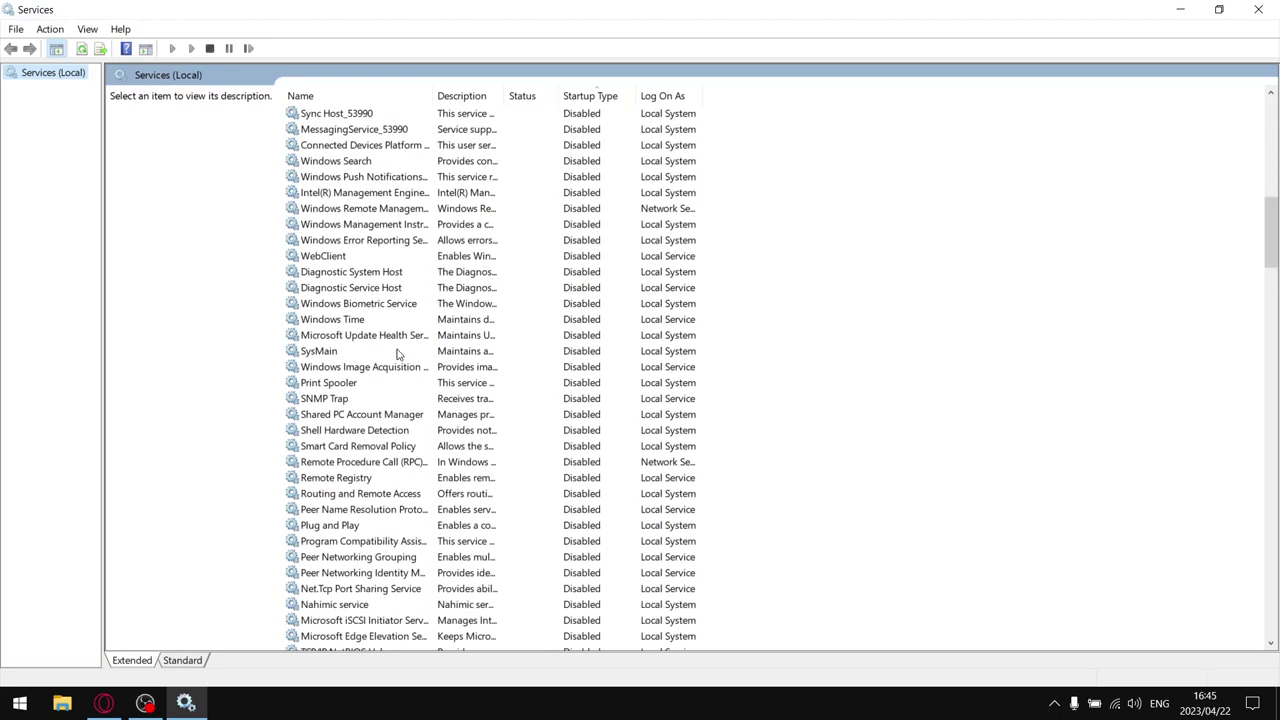
{"action": "left_click", "coordinate": [358, 351]}
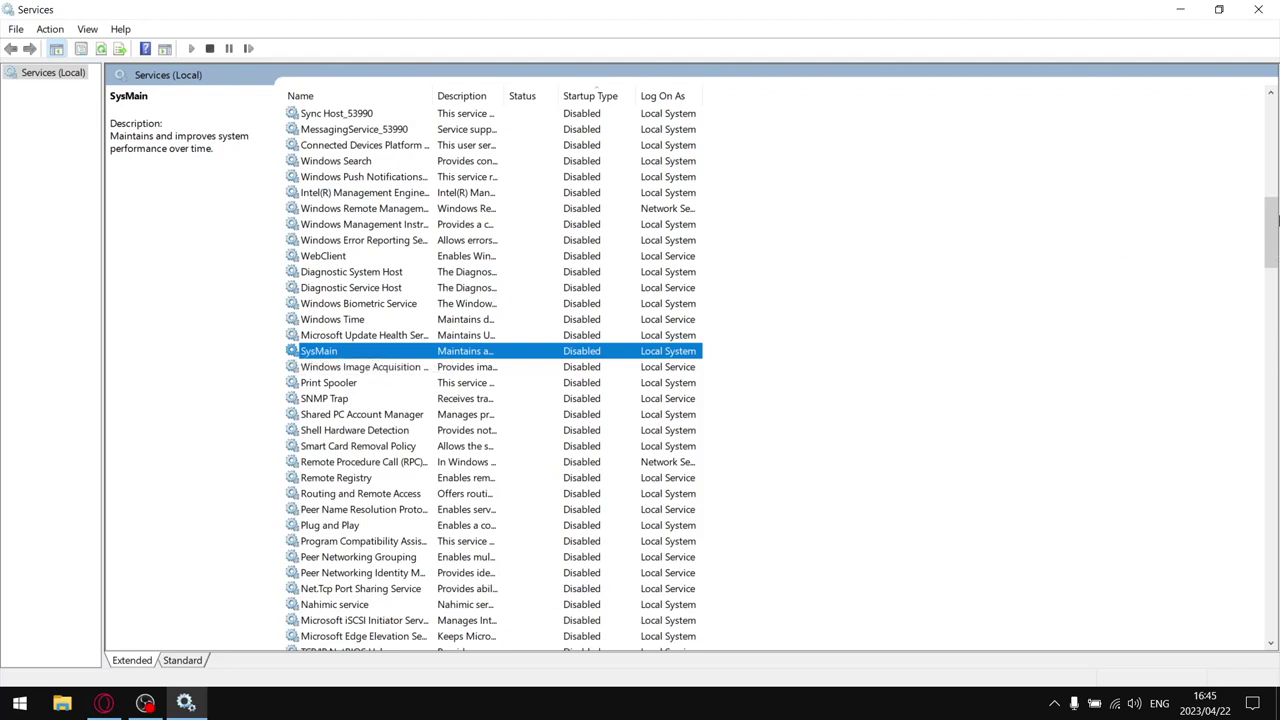
{"action": "left_click_drag", "start_coordinate": [1276, 231], "coordinate": [1275, 135]}
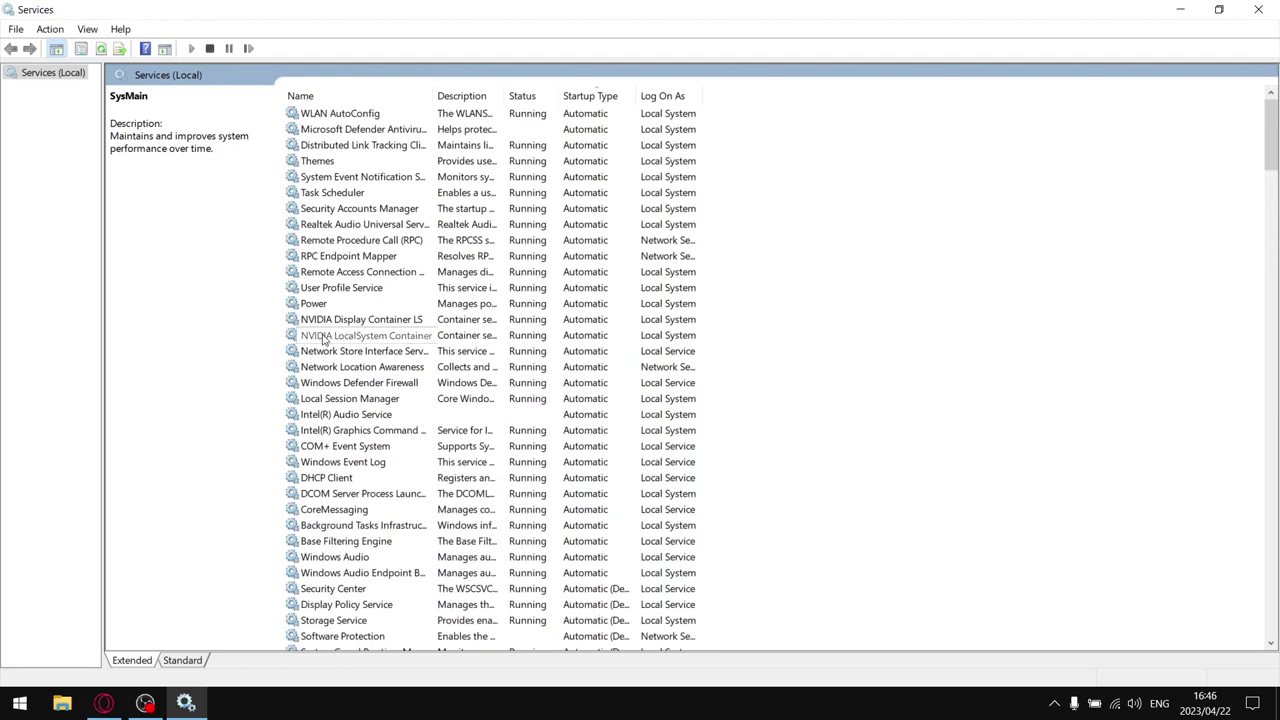
Open the Power service's properties, inspect its startup type options including Disabled, and close them without changing anything.
{"action": "left_click", "coordinate": [313, 305]}
{"action": "right_click", "coordinate": [313, 307]}
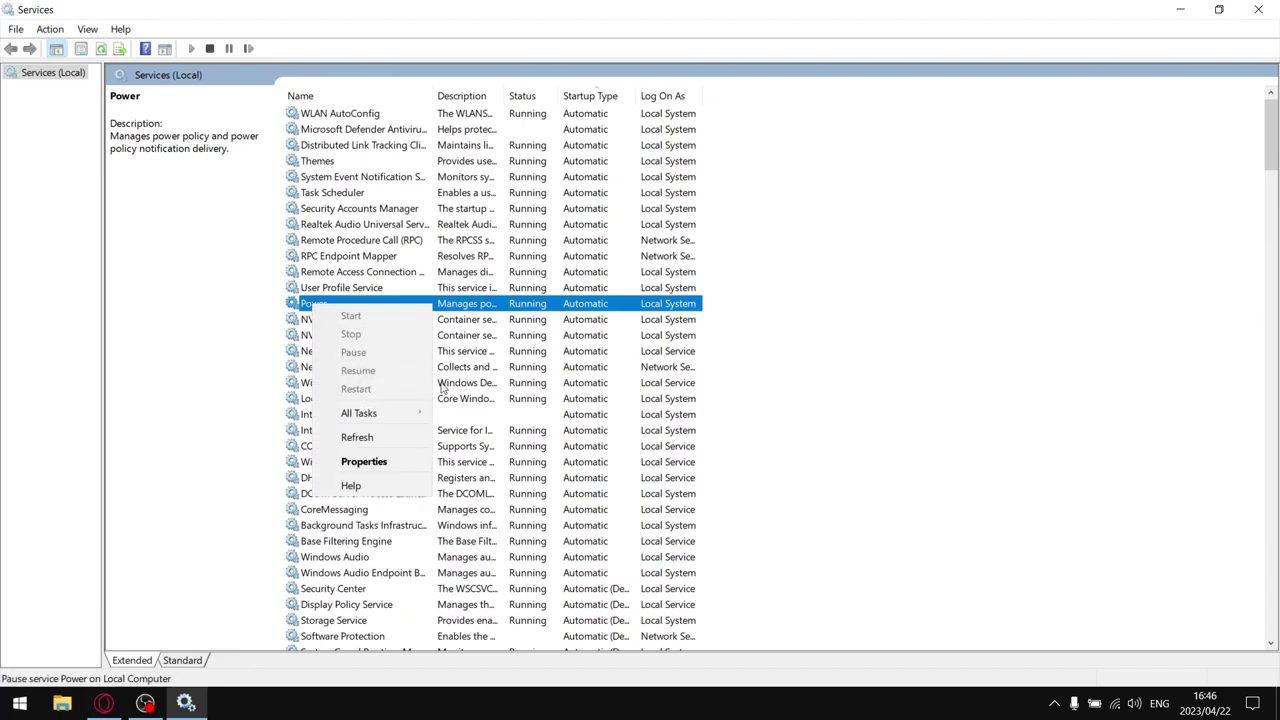
{"action": "left_click", "coordinate": [364, 461]}
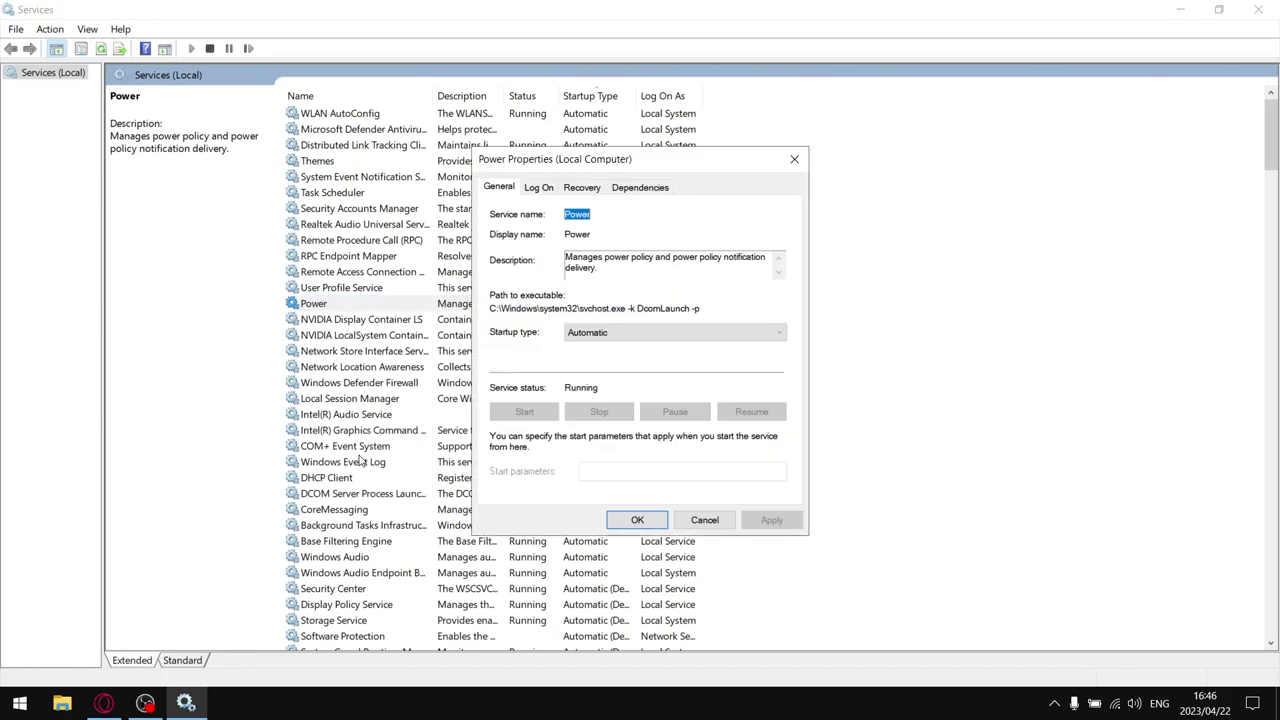
{"action": "left_click", "coordinate": [622, 334]}
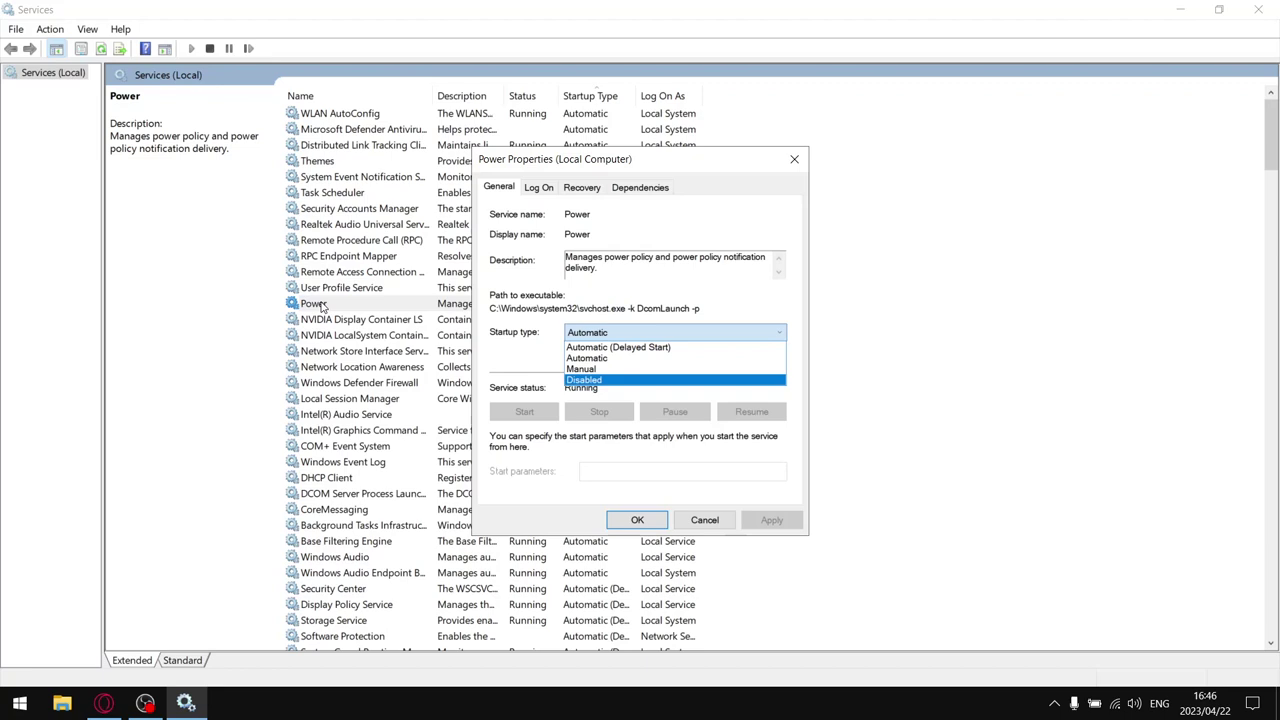
{"action": "left_click", "coordinate": [805, 163]}
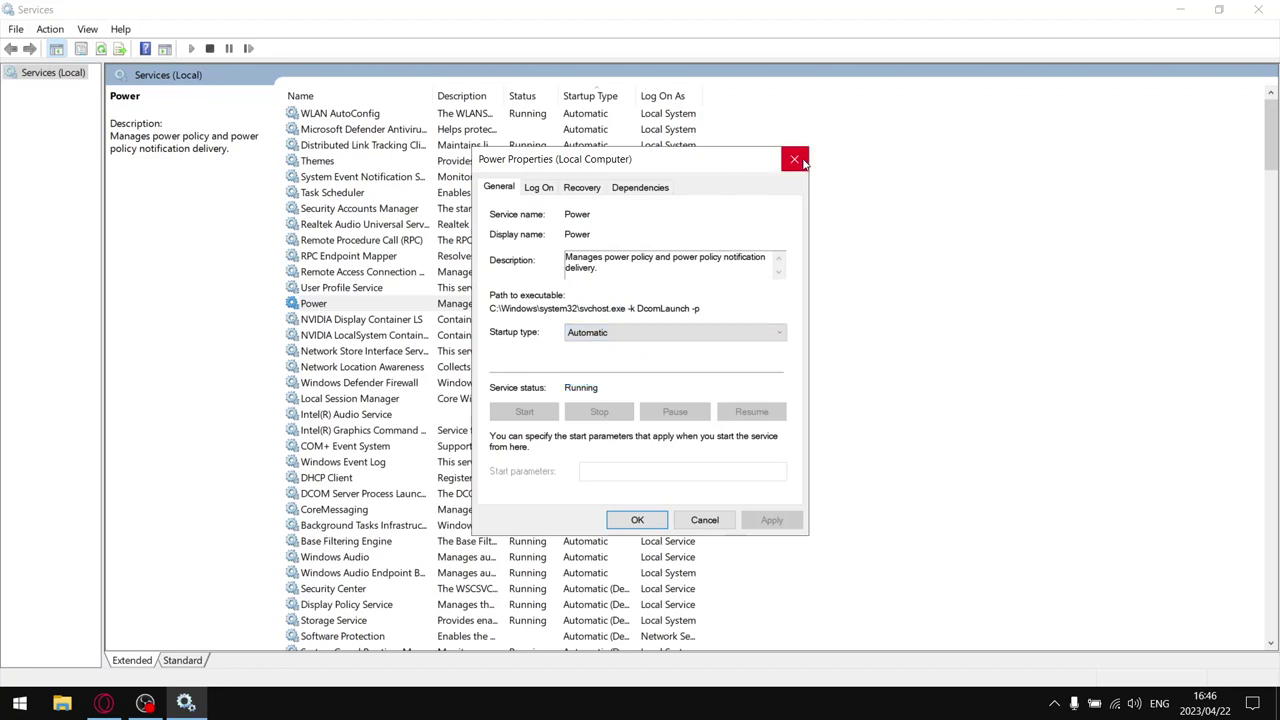
{"action": "left_click", "coordinate": [795, 160]}
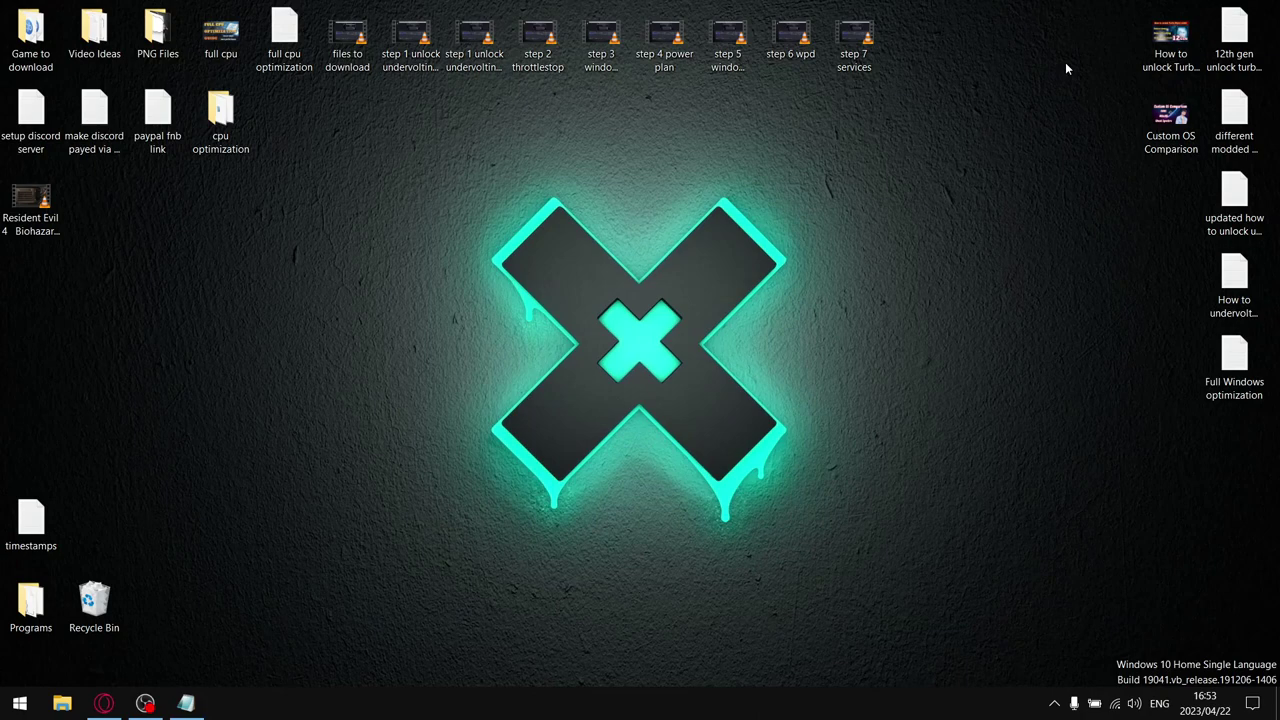
Open Task Manager and review the startup apps and their status.
{"action": "right_click", "coordinate": [646, 712]}
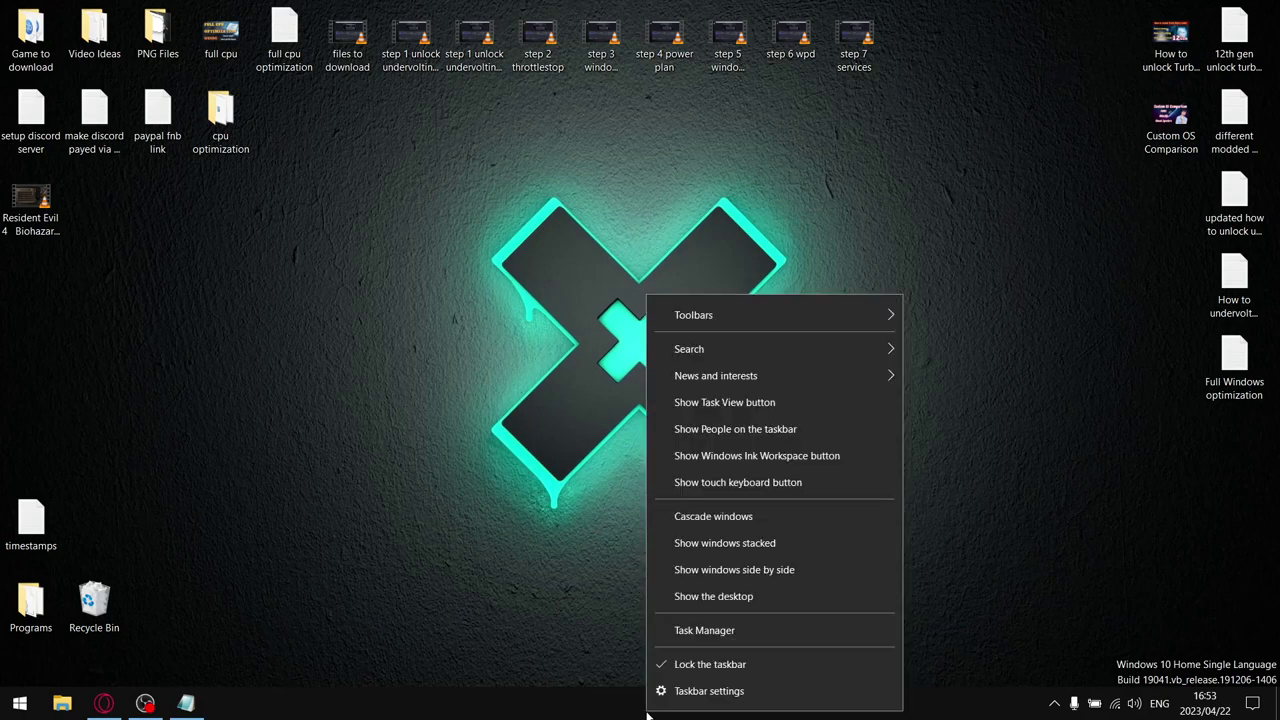
{"action": "left_click", "coordinate": [776, 628]}
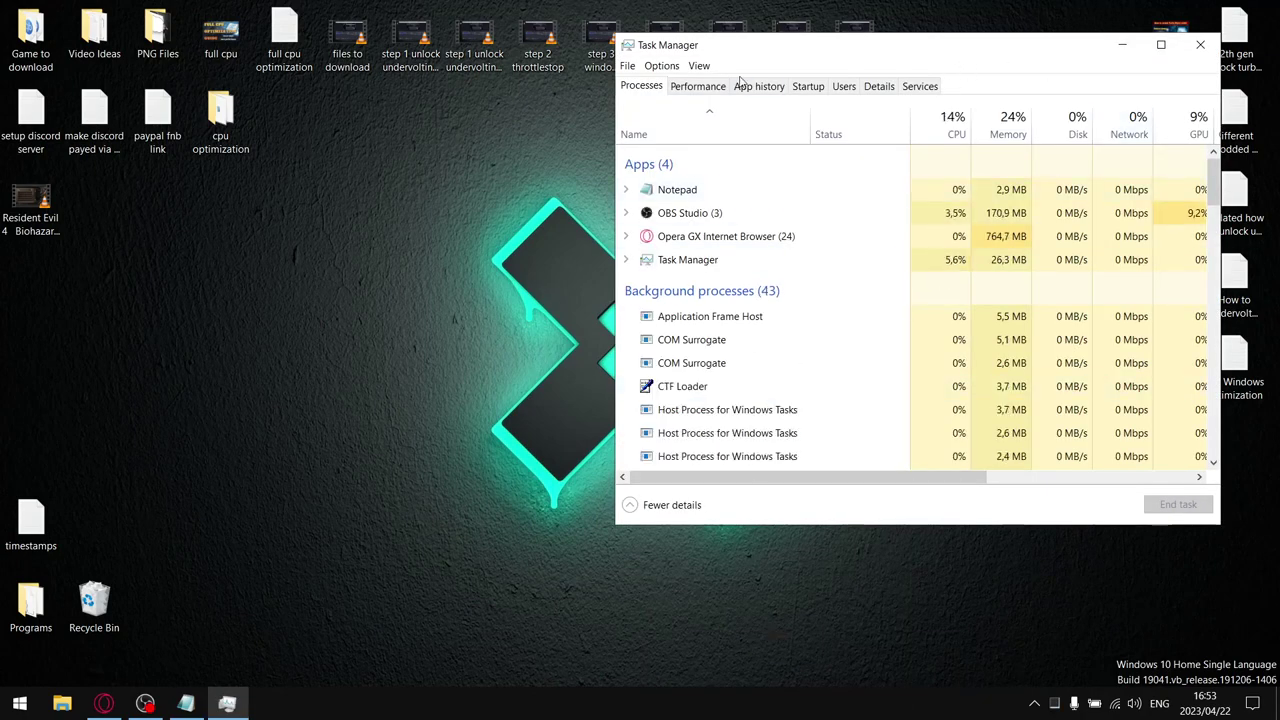
{"action": "left_click", "coordinate": [806, 87]}
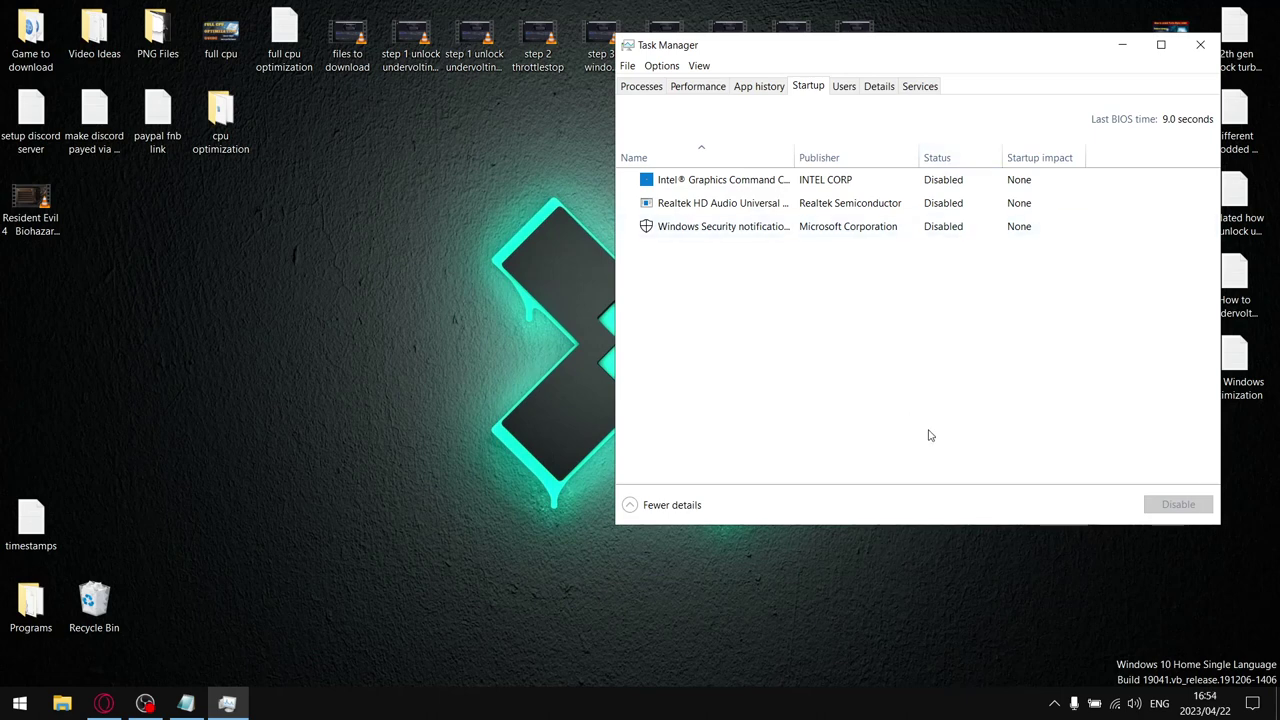
Close the startup apps view, reopen Task Manager, and sort the running processes by name in descending order.
{"action": "key", "text": "alt+F4"}
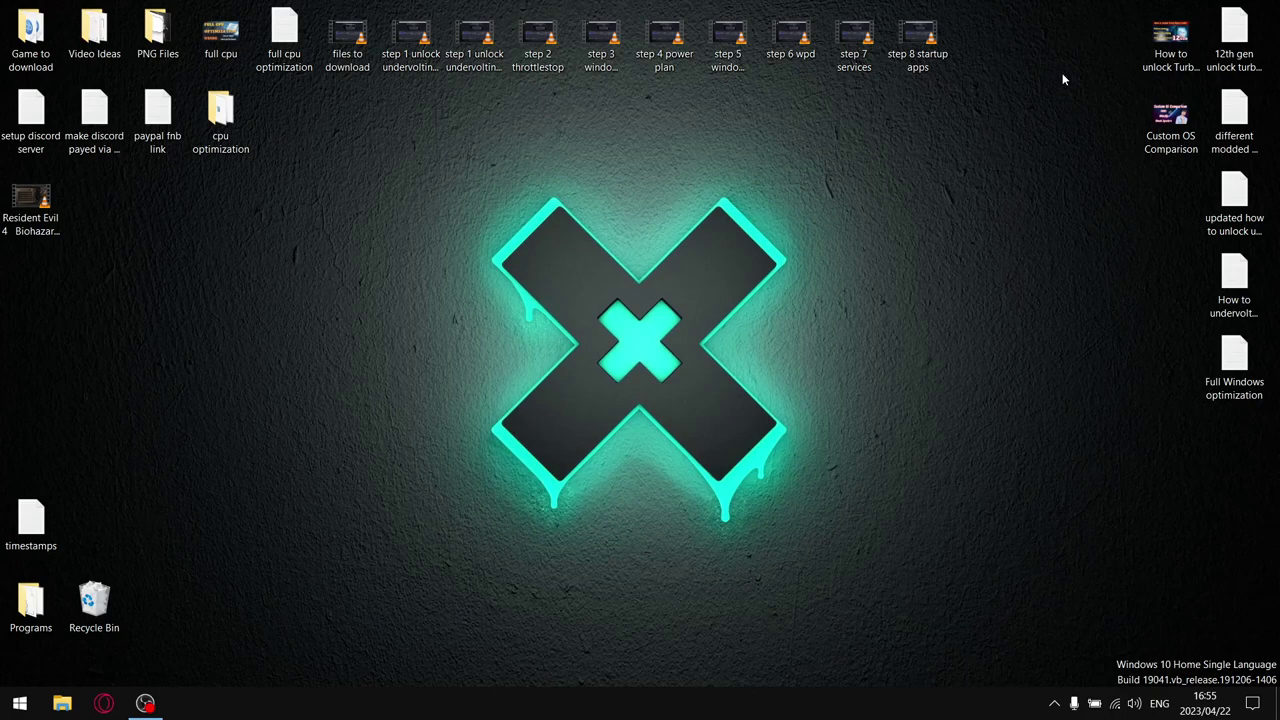
{"action": "right_click", "coordinate": [579, 710]}
{"action": "left_click", "coordinate": [720, 617]}
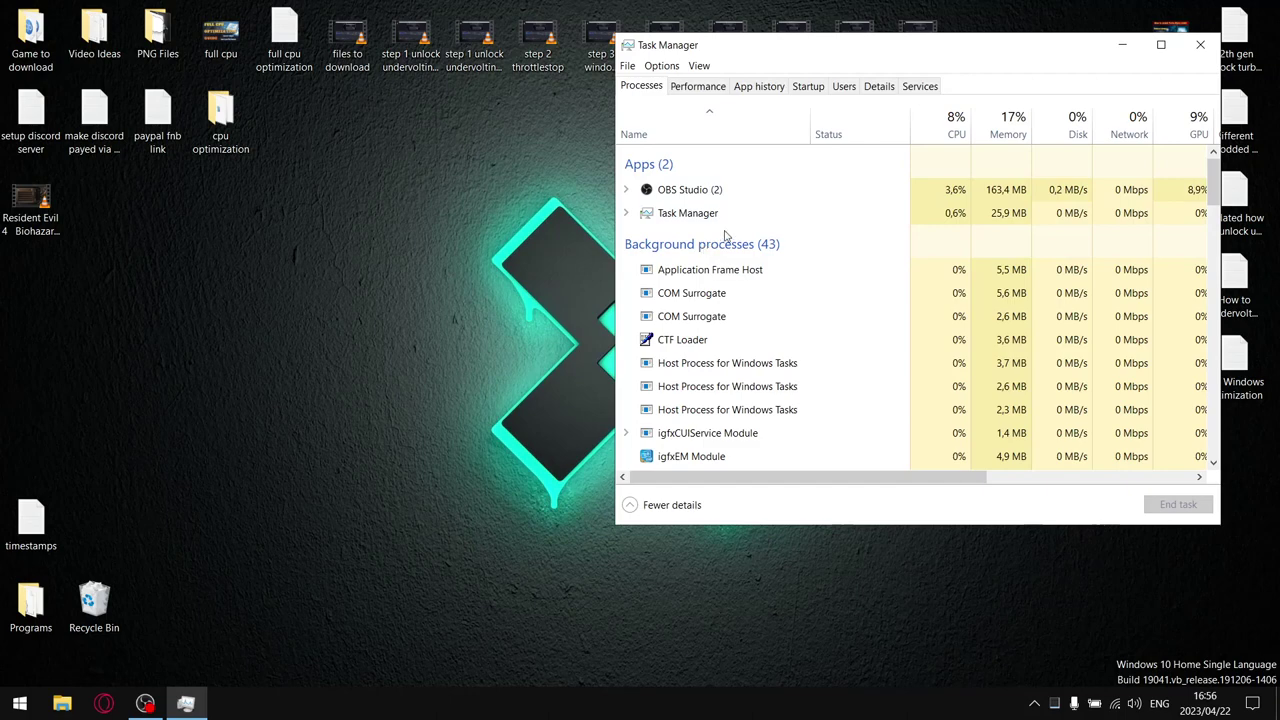
{"action": "left_click", "coordinate": [705, 140]}
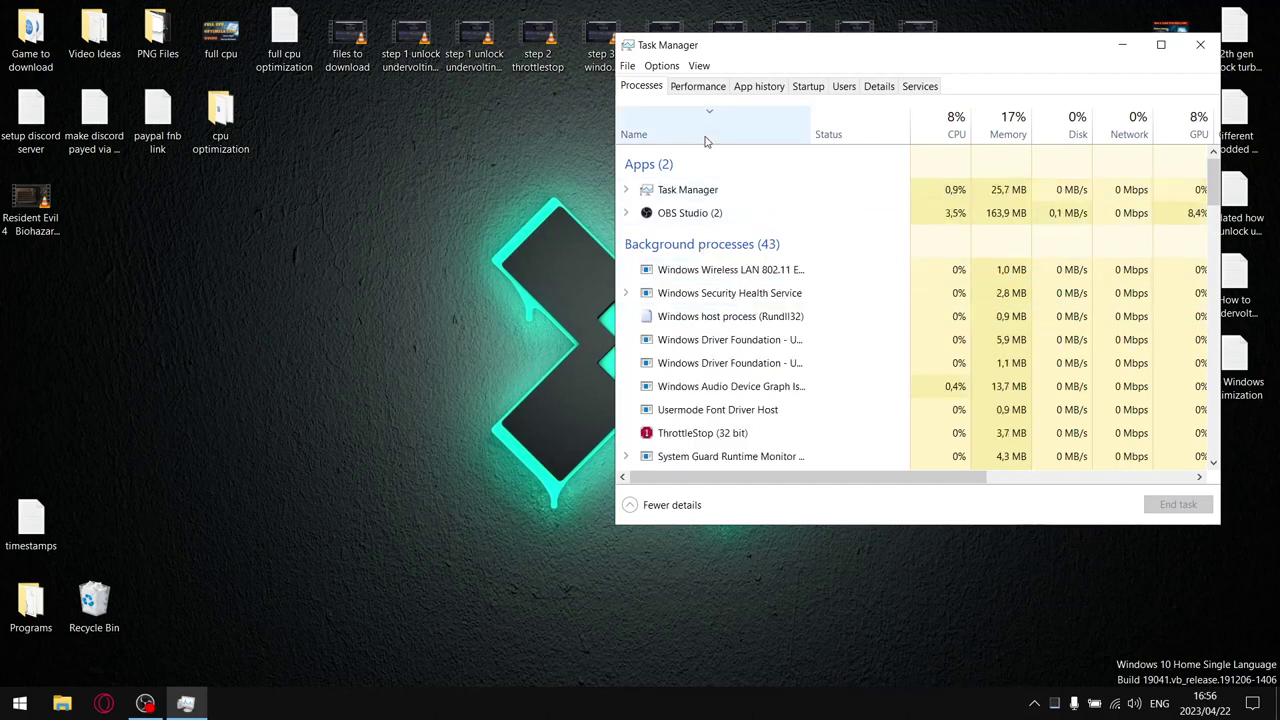
{"action": "left_click", "coordinate": [705, 140]}
{"action": "left_click", "coordinate": [705, 140]}
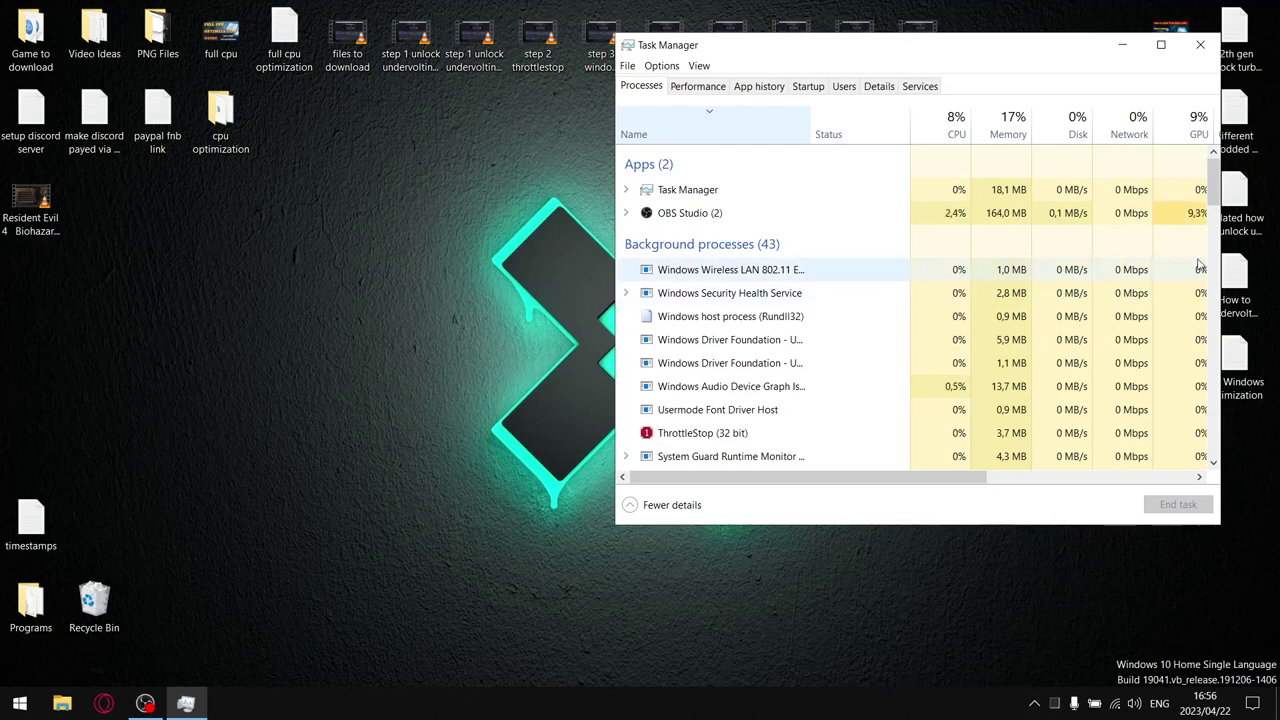
Examine the Service Host entries among the Windows processes in a maximized Task Manager window and close it.
{"action": "left_click_drag", "start_coordinate": [1218, 192], "coordinate": [1215, 340]}
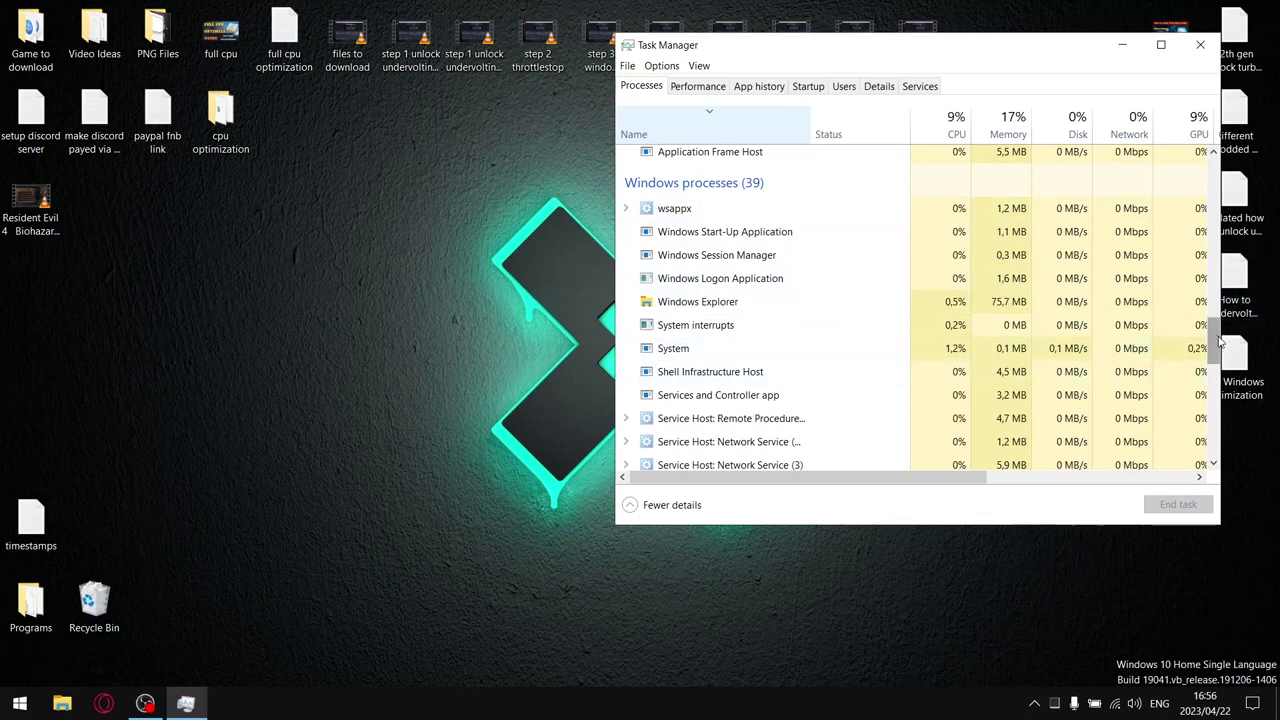
{"action": "left_click_drag", "start_coordinate": [1218, 342], "coordinate": [1217, 374]}
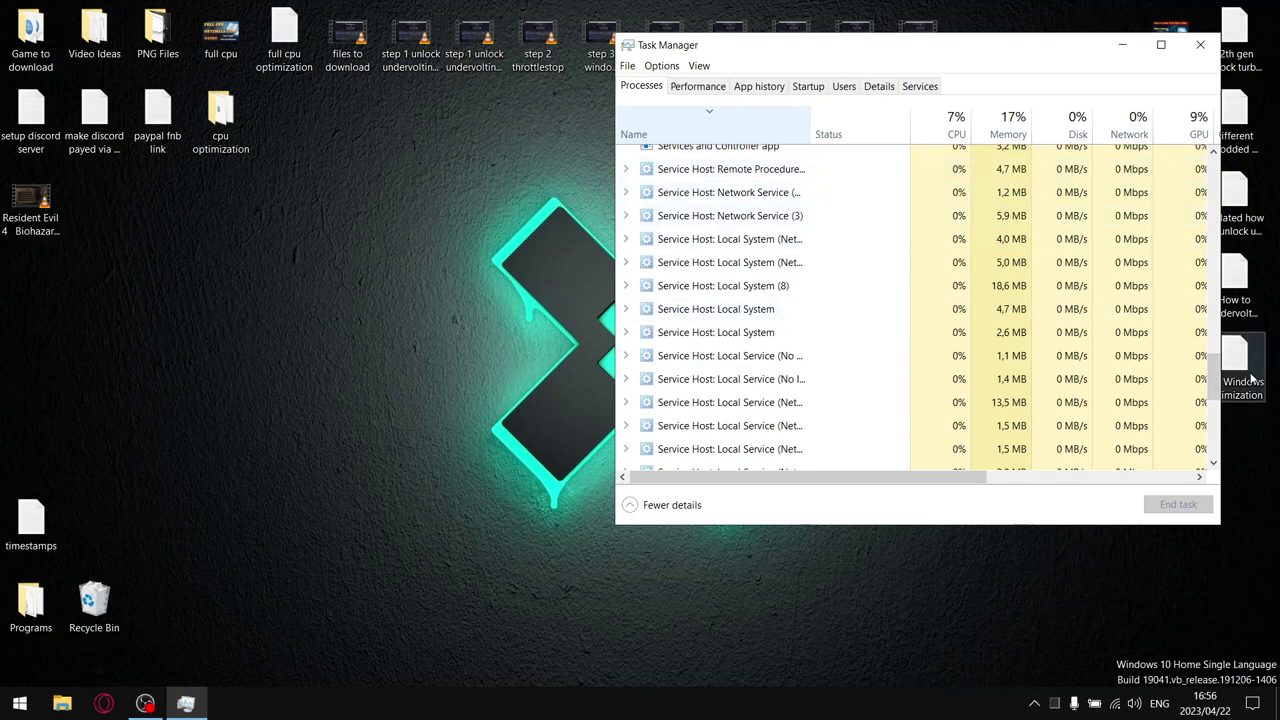
{"action": "mouse_move", "coordinate": [1213, 376]}
{"action": "left_mouse_down"}
{"action": "mouse_move", "coordinate": [1213, 405]}
{"action": "mouse_move", "coordinate": [1213, 363]}
{"action": "mouse_move", "coordinate": [1213, 400]}
{"action": "mouse_move", "coordinate": [1215, 378]}
{"action": "left_mouse_up"}
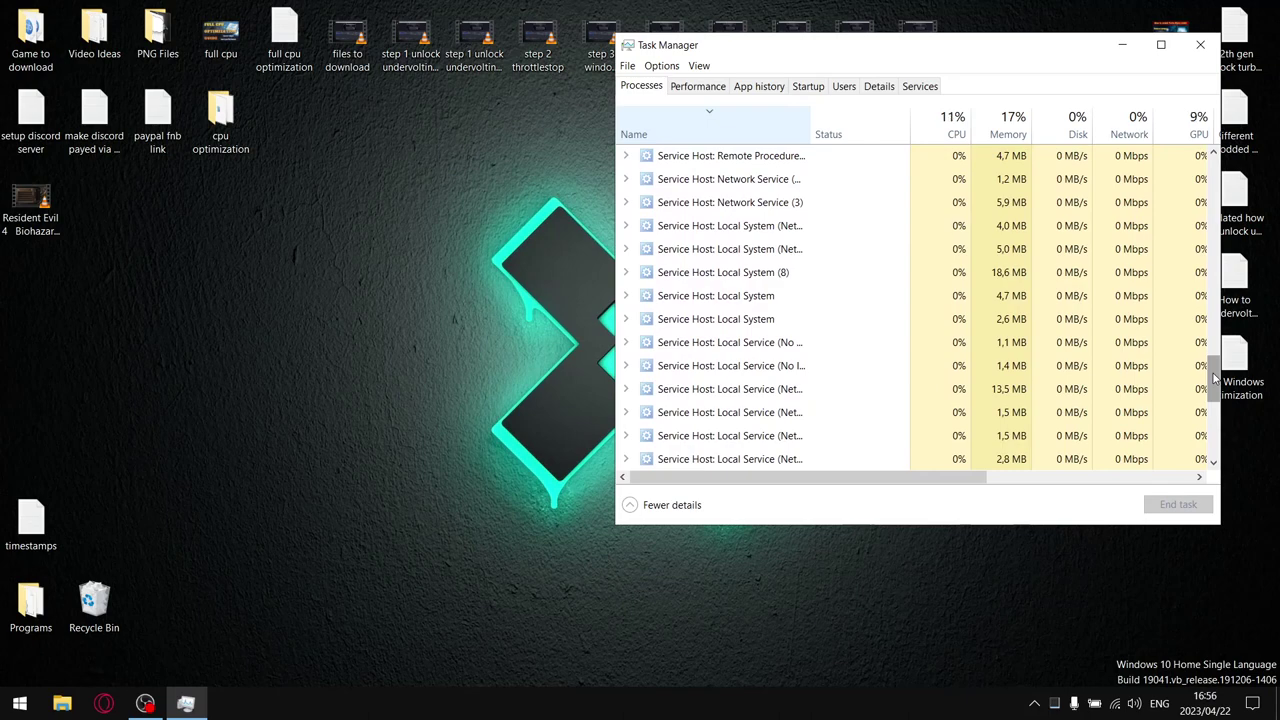
{"action": "left_click", "coordinate": [1161, 44]}
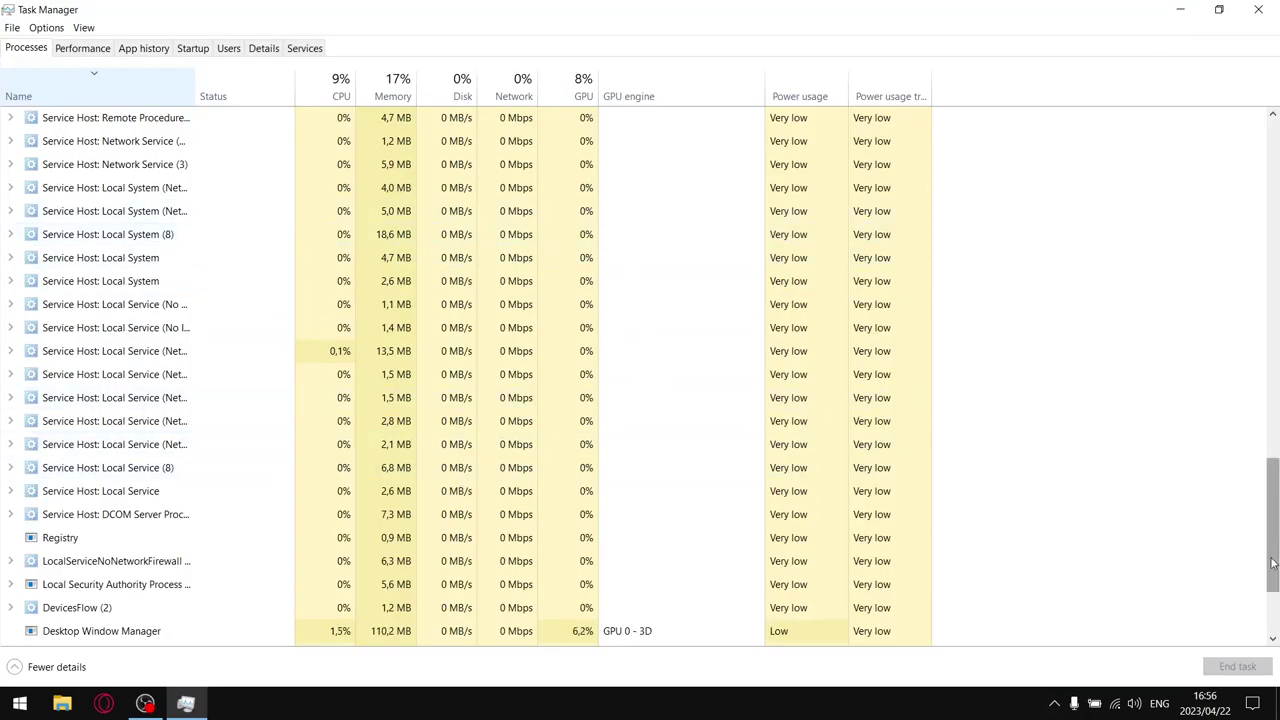
{"action": "left_click_drag", "start_coordinate": [1274, 562], "coordinate": [1274, 543]}
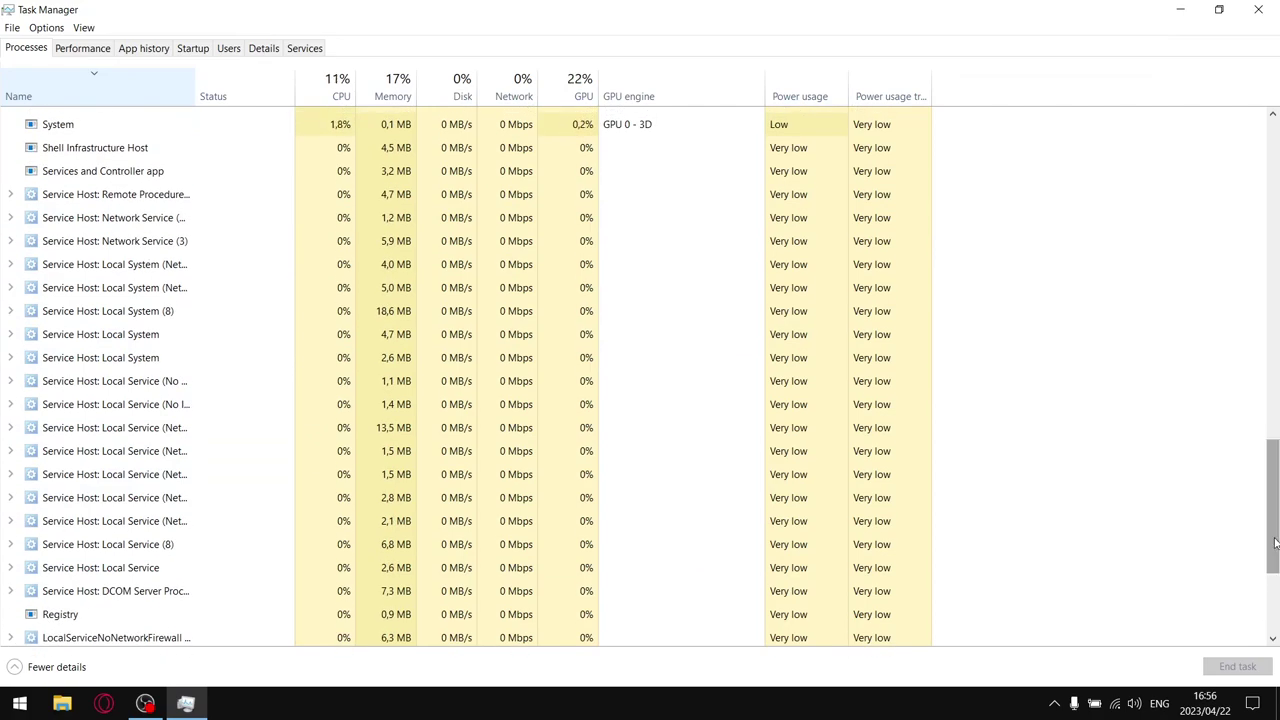
{"action": "left_click", "coordinate": [1258, 9]}
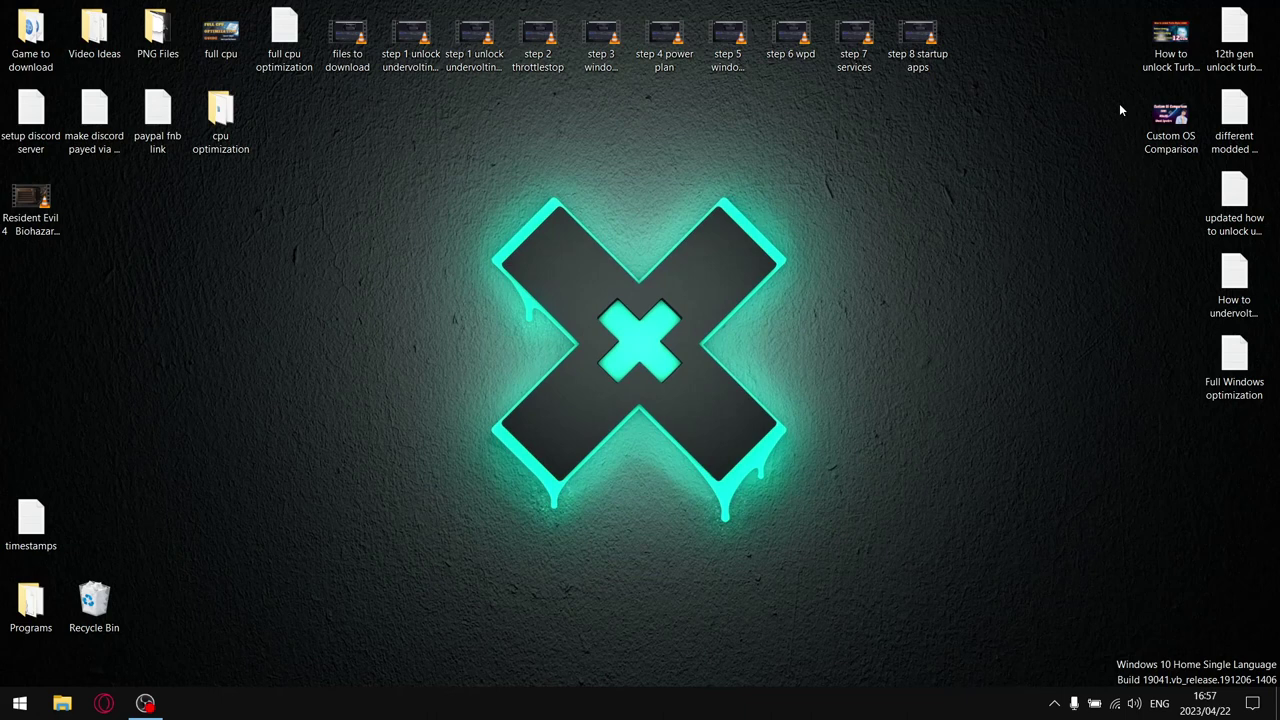
Open winaerotweaker.zip from the cpu optimization folder in 7-Zip and extract the WinaeroTweaker-1.40.0.0-setup file to the desktop.
{"action": "double_click", "coordinate": [243, 108]}
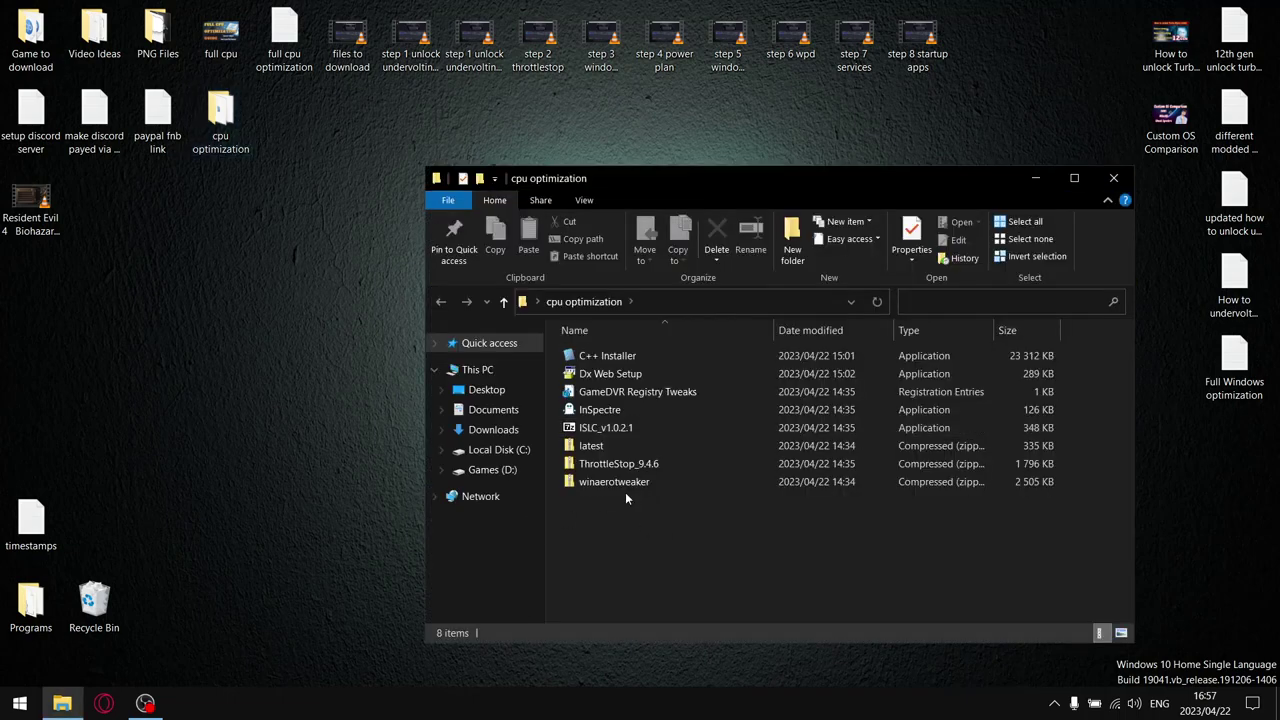
{"action": "right_click", "coordinate": [573, 485]}
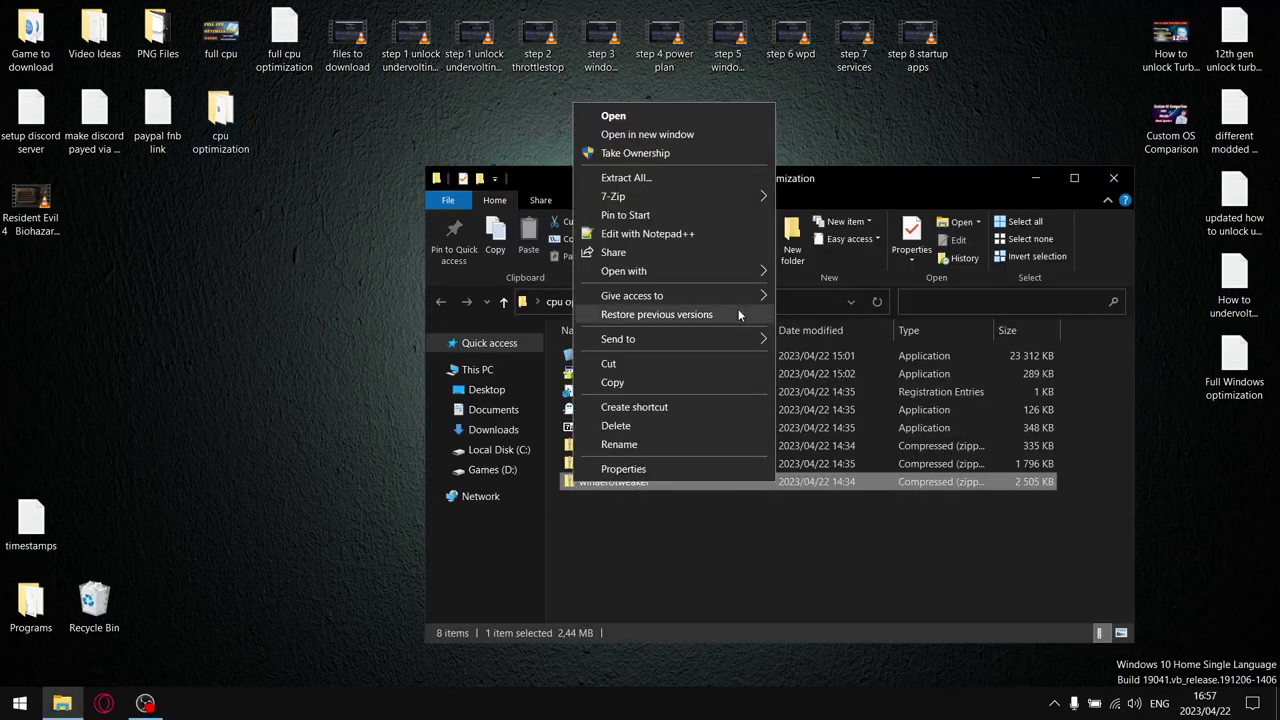
{"action": "mouse_move", "coordinate": [649, 194]}
{"action": "left_click", "coordinate": [881, 199]}
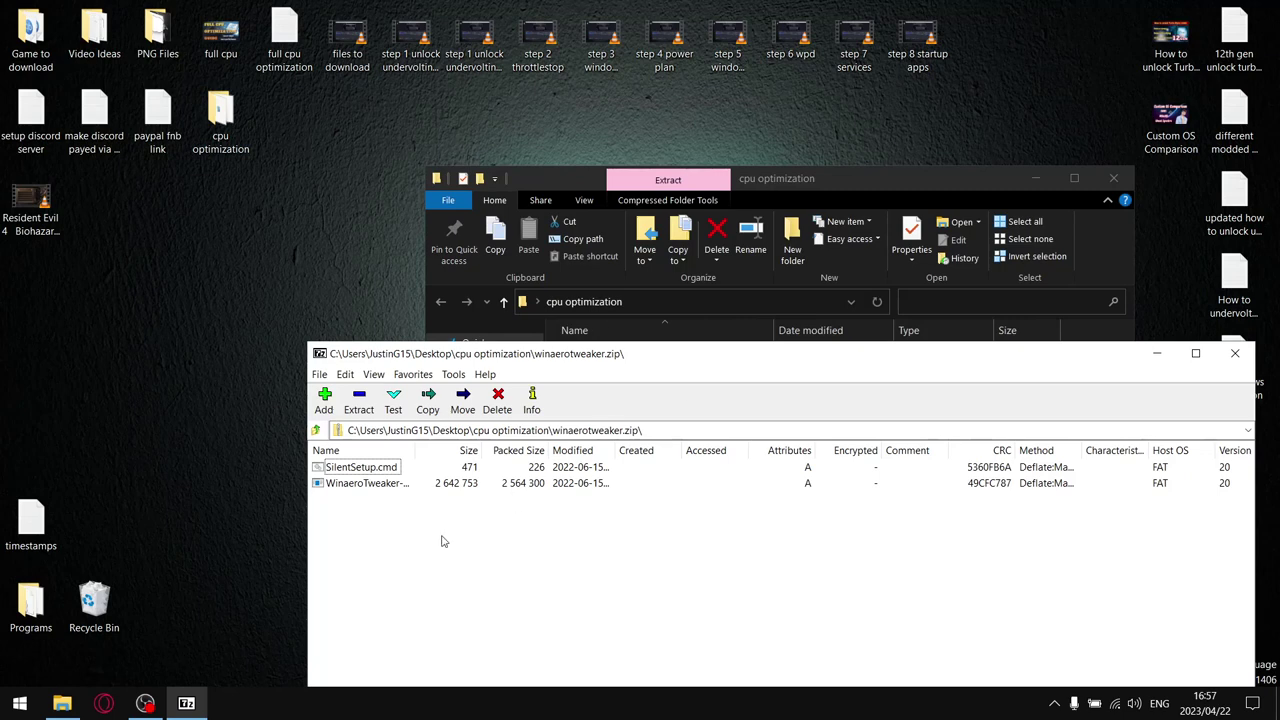
{"action": "left_click", "coordinate": [371, 486]}
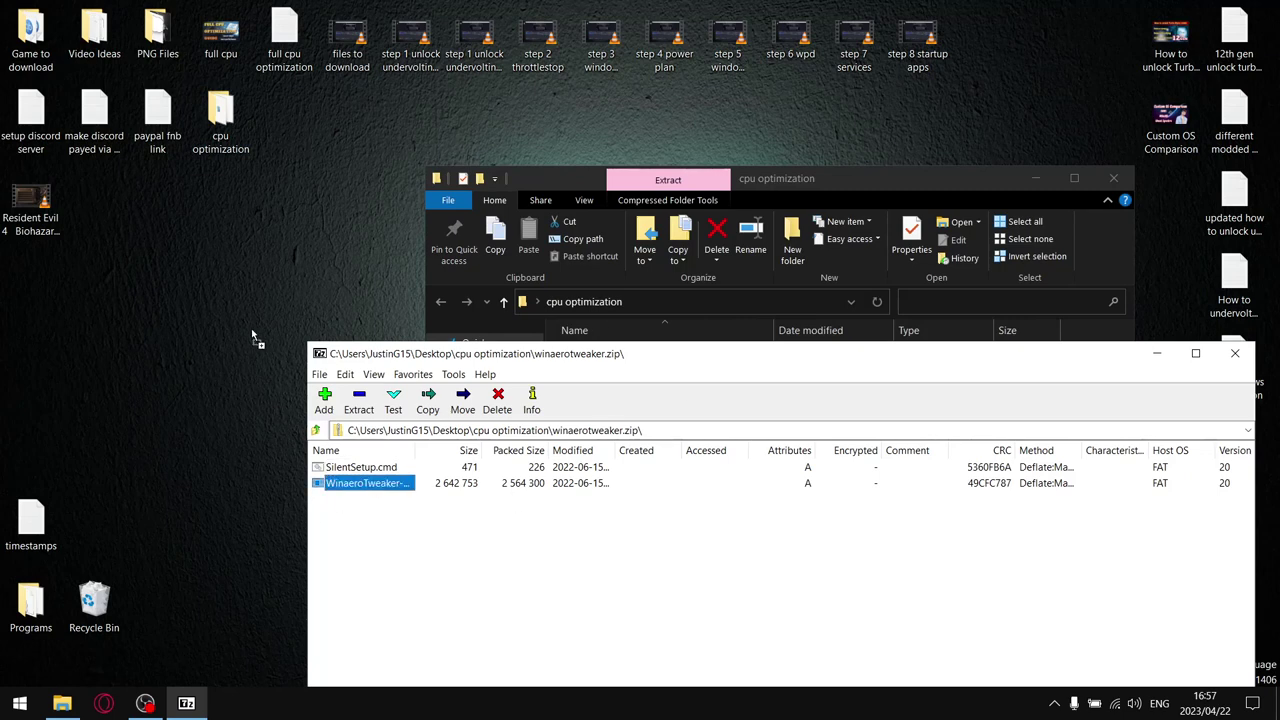
{"action": "left_click_drag", "start_coordinate": [252, 334], "coordinate": [248, 340]}
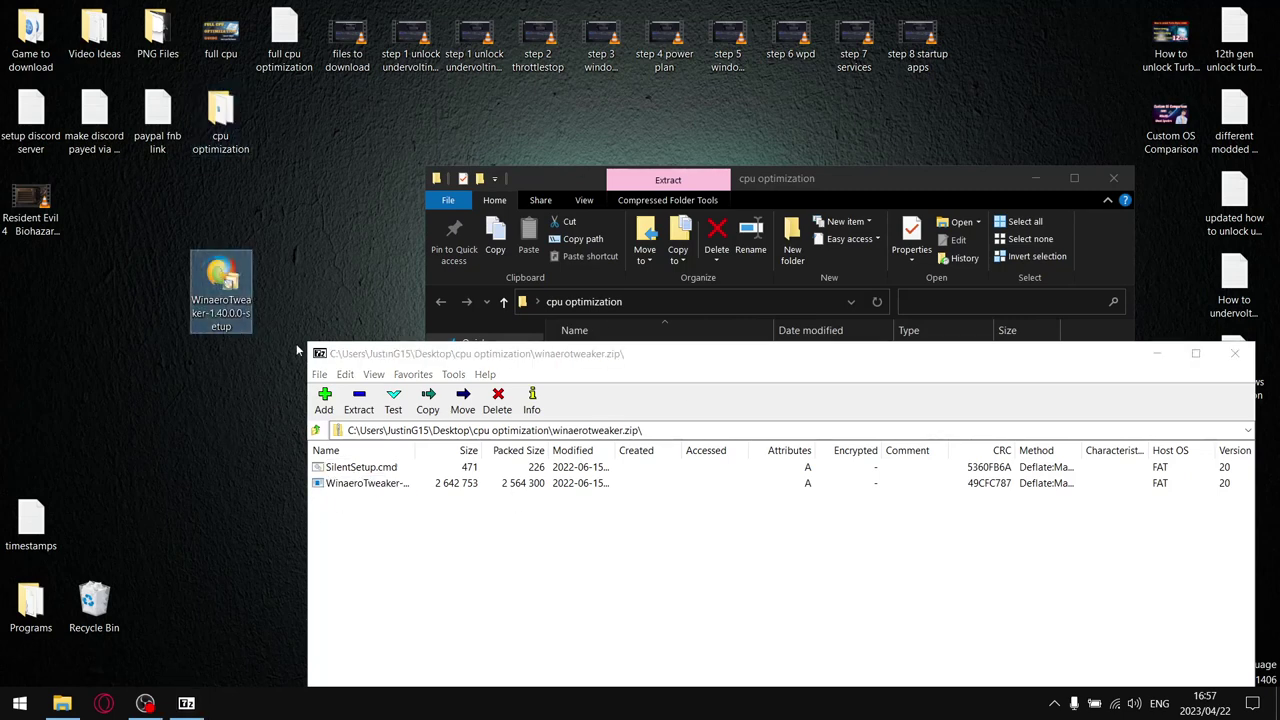
Delete the extracted WinaeroTweaker setup file from the desktop and close the archive and the cpu optimization folder.
{"action": "right_click", "coordinate": [243, 280]}
{"action": "left_click", "coordinate": [323, 612]}
{"action": "left_click", "coordinate": [1245, 352]}
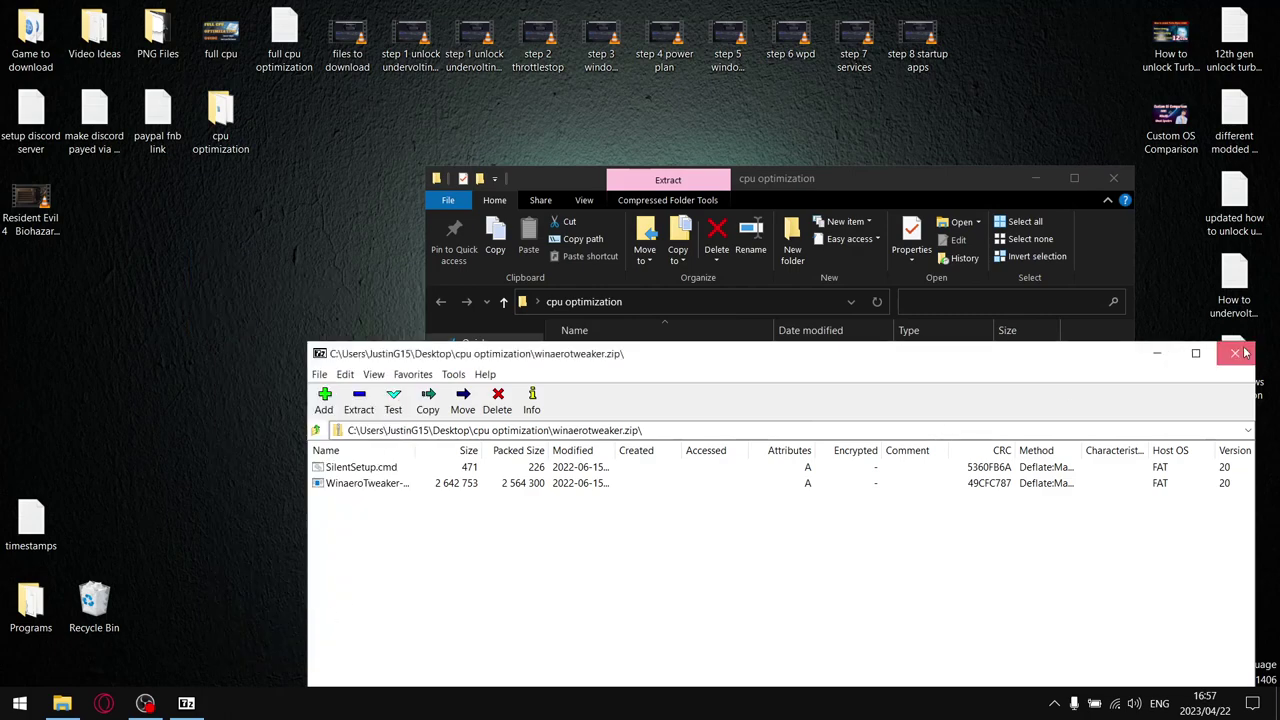
{"action": "left_click", "coordinate": [1113, 178]}
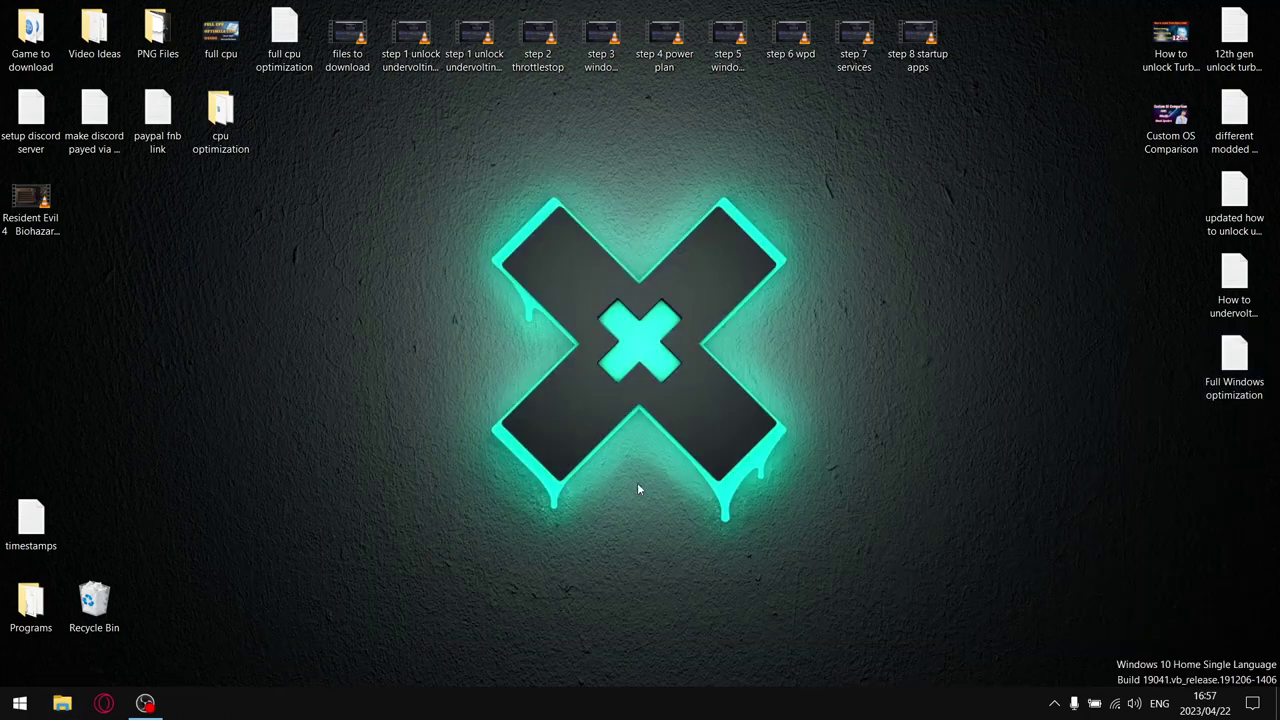
Launch Winaero Tweaker from its shortcut in the desktop's Programs folder.
{"action": "double_click", "coordinate": [30, 600]}
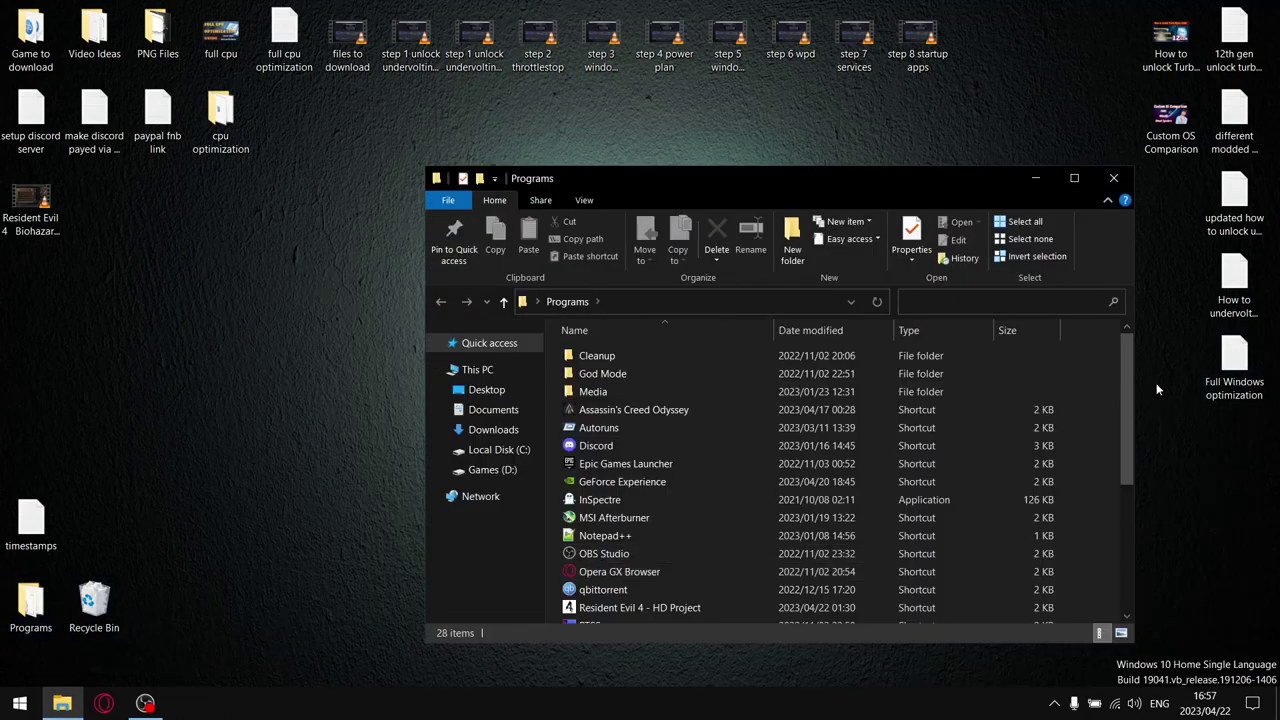
{"action": "scroll", "coordinate": [1100, 390], "scroll_direction": "down", "scroll_amount": 5}
{"action": "left_click", "coordinate": [617, 595]}
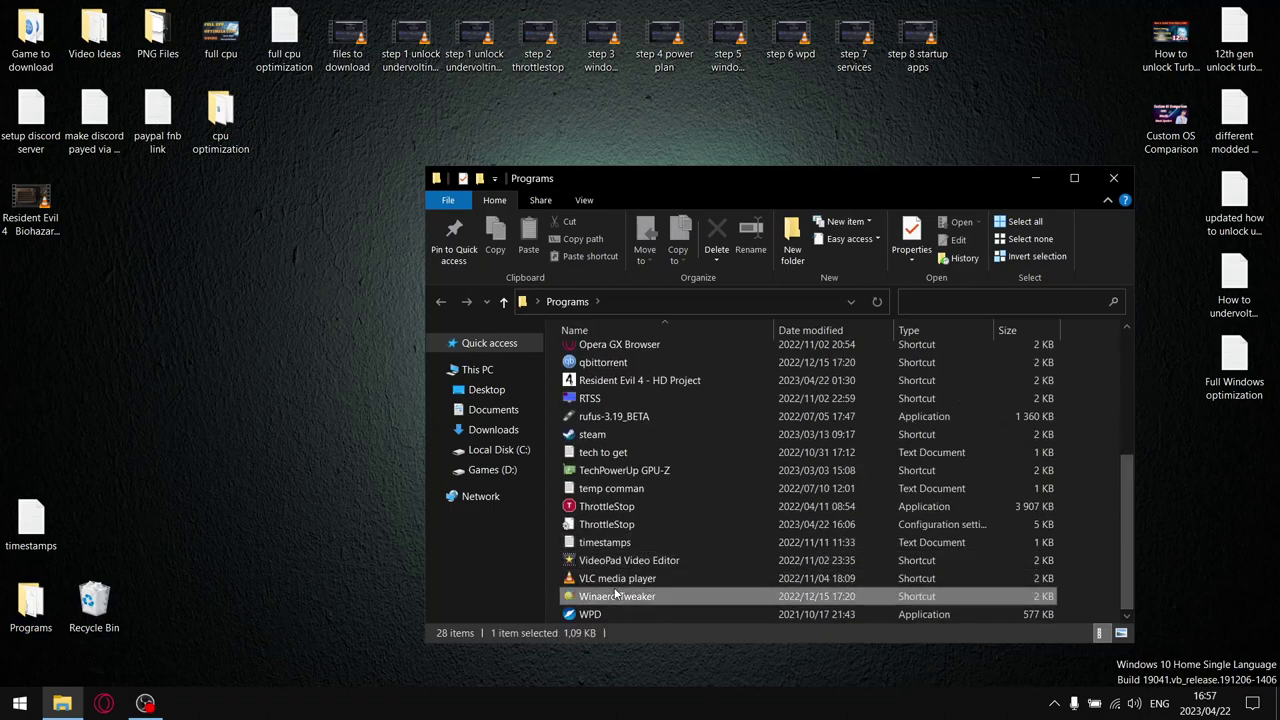
{"action": "double_click", "coordinate": [617, 595]}
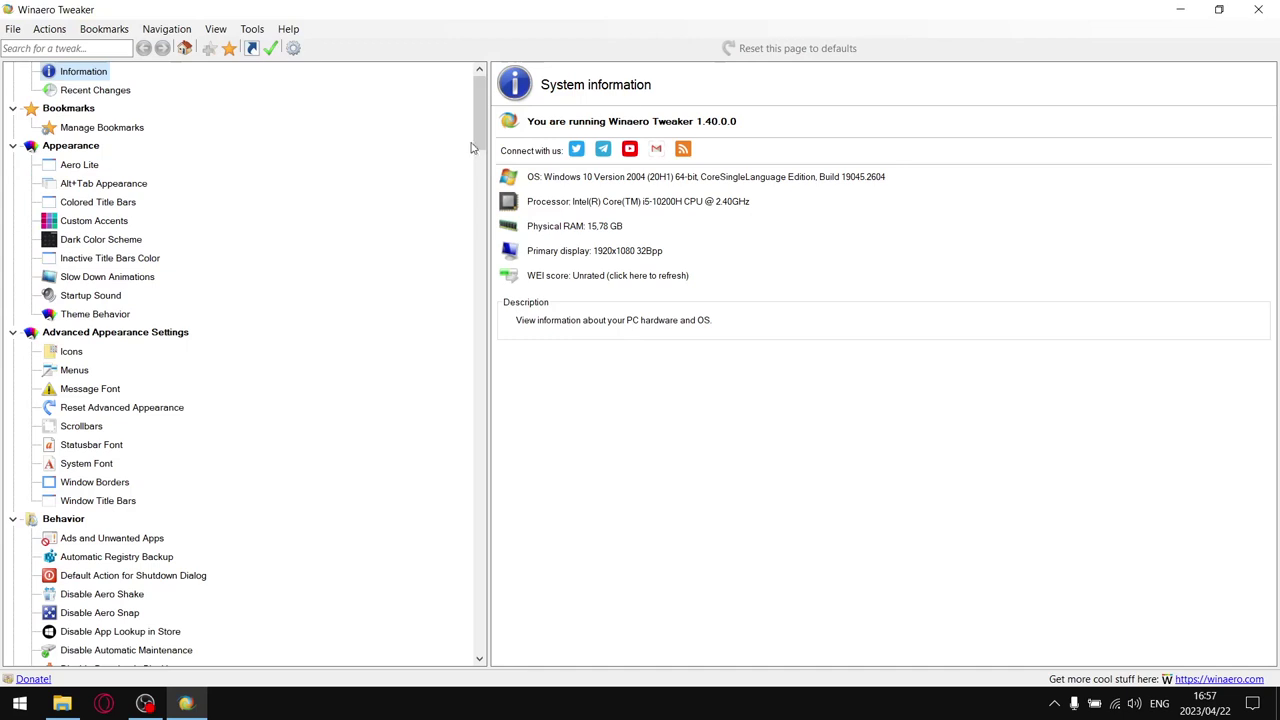
Set the Split Threshold for Svchost above the RAM amount, then close Winaero Tweaker and the Programs folder.
{"action": "left_click_drag", "start_coordinate": [479, 129], "coordinate": [481, 187]}
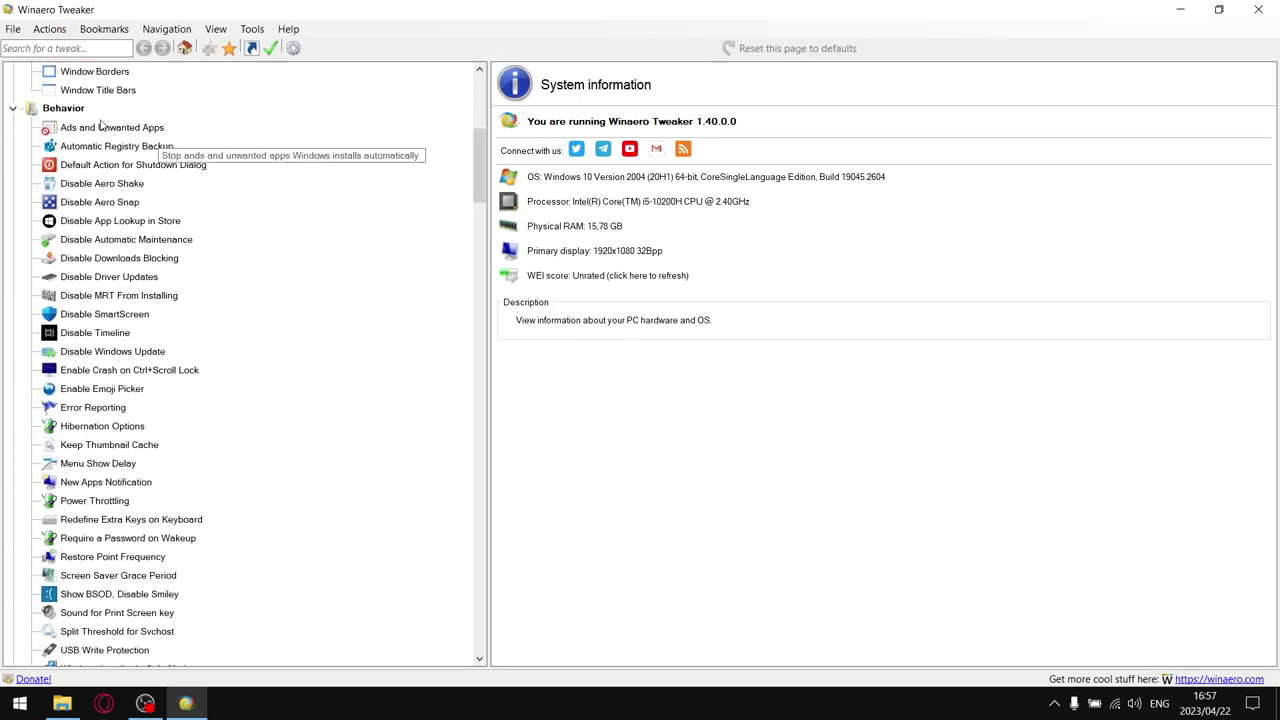
{"action": "left_click", "coordinate": [141, 634]}
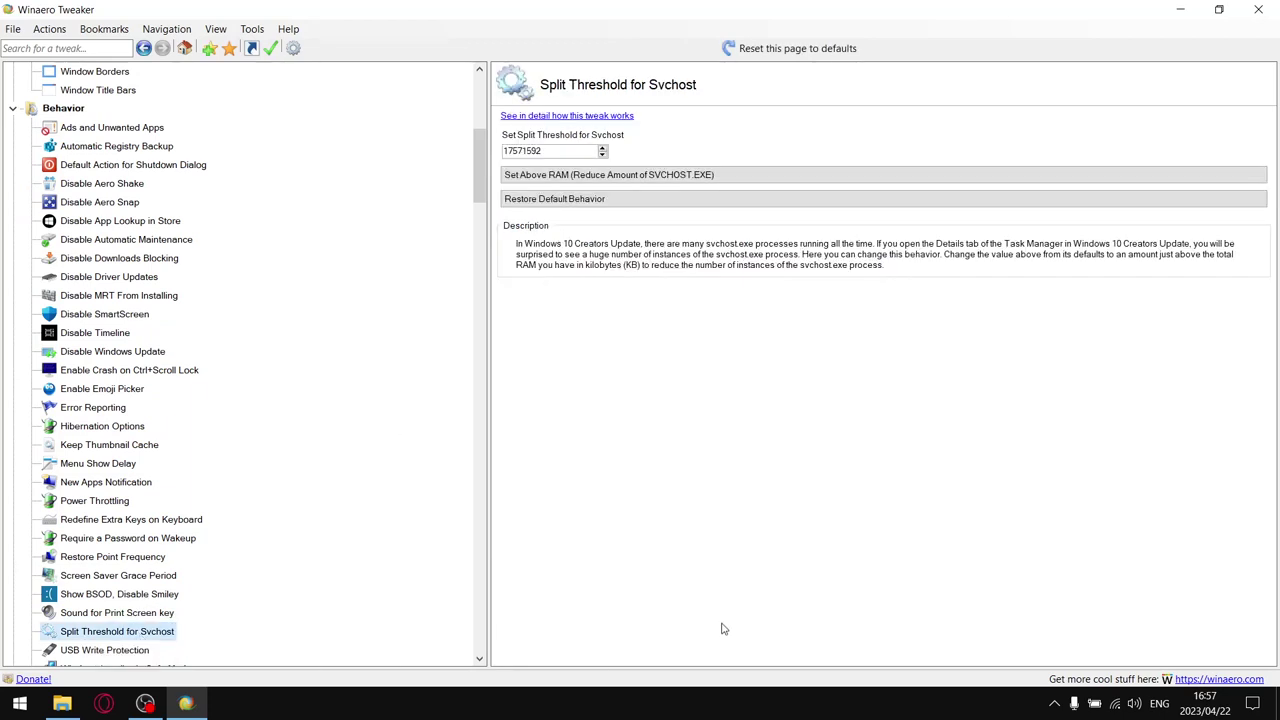
{"action": "left_click", "coordinate": [672, 178]}
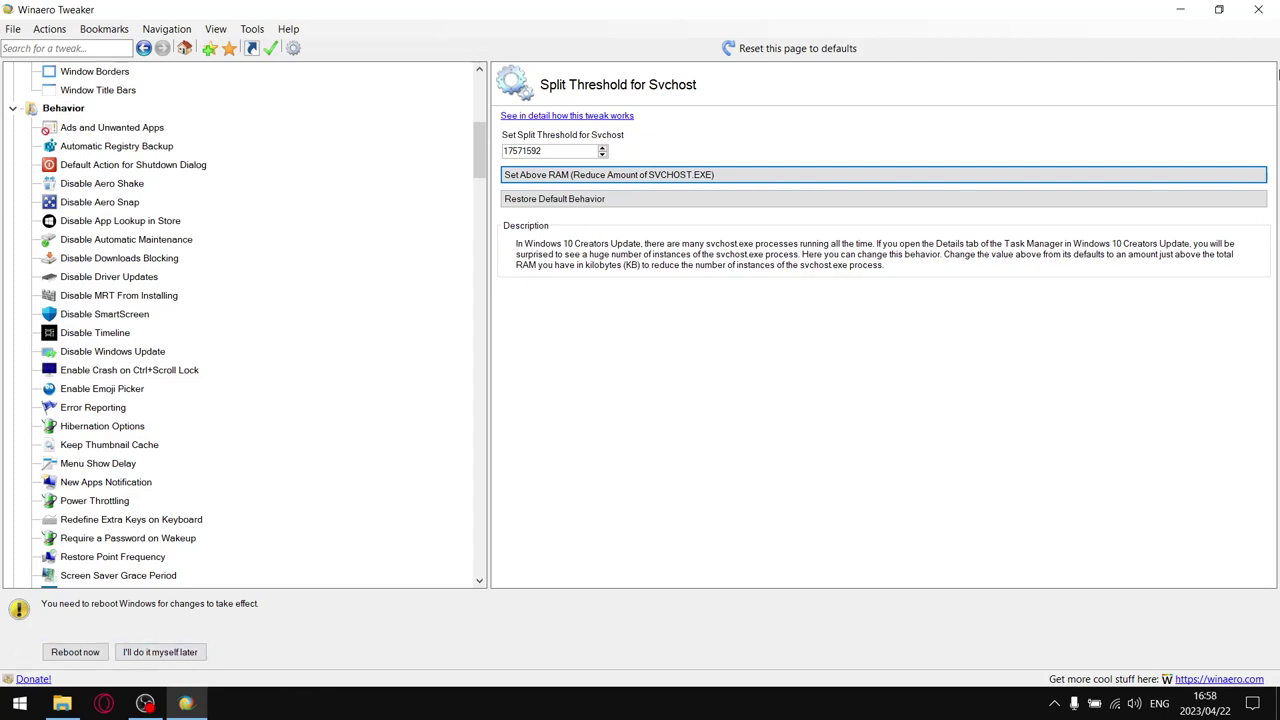
{"action": "left_click", "coordinate": [1258, 9]}
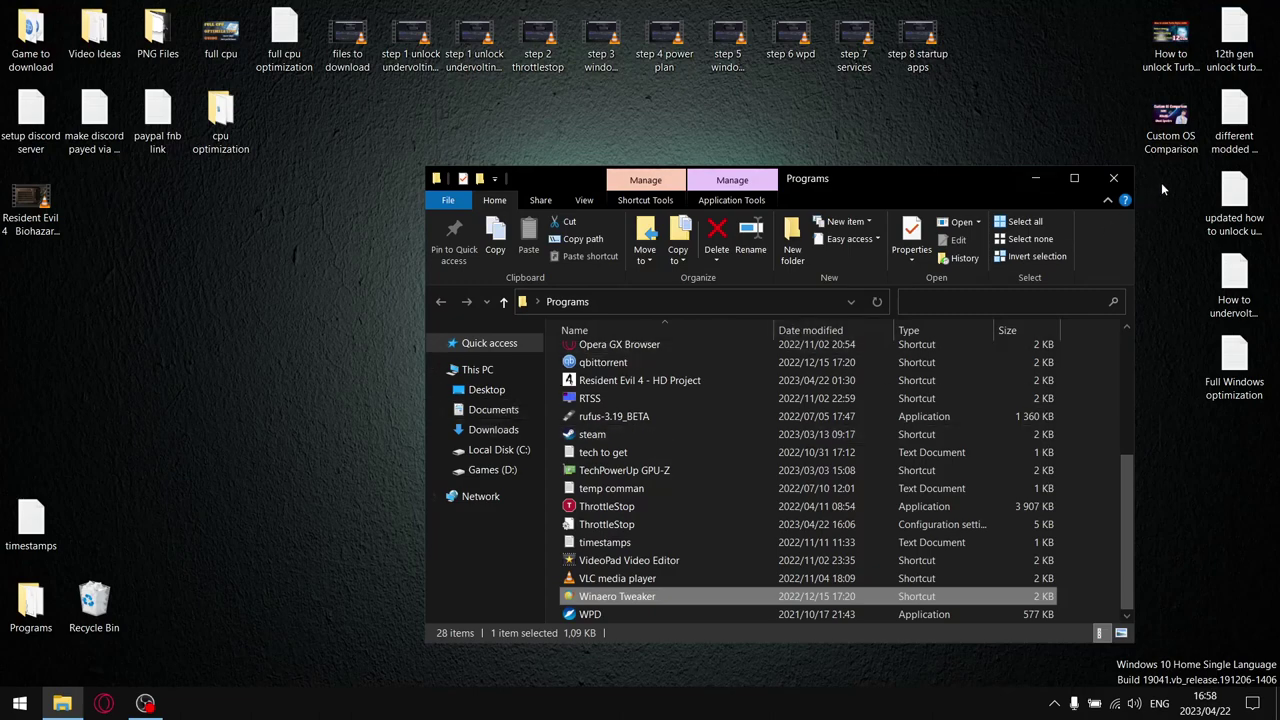
{"action": "left_click", "coordinate": [1113, 178]}
Recheck the Service Host processes in Task Manager and close it.
{"action": "right_click", "coordinate": [552, 708]}
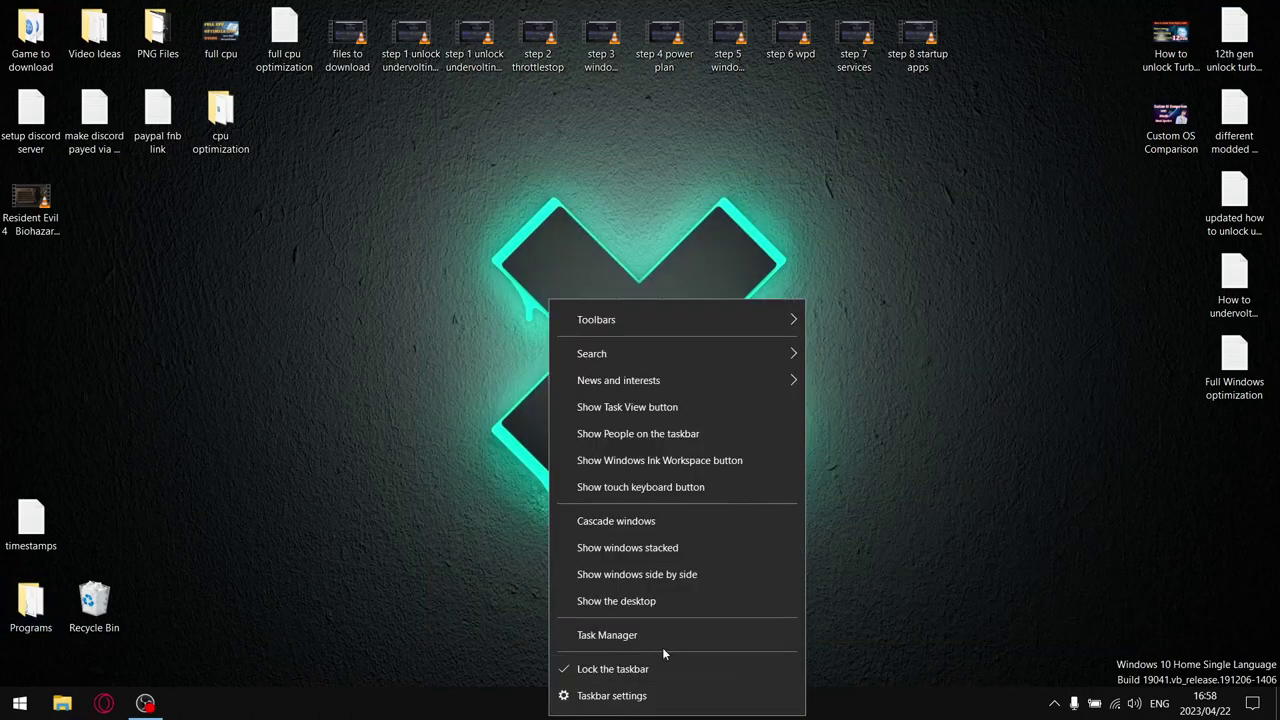
{"action": "left_click", "coordinate": [662, 636]}
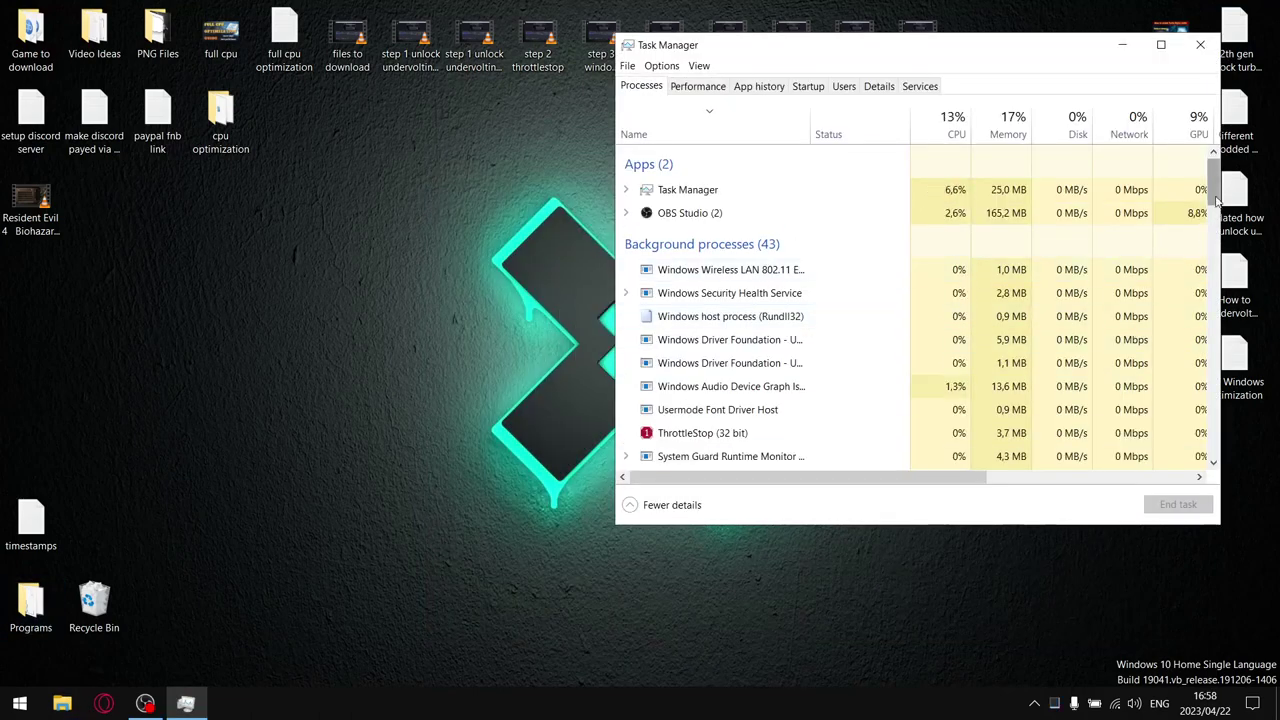
{"action": "left_click_drag", "start_coordinate": [1212, 185], "coordinate": [1200, 417]}
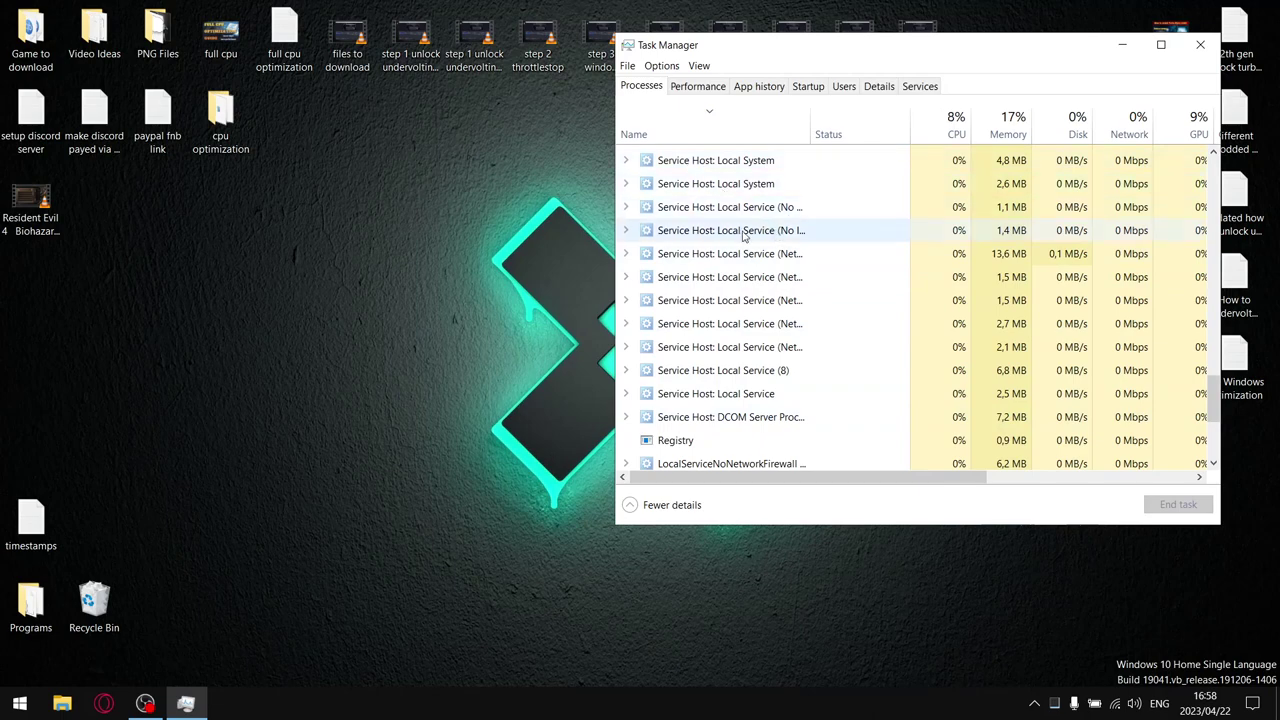
{"action": "scroll", "coordinate": [1205, 390], "scroll_direction": "up", "scroll_amount": 1}
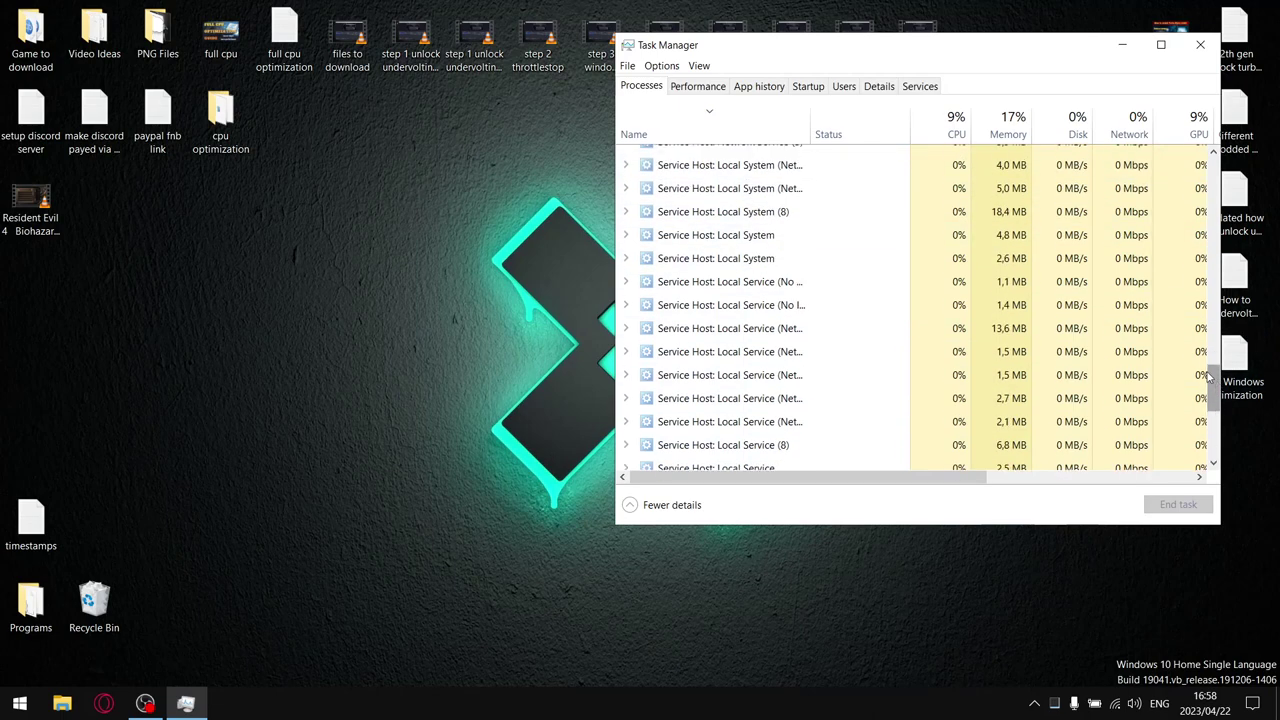
{"action": "left_click", "coordinate": [1201, 44]}
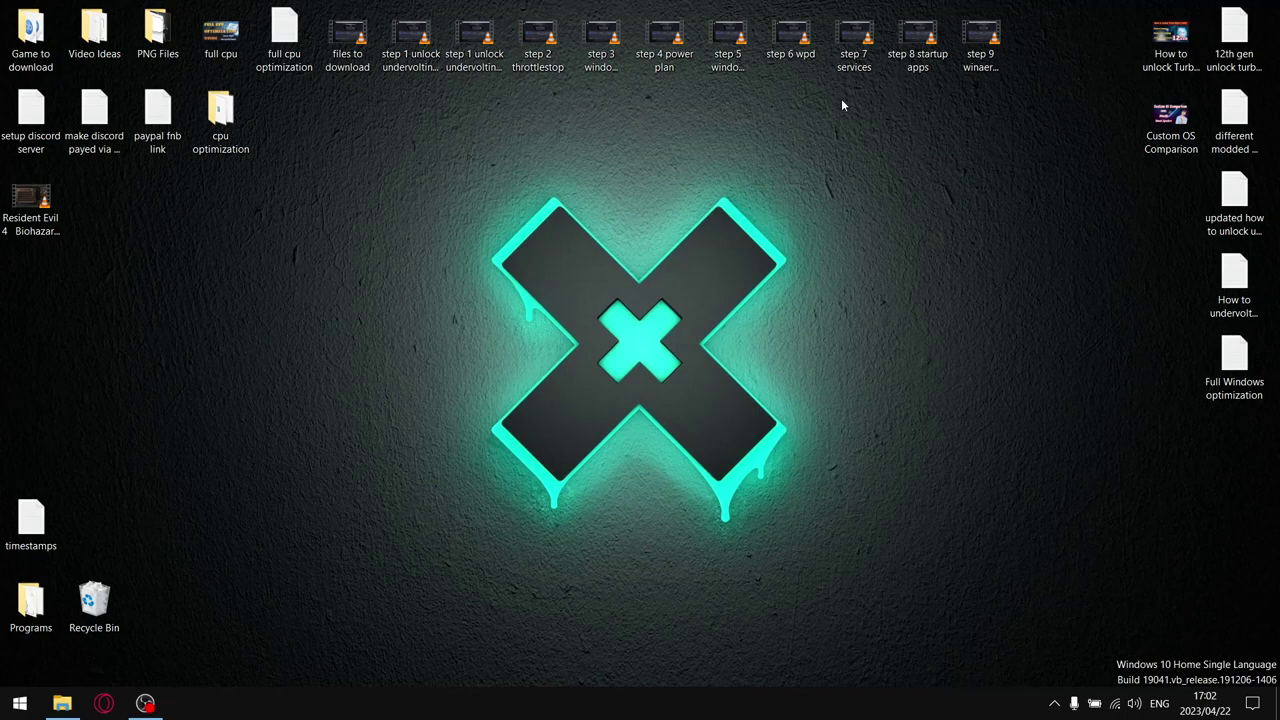
Open ISLC_v1.0.2.1 from the cpu optimization folder in 7-Zip, extract its ISLC v1.0.2.1 folder to the desktop, and close the archive.
{"action": "double_click", "coordinate": [220, 115]}
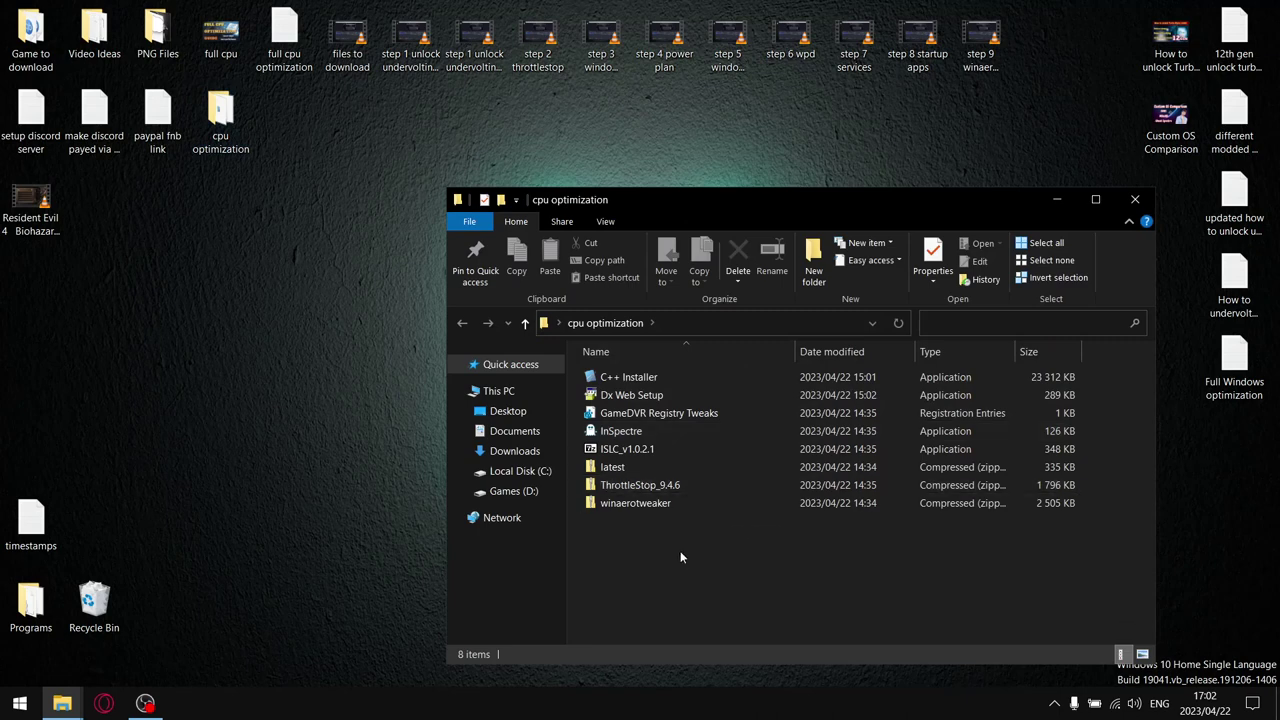
{"action": "right_click", "coordinate": [603, 455]}
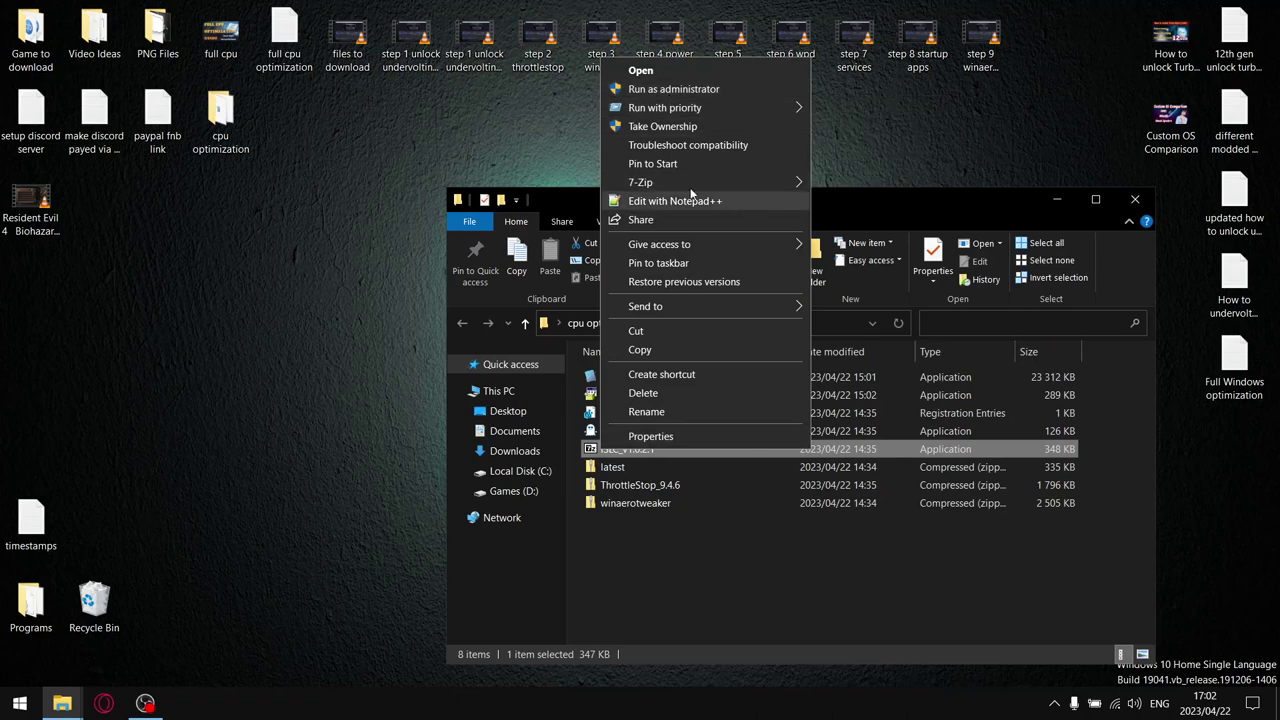
{"action": "mouse_move", "coordinate": [763, 185]}
{"action": "left_click", "coordinate": [880, 185]}
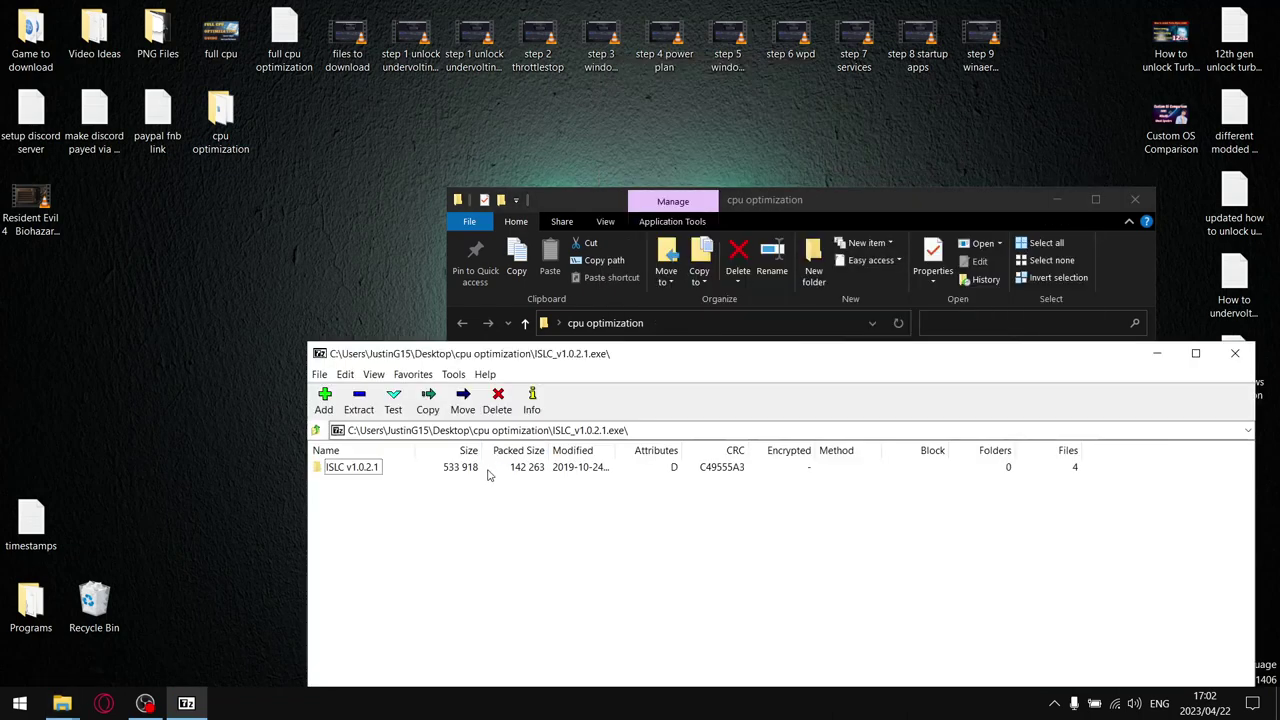
{"action": "left_click_drag", "start_coordinate": [356, 470], "coordinate": [284, 278]}
{"action": "left_click", "coordinate": [1235, 354]}
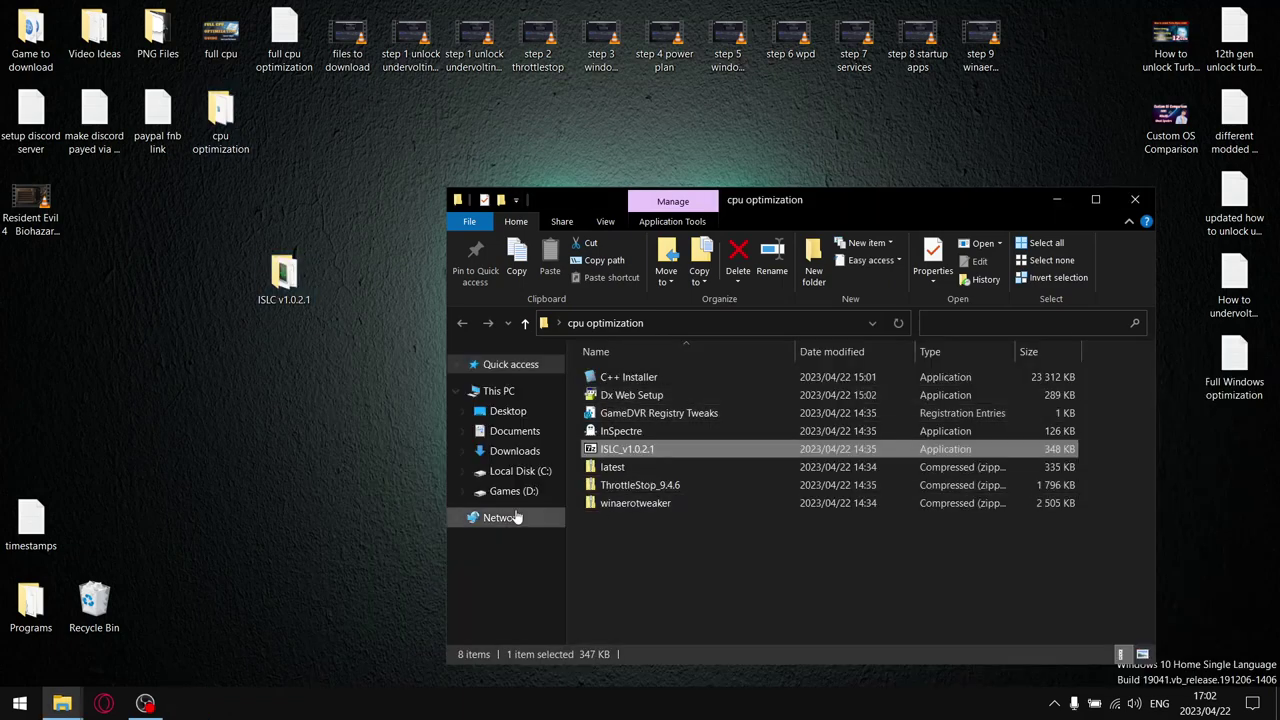
View the Program Files (x86) folder on Local Disk (C:) and the desktop's ISLC v1.0.2.1 folder, closing each window.
{"action": "left_click", "coordinate": [520, 471]}
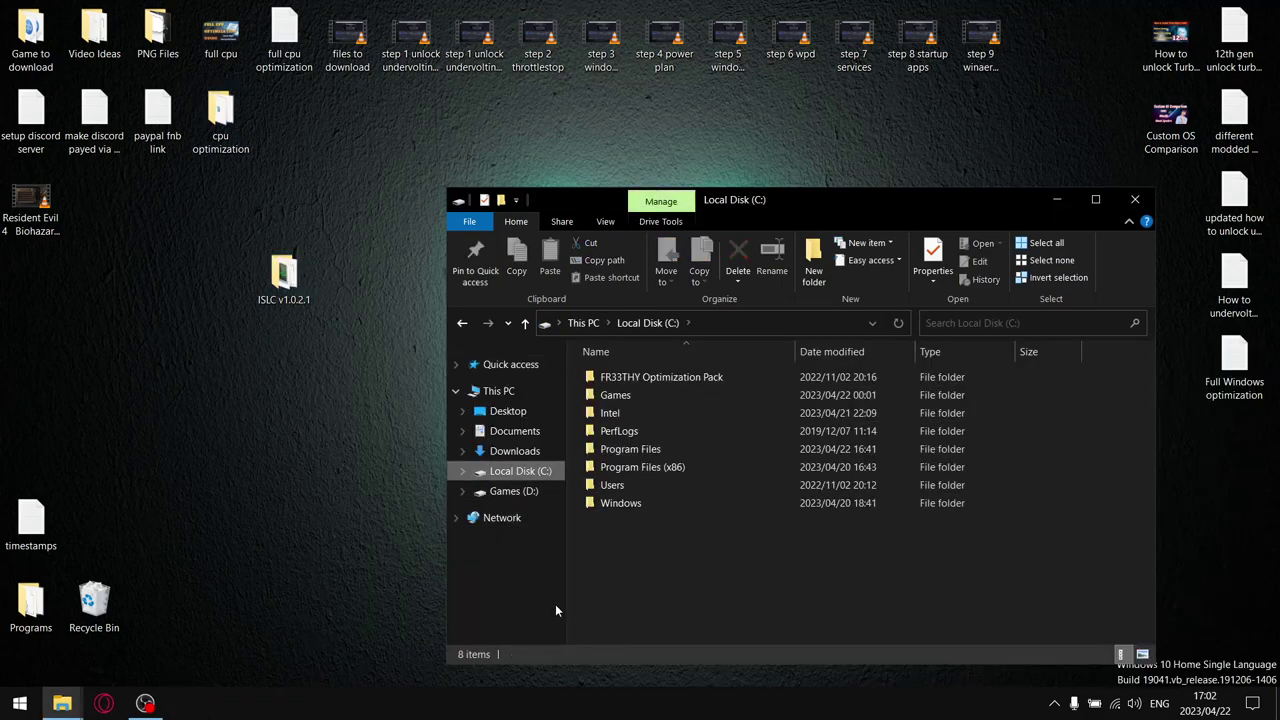
{"action": "double_click", "coordinate": [648, 470]}
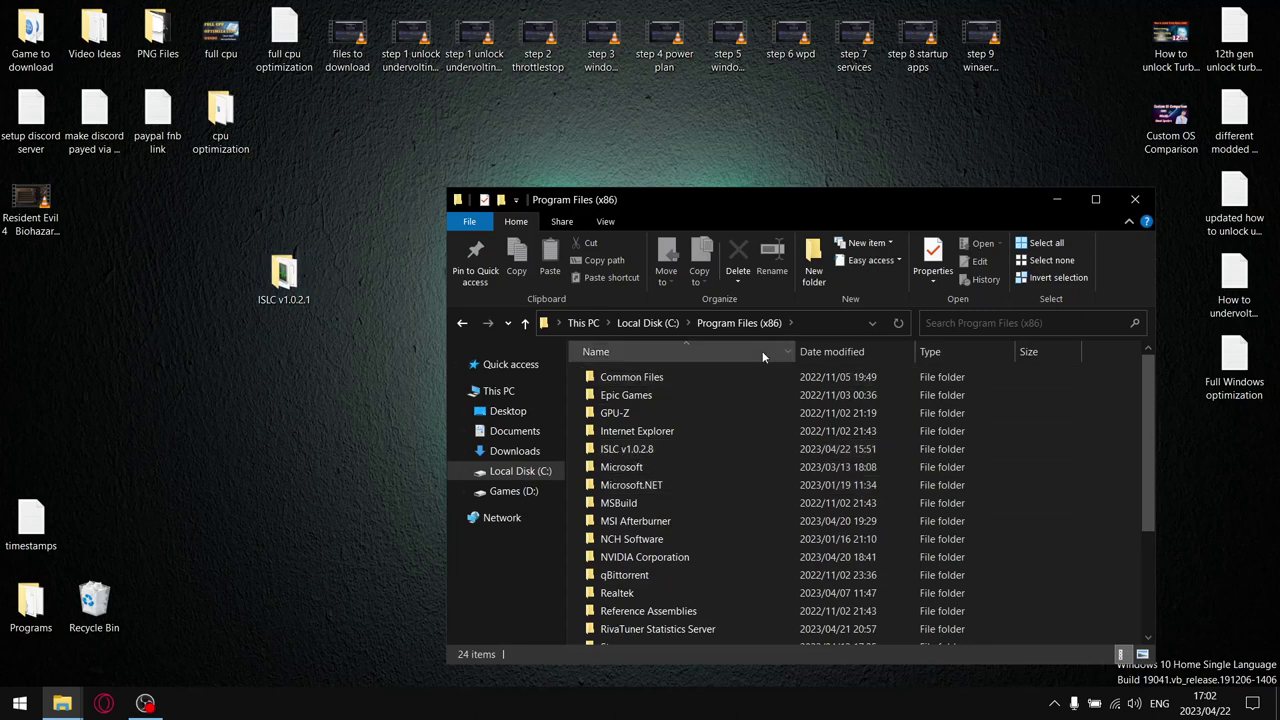
{"action": "left_click", "coordinate": [1135, 199]}
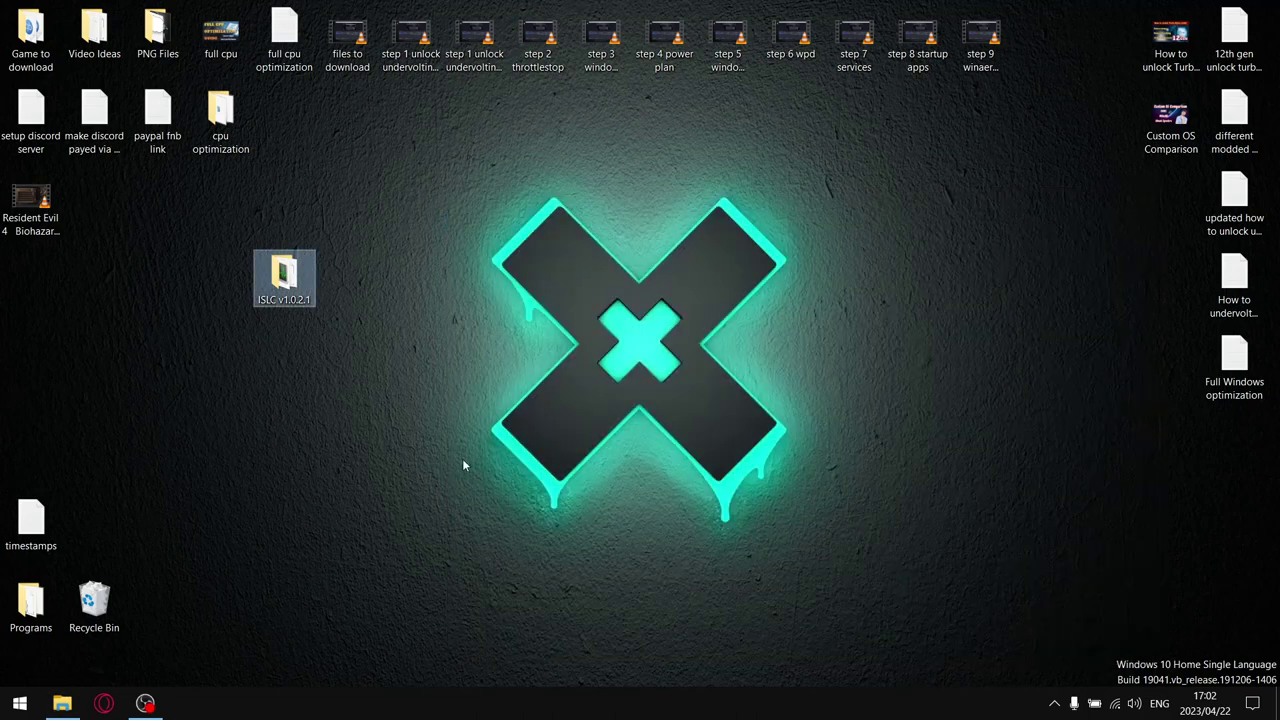
{"action": "double_click", "coordinate": [314, 296]}
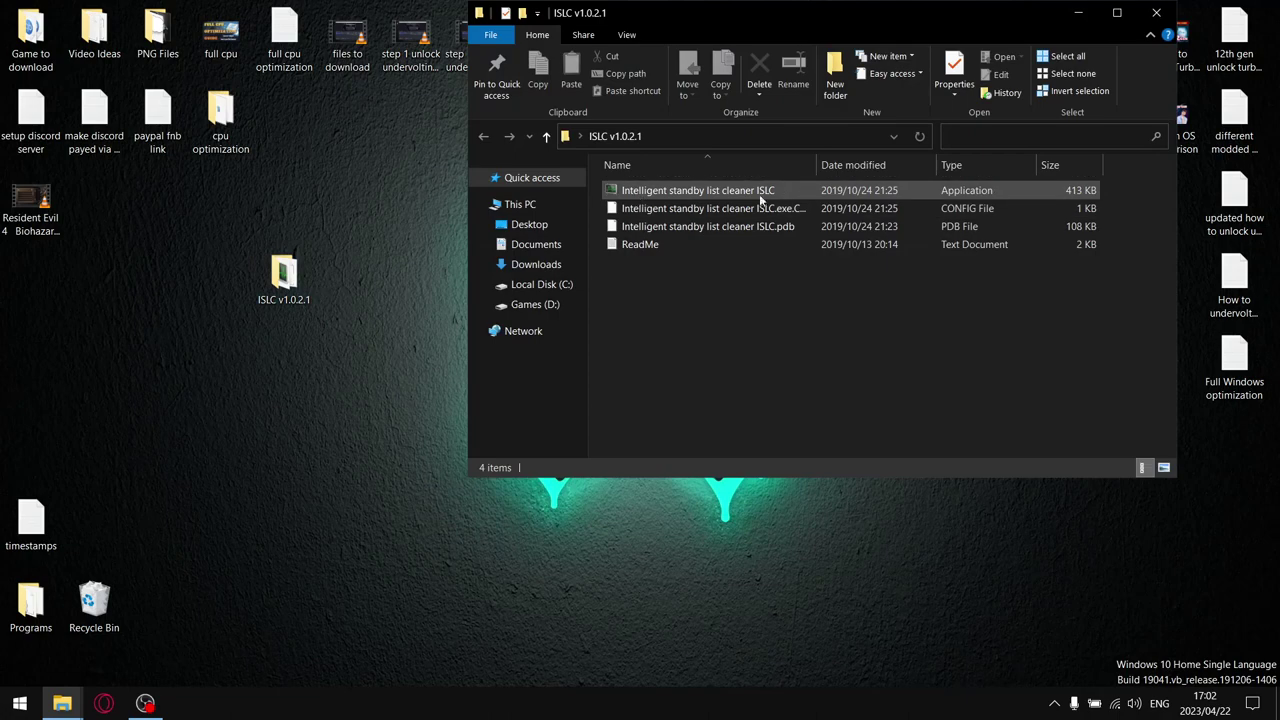
{"action": "left_click", "coordinate": [1156, 12]}
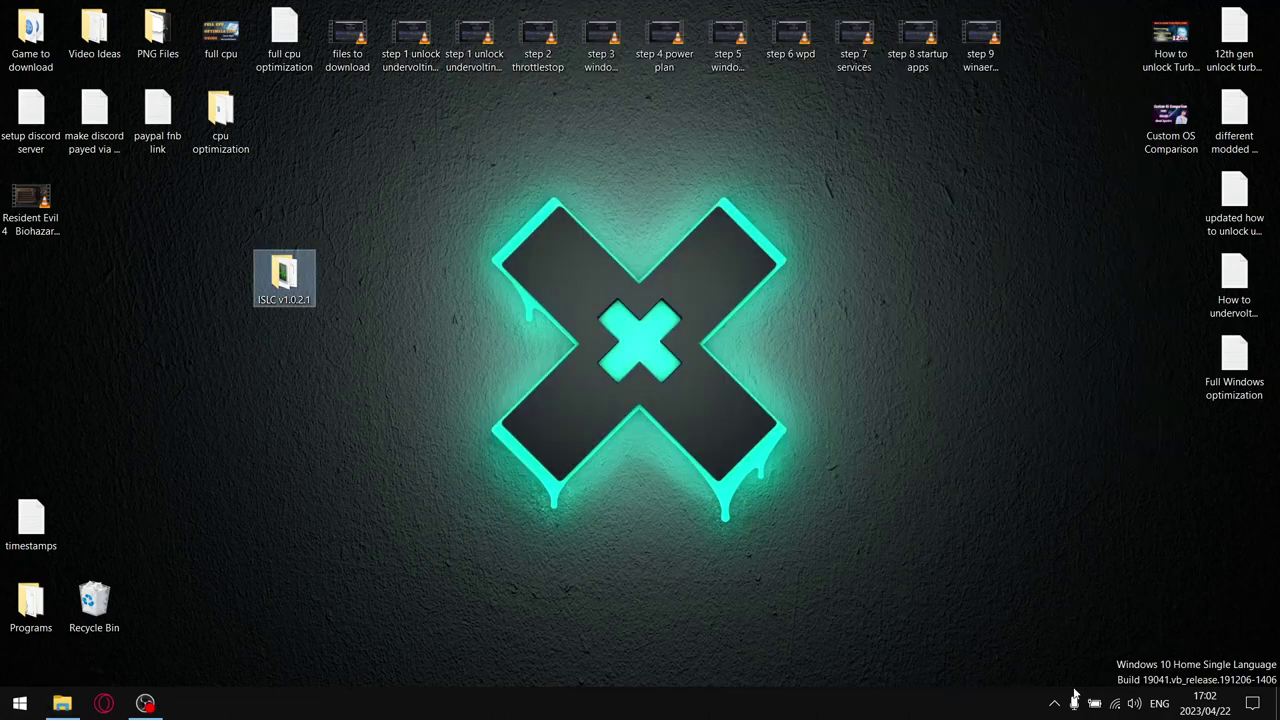
Open the running Intelligent standby list cleaner, review its purge conditions, timer resolution and startup settings, and minimize it.
{"action": "left_click", "coordinate": [1054, 703]}
{"action": "left_click", "coordinate": [1020, 669]}
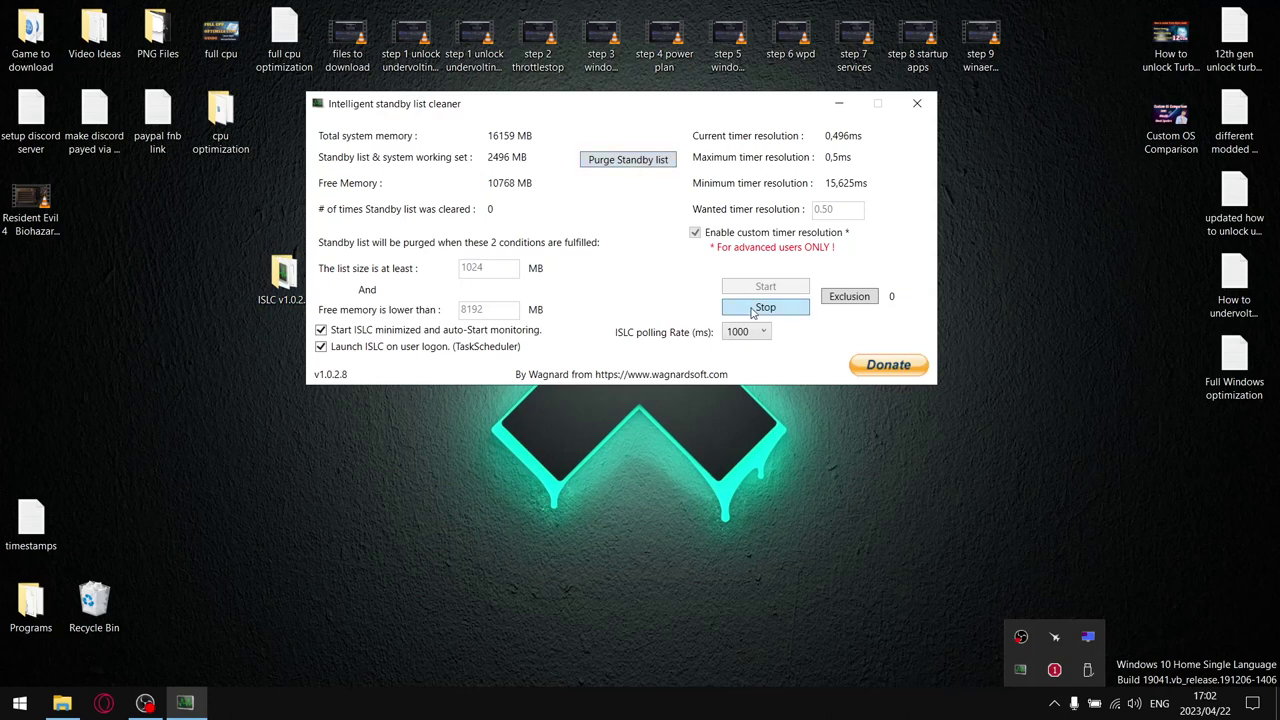
{"action": "left_click", "coordinate": [549, 306]}
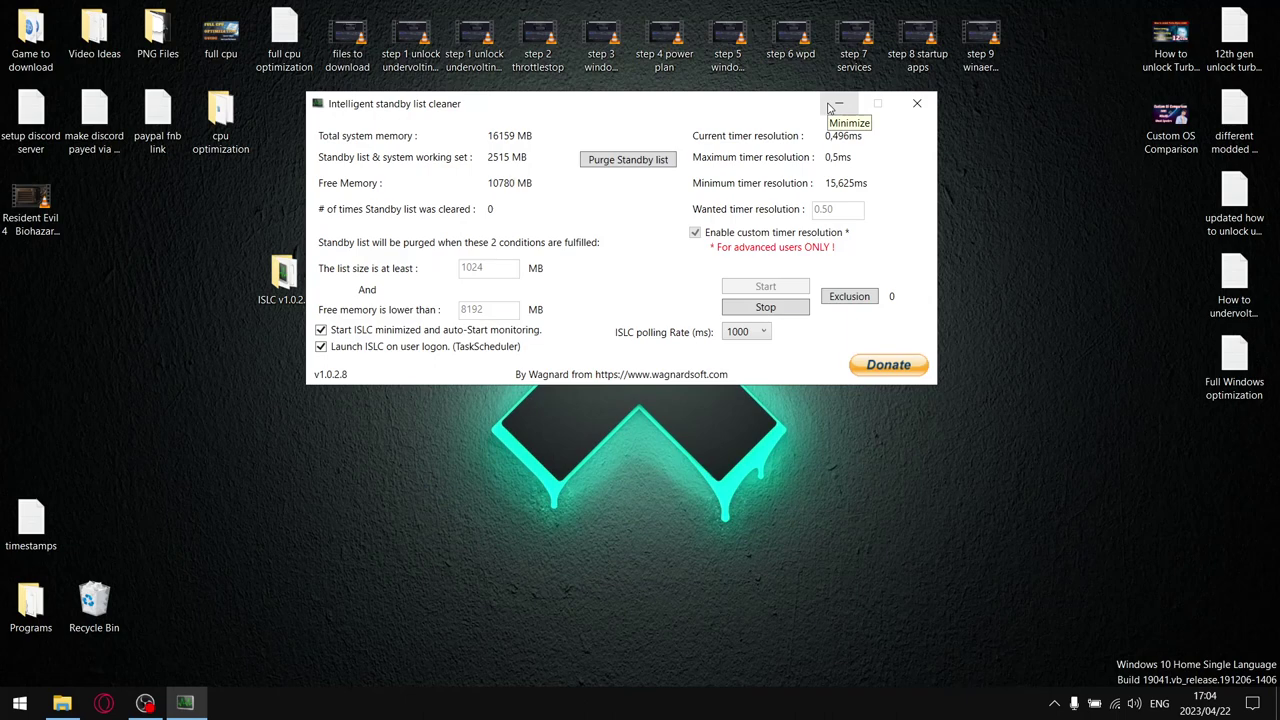
{"action": "left_click", "coordinate": [828, 106]}
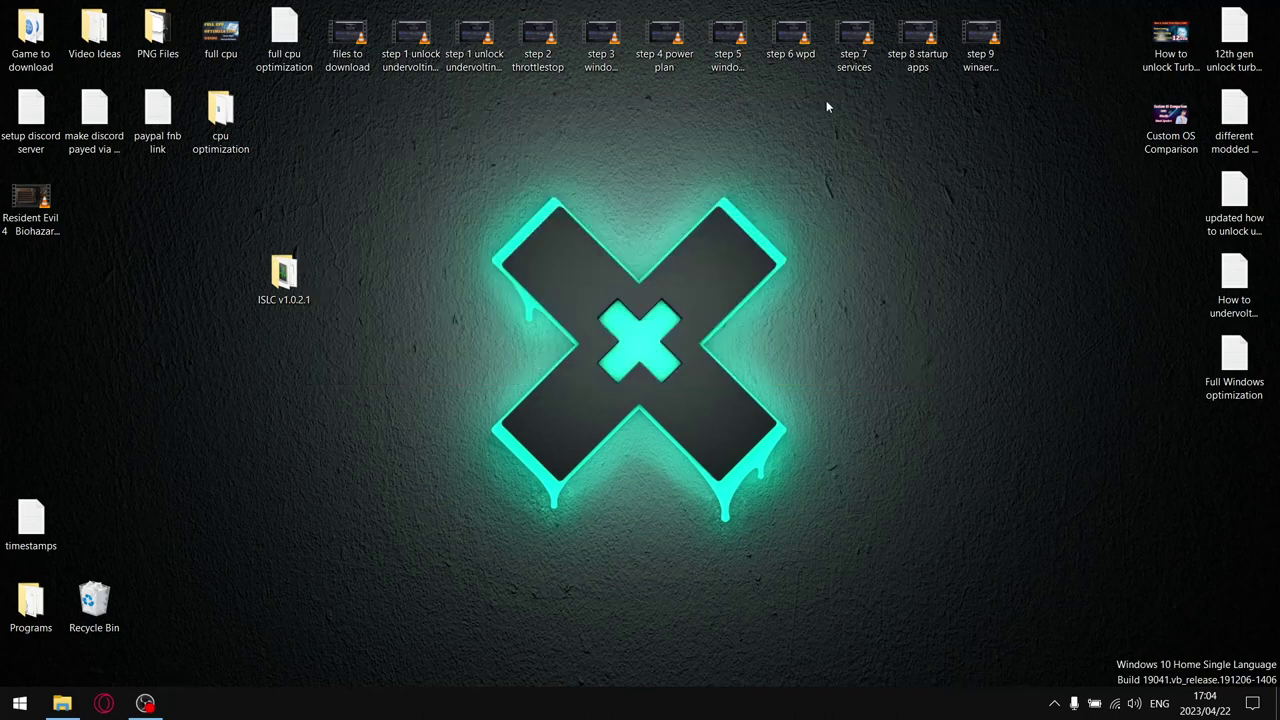
Open Resource Monitor from Task Manager's performance view to inspect physical memory use, and close Task Manager.
{"action": "right_click", "coordinate": [745, 705]}
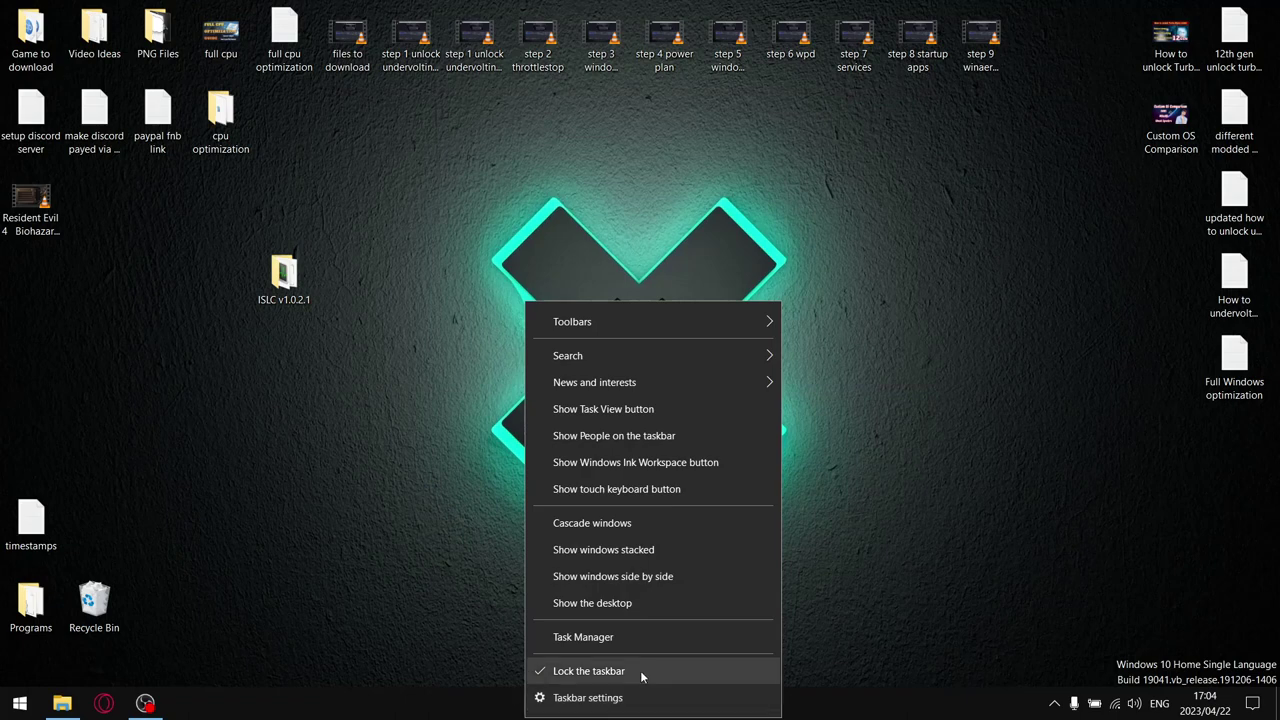
{"action": "left_click", "coordinate": [600, 637]}
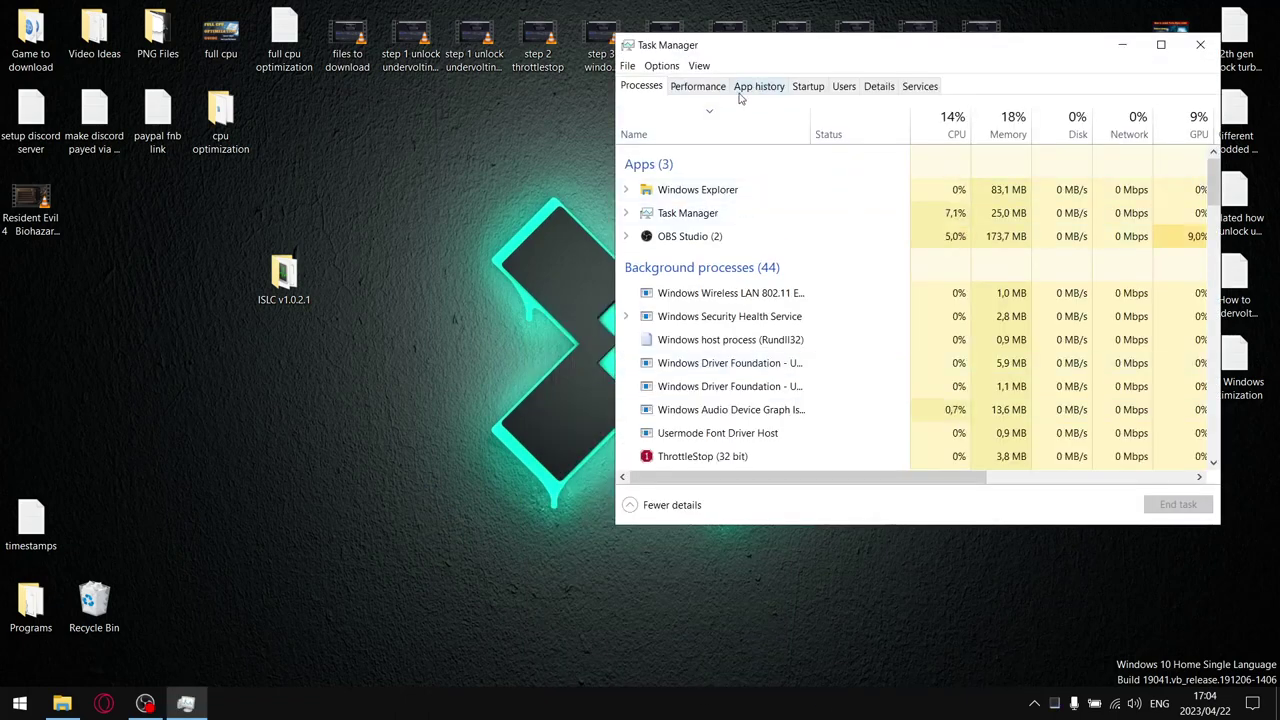
{"action": "left_click", "coordinate": [714, 88]}
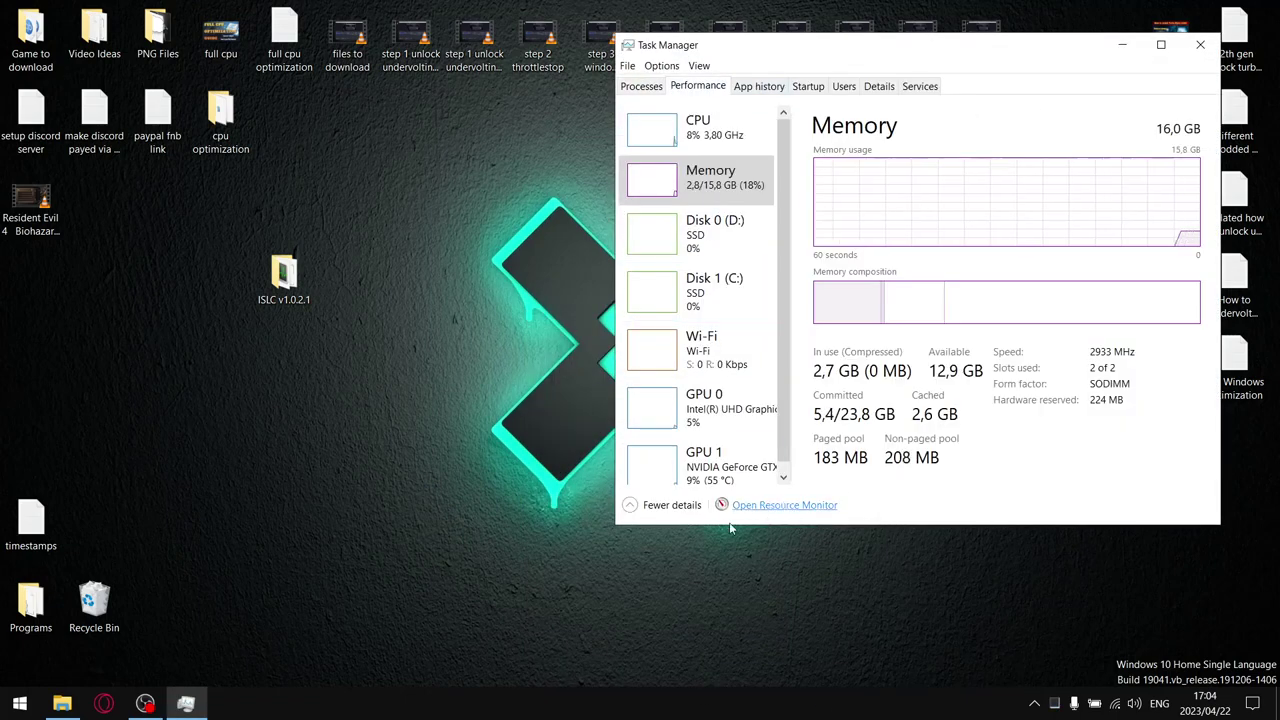
{"action": "left_click", "coordinate": [788, 505]}
{"action": "left_click", "coordinate": [1200, 45]}
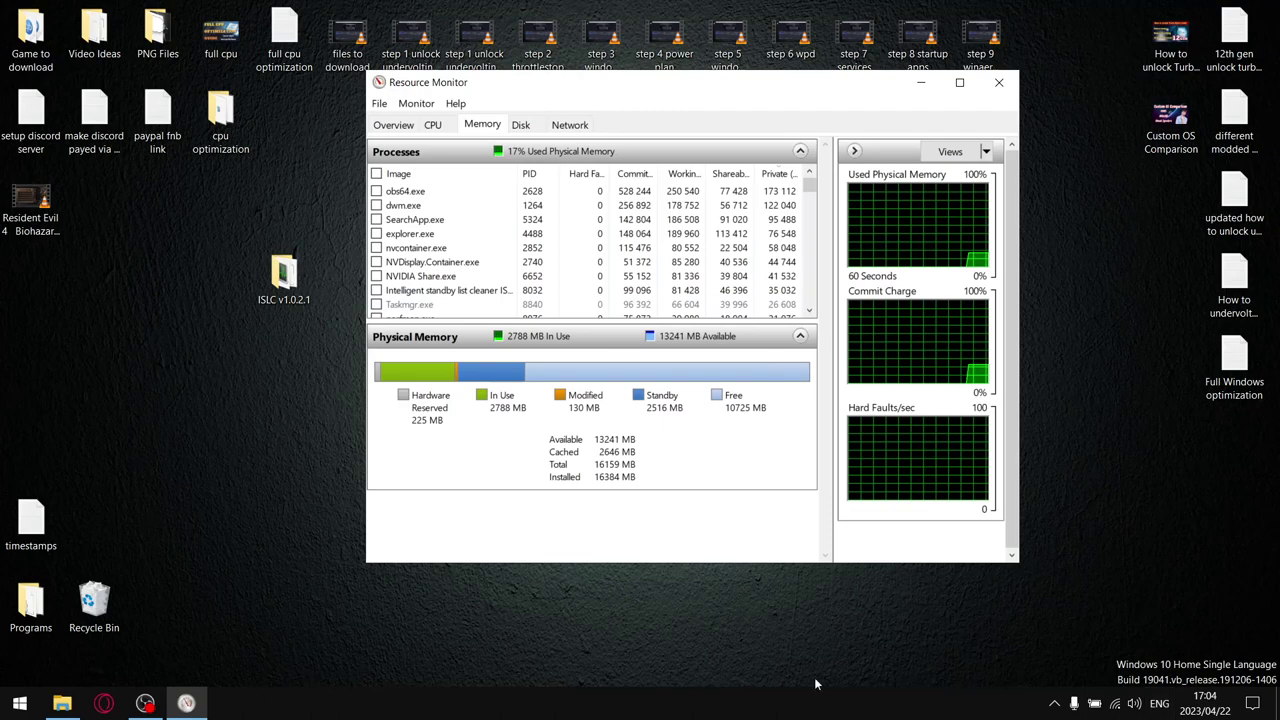
Bring Intelligent standby list cleaner up beside Resource Monitor's memory view and purge the standby list.
{"action": "left_click", "coordinate": [1055, 704]}
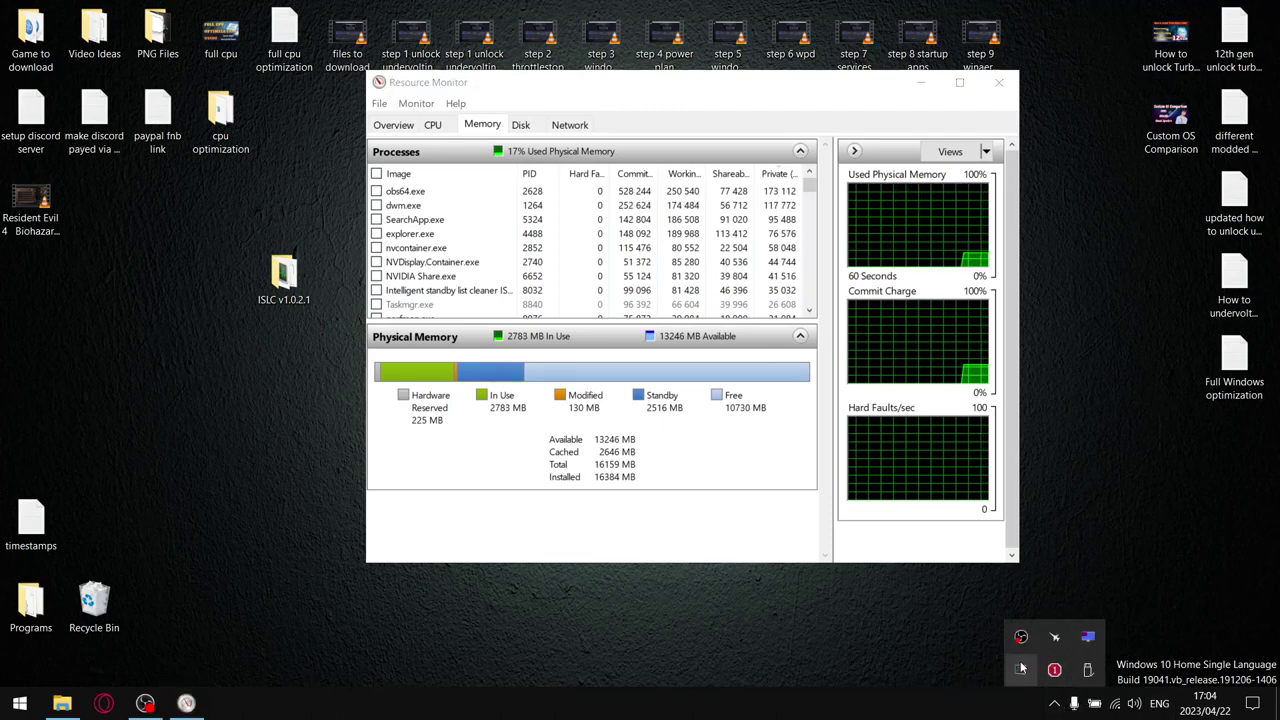
{"action": "left_click", "coordinate": [1020, 669]}
{"action": "left_click_drag", "start_coordinate": [735, 103], "coordinate": [1045, 106]}
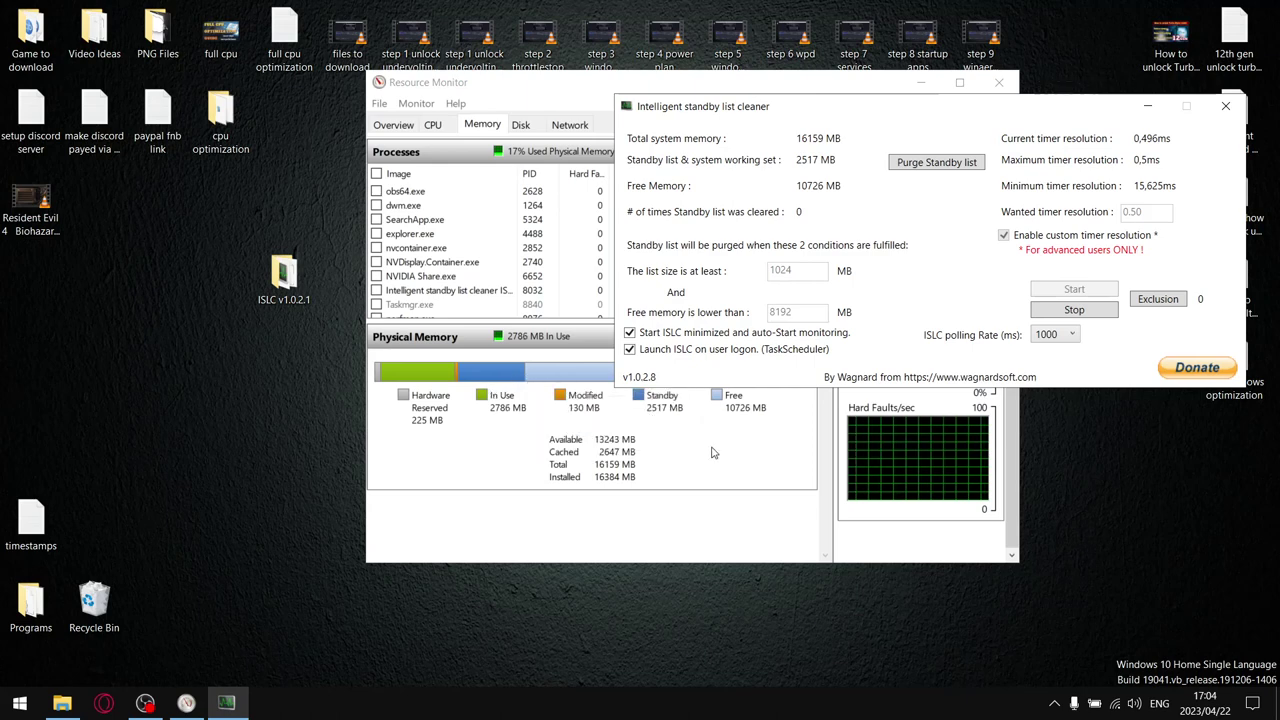
{"action": "left_click", "coordinate": [940, 164]}
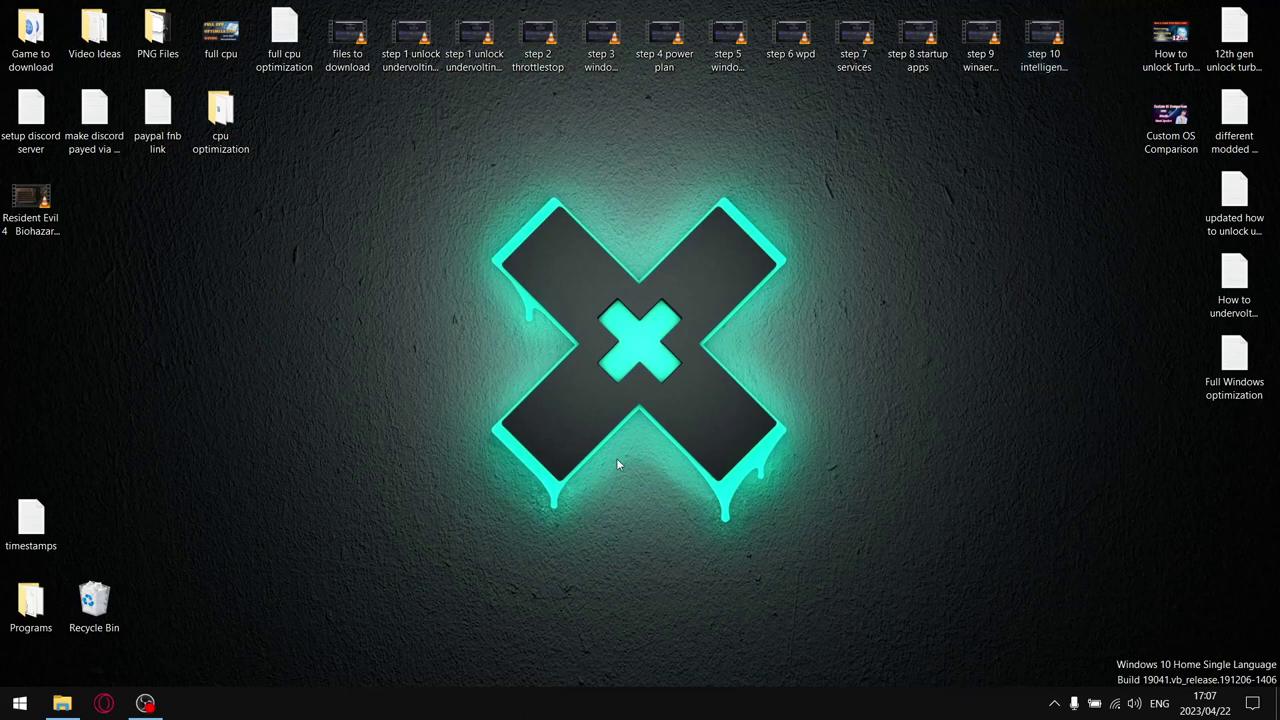
Launch System Configuration from its shortcut in the God Mode folder and close that folder.
{"action": "left_click", "coordinate": [19, 703]}
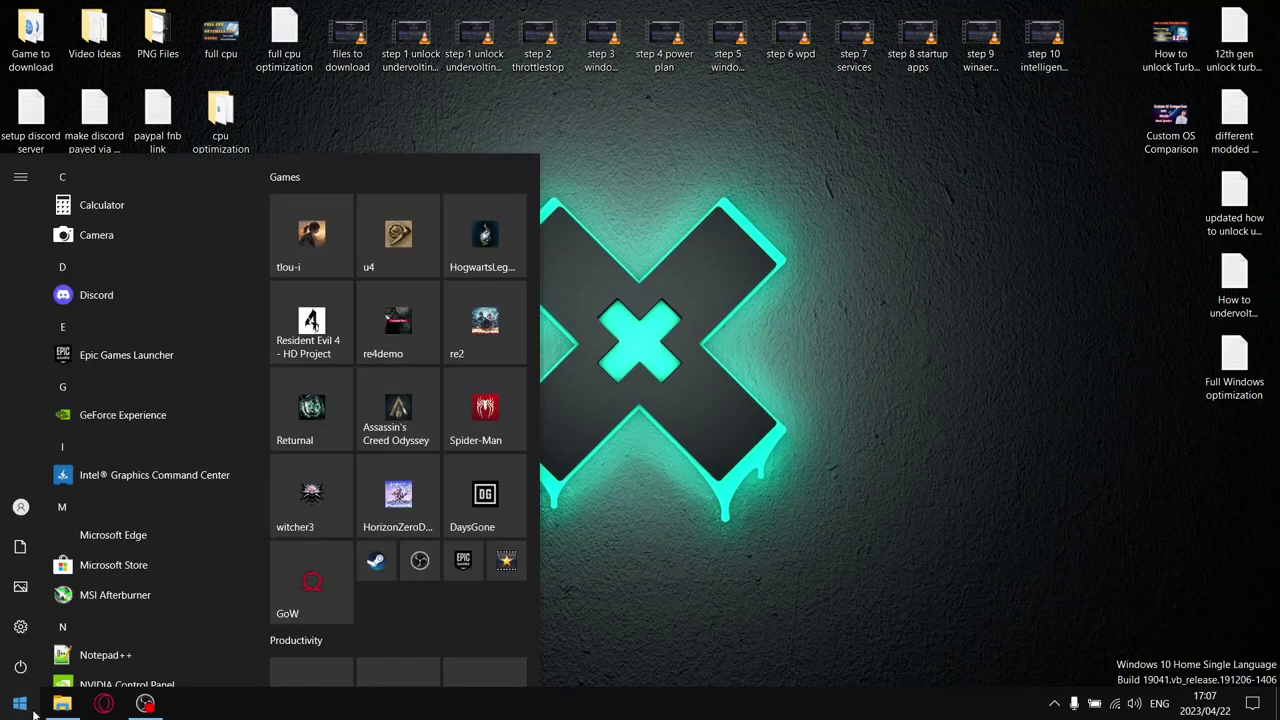
{"action": "left_click", "coordinate": [285, 670]}
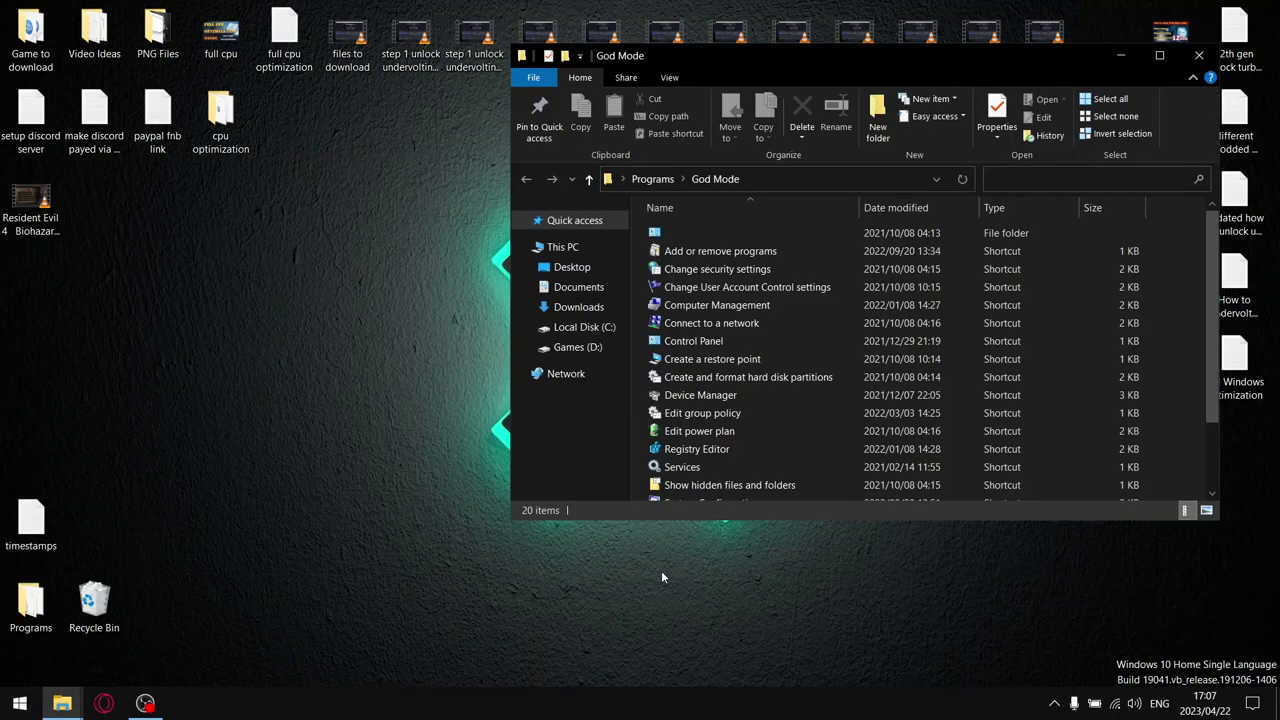
{"action": "scroll", "coordinate": [1215, 420], "scroll_direction": "down", "scroll_amount": 2}
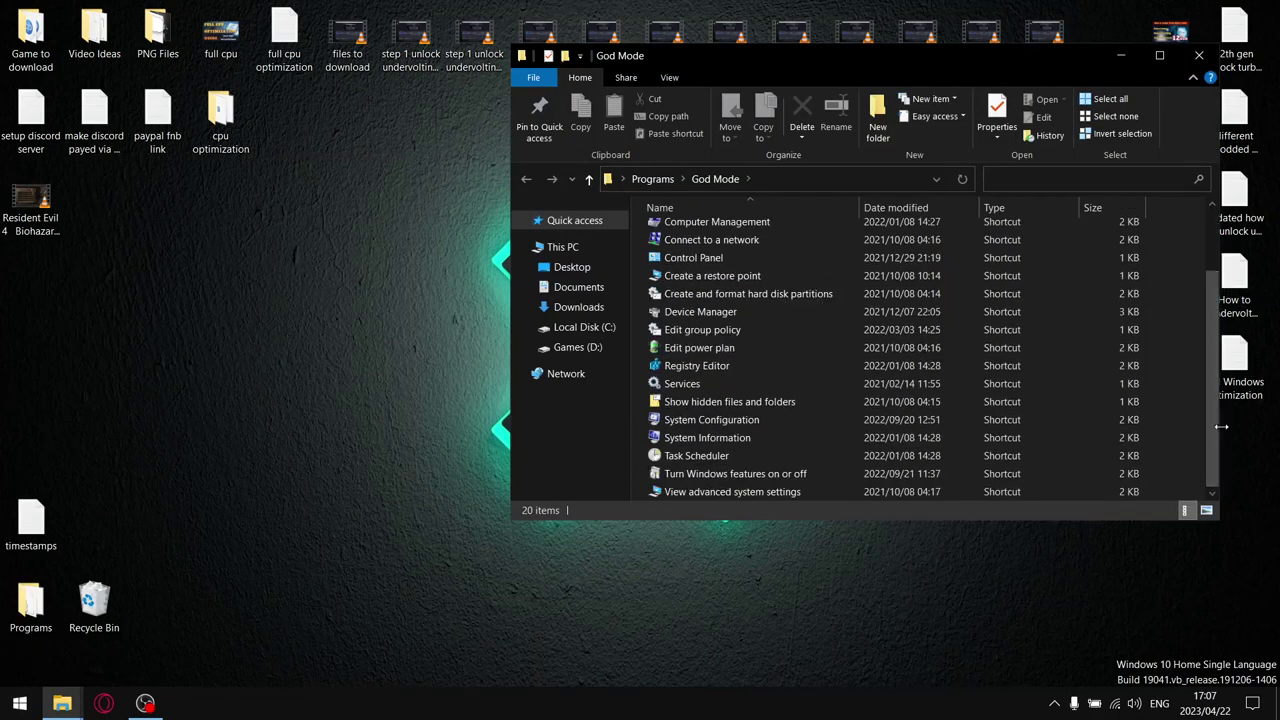
{"action": "double_click", "coordinate": [711, 419]}
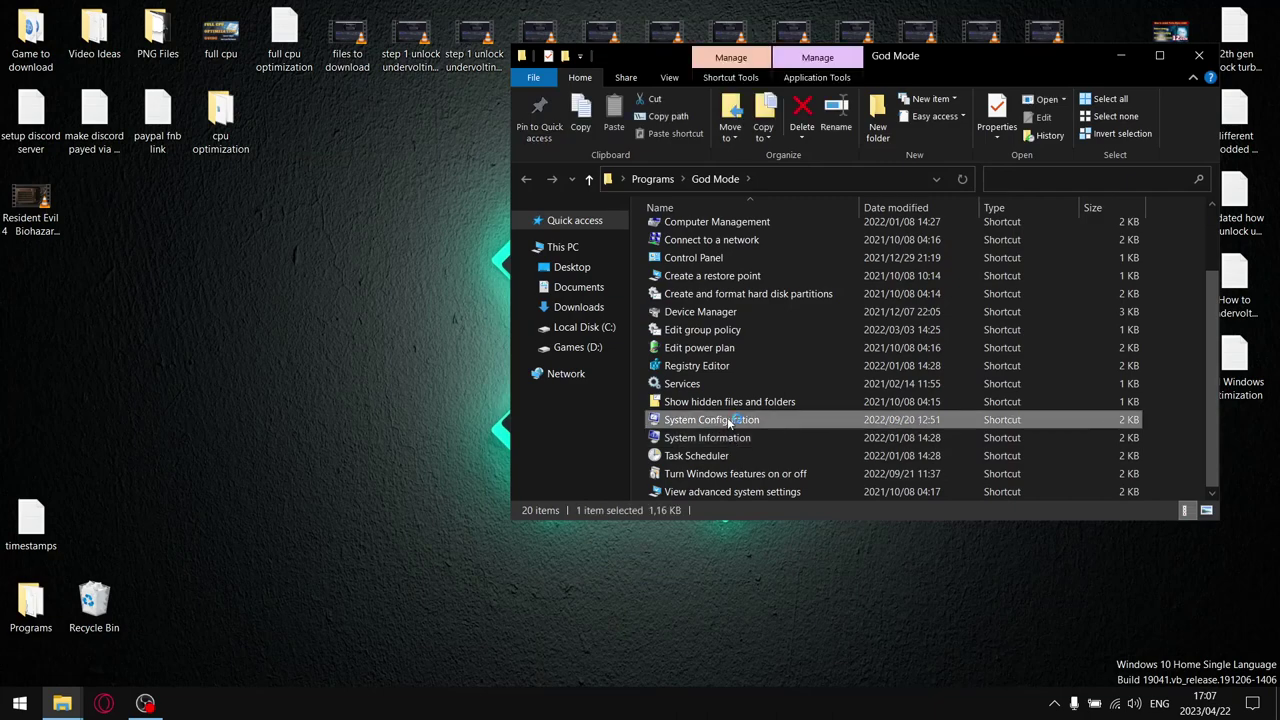
{"action": "left_click", "coordinate": [1199, 55]}
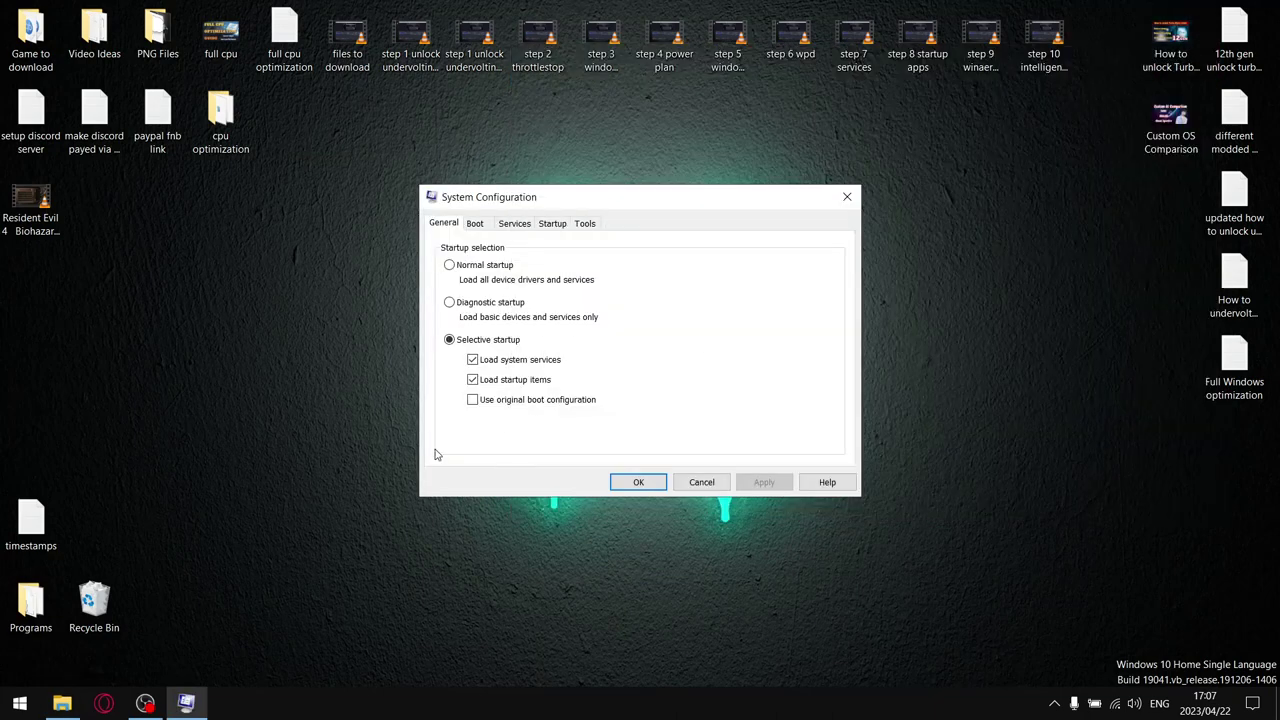
Set the number of processors to 8 in the advanced boot options, apply the configuration, and exit without restarting.
{"action": "left_click", "coordinate": [480, 224]}
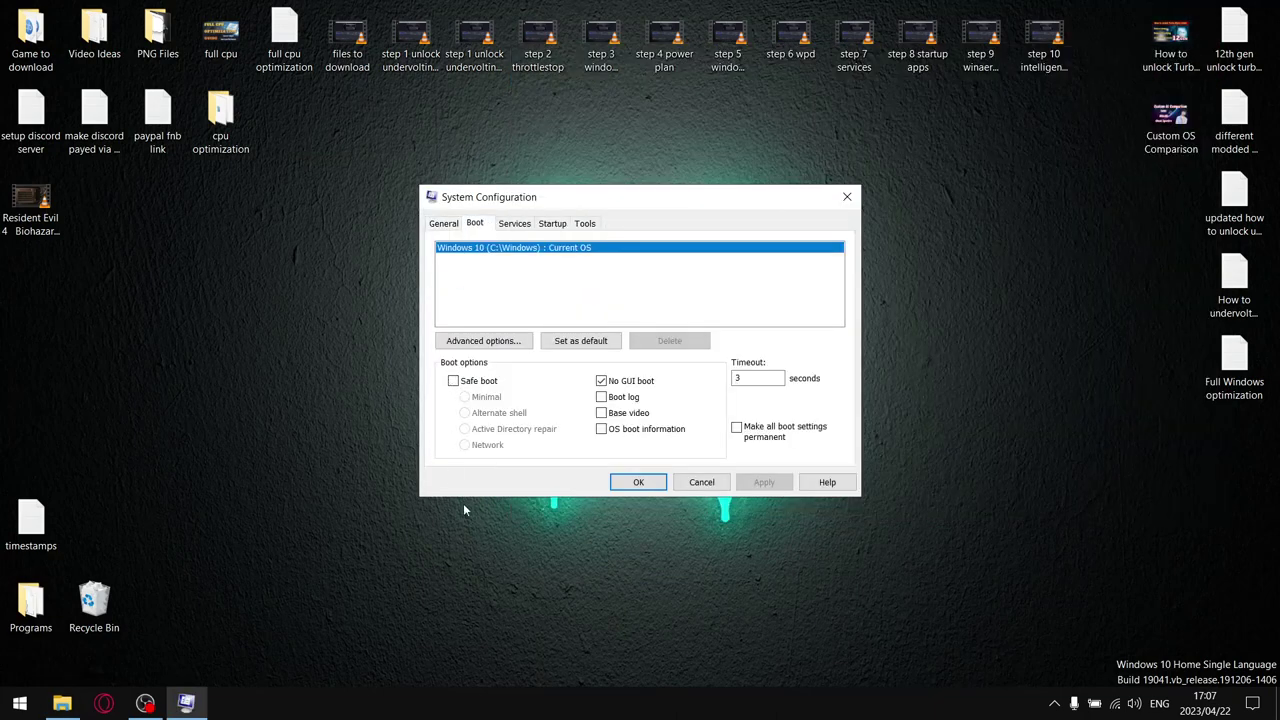
{"action": "left_click", "coordinate": [484, 341]}
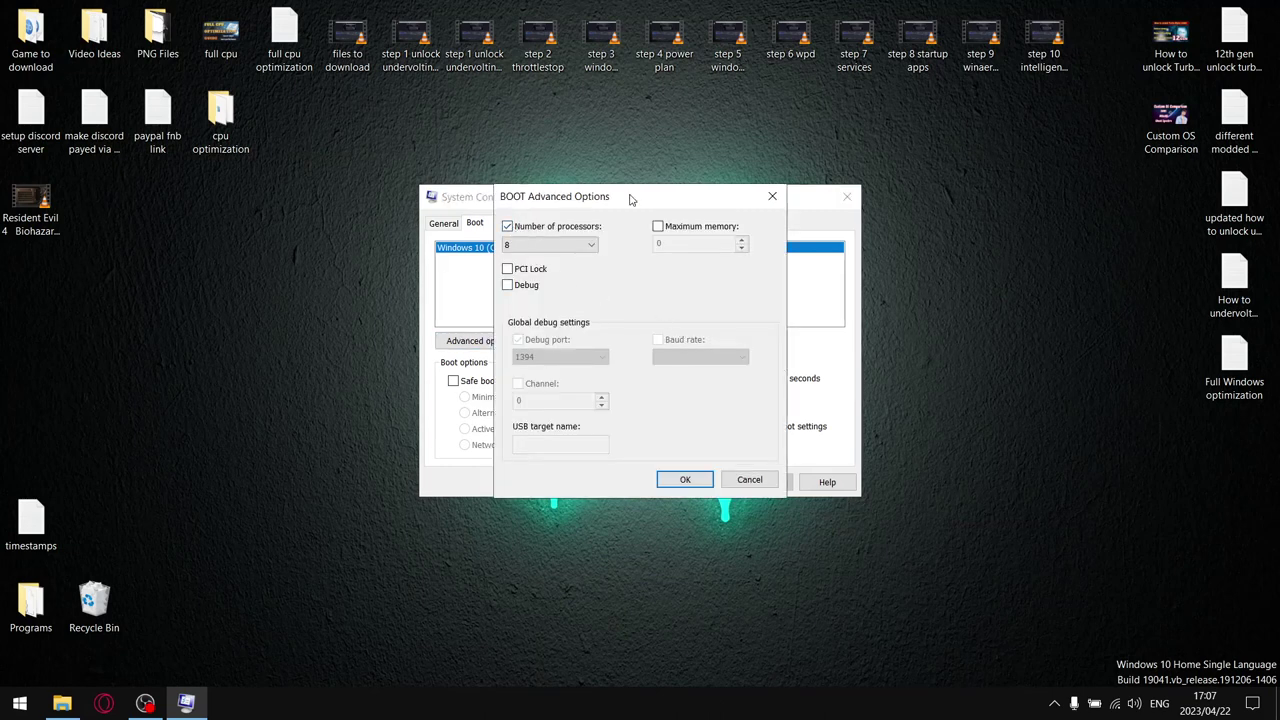
{"action": "left_click", "coordinate": [590, 245]}
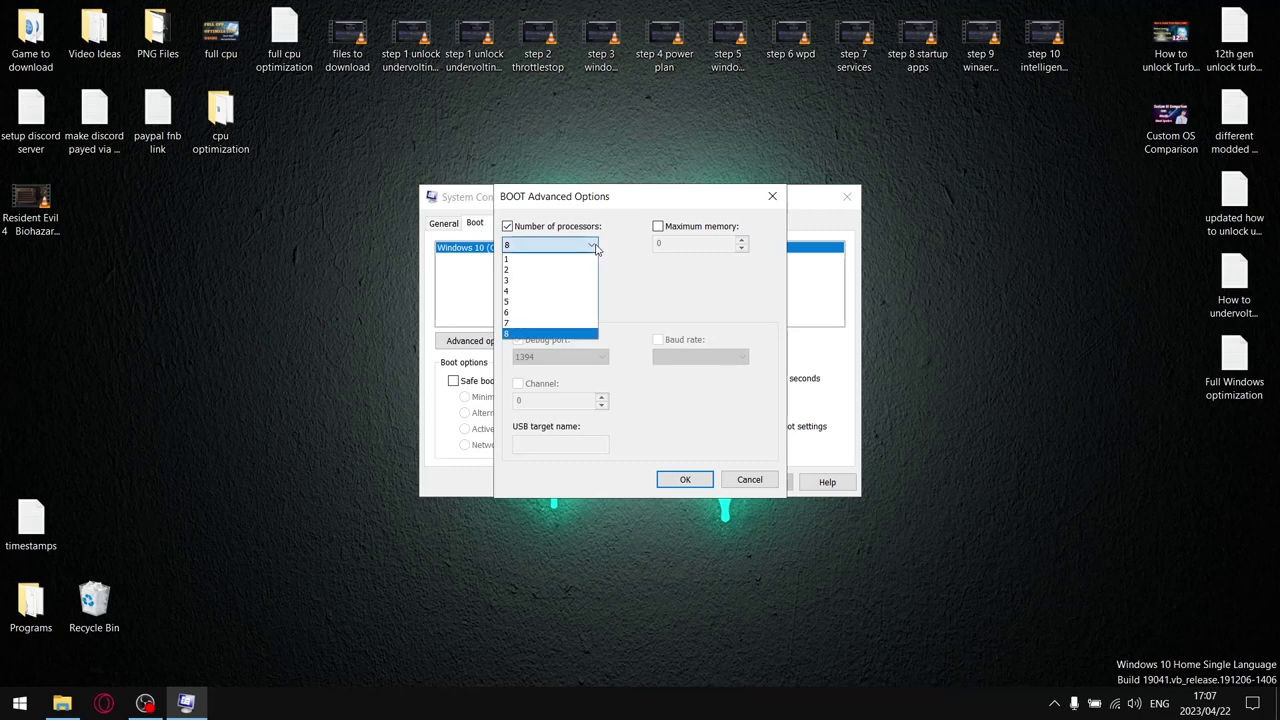
{"action": "left_click", "coordinate": [540, 334]}
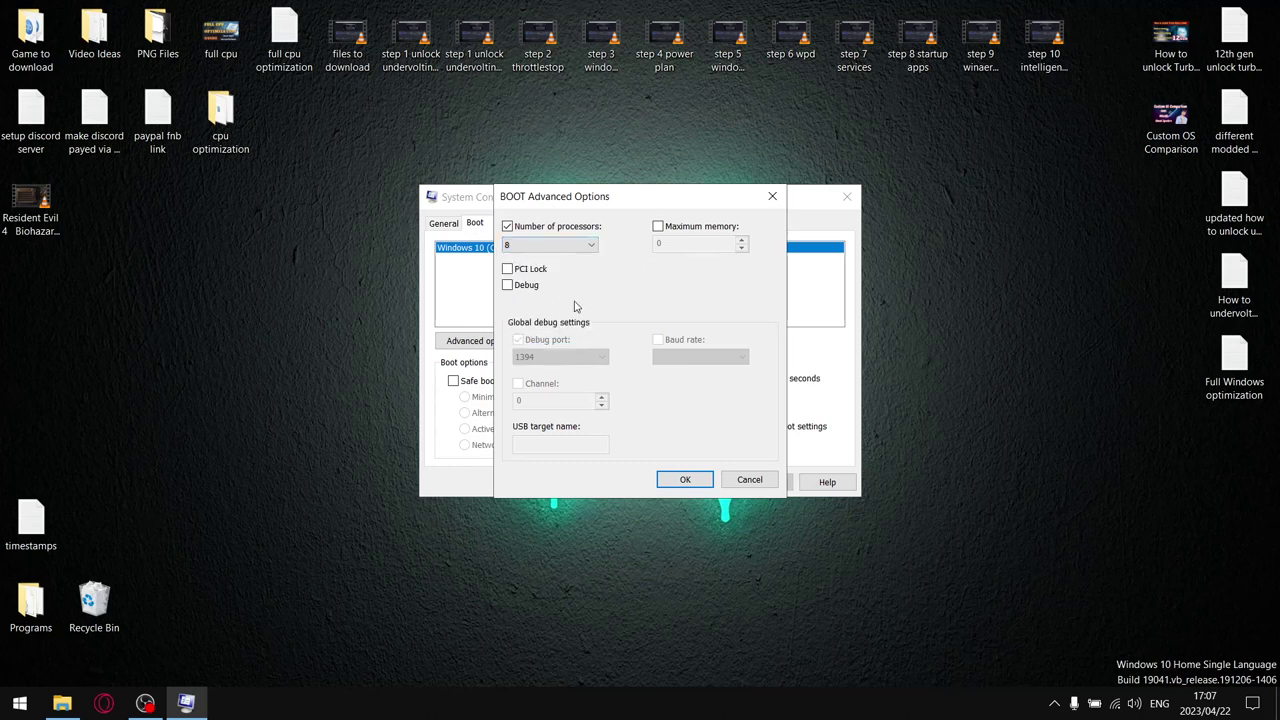
{"action": "left_click", "coordinate": [690, 484]}
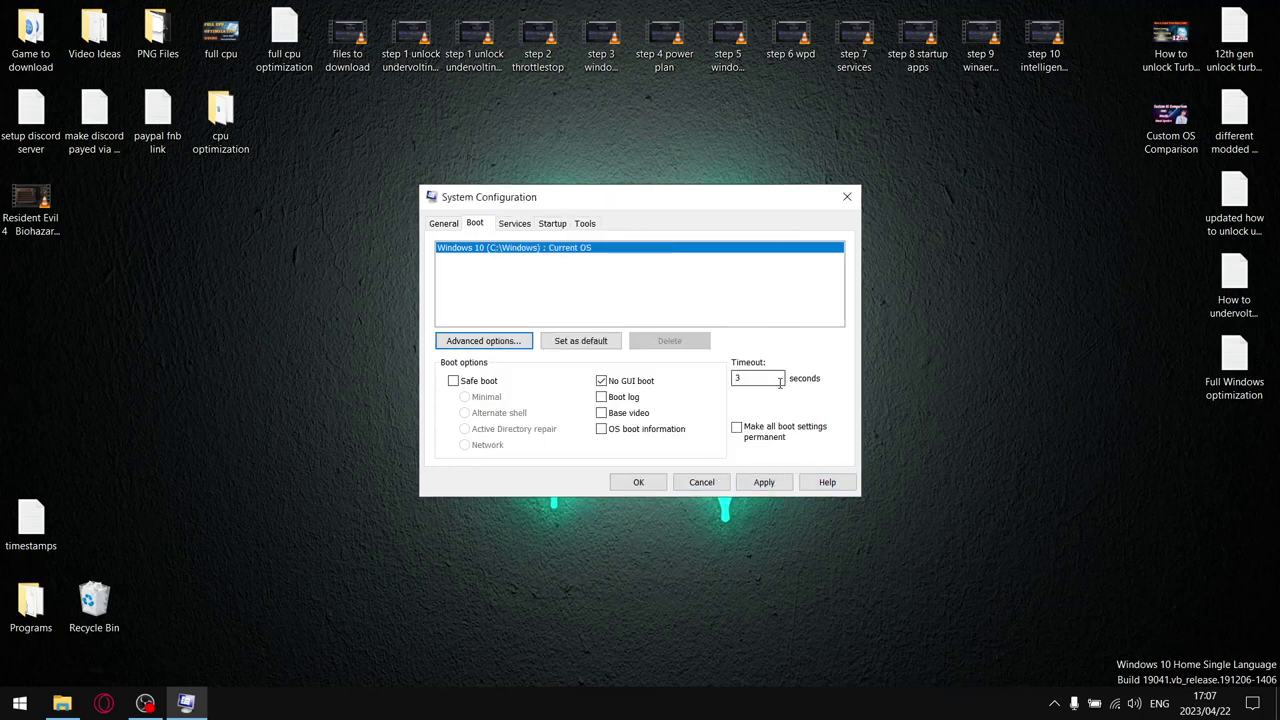
{"action": "left_click", "coordinate": [764, 482]}
{"action": "left_click", "coordinate": [656, 486]}
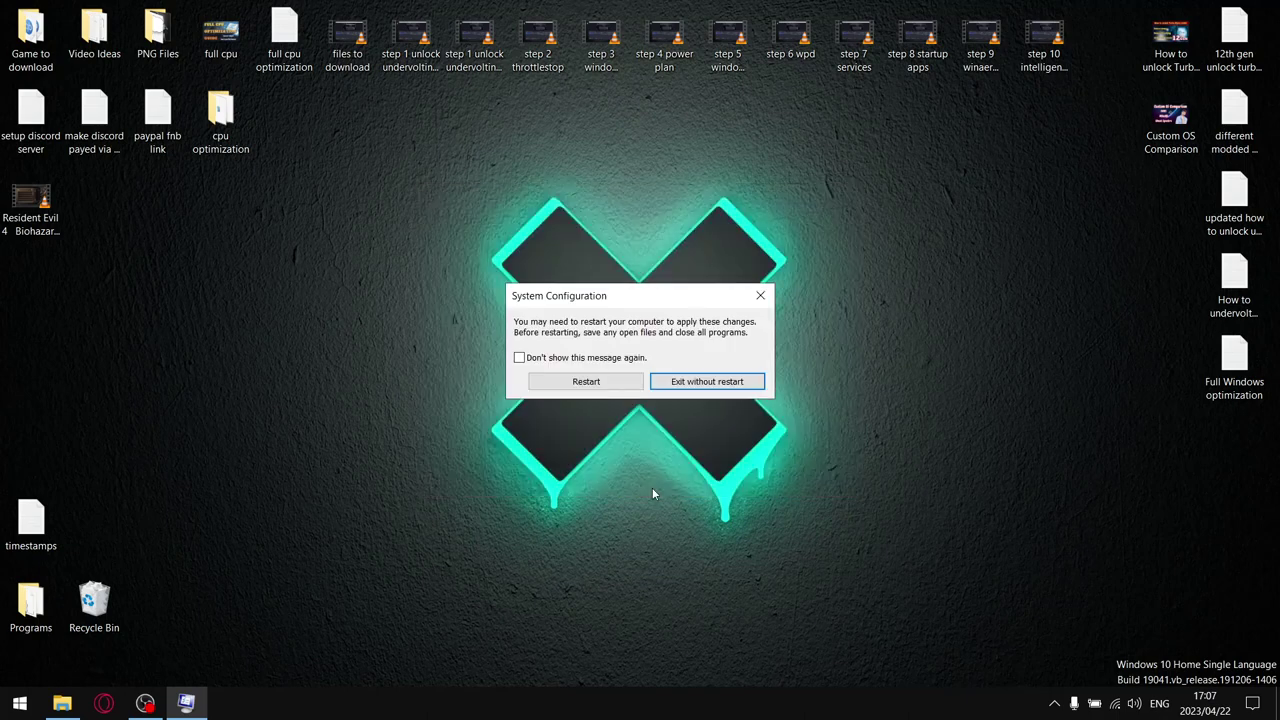
{"action": "left_click", "coordinate": [714, 388]}
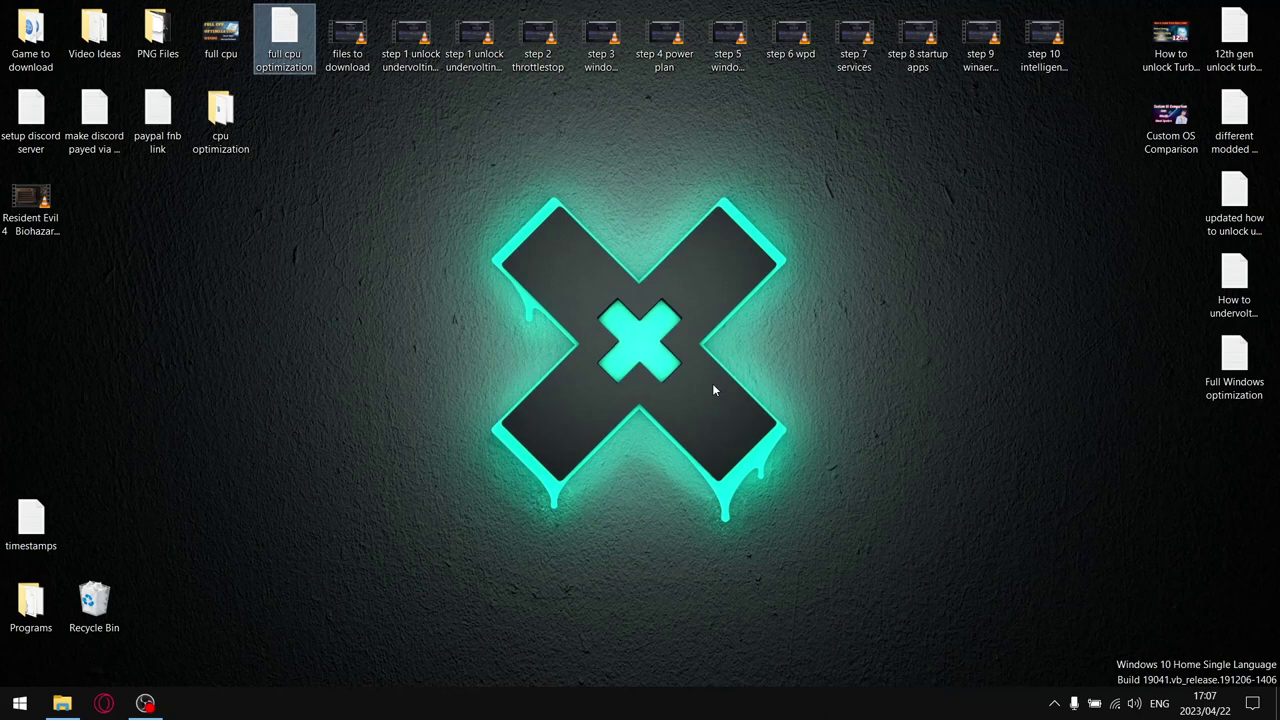
Open the properties of Local Disk (C:) from File Explorer.
{"action": "left_click", "coordinate": [62, 703]}
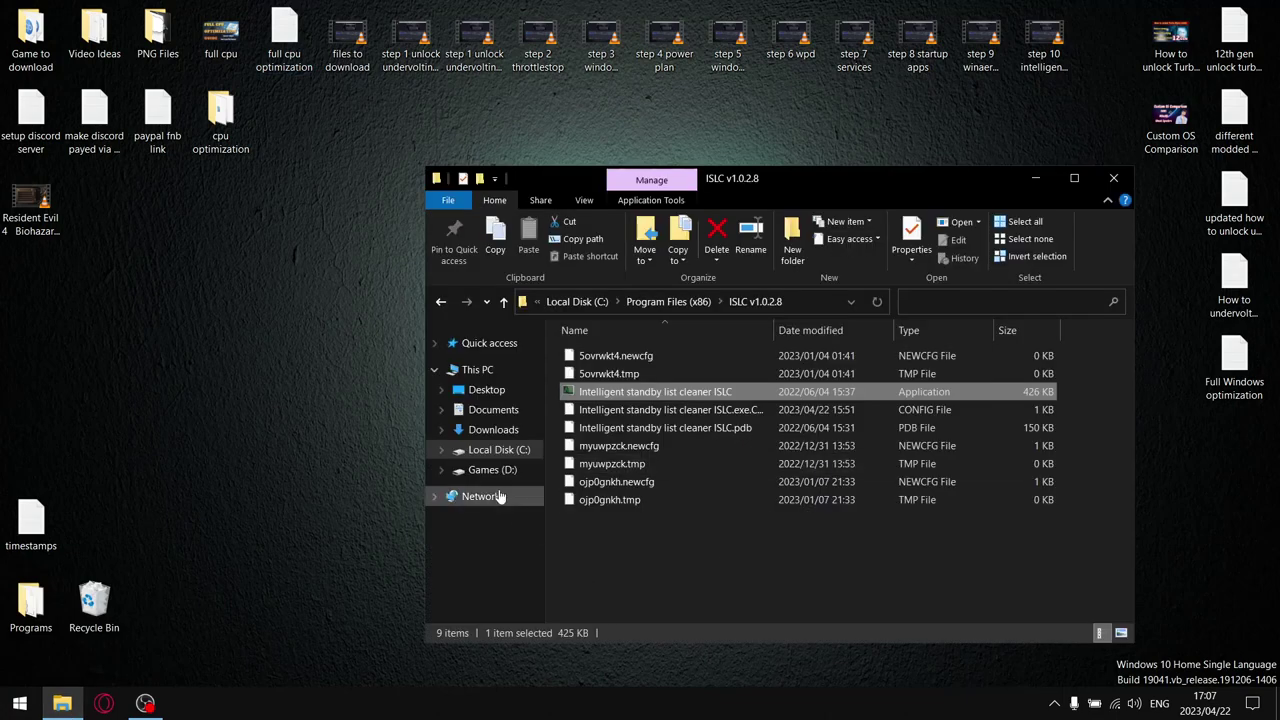
{"action": "left_click", "coordinate": [493, 453]}
{"action": "right_click", "coordinate": [492, 459]}
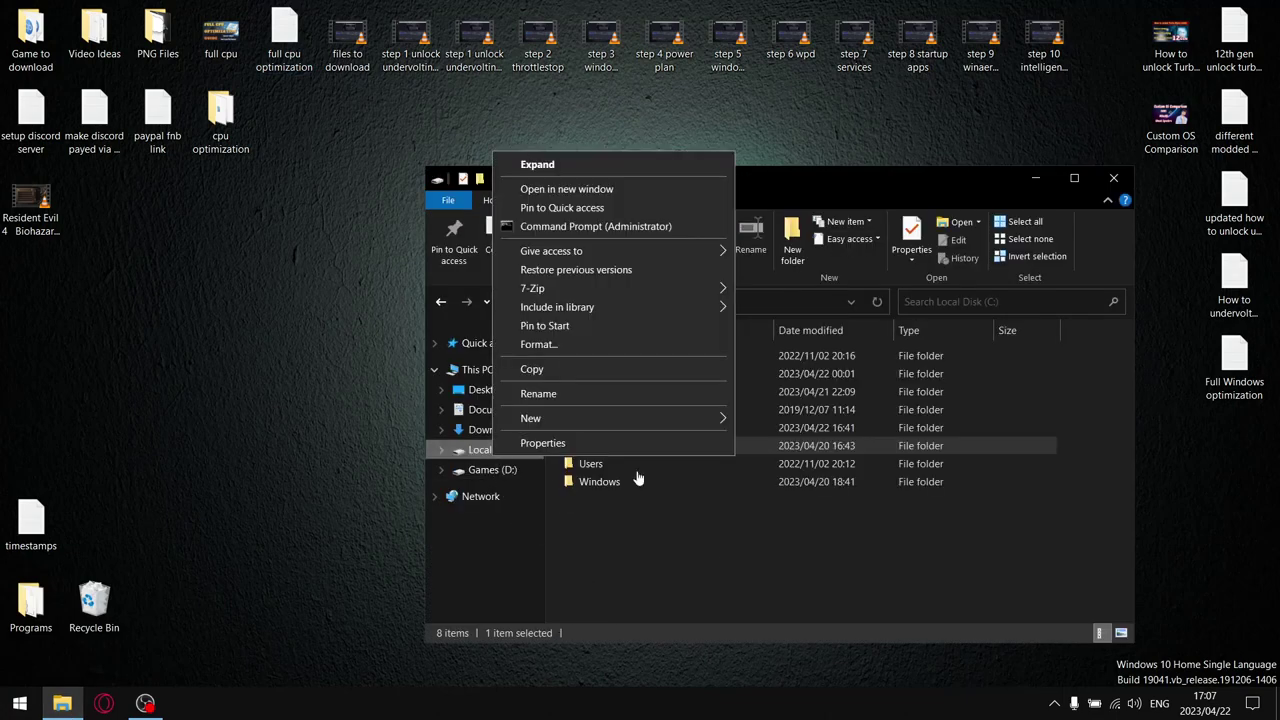
{"action": "left_click", "coordinate": [562, 445]}
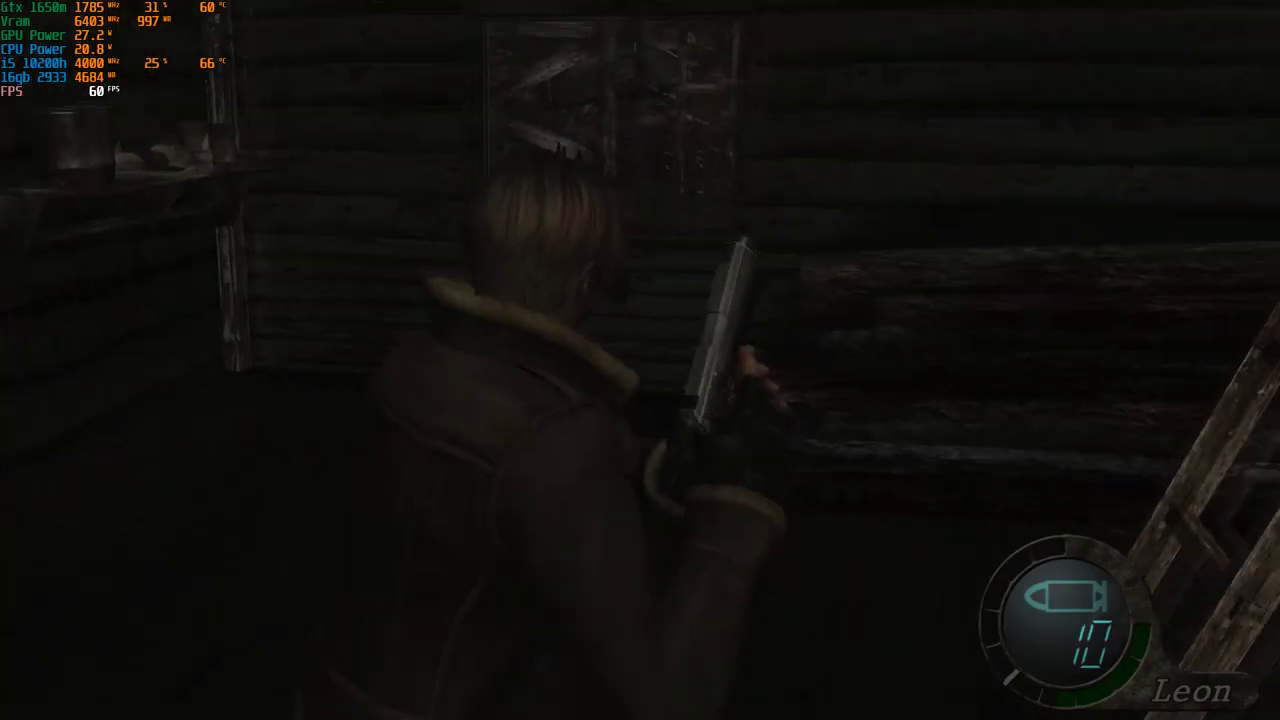
{"action": "key", "text": "w"}
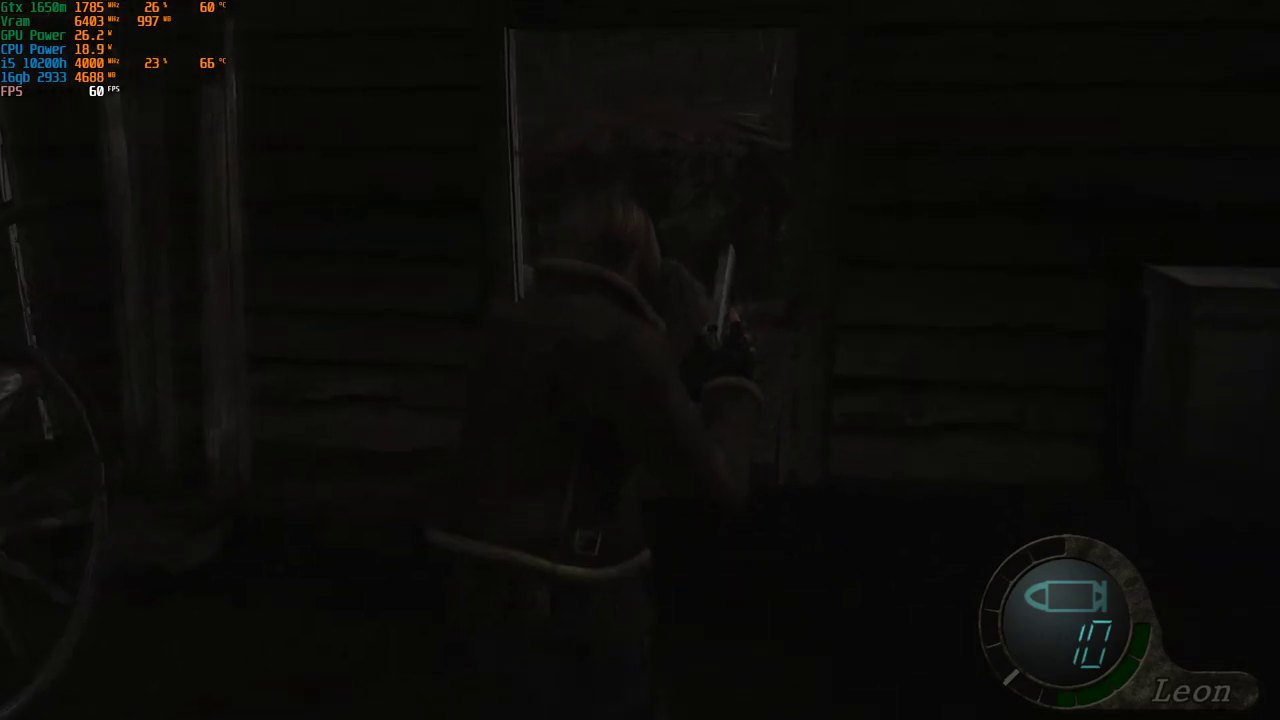
{"action": "key", "text": "w"}
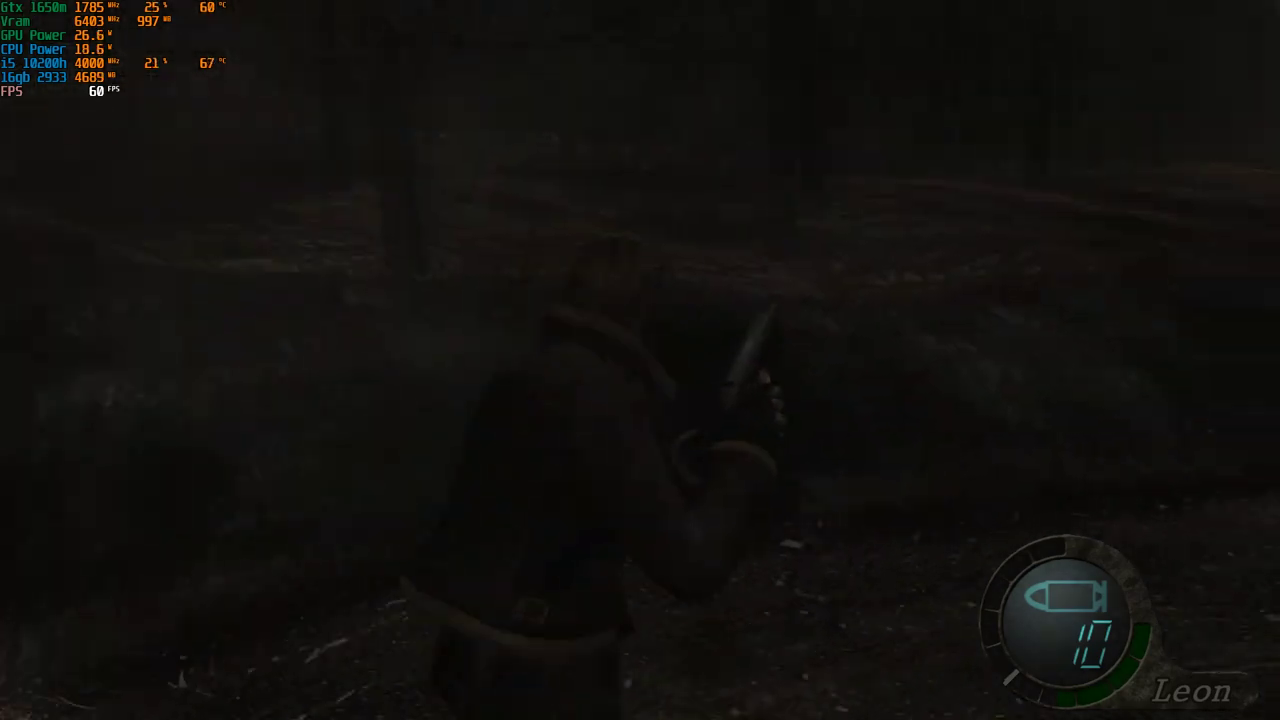
{"action": "key", "text": "w"}
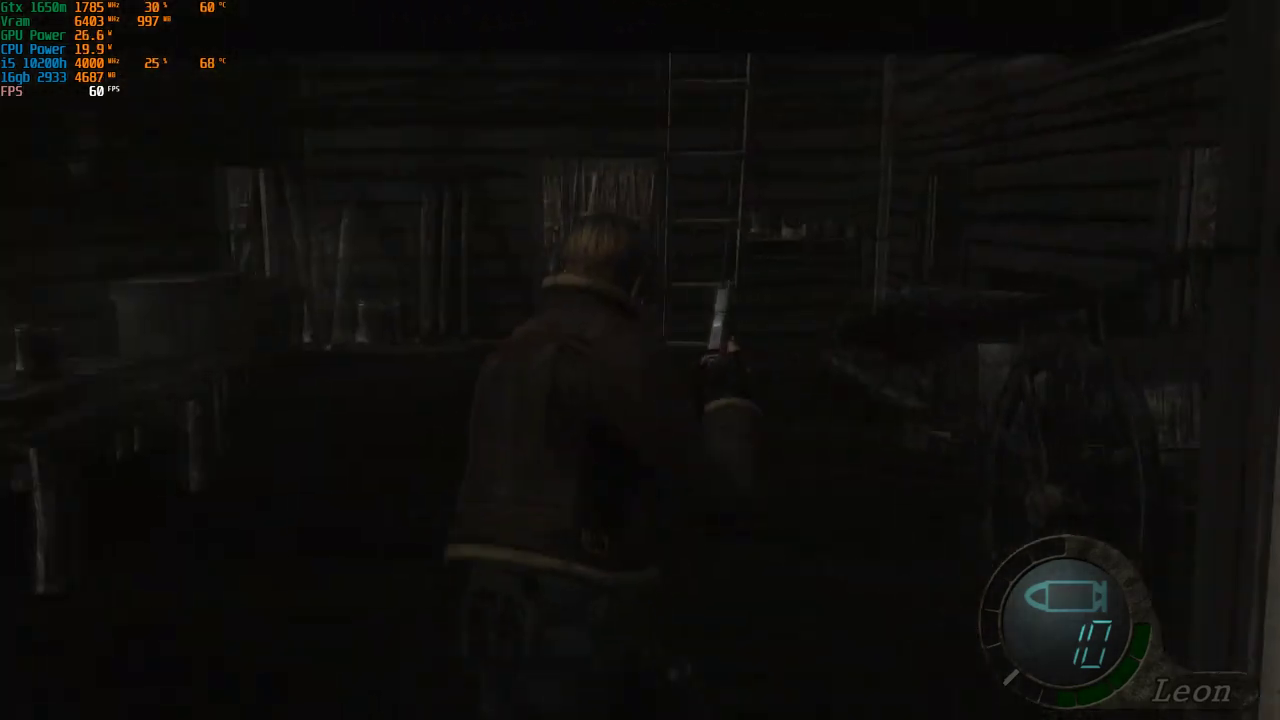
{"action": "key", "text": "w"}
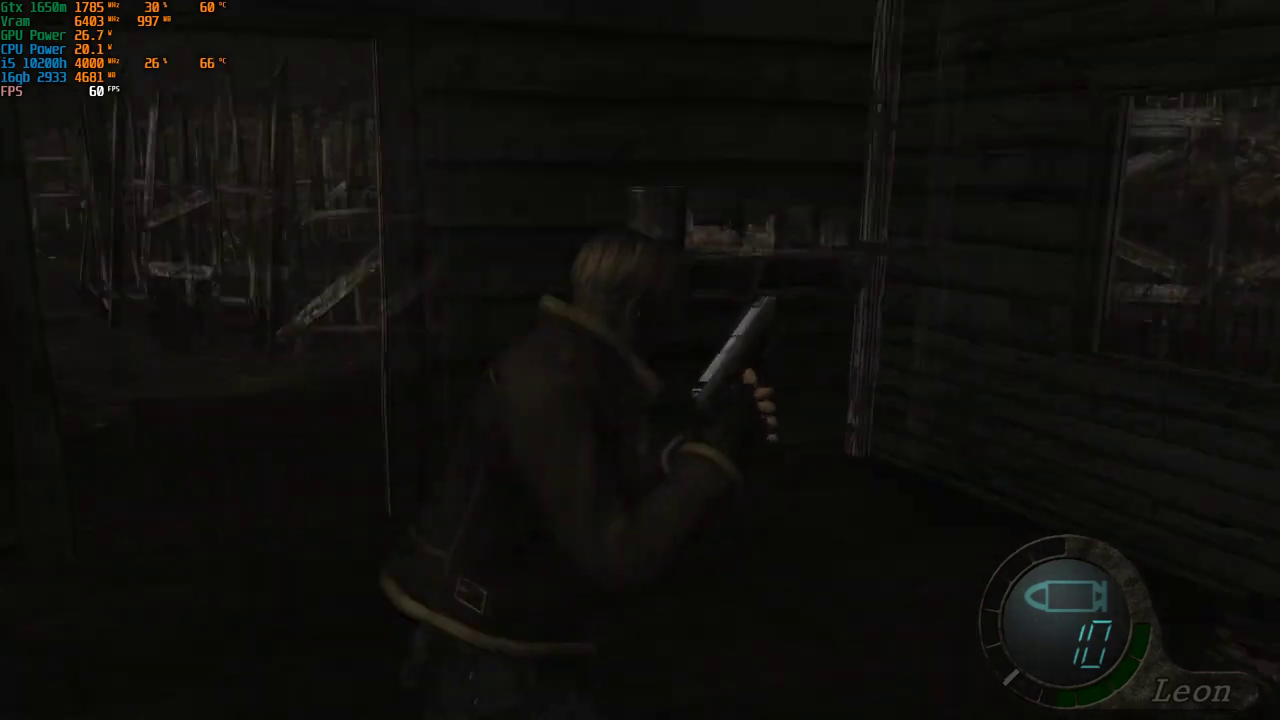
{"action": "key", "text": "e"}
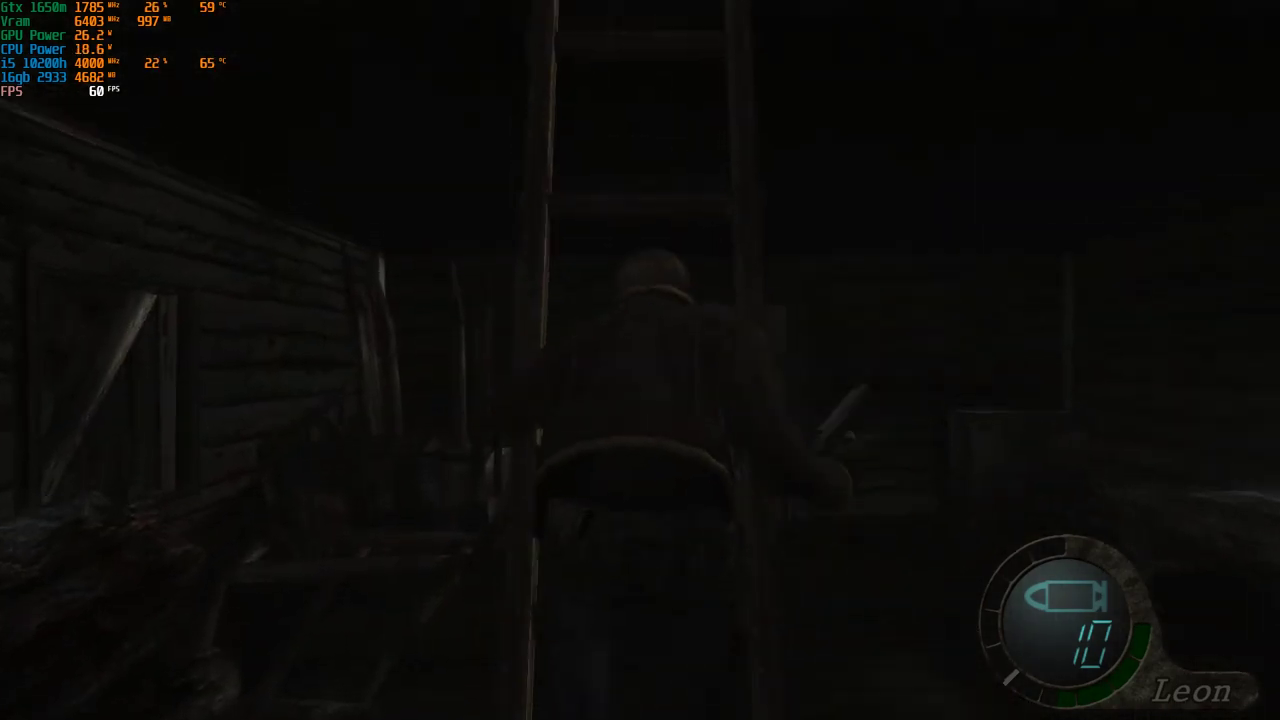
{"action": "key", "text": "w"}
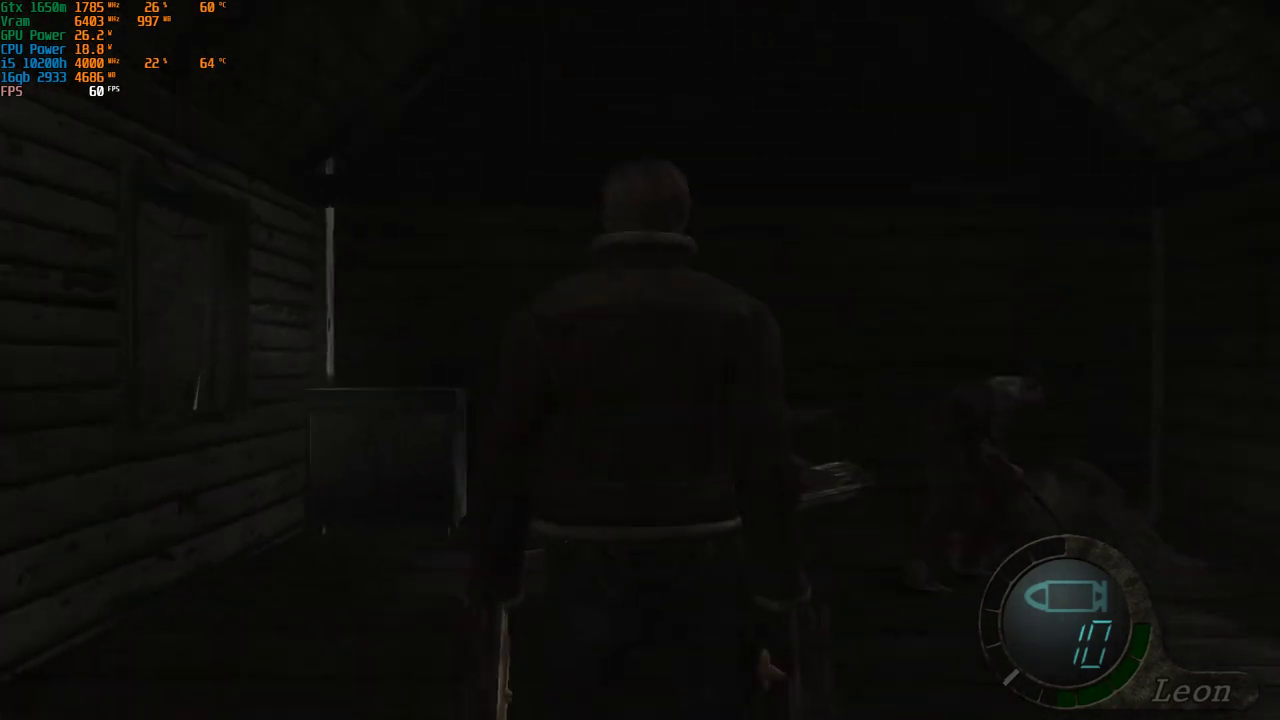
{"action": "right_click", "coordinate": [640, 360]}
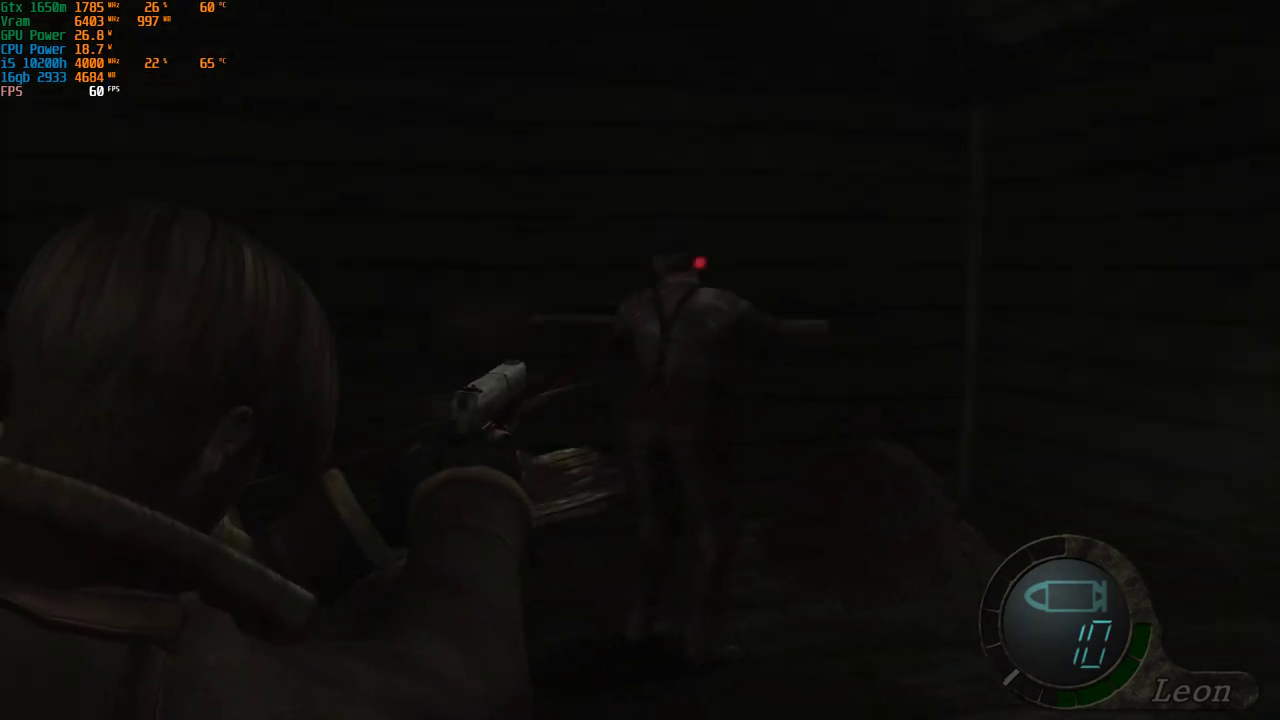
{"action": "left_click", "coordinate": [640, 360]}
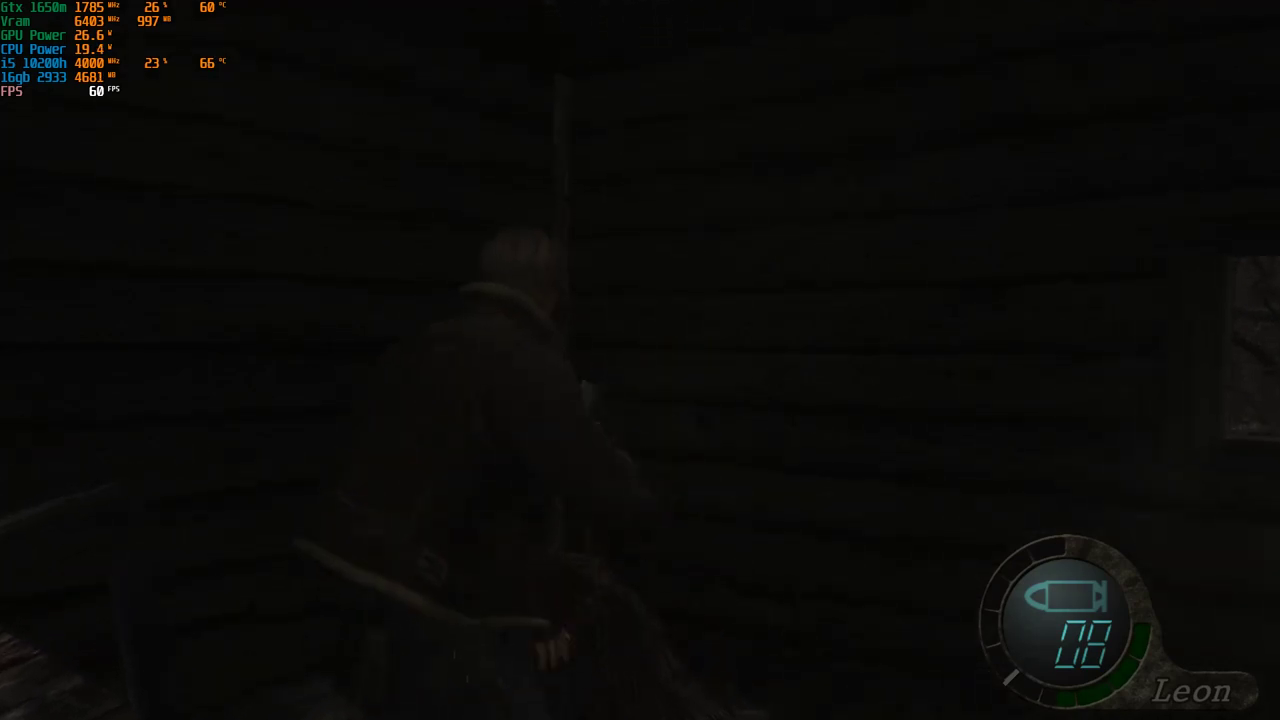
{"action": "key", "text": "r"}
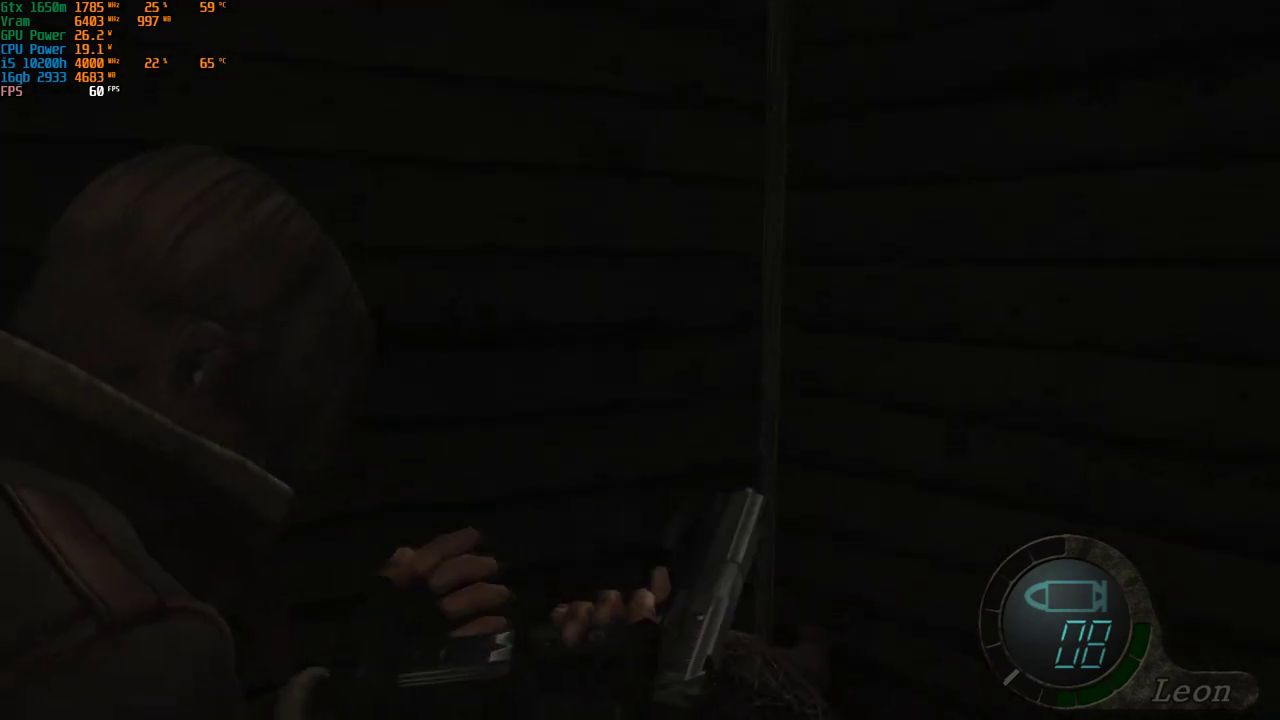
{"action": "key", "text": "a"}
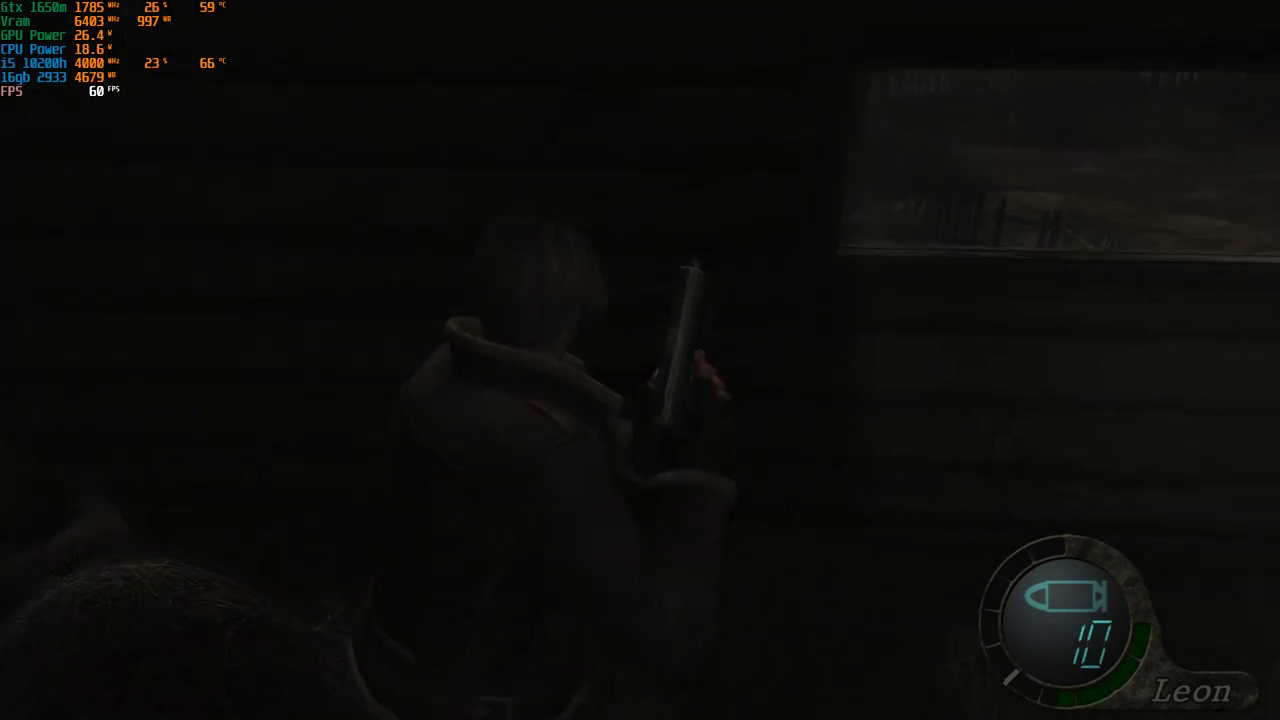
{"action": "key", "text": "a"}
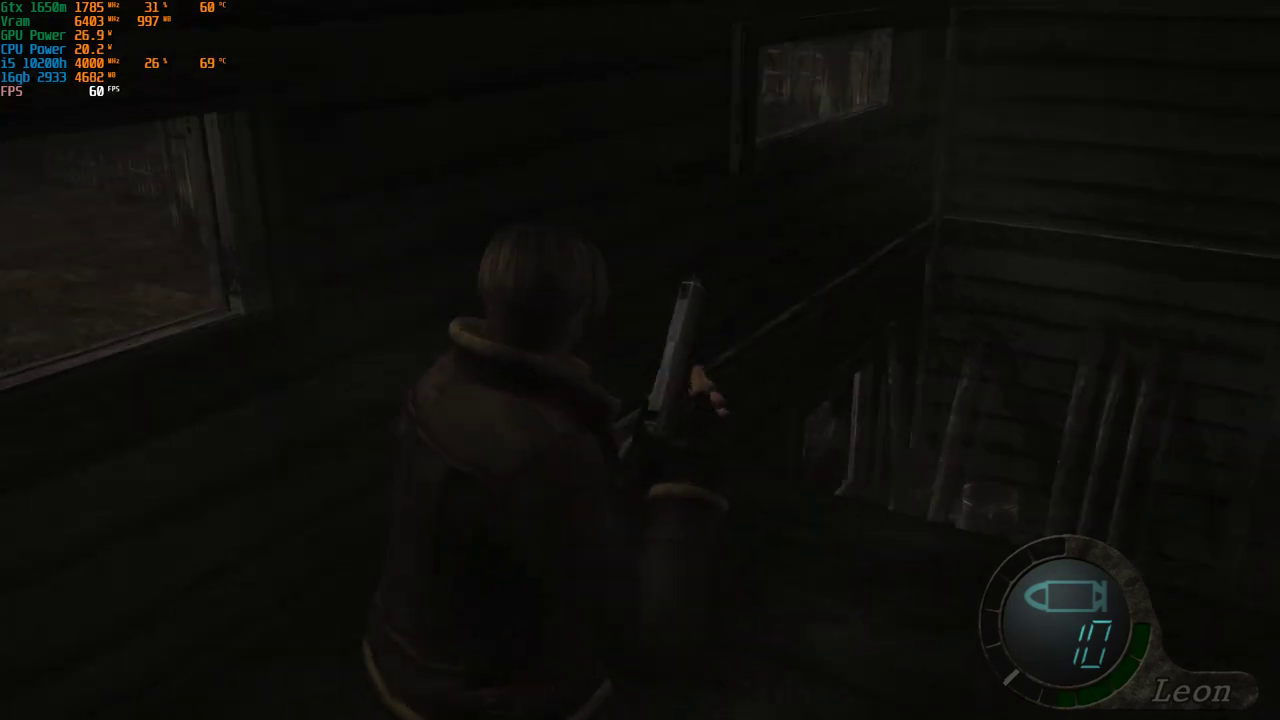
{"action": "key", "text": "a"}
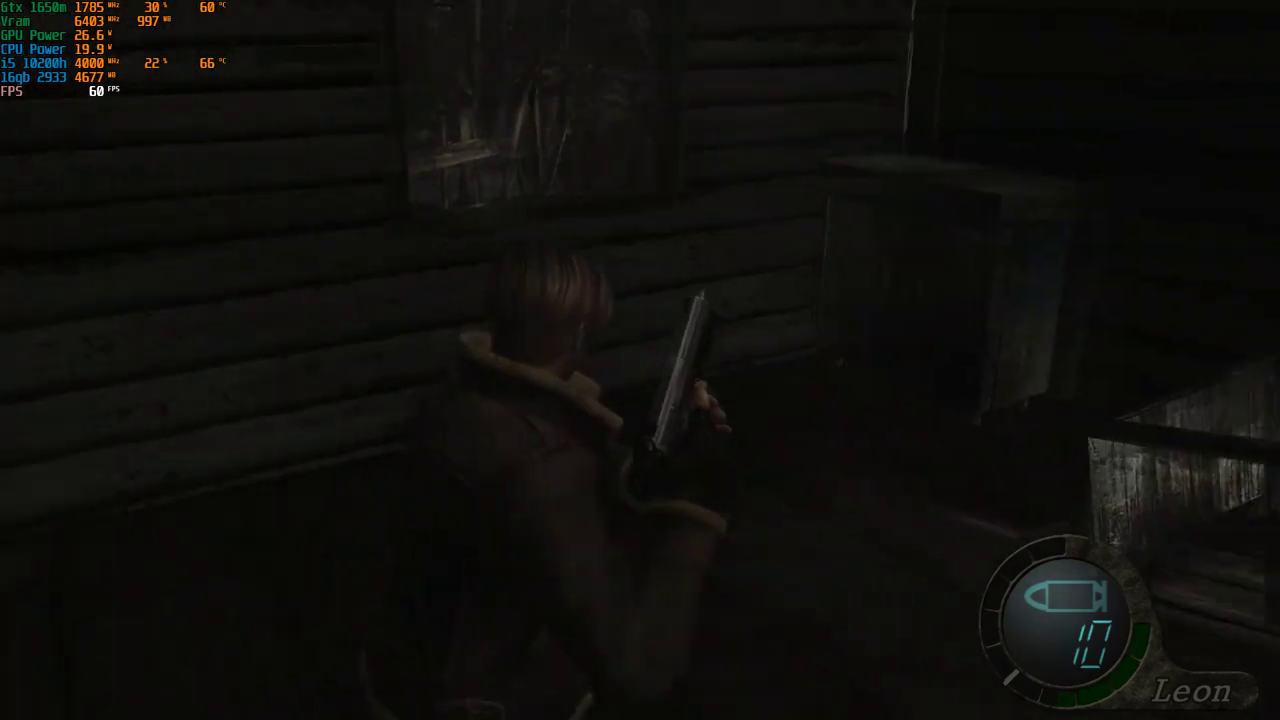
{"action": "key", "text": "a"}
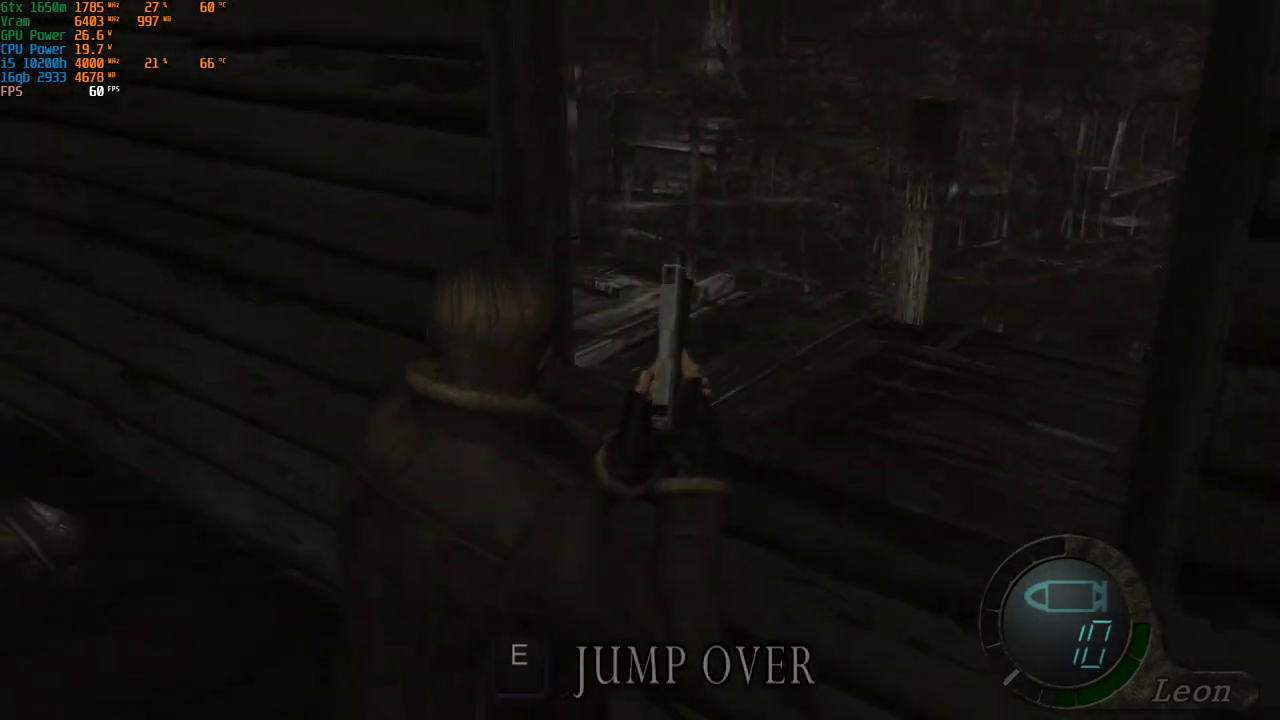
{"action": "key", "text": "a"}
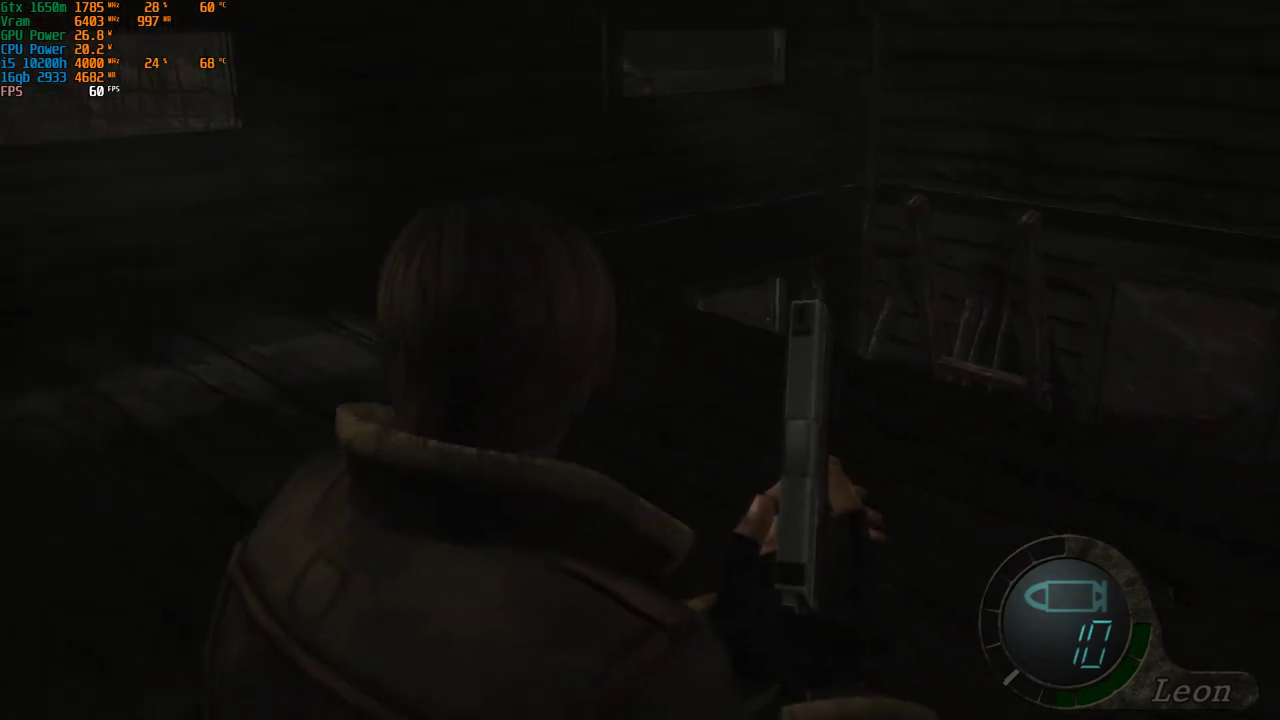